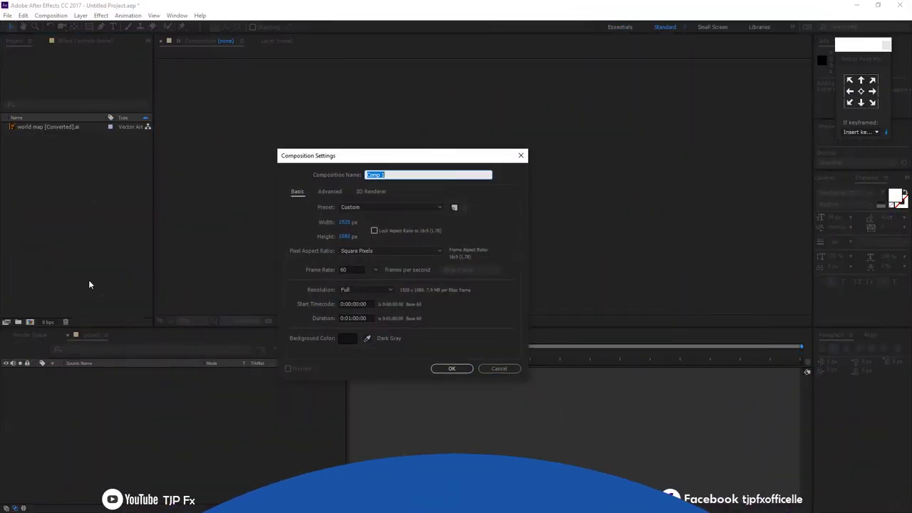
- Name the 1920×1080 60 fps comp 'LowerThirds Final' and save the project over LowerThirds.aep
text(Final)
key(Return)
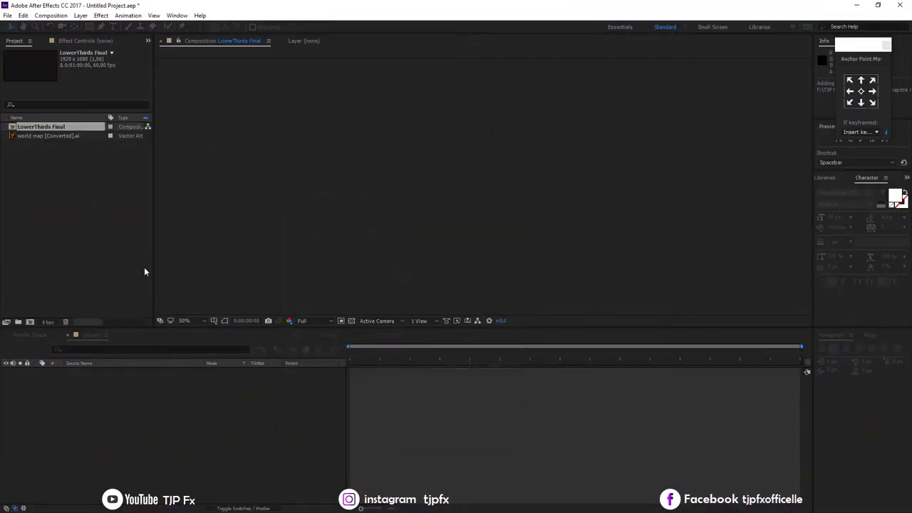
key(ctrl+s)
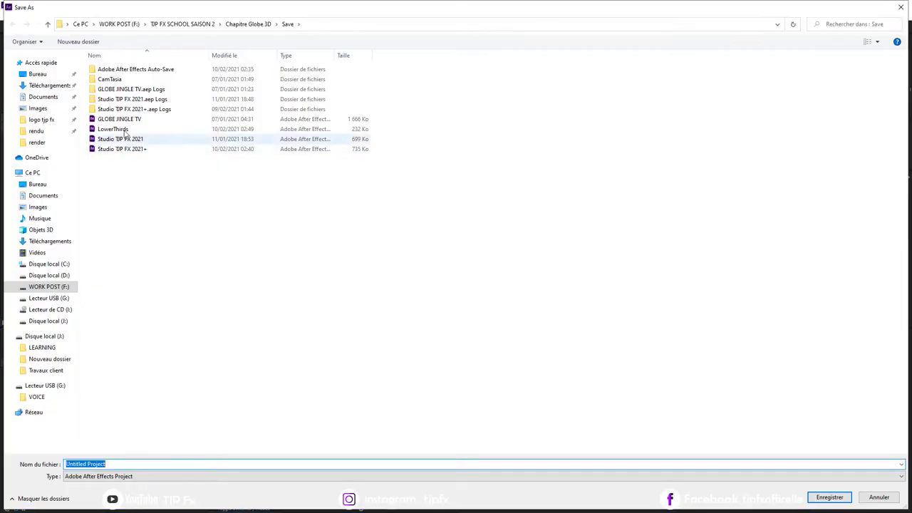
double_click(121, 129)
key(Left)
key(Return)
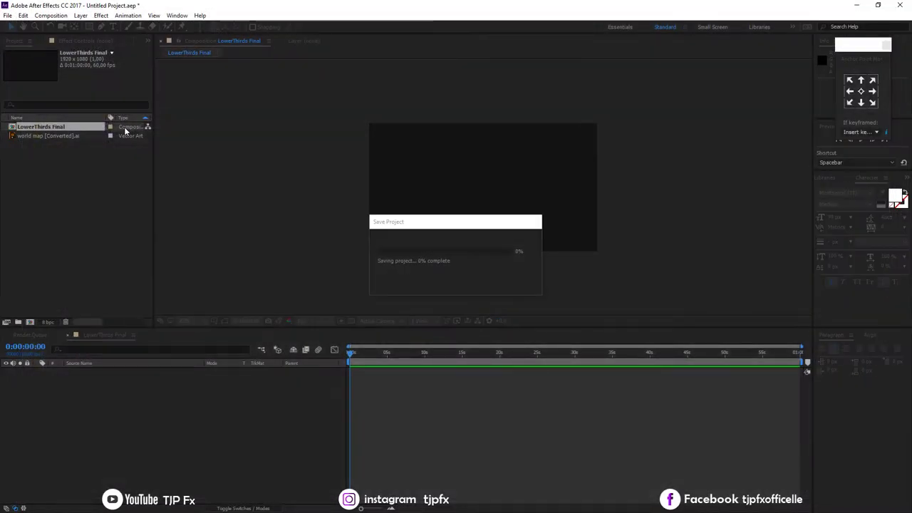
key(ctrl+y)
text(LowerThirds map)
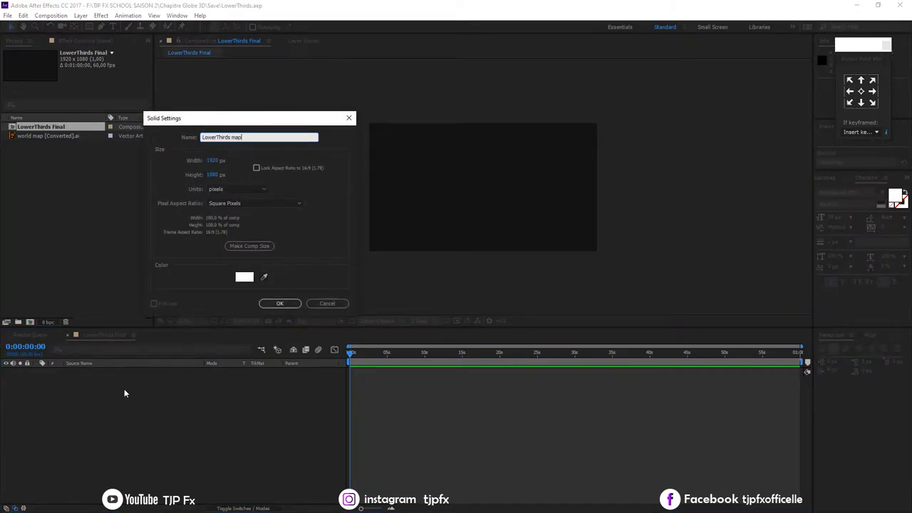
- Create the white LowerThirds map solid, mask it to a rectangular band, and move it to the bottom
key(Return)
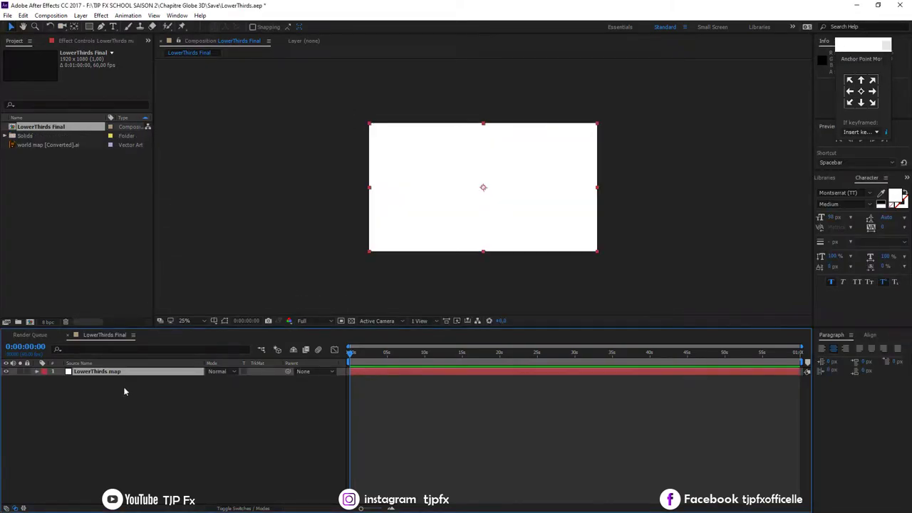
click(94, 27)
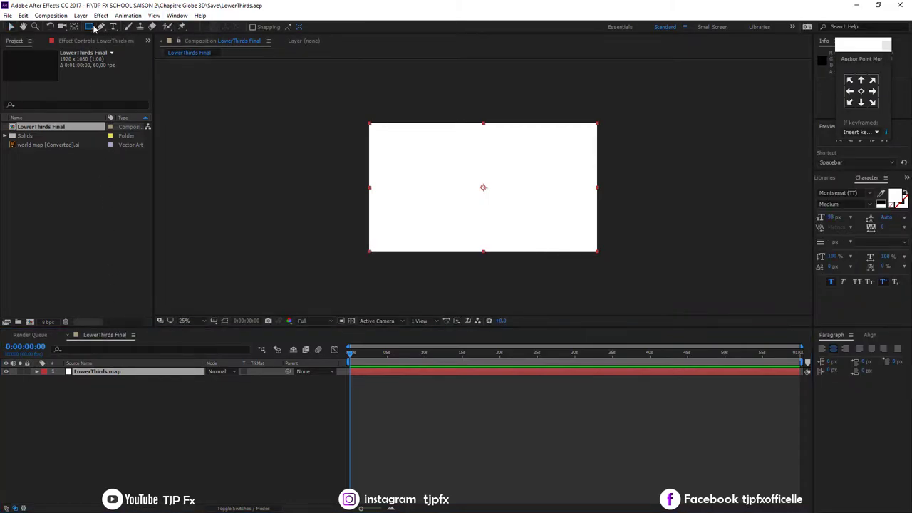
drag(328, 207, 642, 247)
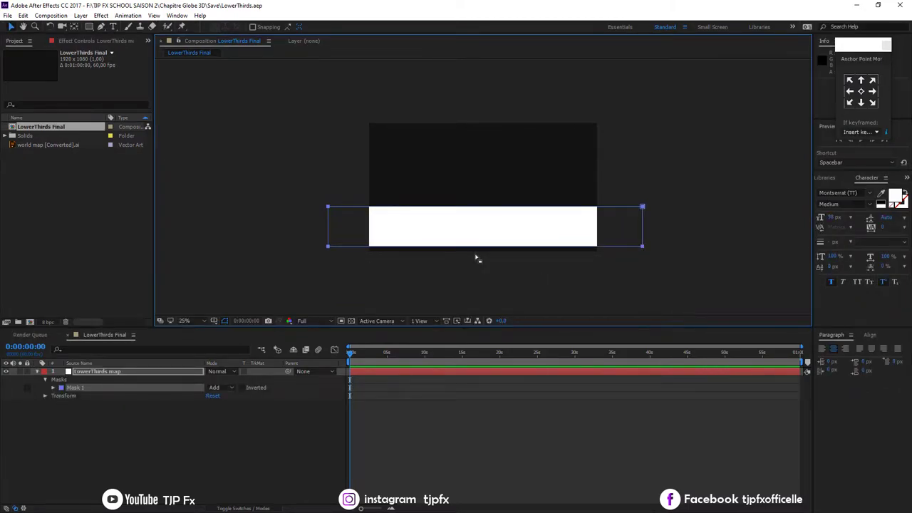
drag(609, 221, 608, 226)
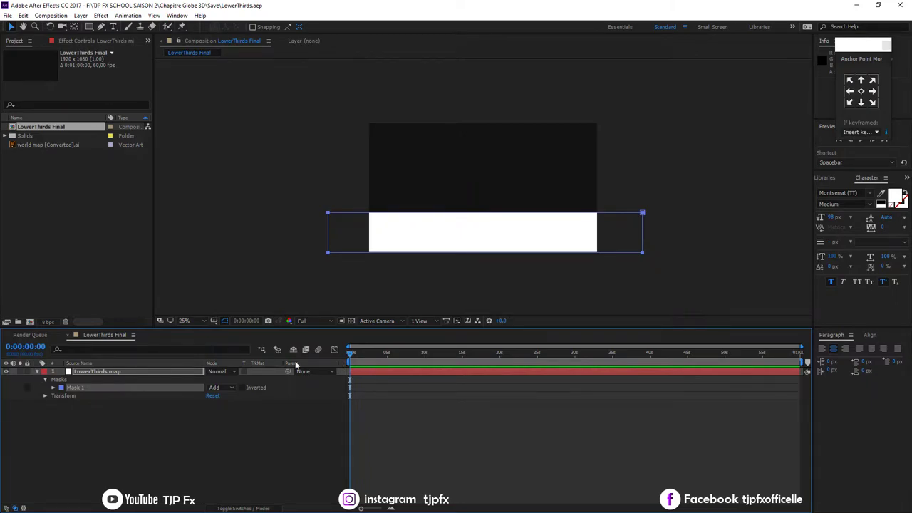
- Keyframe the band's Position to slide in from 3120,540 off-screen right to 960,540
key(p)
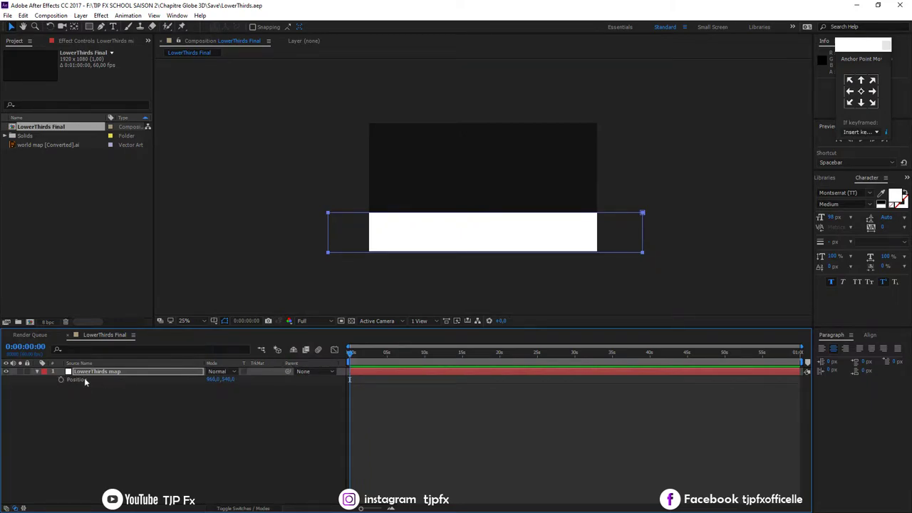
click(61, 380)
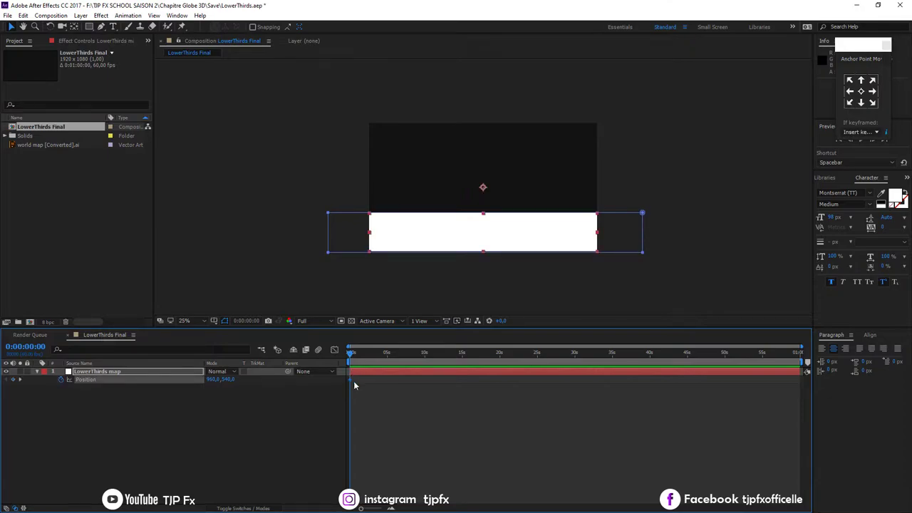
drag(352, 380, 362, 381)
click(244, 312)
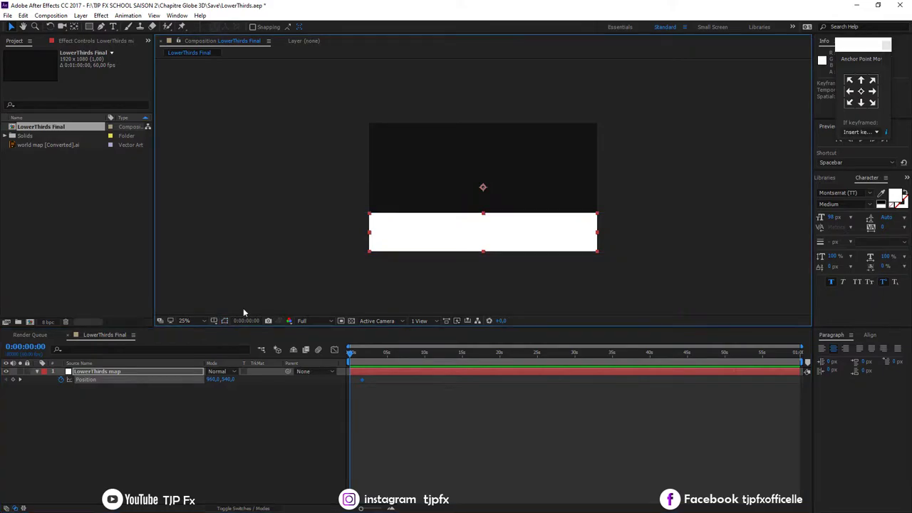
drag(389, 238, 641, 246)
key(space)
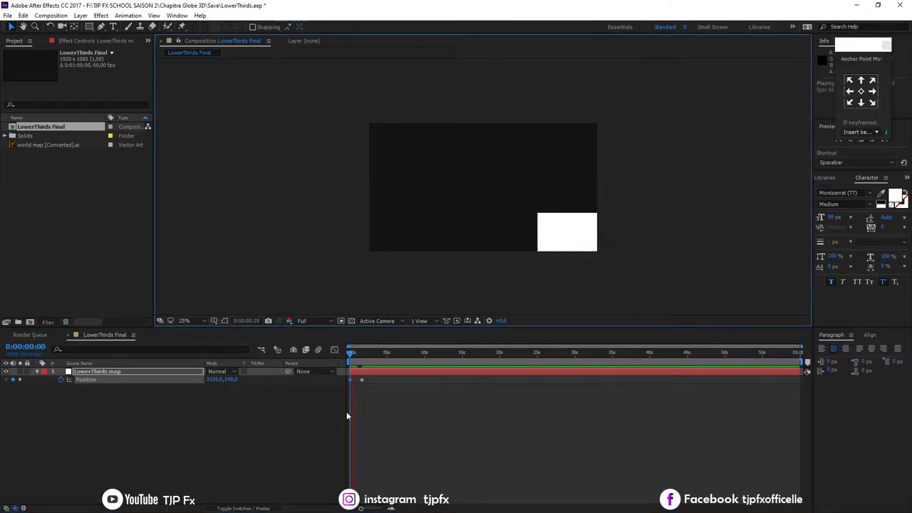
- Move the end keyframe earlier to speed up the slide-in and preview it
drag(362, 381, 358, 382)
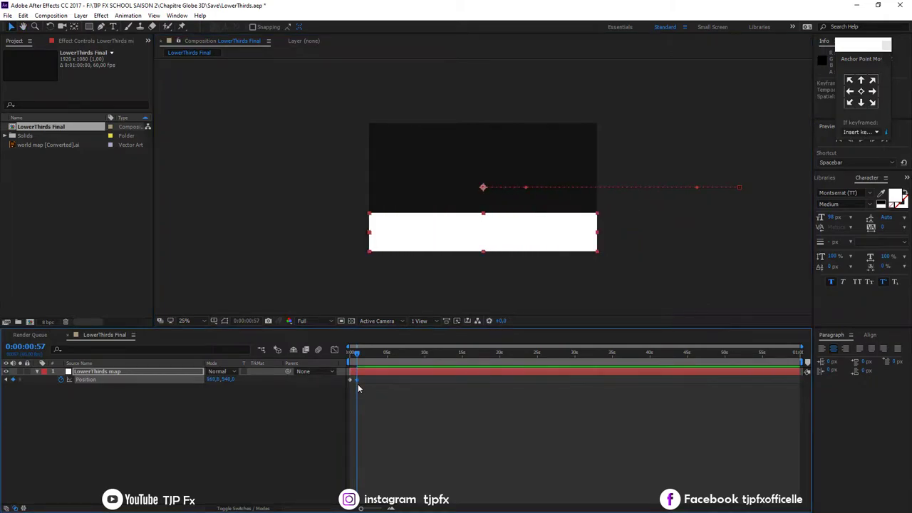
click(352, 363)
key(space)
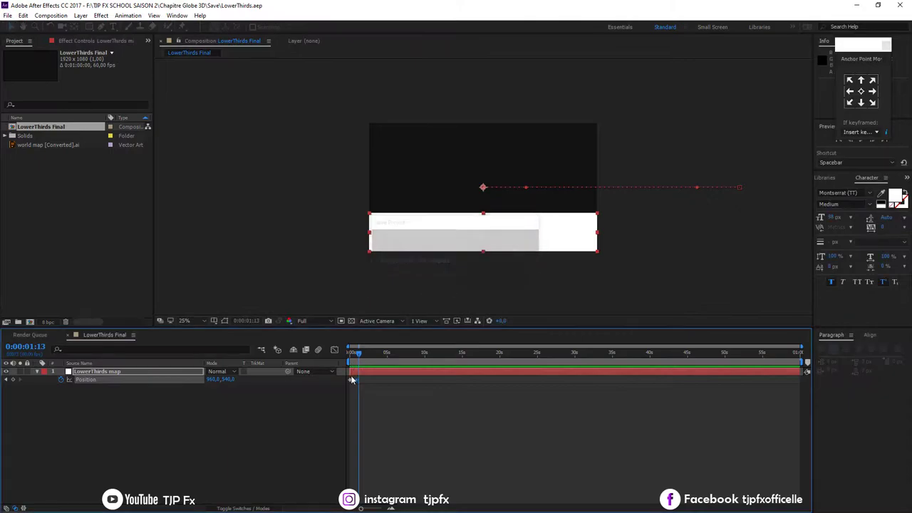
scroll(392, 380, up, 5)
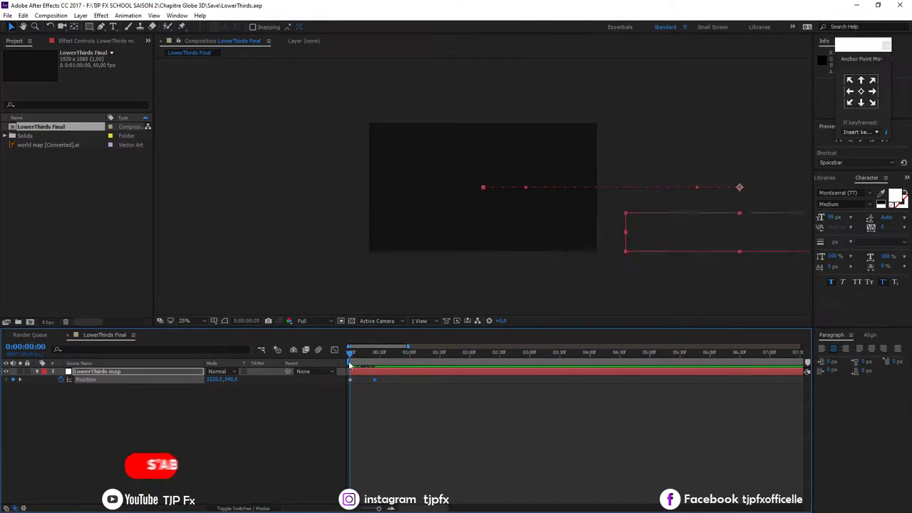
click(85, 374)
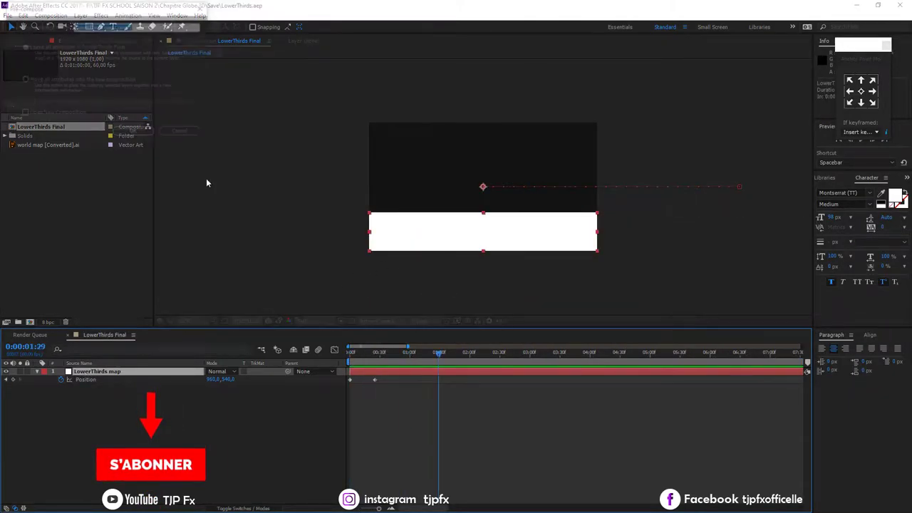
- Pre-compose the band with Leave all attributes into a comp named 'LowerThirds map comp'
key(ctrl+shift+c)
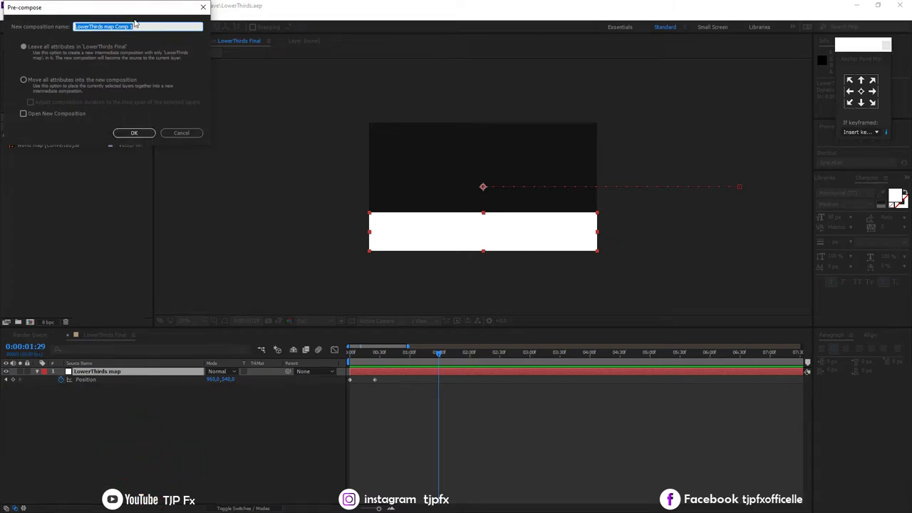
drag(142, 11, 210, 81)
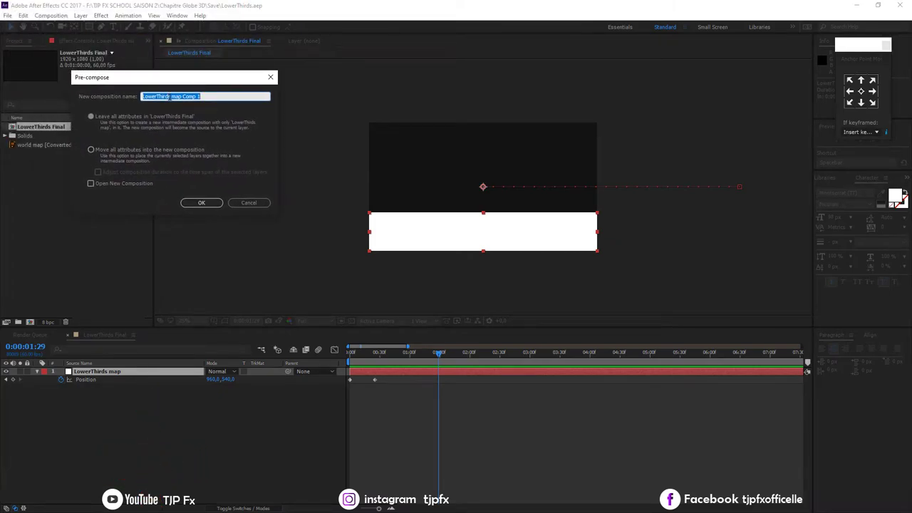
click(92, 118)
click(218, 95)
key(Return)
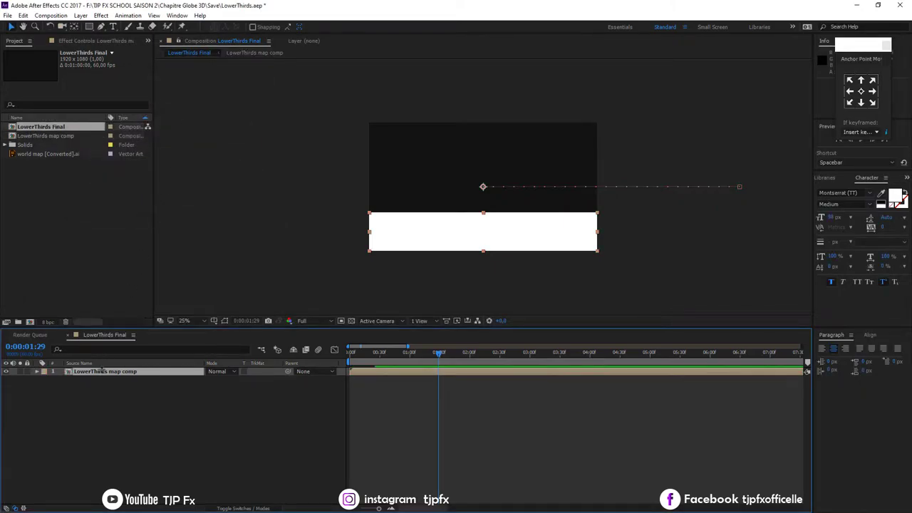
- Open LowerThirds map comp and apply a Gradient Ramp effect to the solid
key(p)
double_click(101, 371)
right_click(59, 107)
mouse_move(159, 285)
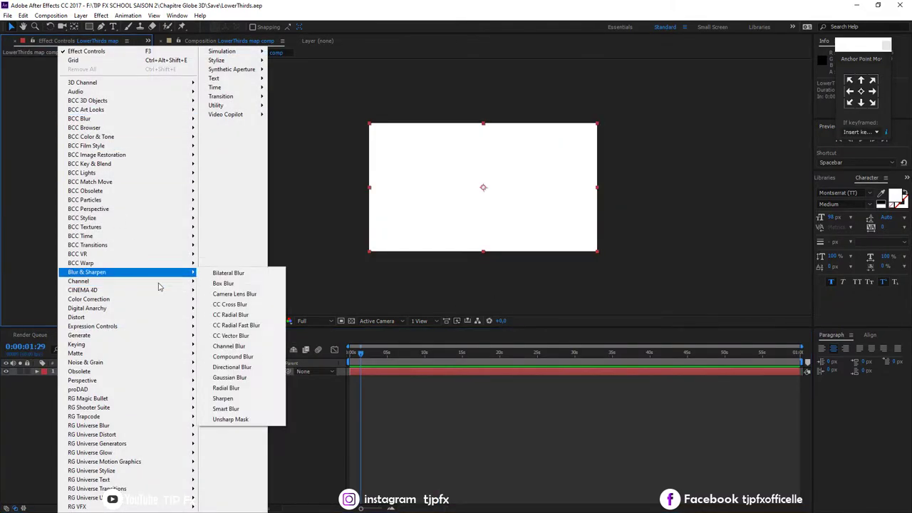
mouse_move(164, 335)
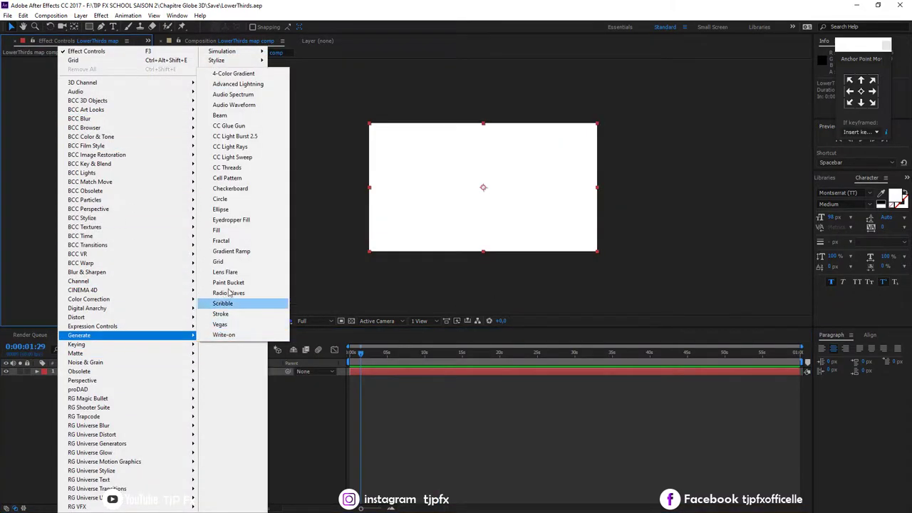
click(260, 253)
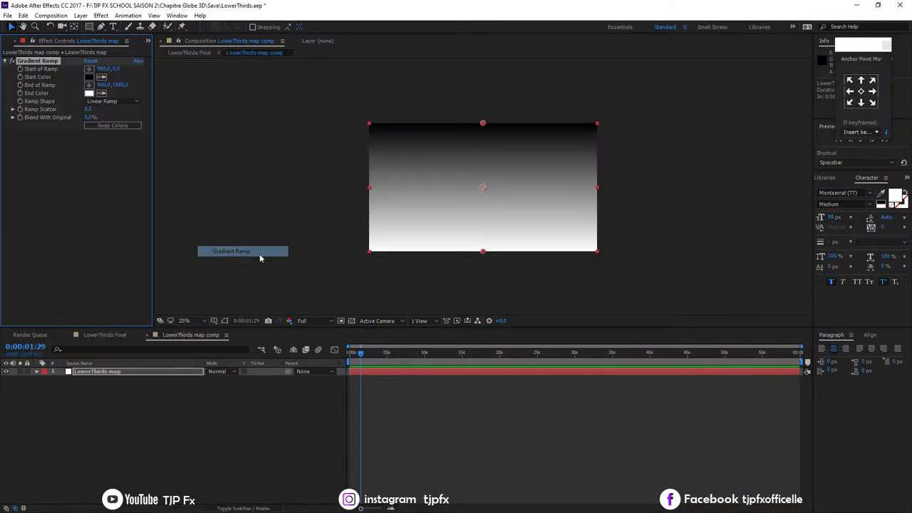
- Make the ramp radial with swapped colours, centred near the top and fading past the bottom
click(113, 101)
click(114, 120)
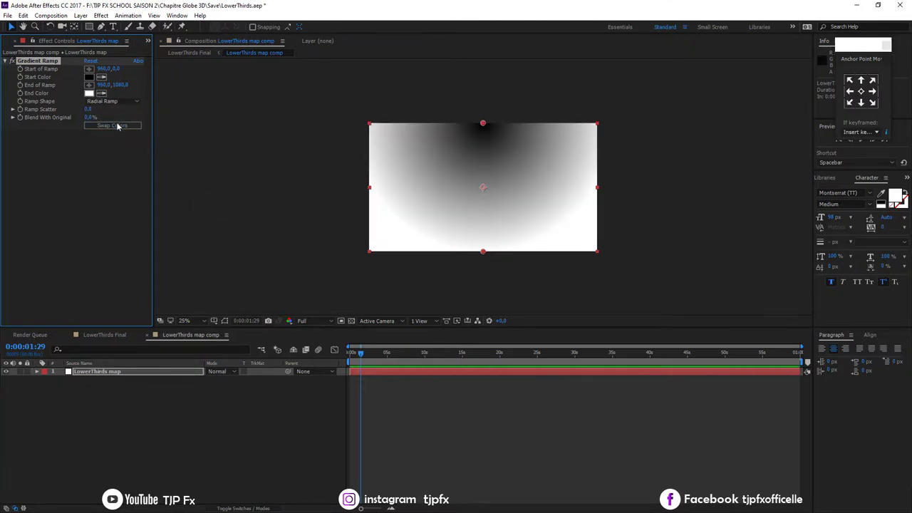
click(116, 127)
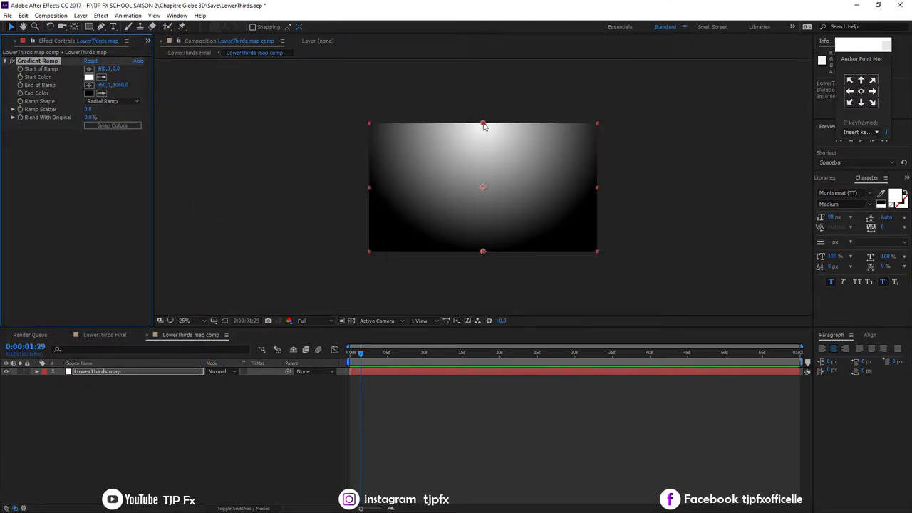
drag(482, 128, 471, 164)
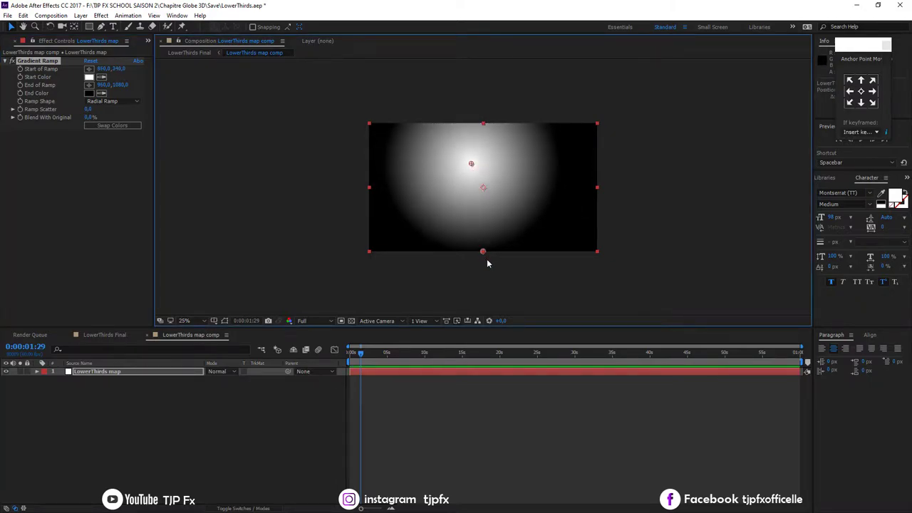
drag(484, 251, 479, 342)
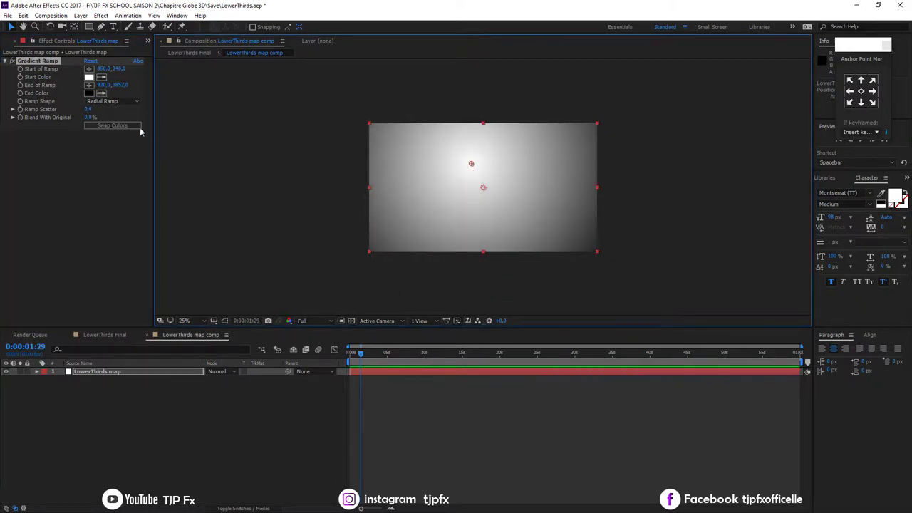
click(89, 95)
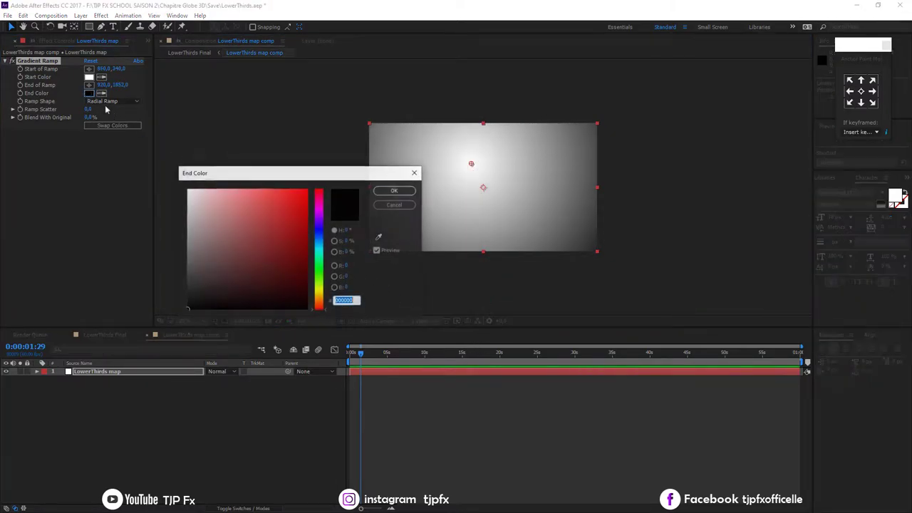
- Set the gradient end colour to the blue 0A73AF
click(318, 246)
click(301, 228)
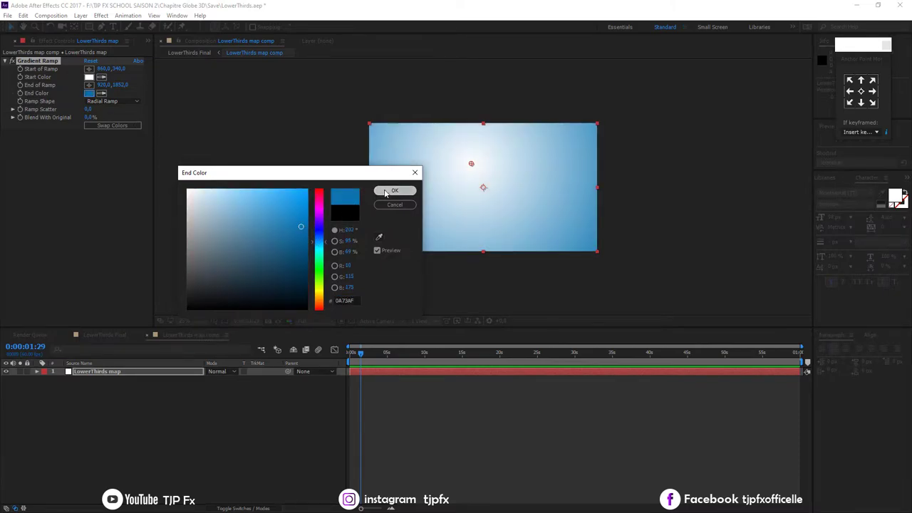
click(385, 191)
- Set the gradient start colour to a pale light blue, 6294F9
click(89, 78)
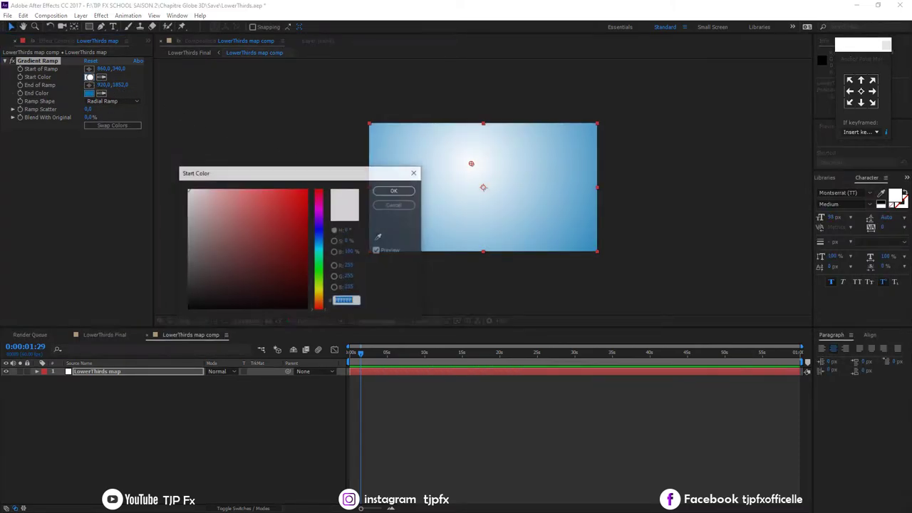
click(320, 232)
drag(273, 199, 260, 192)
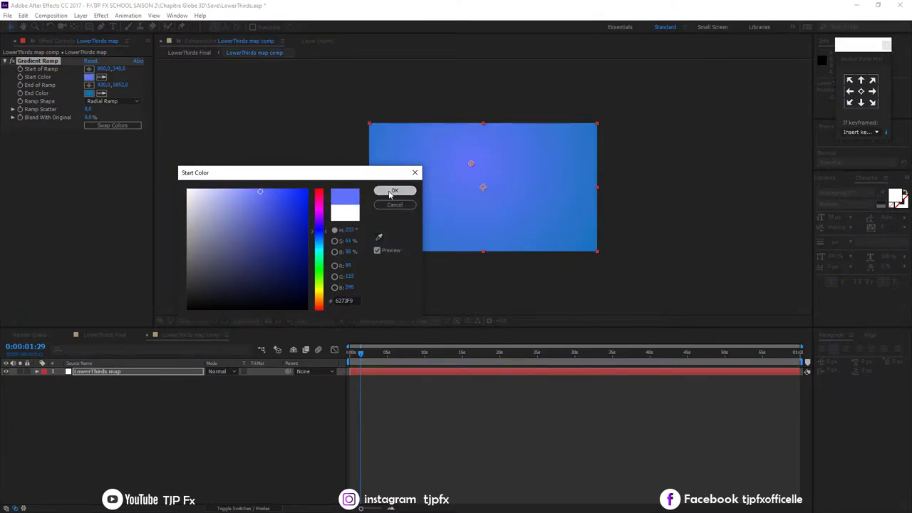
click(391, 191)
click(89, 77)
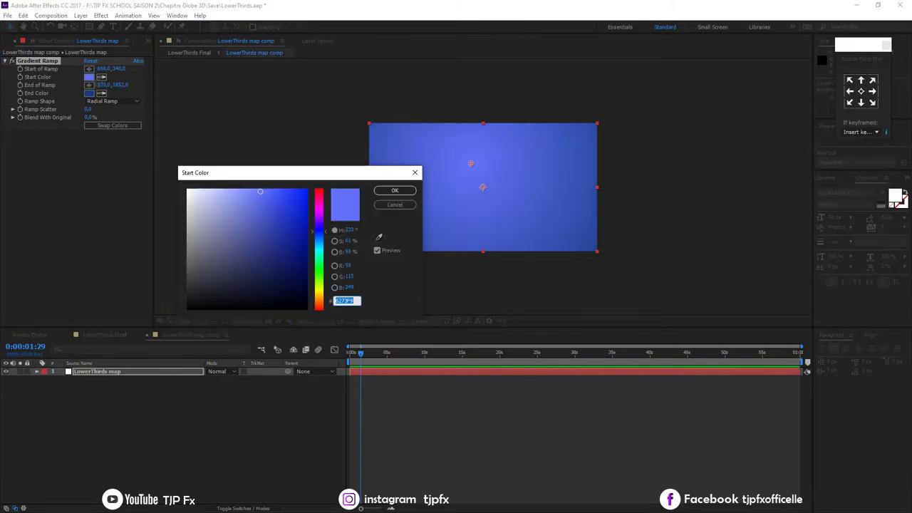
click(319, 237)
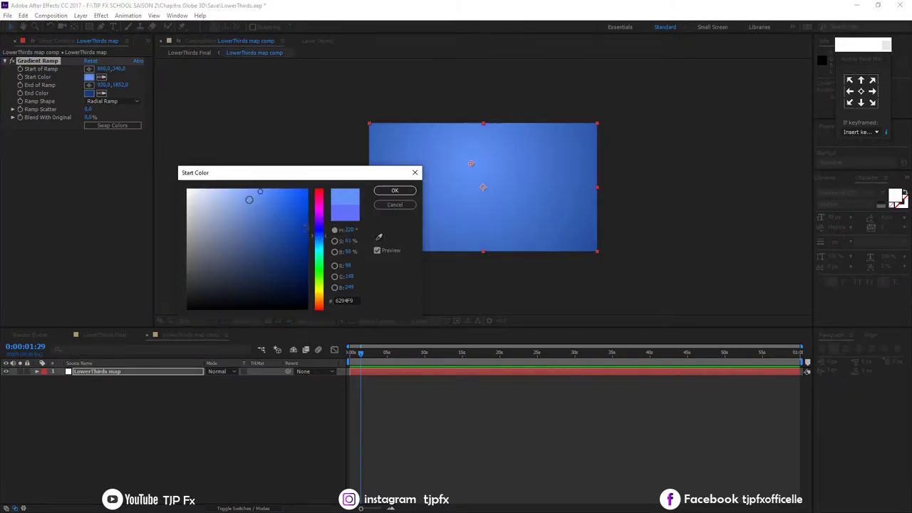
drag(239, 195, 238, 192)
click(394, 191)
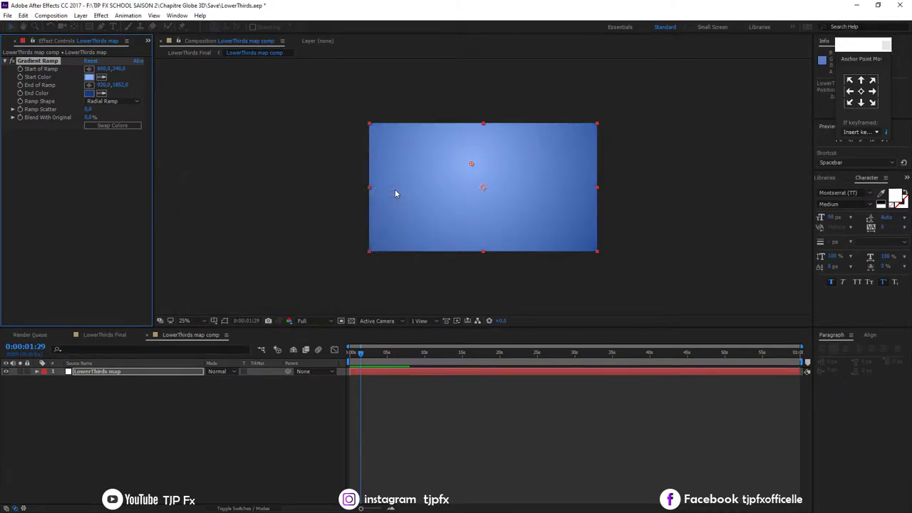
click(219, 404)
- Add world map [Converted].ai to the map comp and scale it beyond the frame
click(14, 41)
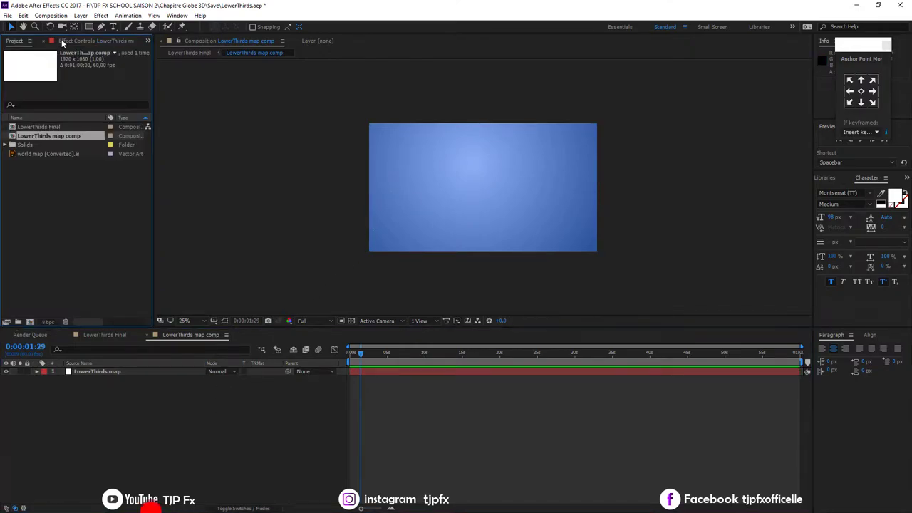
click(39, 154)
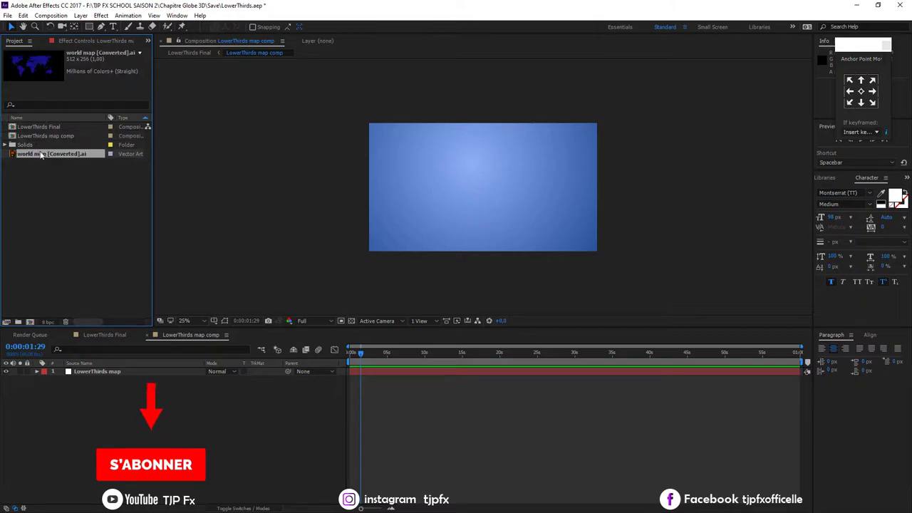
drag(61, 157, 175, 375)
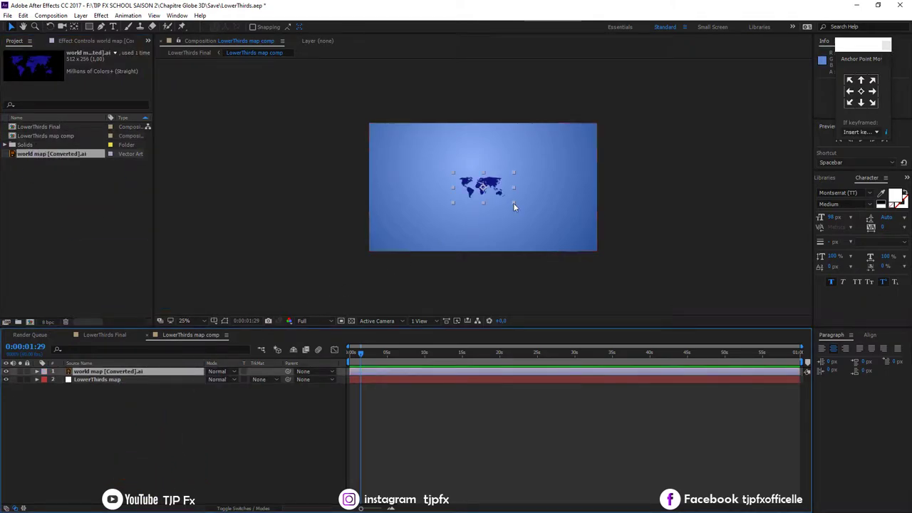
drag(514, 204, 645, 299)
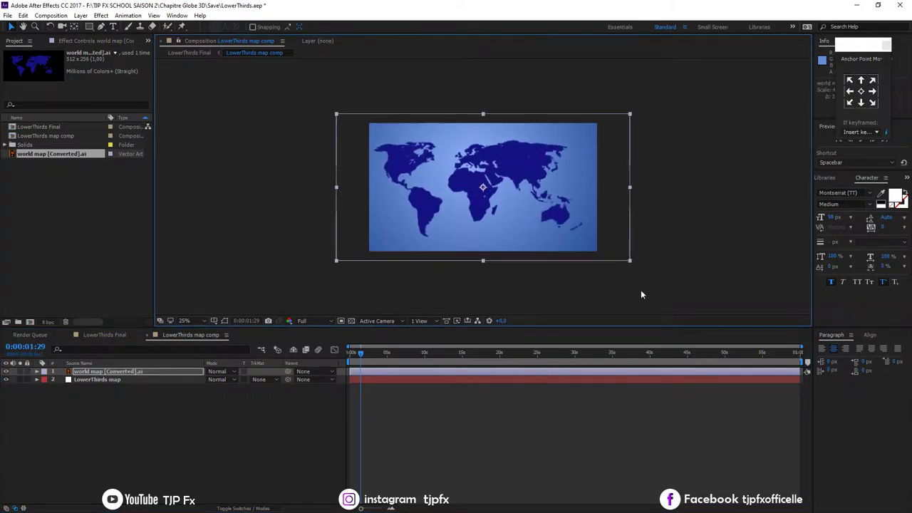
drag(531, 220, 532, 238)
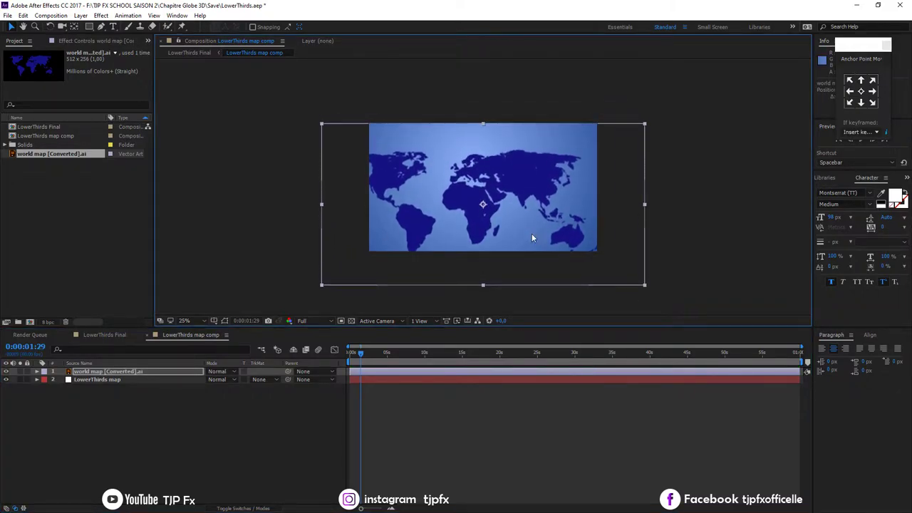
- Check the map in LowerThirds Final, then enlarge and recentre it further in the map comp
click(119, 335)
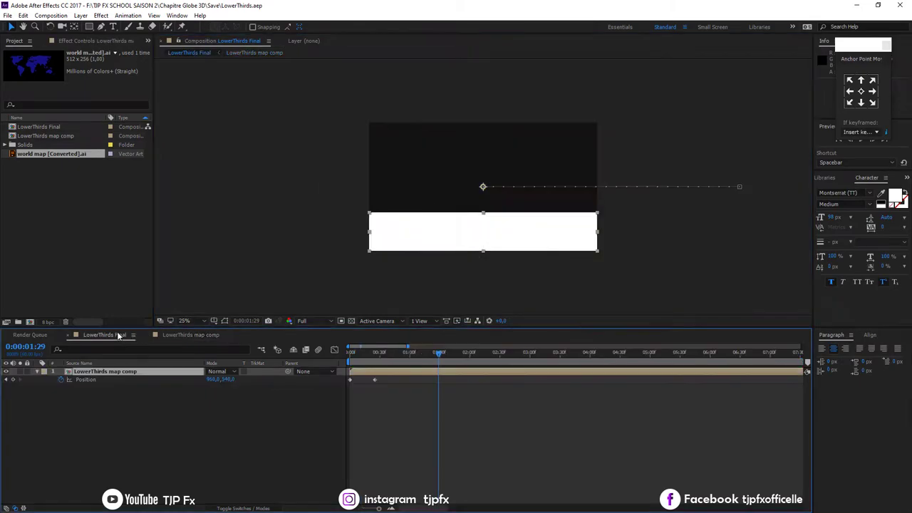
click(191, 335)
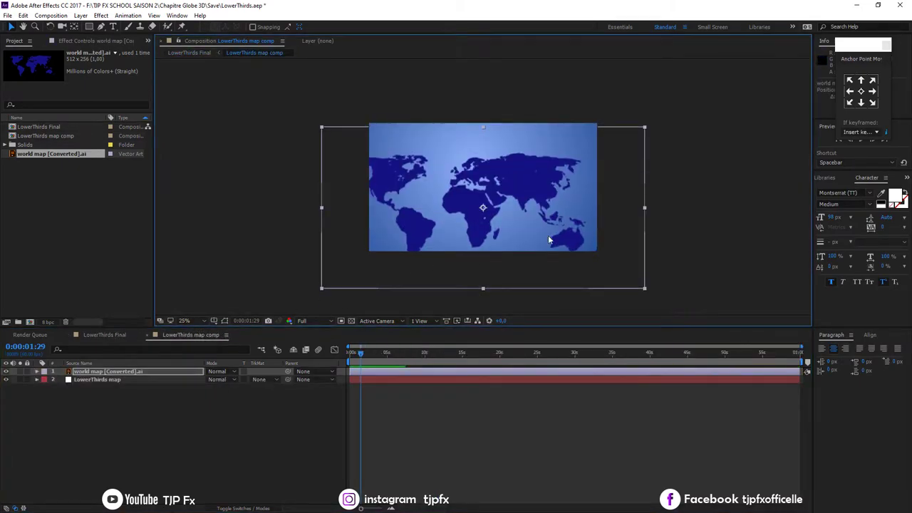
drag(548, 237, 549, 241)
click(352, 357)
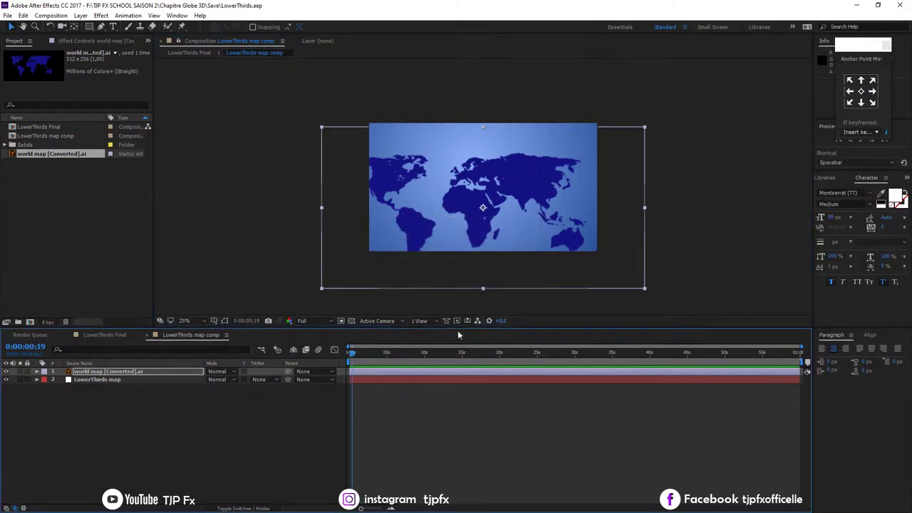
drag(645, 289, 678, 324)
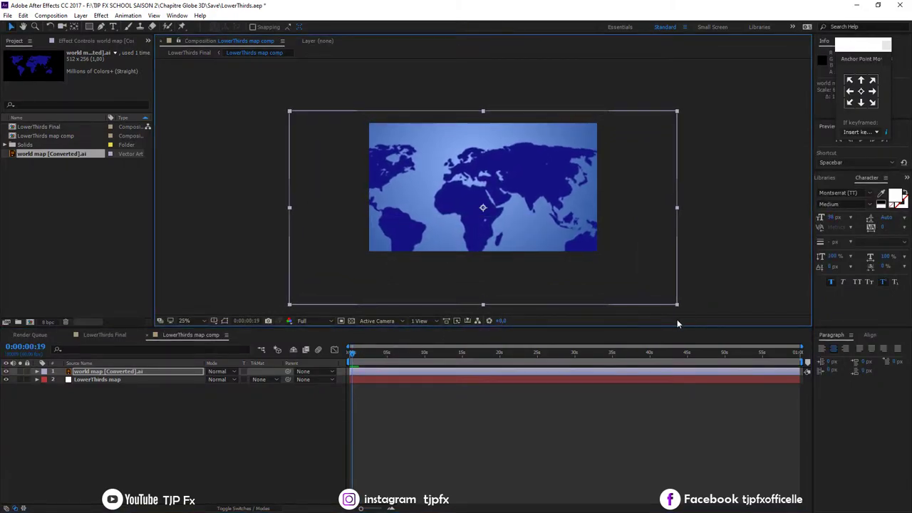
drag(677, 209, 713, 206)
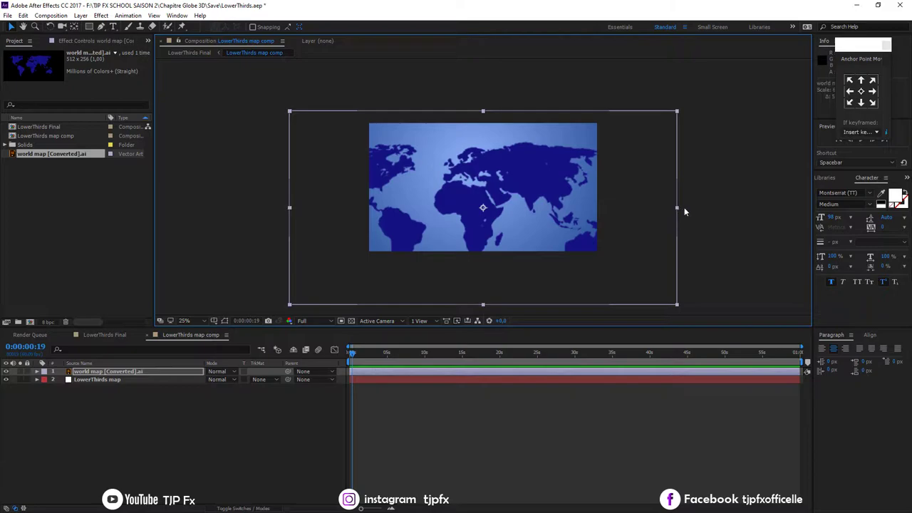
mouse_move(561, 224)
mouse_down()
mouse_move(573, 225)
mouse_move(555, 232)
mouse_up()
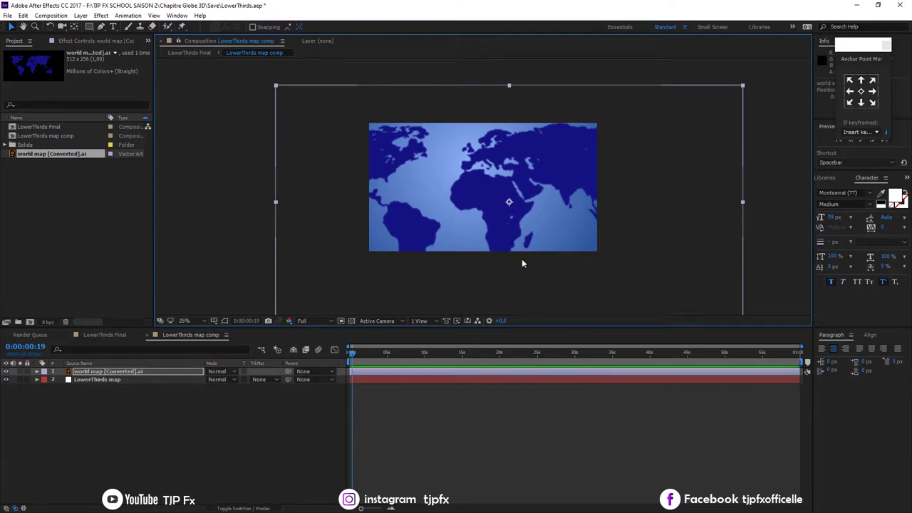
click(264, 509)
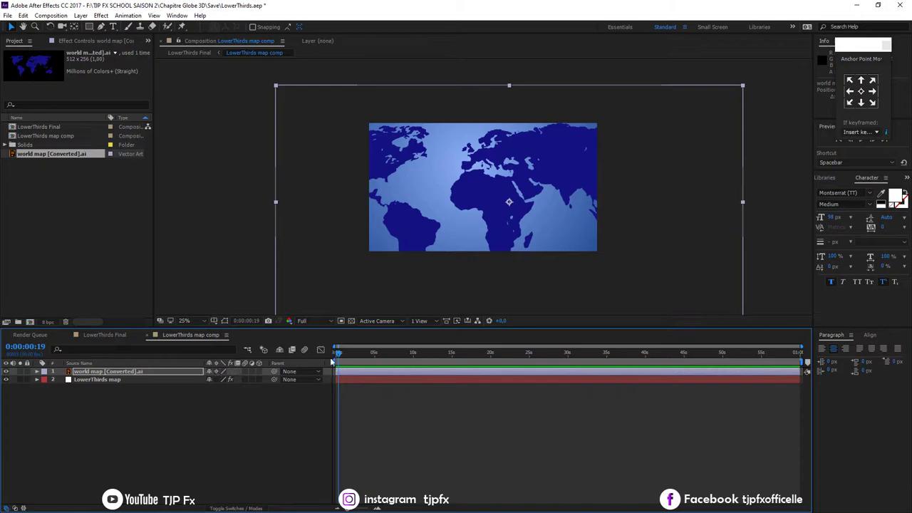
- Keyframe the world map's Position so it pans sideways across the blue gradient
click(166, 372)
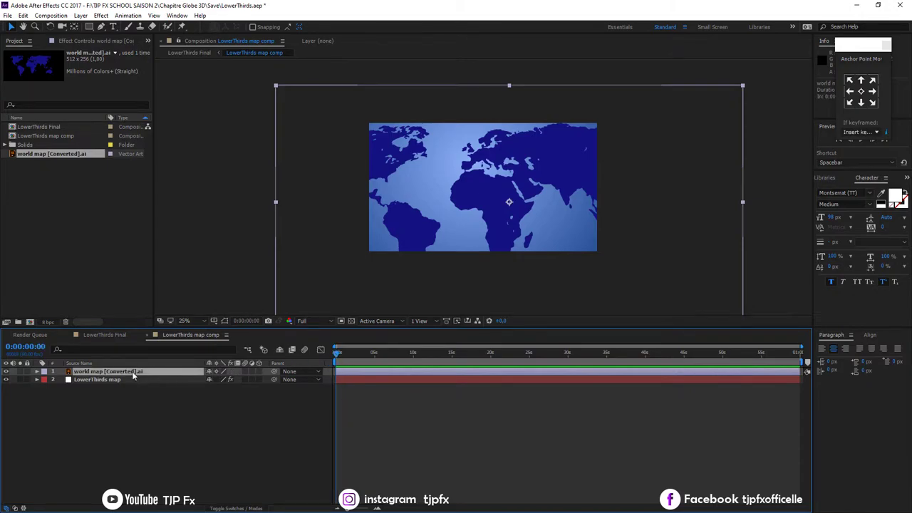
key(p)
click(60, 379)
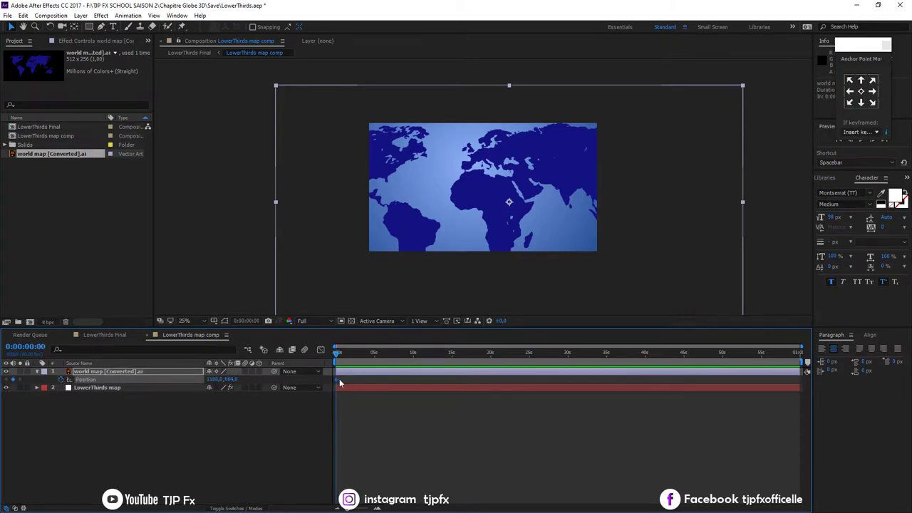
drag(433, 241, 580, 251)
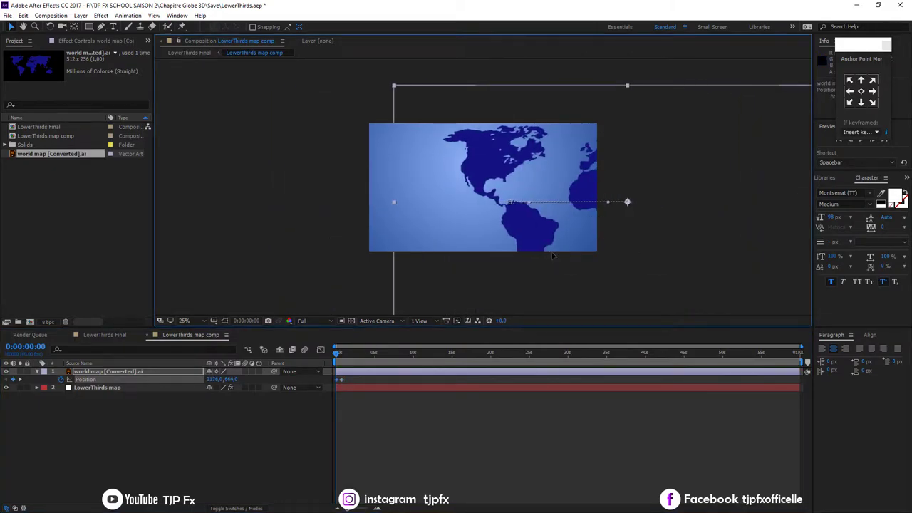
drag(580, 251, 464, 251)
key(space)
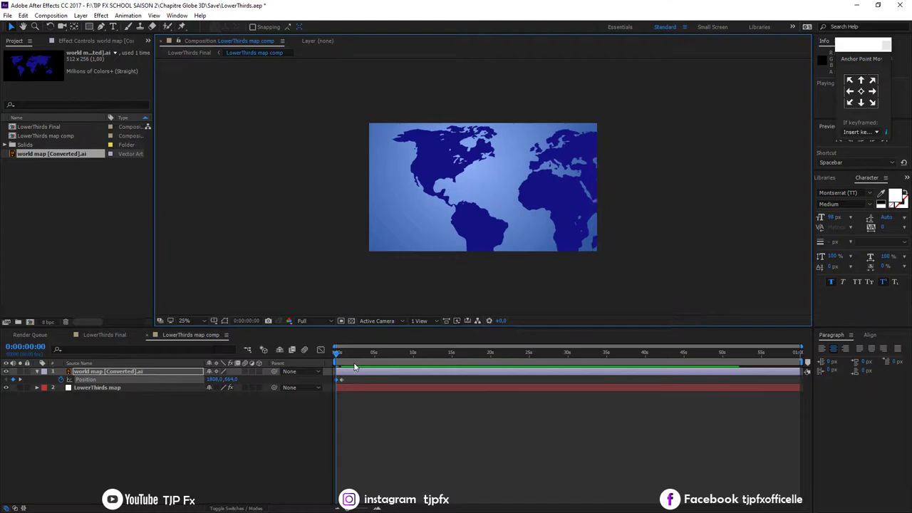
key(space)
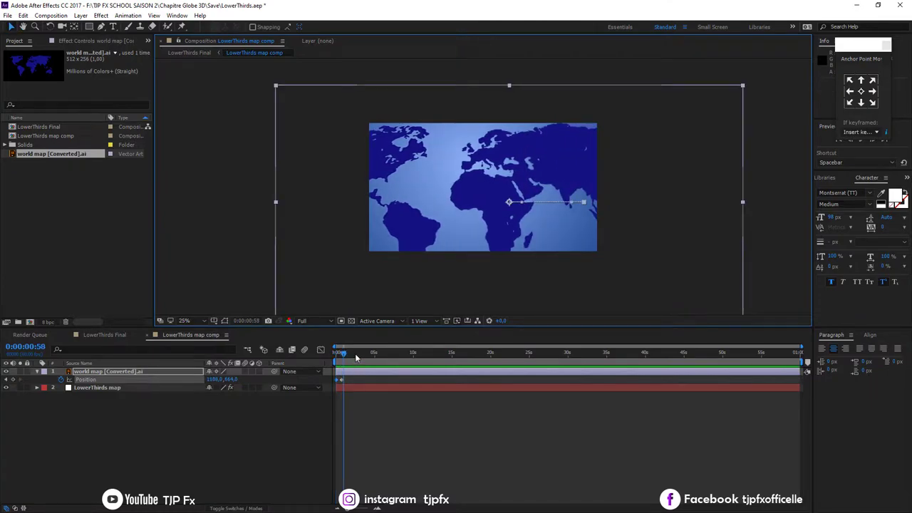
drag(355, 354, 360, 353)
drag(513, 244, 443, 248)
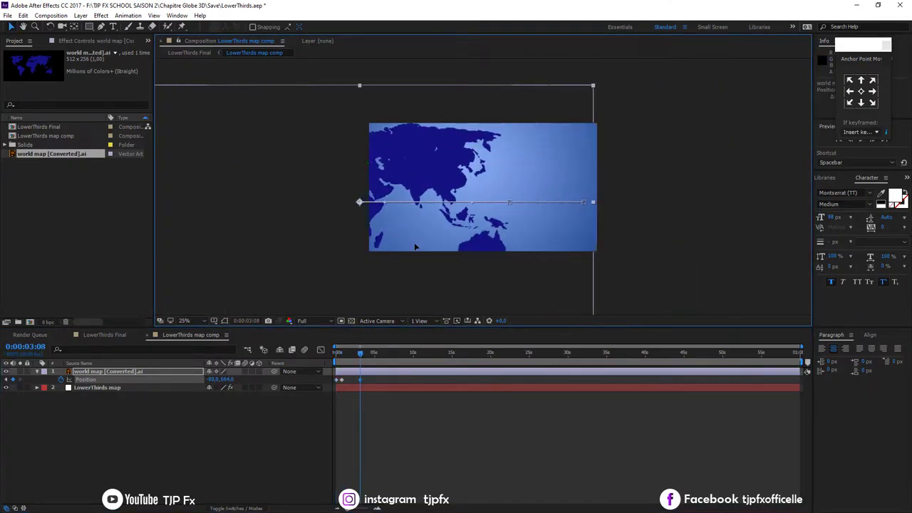
click(343, 353)
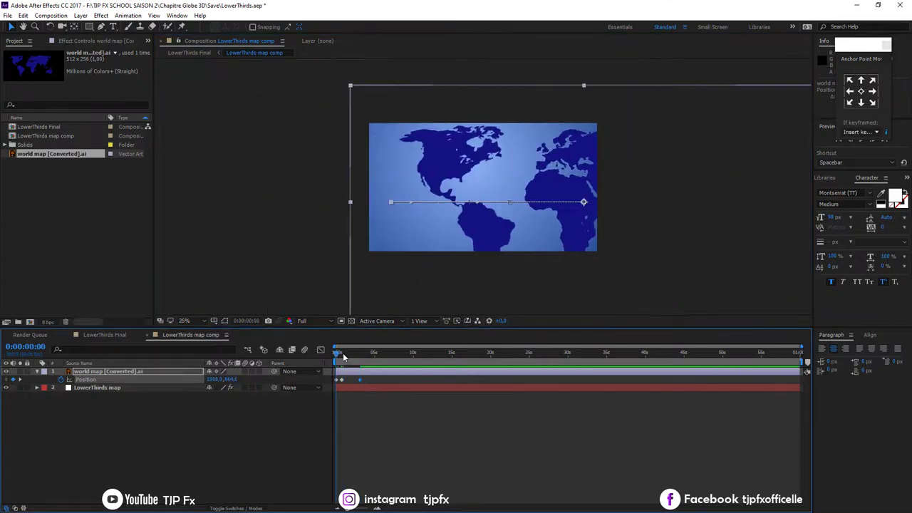
key(space)
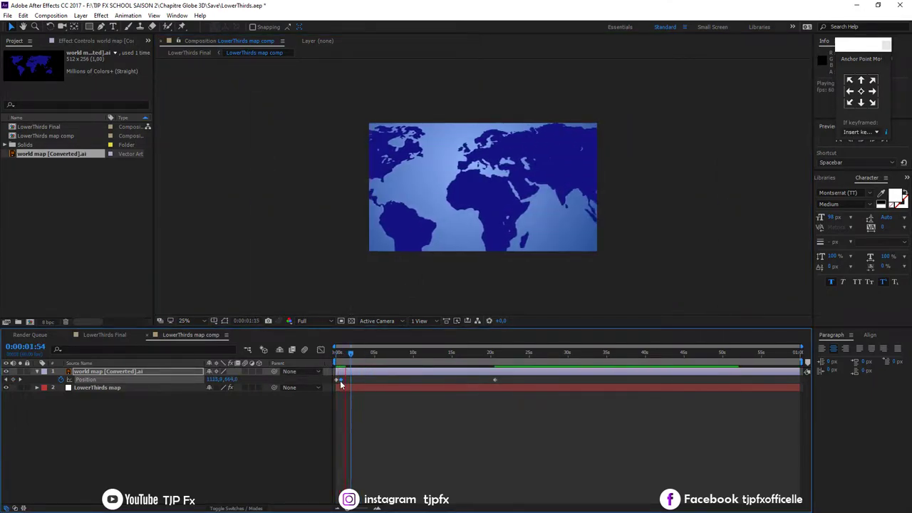
- Save the project and preview the map motion in LowerThirds Final
key(ctrl+s)
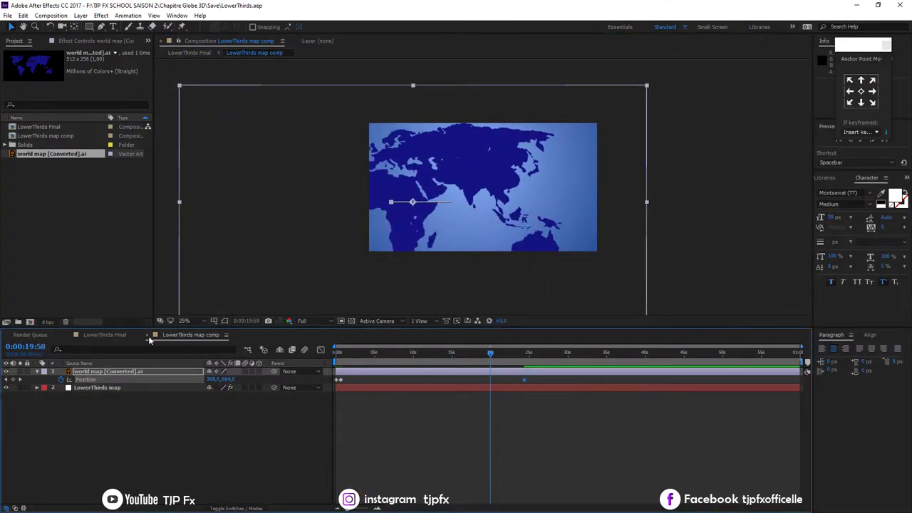
click(115, 336)
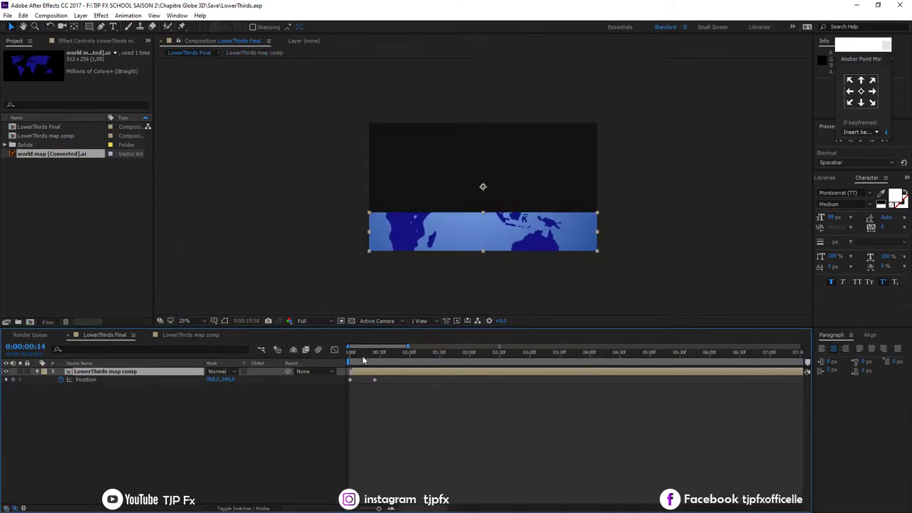
key(space)
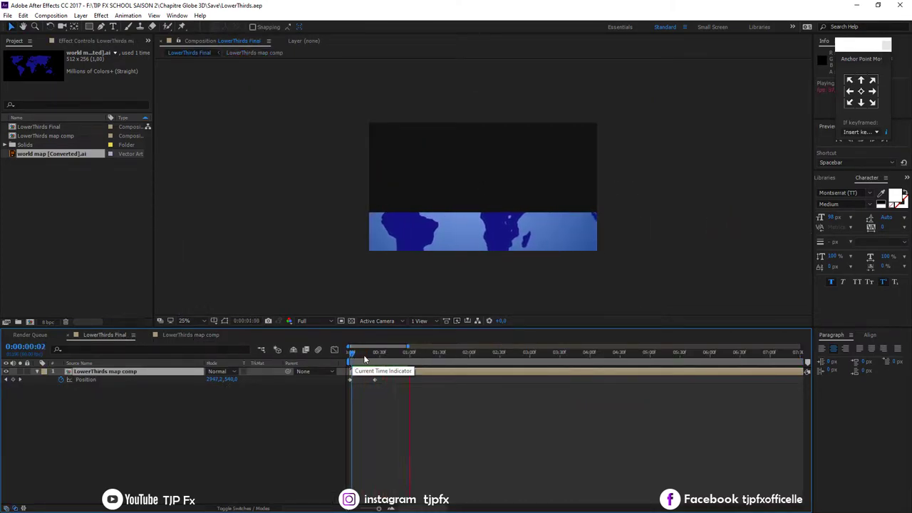
key(space)
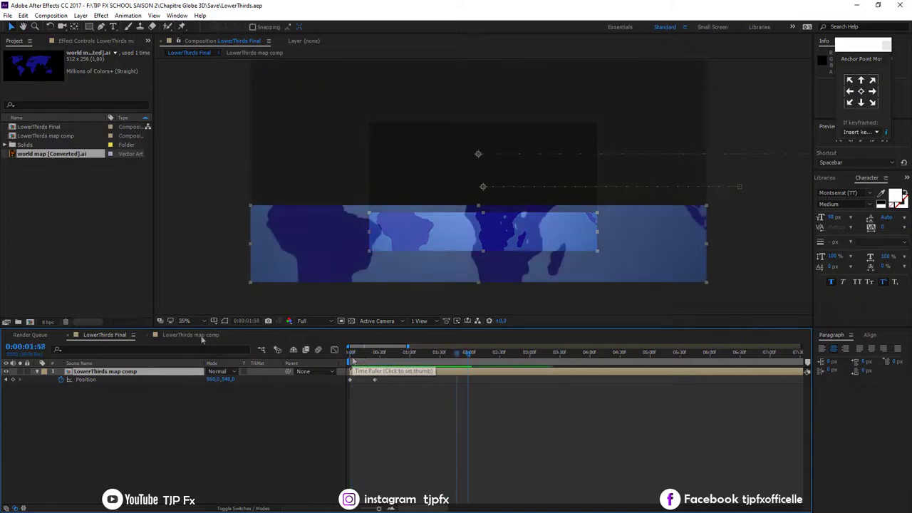
click(200, 335)
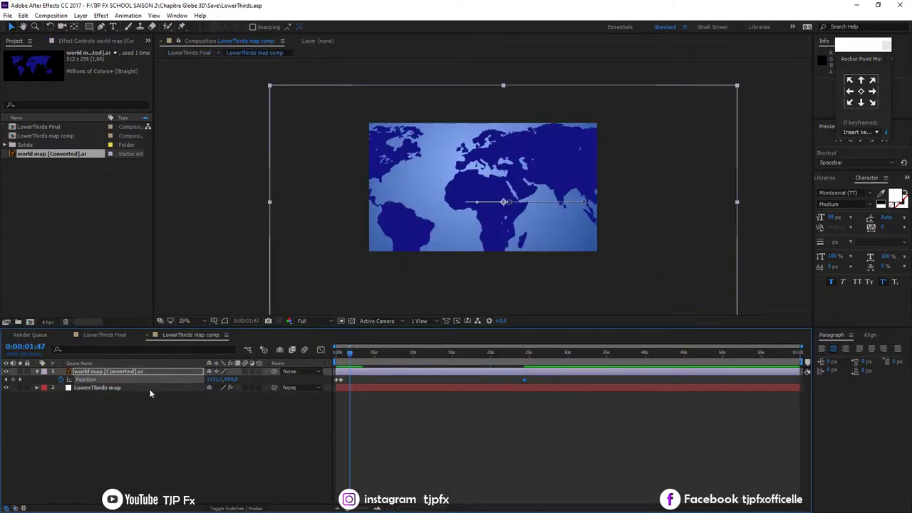
- Set the world map's Anchor Point Y to about 116 to reframe it in the band
key(a)
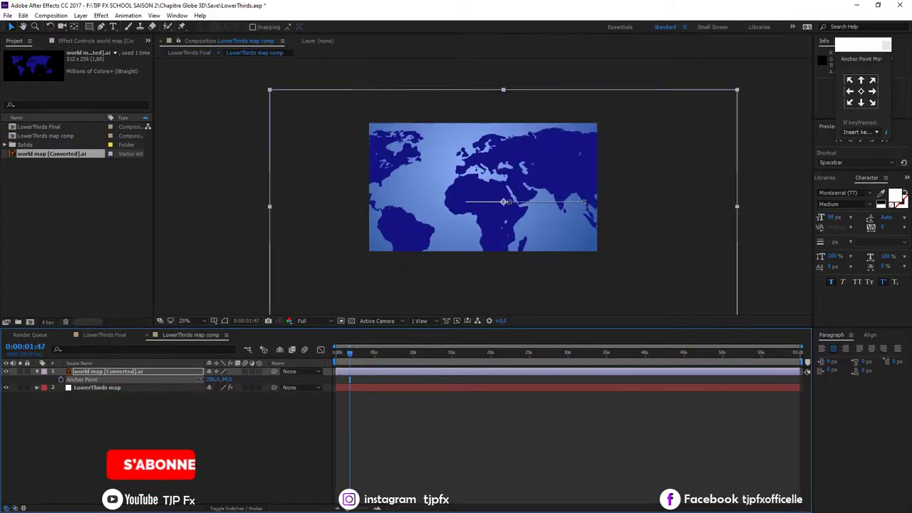
drag(226, 379, 280, 385)
key(s)
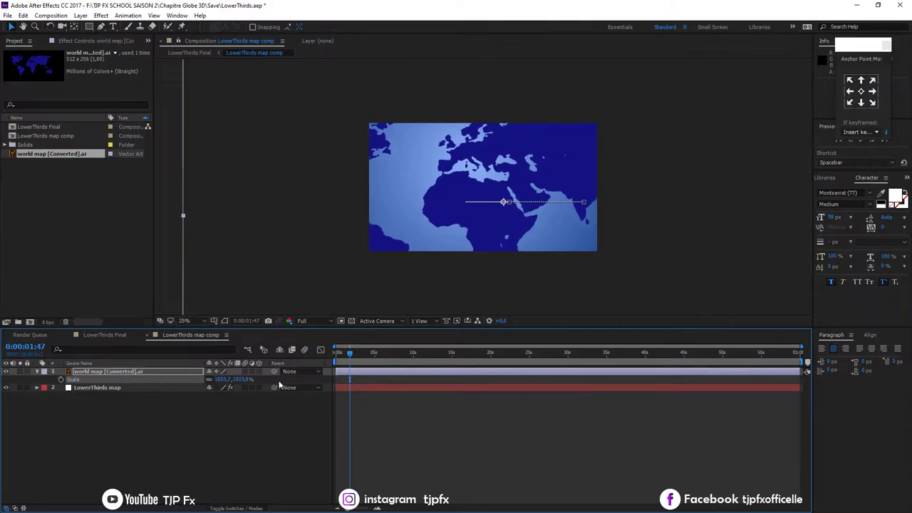
key(a)
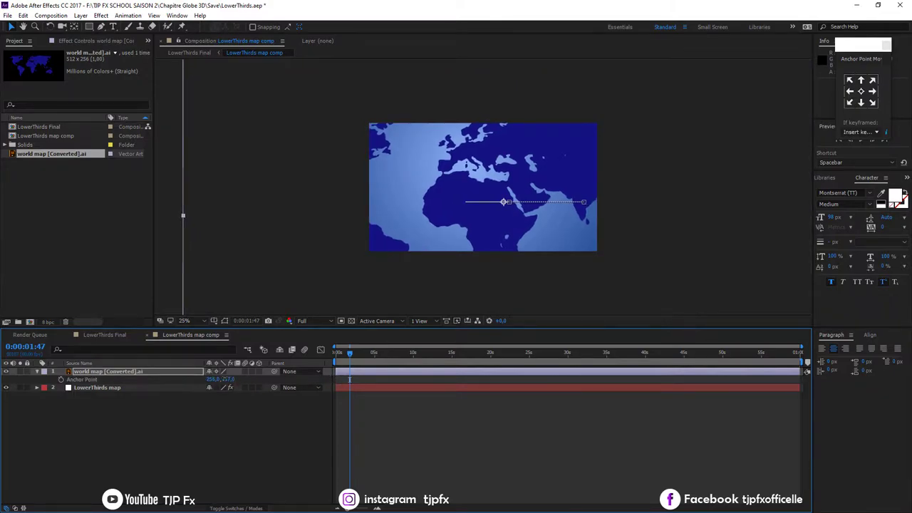
drag(227, 379, 228, 379)
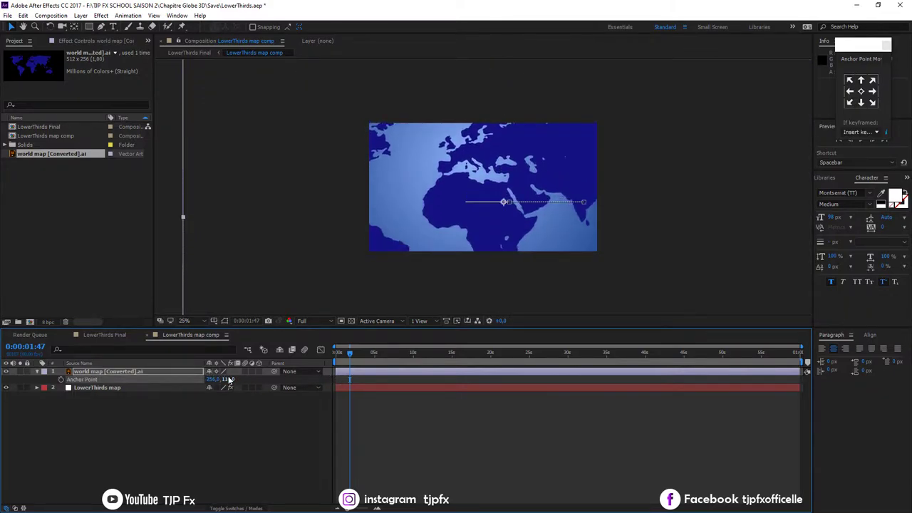
- Preview the reframed map in LowerThirds Final, then return to the map comp at 50% view
click(114, 337)
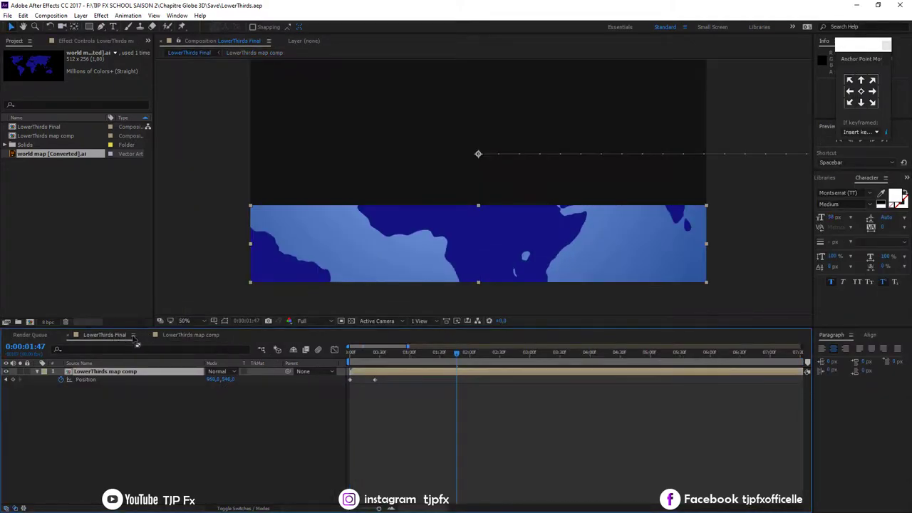
click(351, 363)
key(space)
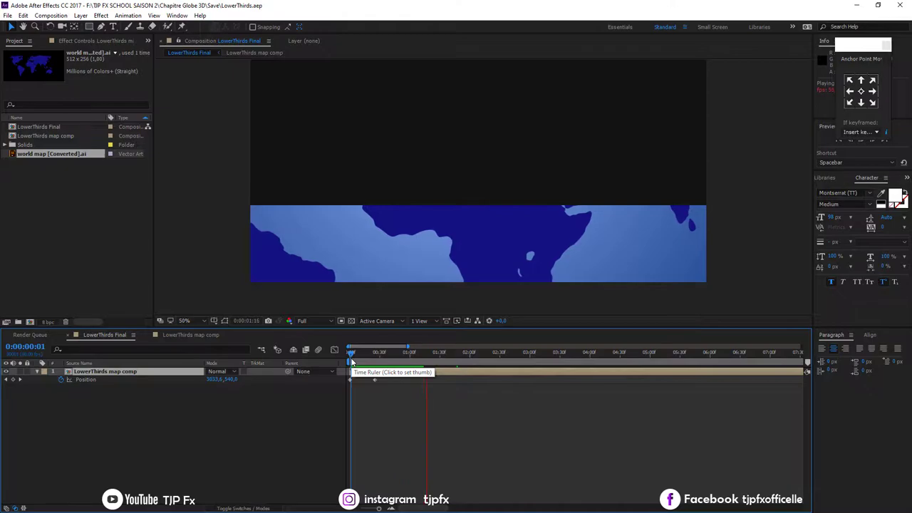
key(space)
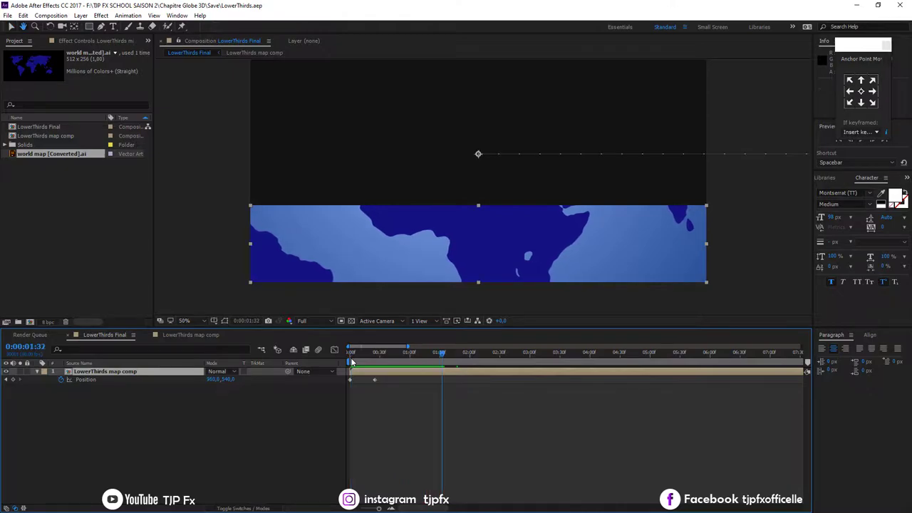
click(203, 335)
key(period)
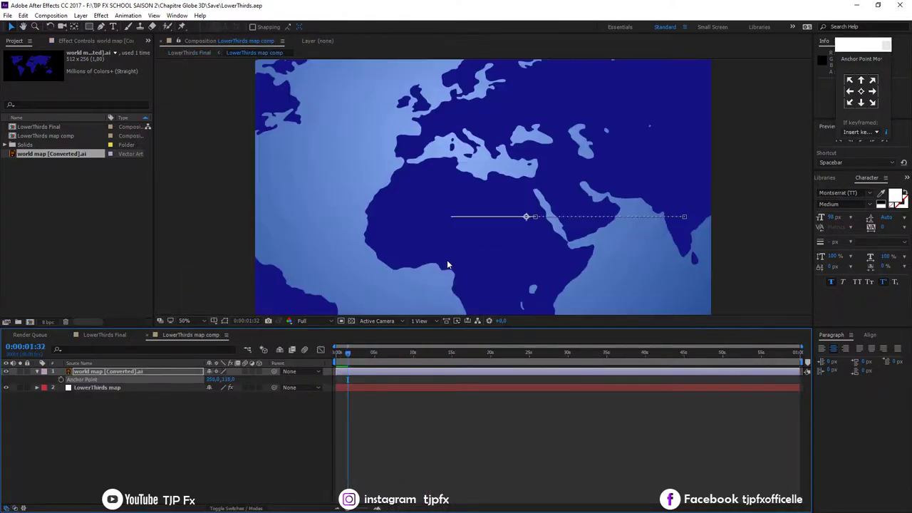
click(101, 369)
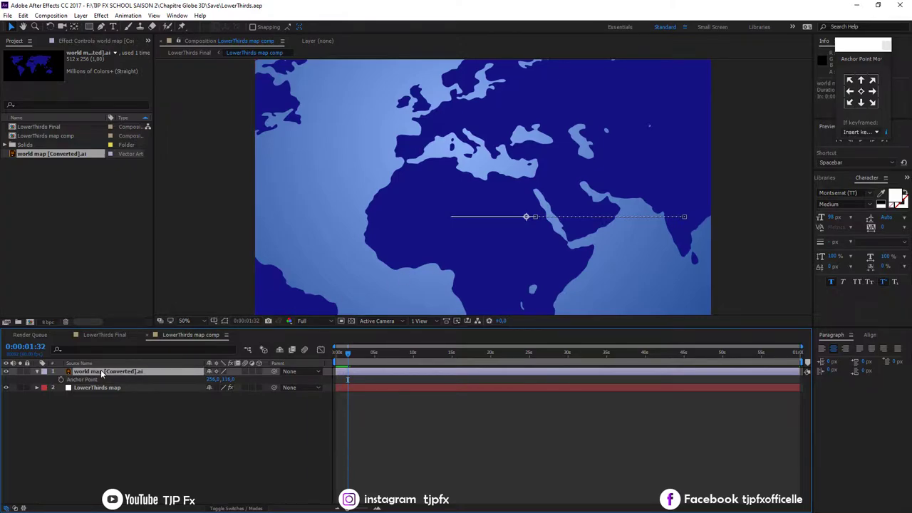
- Apply a Drop Shadow to the world map with direction about -121° and distance 11
key(ctrl+space)
text(dr)
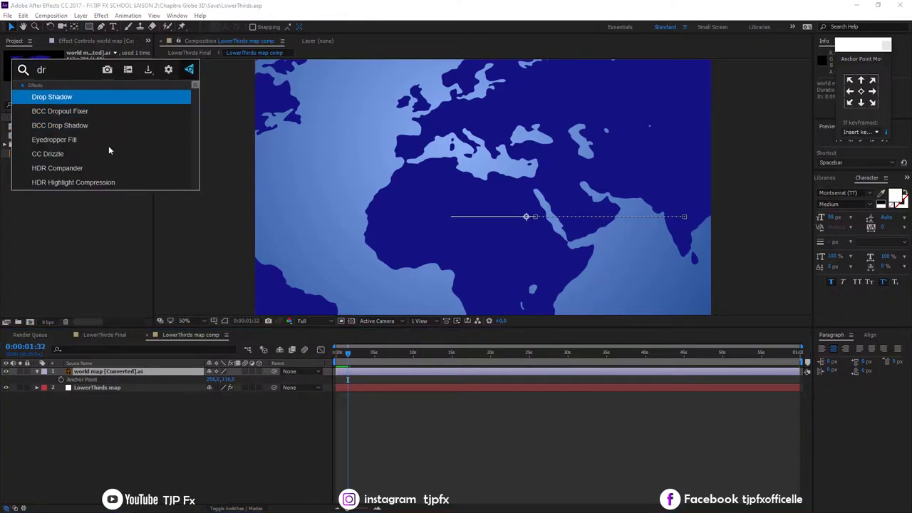
click(109, 97)
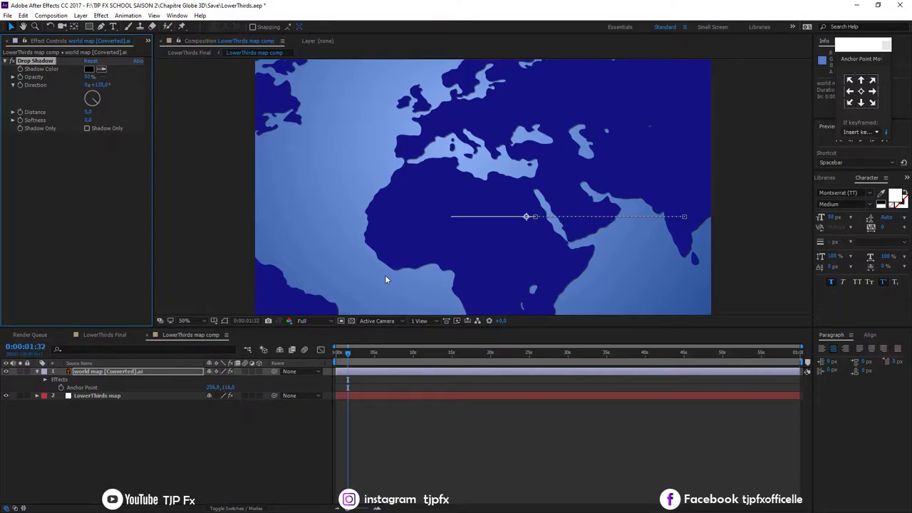
scroll(385, 279, up, 3)
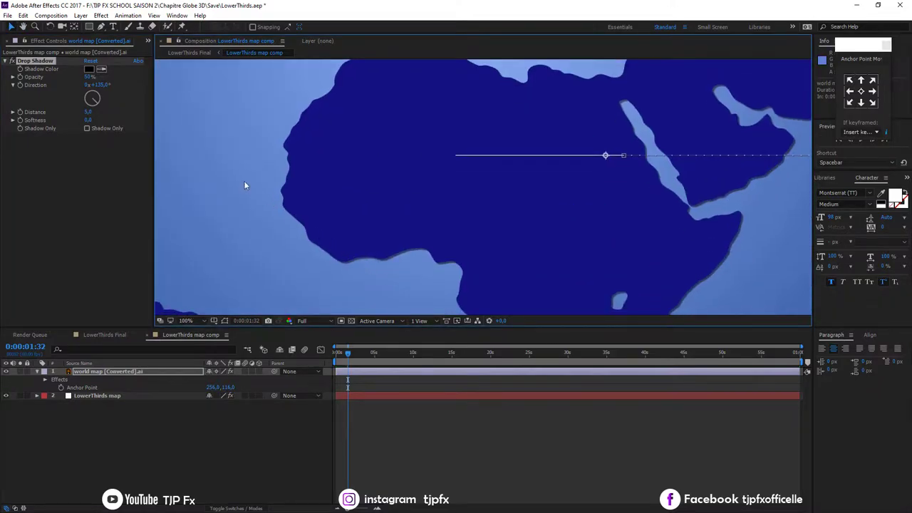
drag(98, 85, 60, 84)
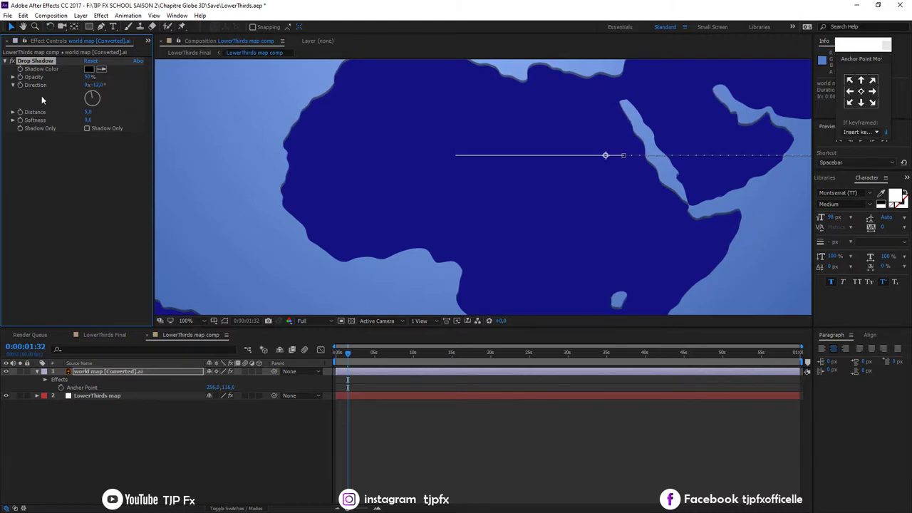
mouse_move(68, 86)
mouse_down()
mouse_move(54, 89)
mouse_move(91, 112)
mouse_move(98, 76)
mouse_up()
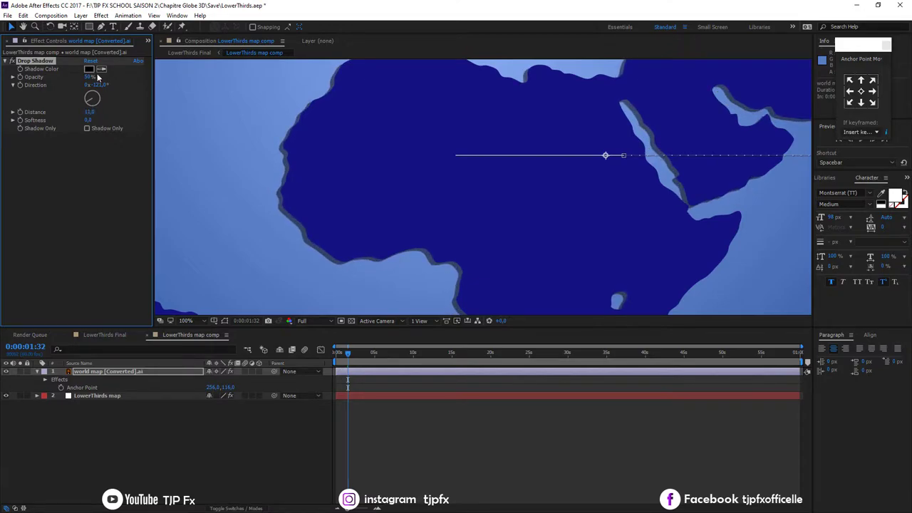
- Check the shadow in LowerThirds Final, then return to the map comp at 0:00:03:04
click(107, 335)
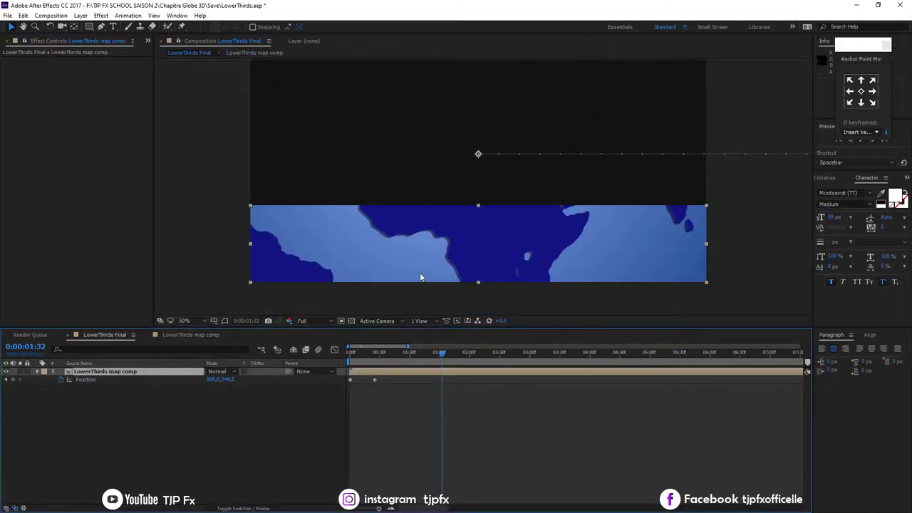
scroll(419, 272, up, 2)
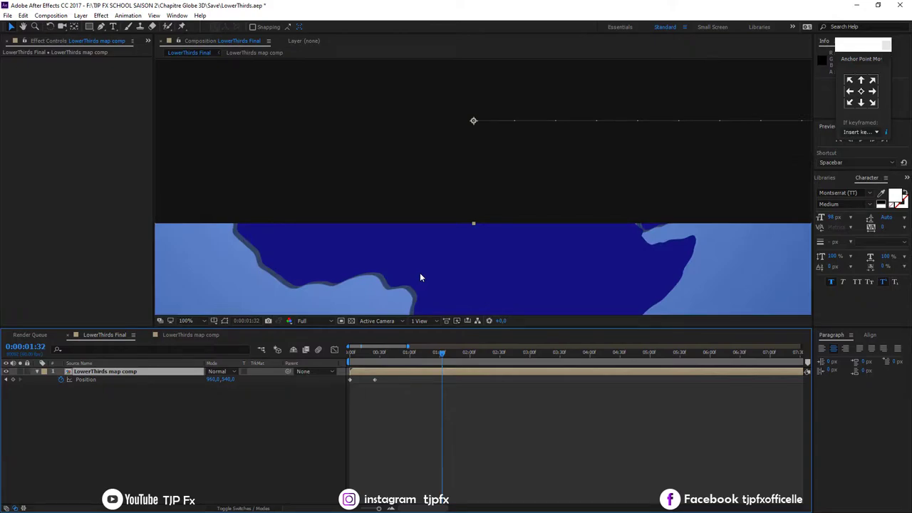
click(173, 337)
click(173, 340)
scroll(400, 268, down, 1)
scroll(401, 269, down, 1)
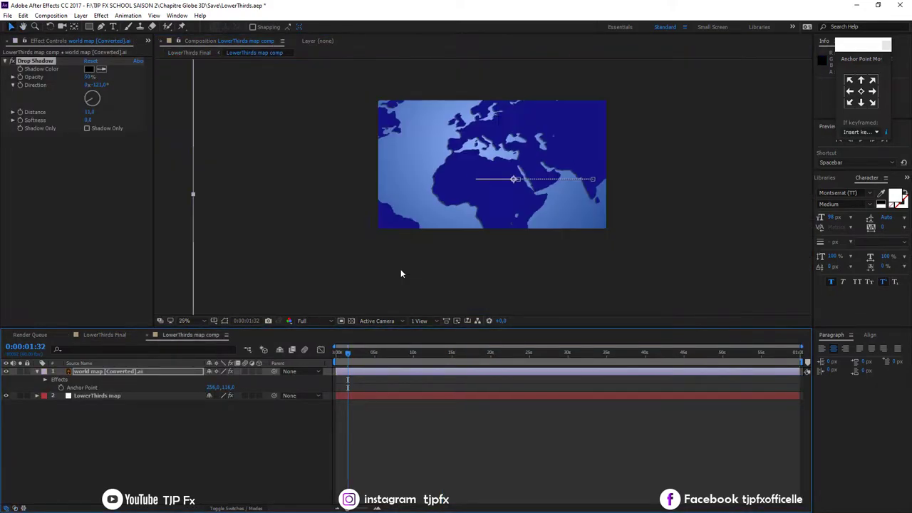
drag(349, 352, 360, 352)
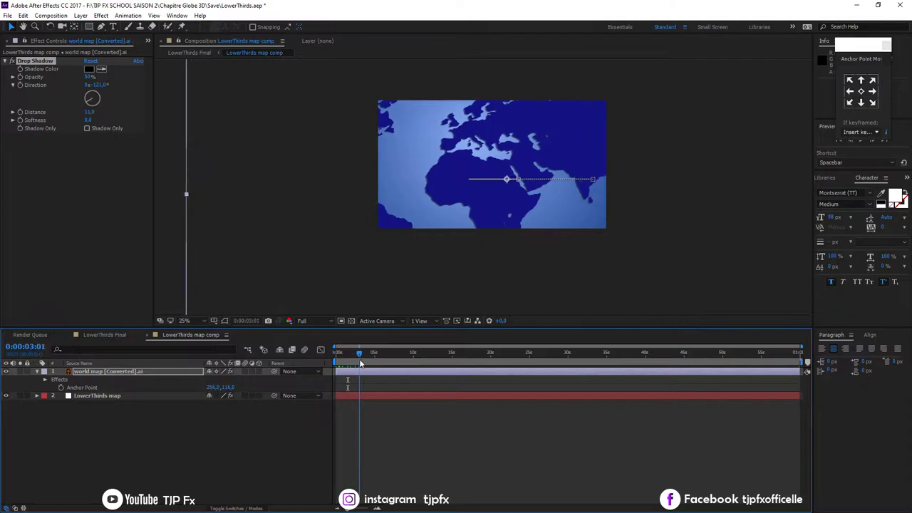
click(205, 461)
- Create a new 1920×1080 solid layer named 'grid' from the timeline's New > Solid menu
right_click(137, 427)
key(Down)
key(Right)
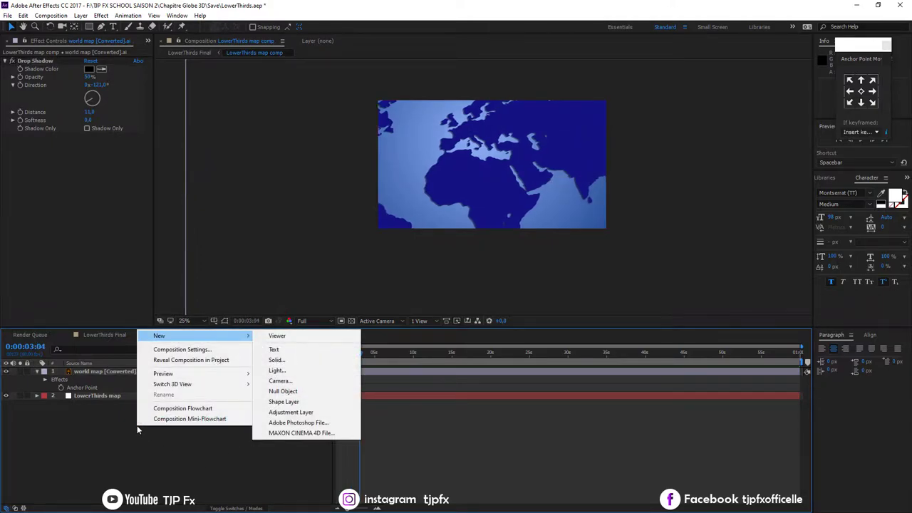
key(Down)
key(Down)
key(Down)
key(Down)
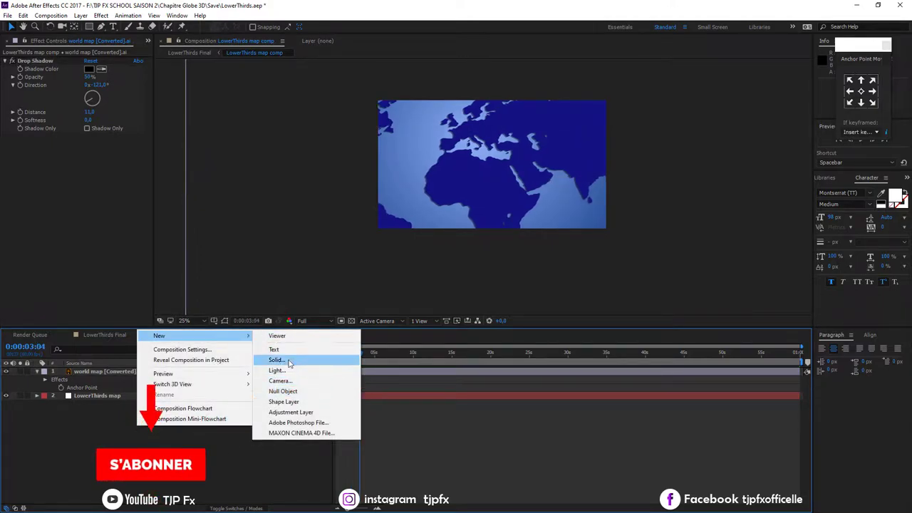
click(285, 360)
text(gr)
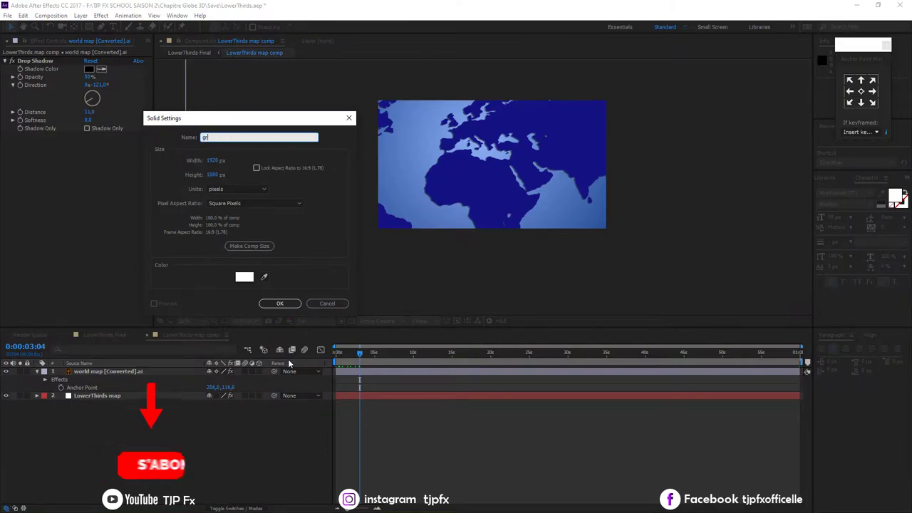
text(id)
key(Return)
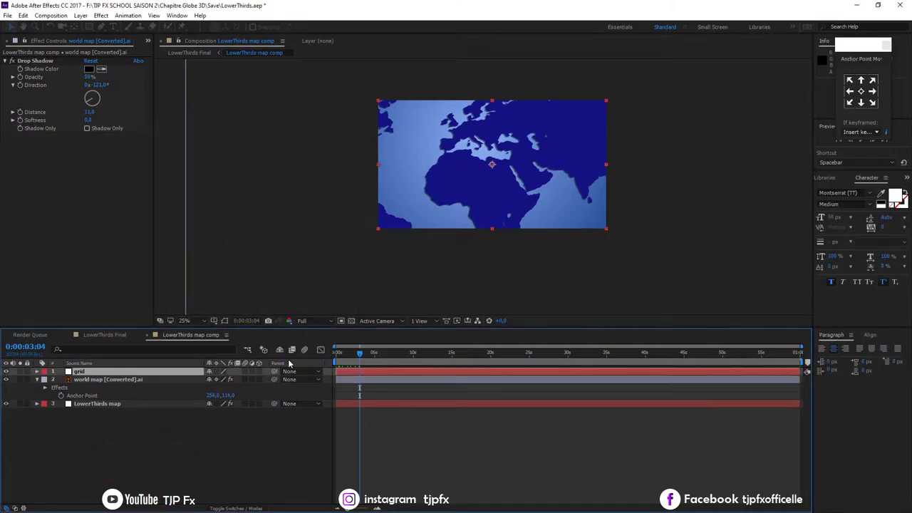
- Apply the Grid effect to the grid solid, sized by Width Slider with Border 3
key(ctrl+space)
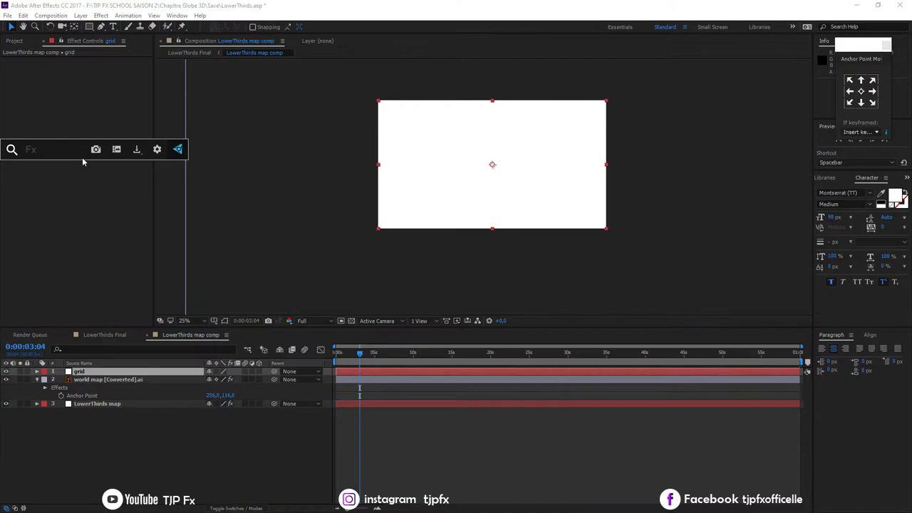
text(g)
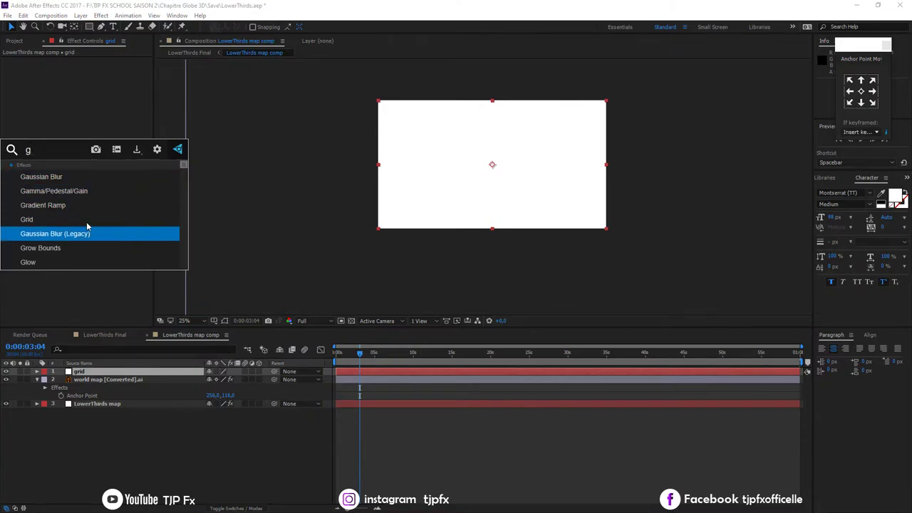
click(87, 223)
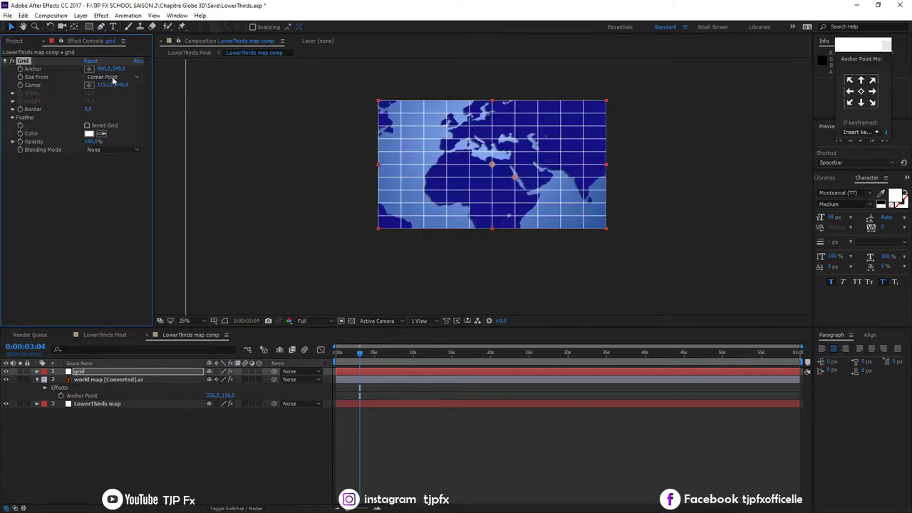
click(111, 78)
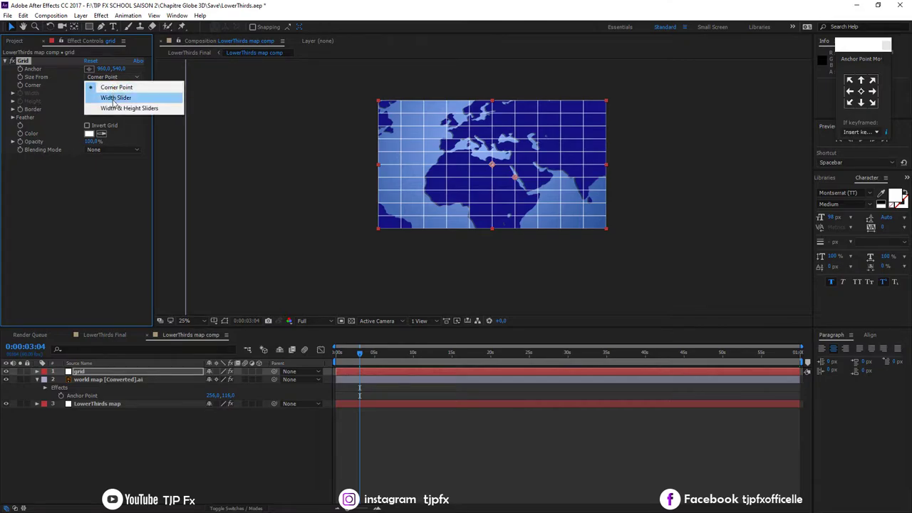
click(112, 96)
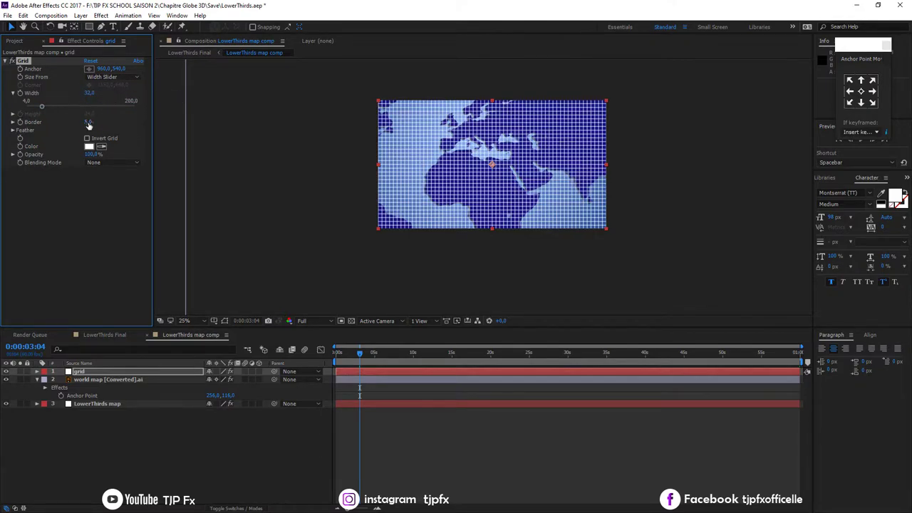
click(89, 123)
text(3)
key(Return)
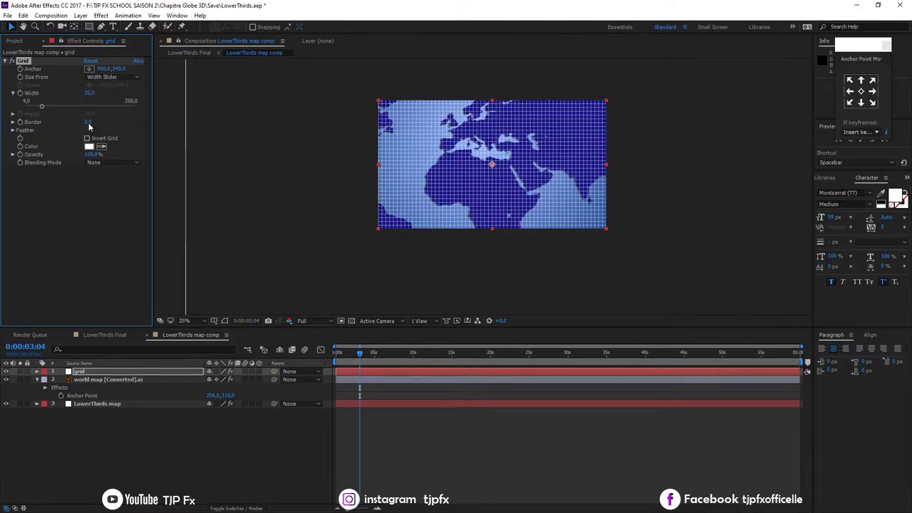
key(period)
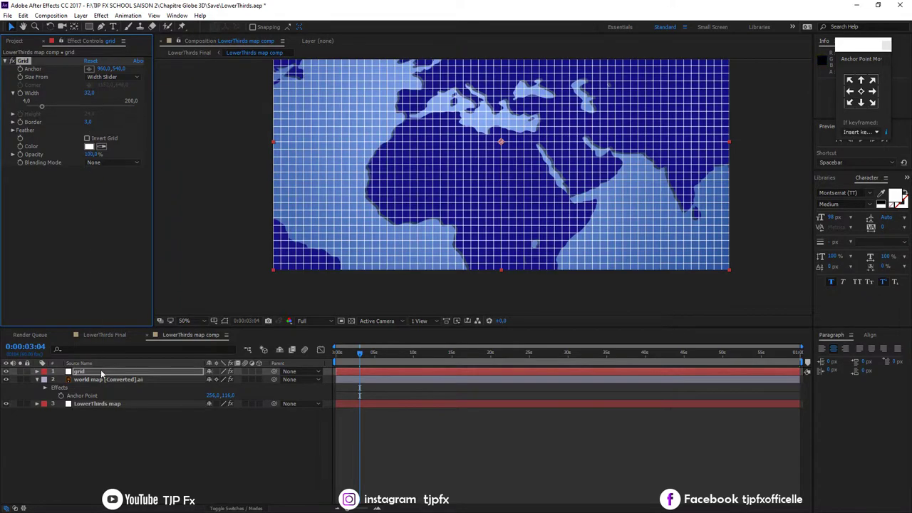
- Move the grid layer below world map and parent it to world map
drag(100, 371, 103, 394)
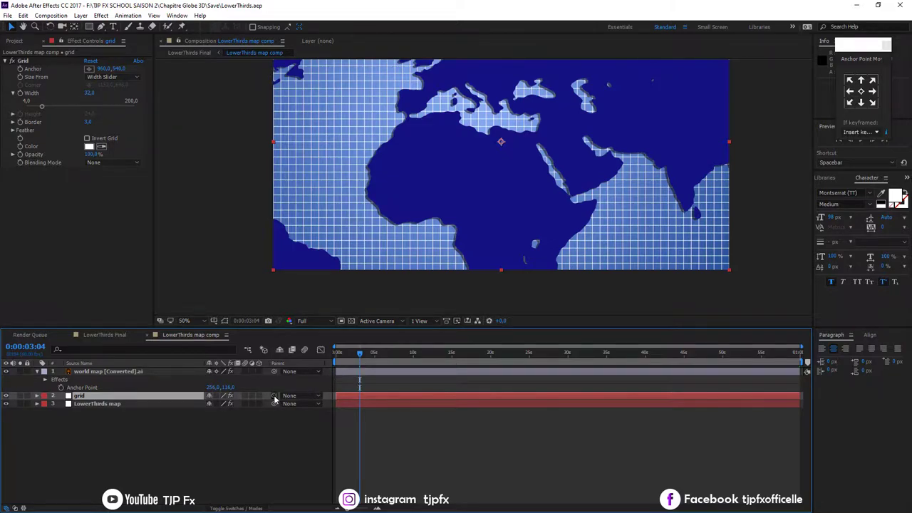
drag(275, 397, 150, 376)
drag(350, 358, 325, 359)
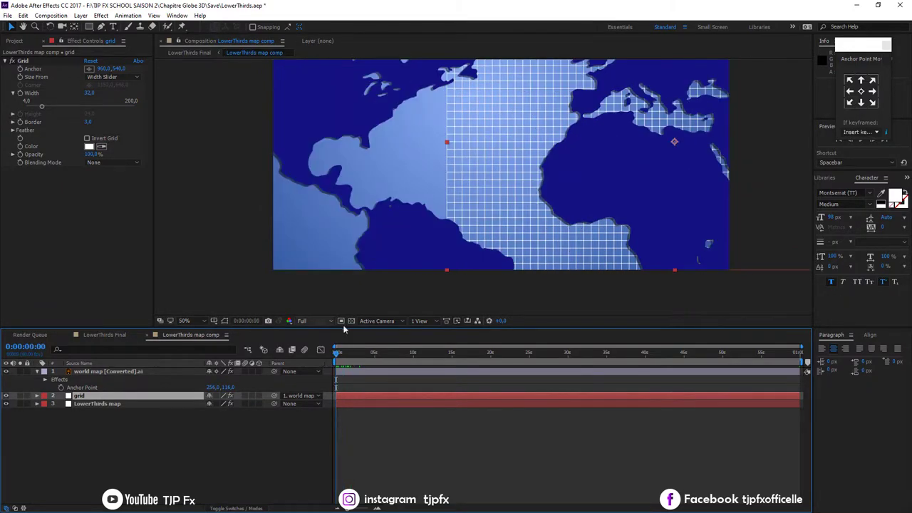
- Widen the grid solid to about 3794 px in Solid Settings, then return to LowerThirds Final
scroll(459, 148, down, 2)
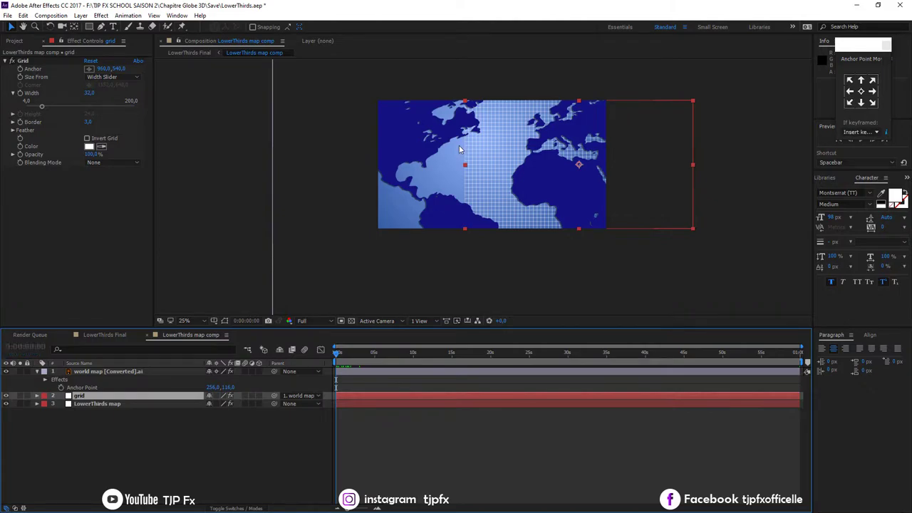
click(80, 16)
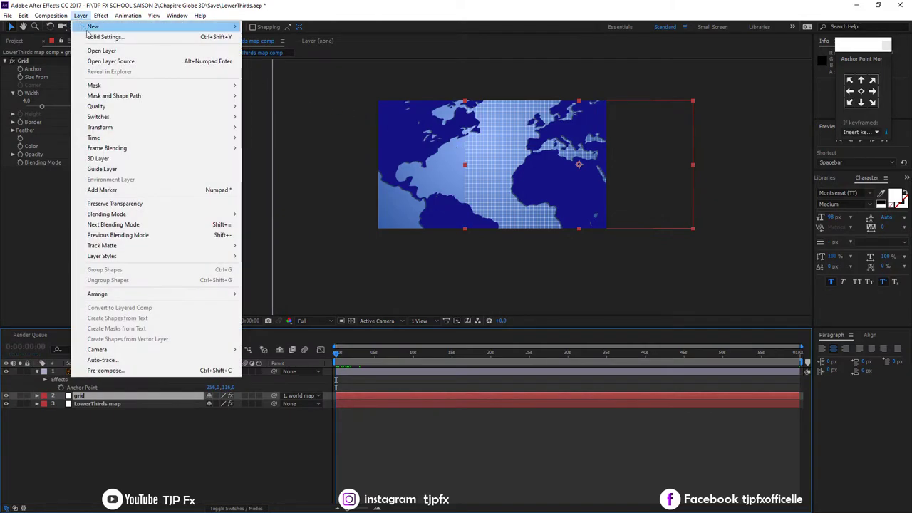
click(160, 35)
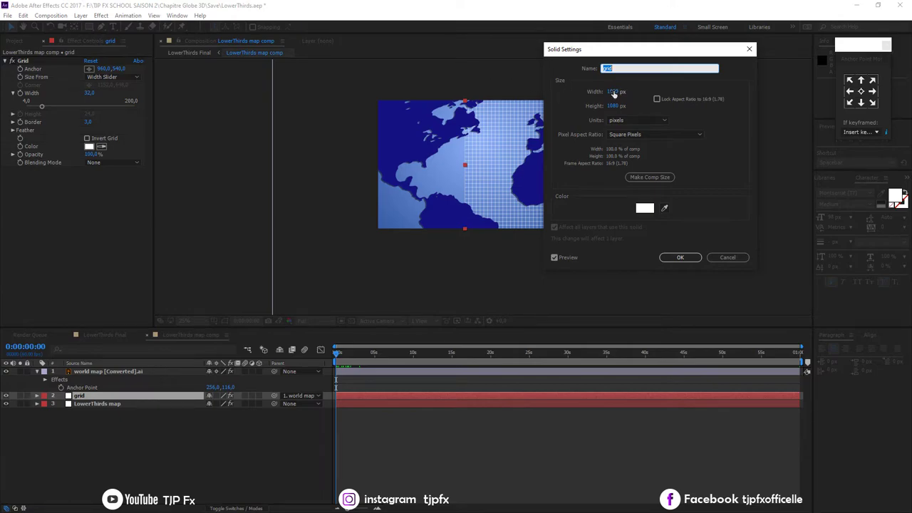
mouse_move(615, 94)
mouse_down()
mouse_move(778, 112)
mouse_move(909, 101)
mouse_up()
drag(611, 95, 741, 99)
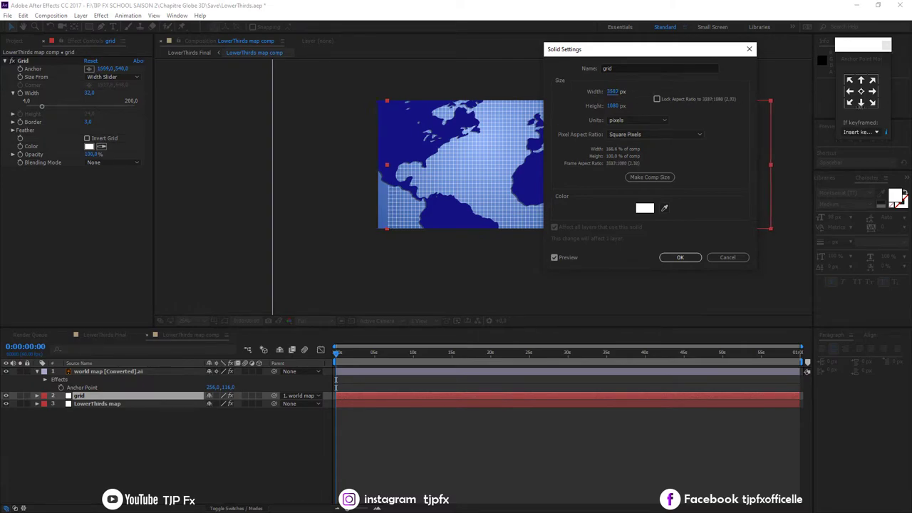
click(668, 258)
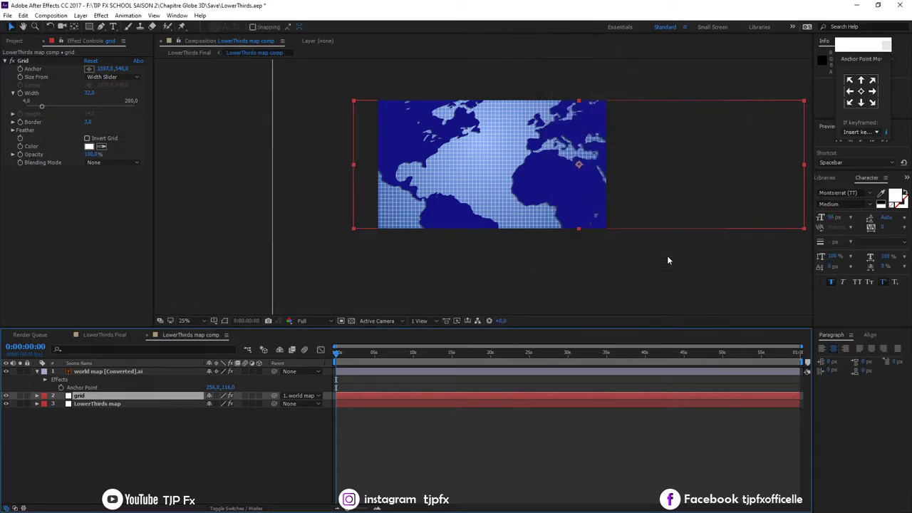
key(period)
key(period)
click(103, 335)
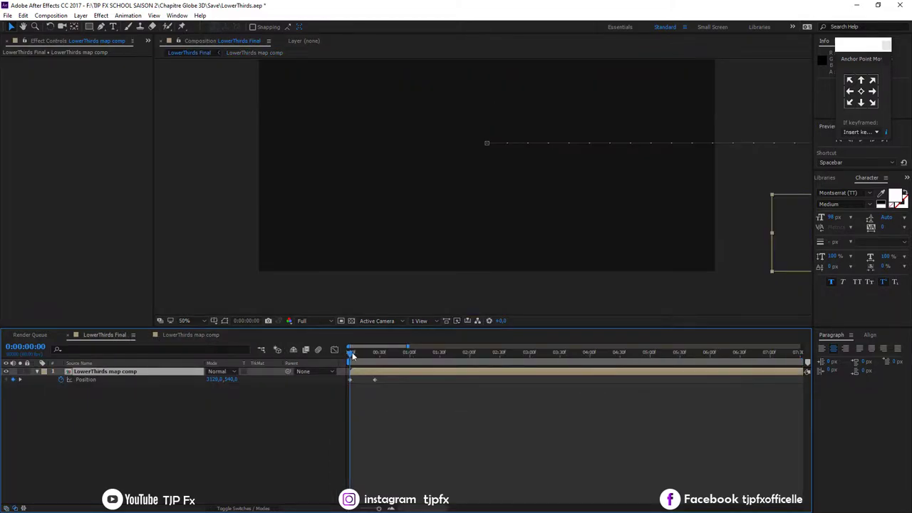
- In LowerThirds map comp, select the world map and grid layers and pre-compose them with Ctrl+Shift+C
drag(350, 352, 392, 355)
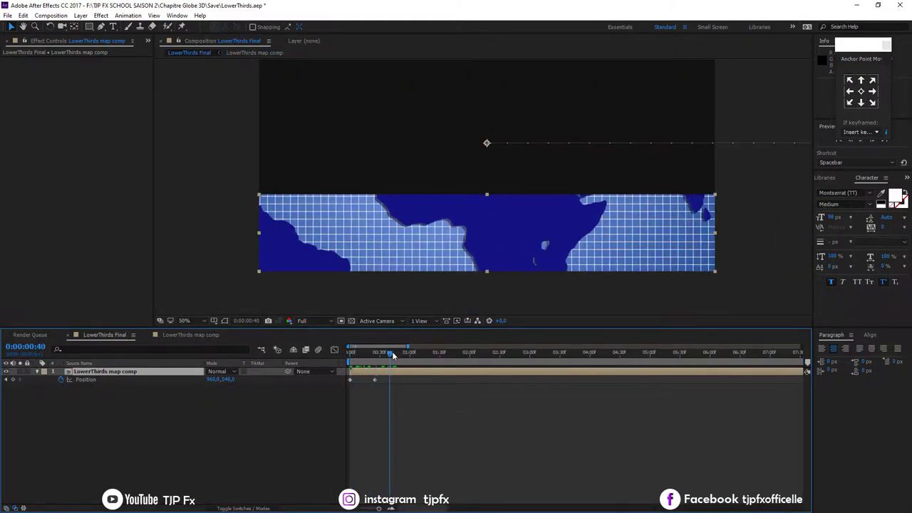
click(208, 336)
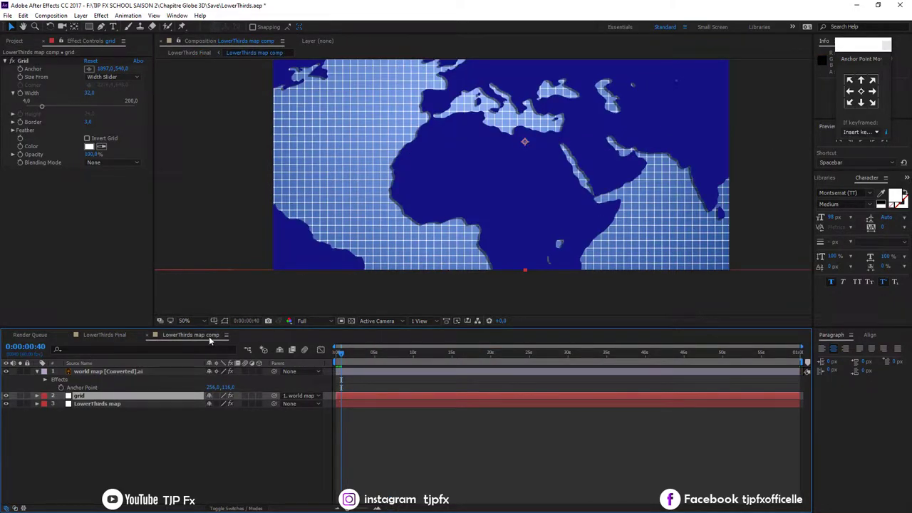
mouse_move(340, 353)
mouse_down()
mouse_move(333, 363)
mouse_move(341, 354)
mouse_up()
click(106, 371)
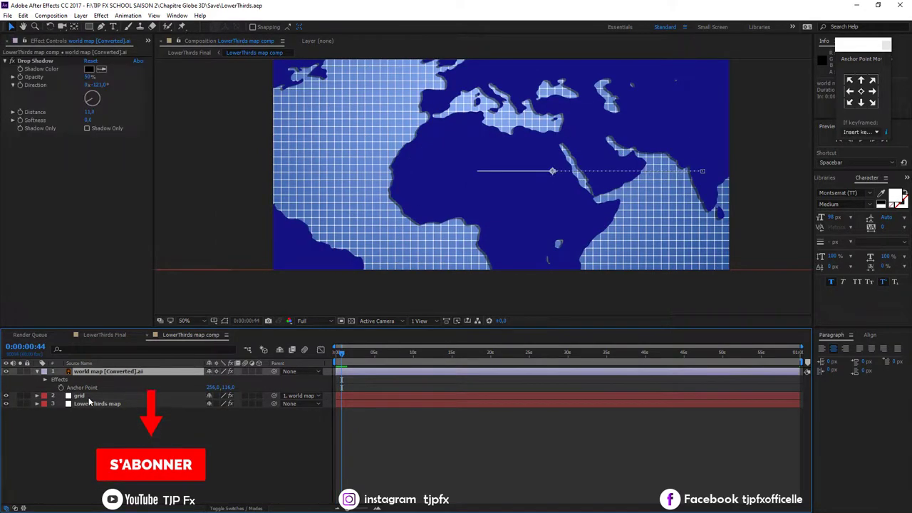
ctrl+click(85, 395)
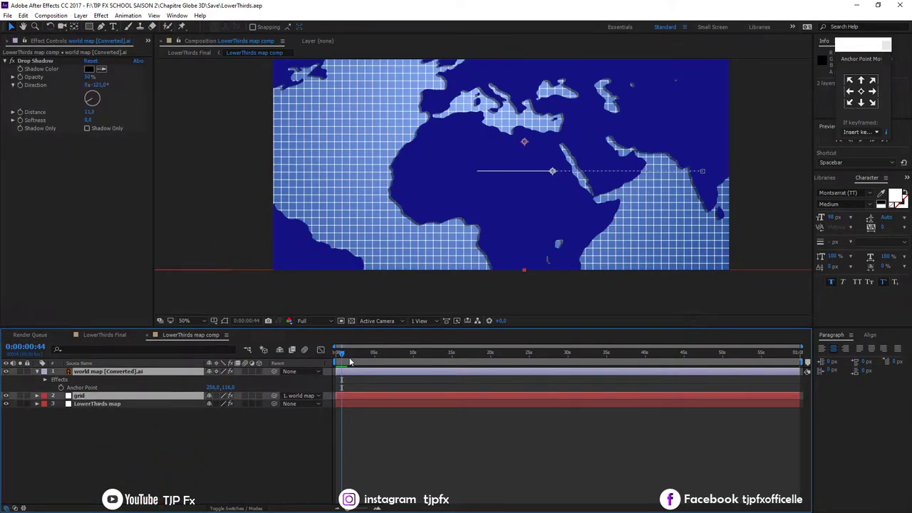
key(ctrl+shift+c)
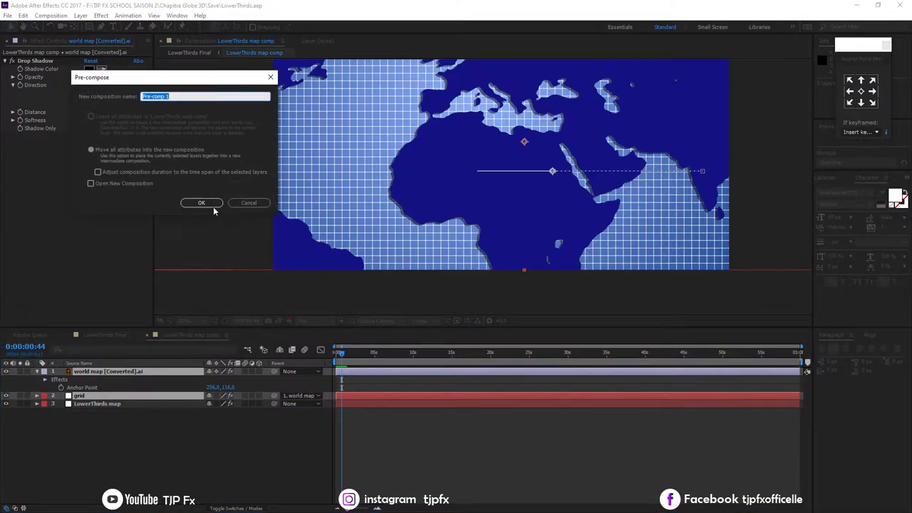
- Create Pre-comp 1 from both layers and set its blending mode to Overlay
click(213, 206)
key(t)
key(F4)
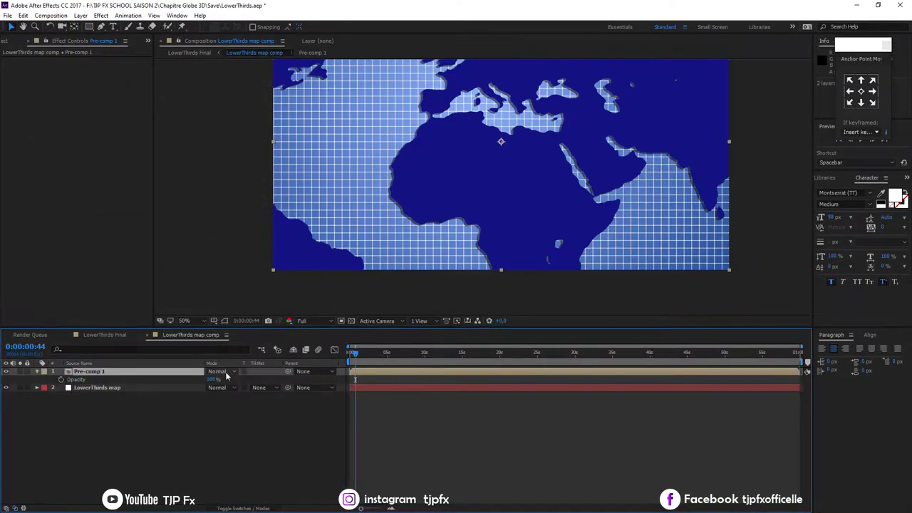
click(226, 373)
click(269, 275)
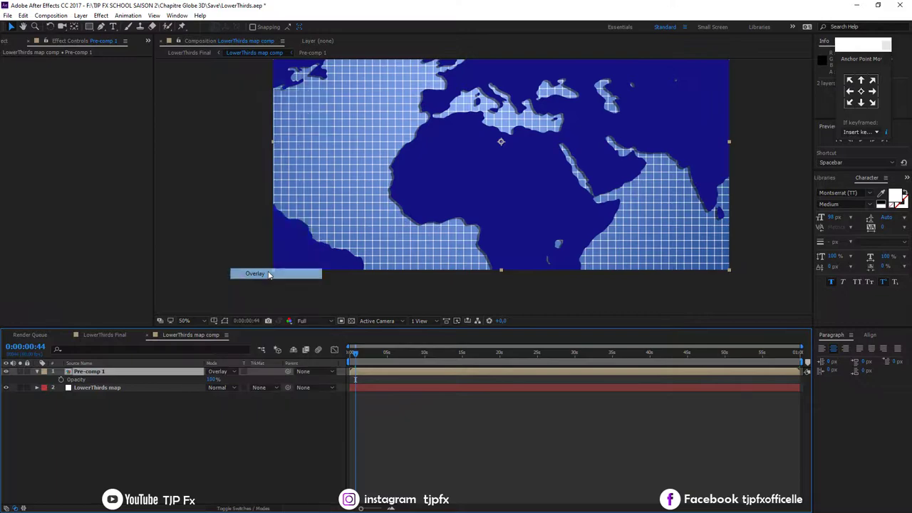
- Test 53% opacity on Pre-comp 1 in LowerThirds Final, undo it, and open Pre-comp 1
click(121, 336)
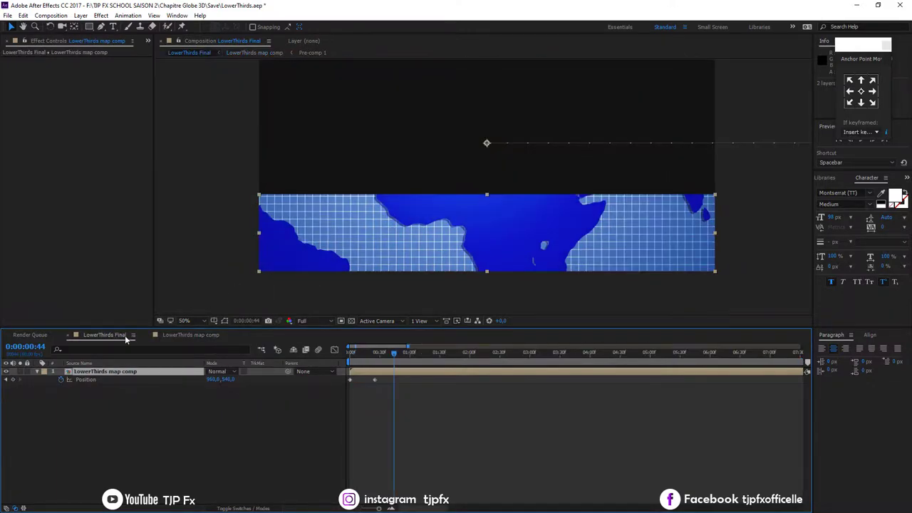
click(204, 336)
click(211, 379)
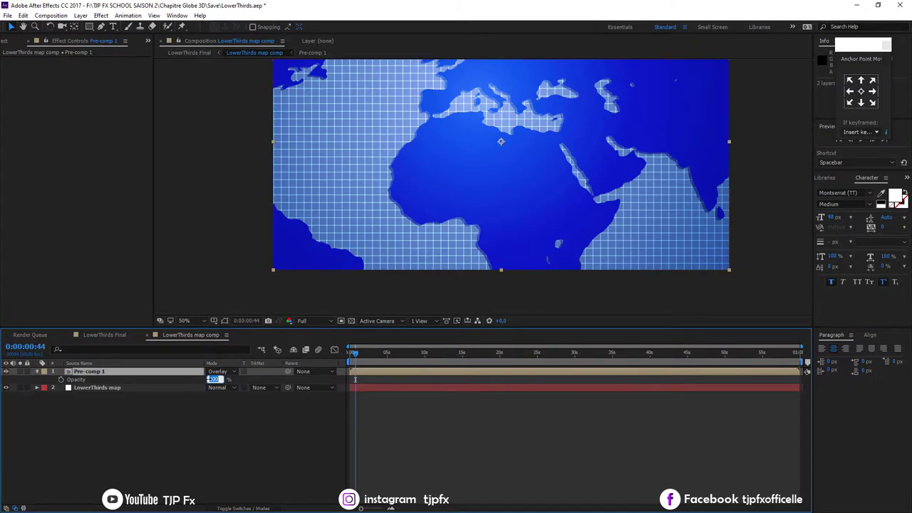
text(53)
key(Return)
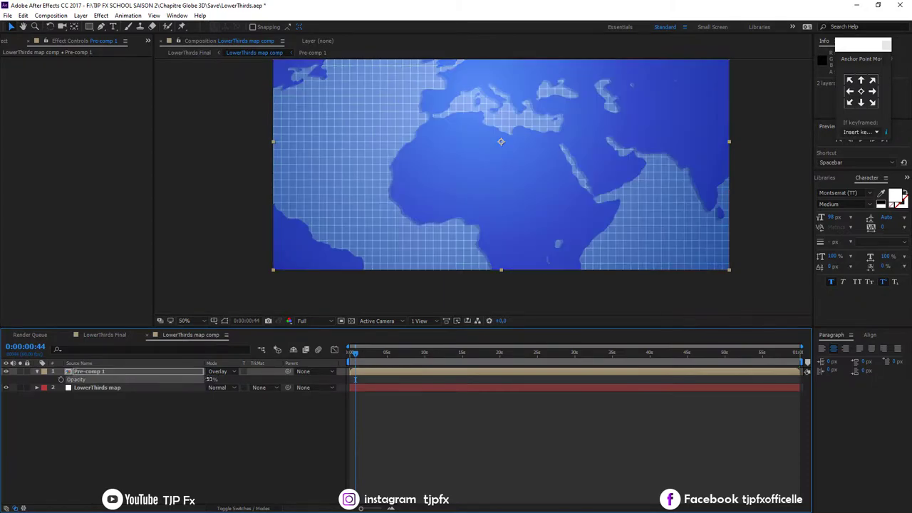
click(114, 335)
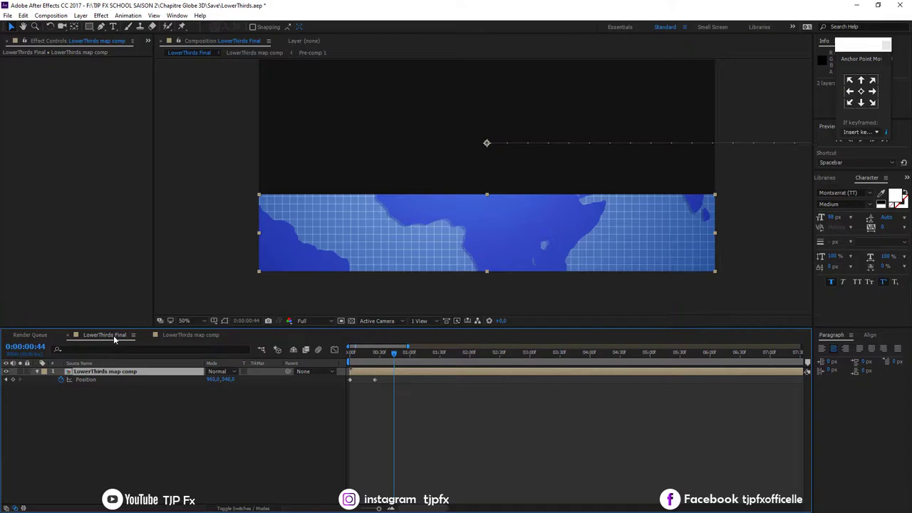
key(ctrl+z)
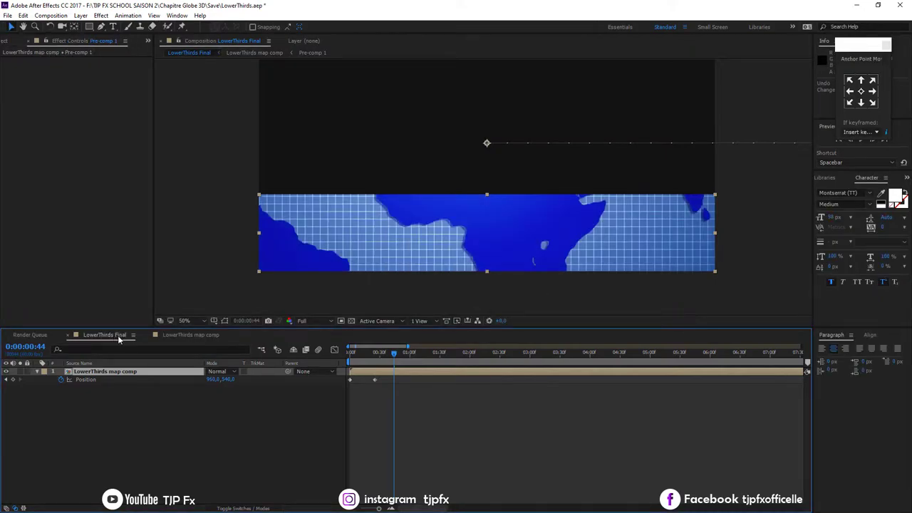
click(186, 336)
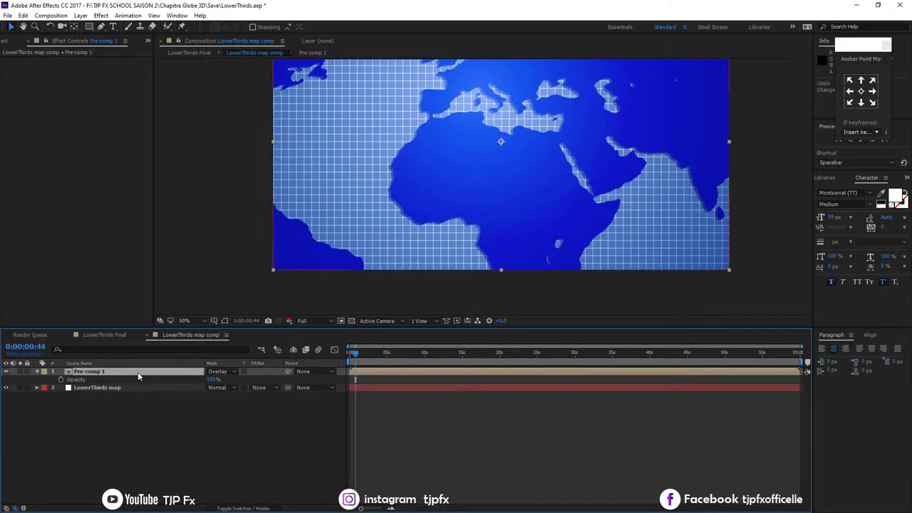
double_click(138, 372)
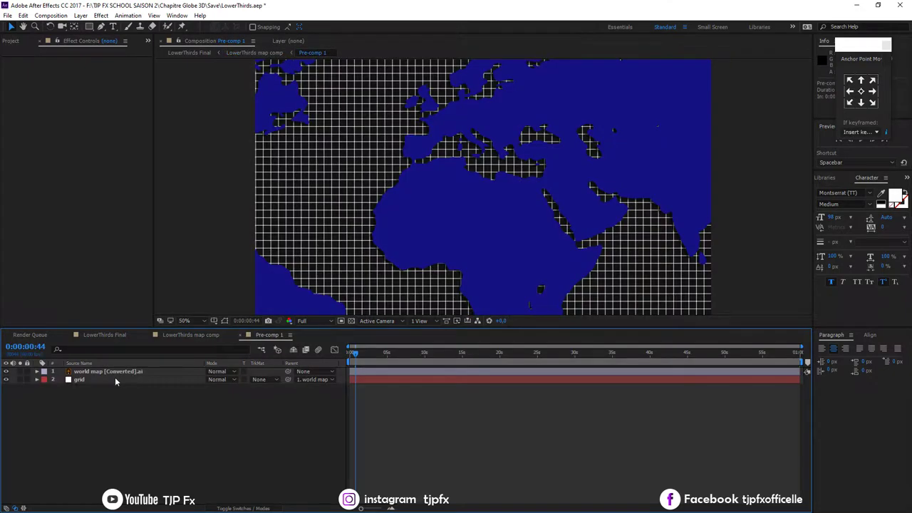
- Set the grid layer's Grid effect opacity to 50%
click(114, 380)
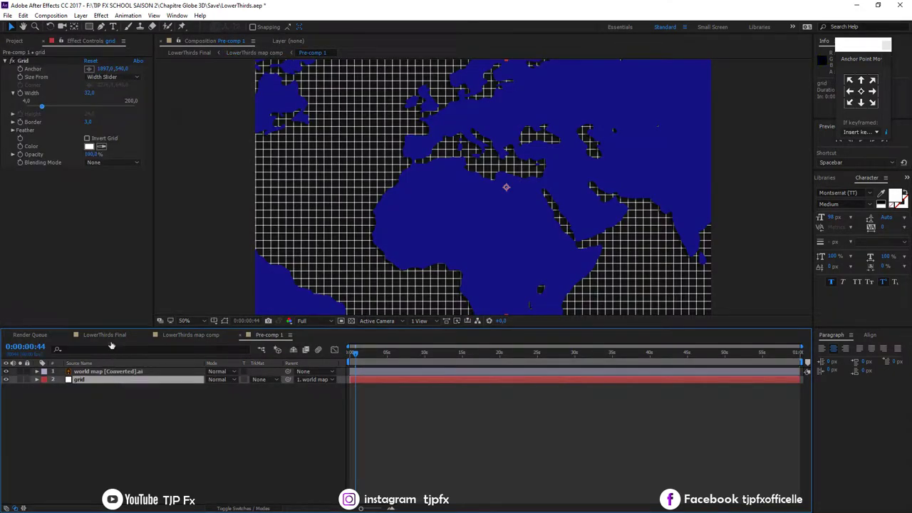
click(90, 155)
text(50)
key(Return)
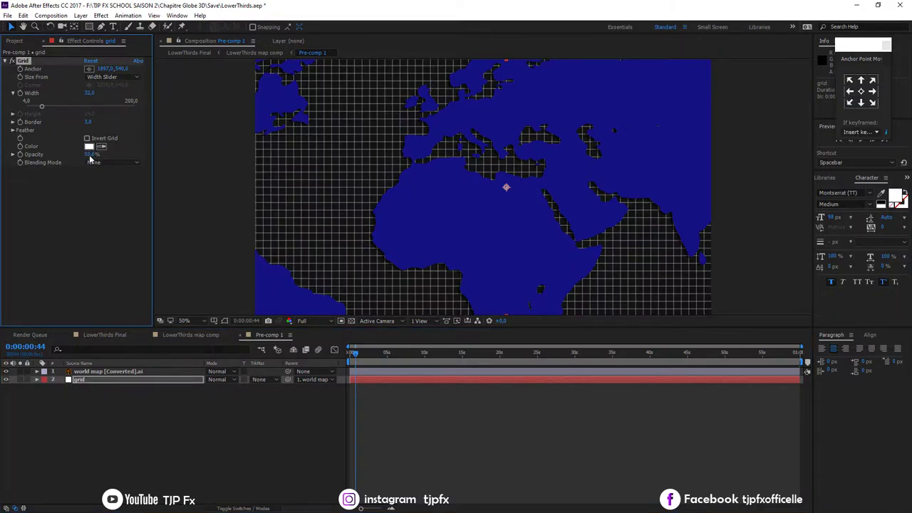
scroll(440, 224, up, 1)
scroll(439, 224, up, 1)
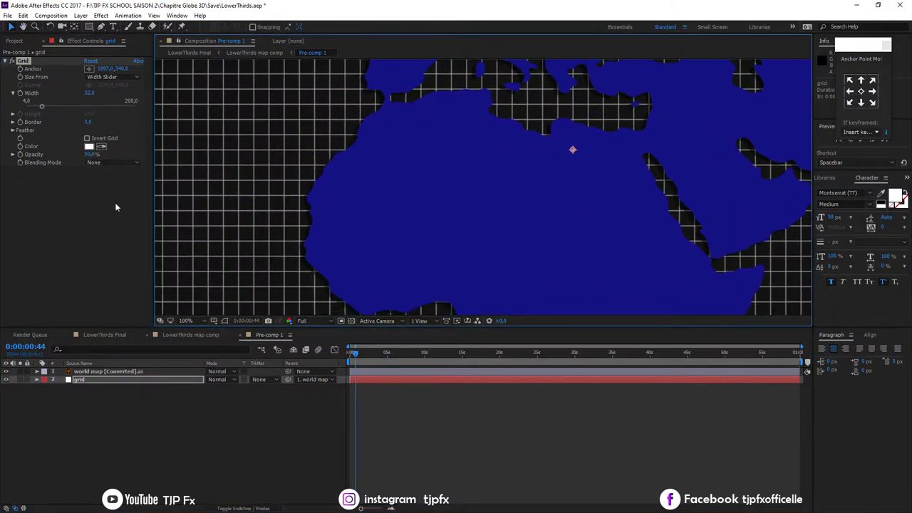
- In LowerThirds map comp, set Pre-comp 1's opacity to 75%
click(188, 334)
click(270, 335)
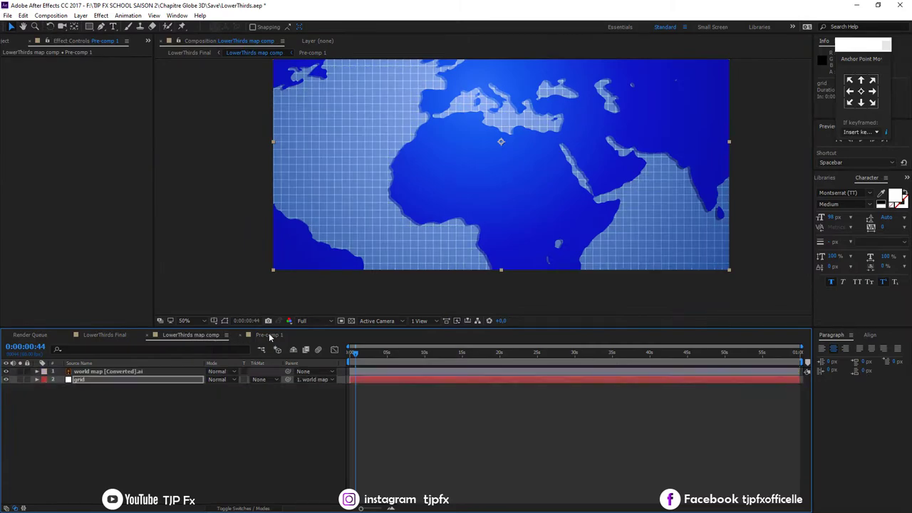
click(207, 335)
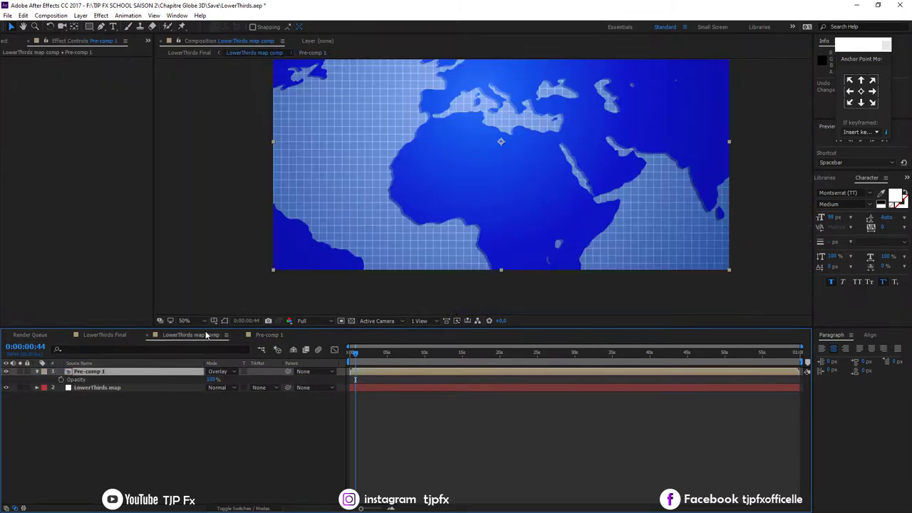
click(213, 380)
text(75)
key(Return)
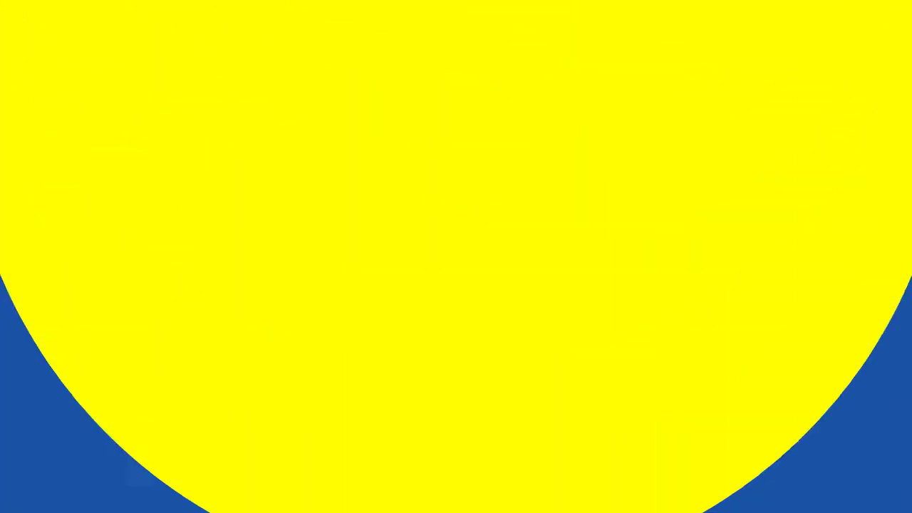
- Add a comp-sized white solid named 'Ligne' with Ctrl+Y and hide its layer
key(ctrl+y)
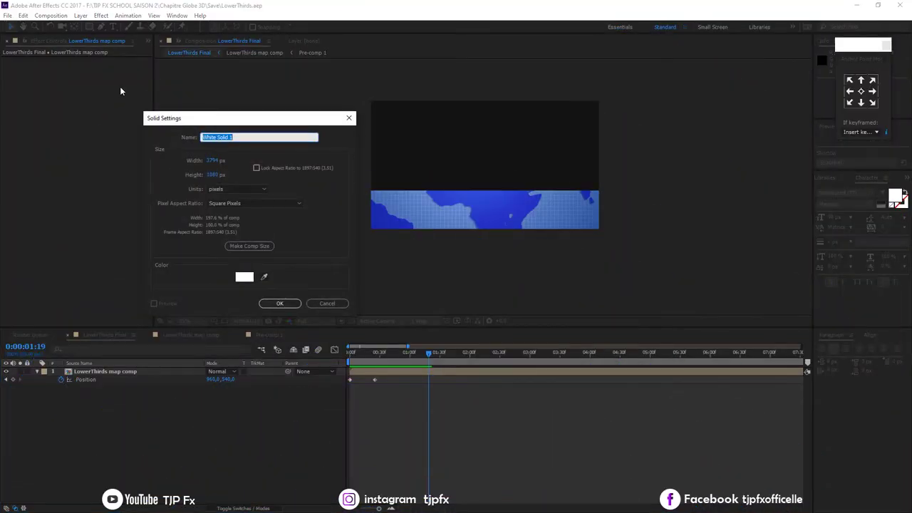
text(Ligne)
click(249, 247)
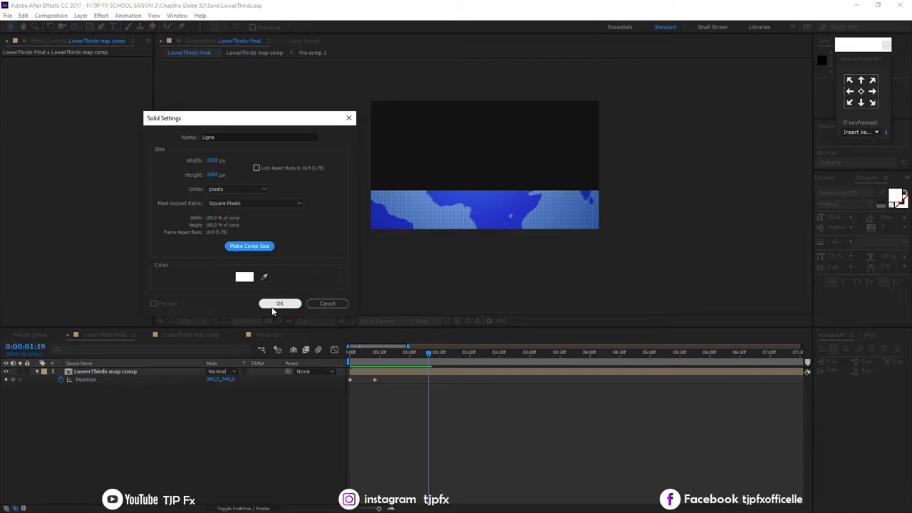
click(278, 305)
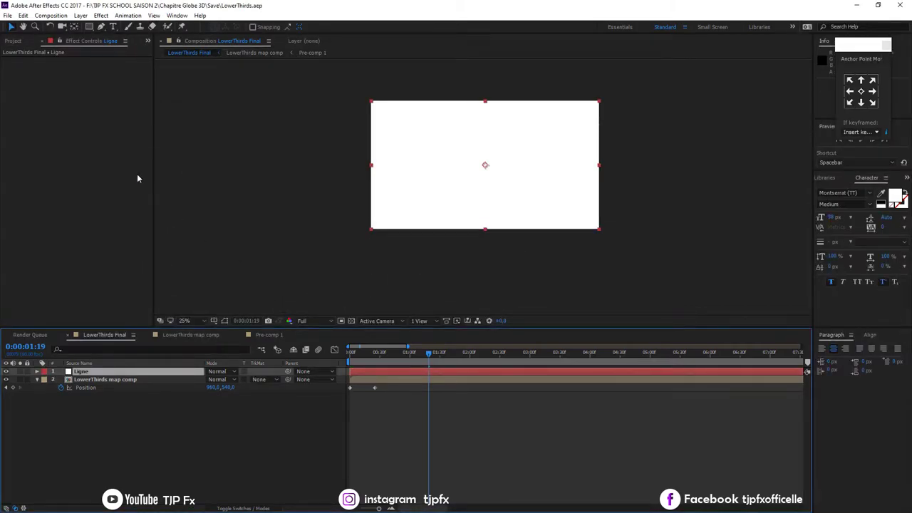
click(6, 371)
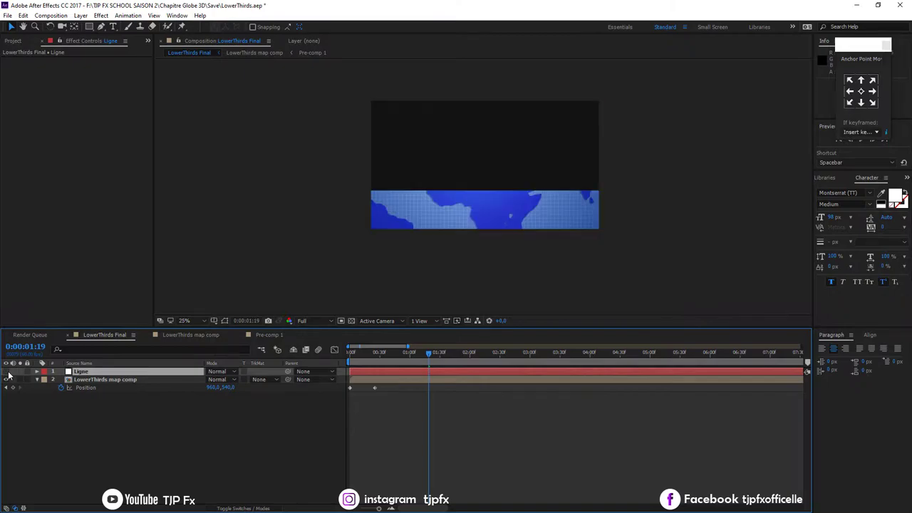
- Draw a trial rectangle mask across the map band, then undo it
click(89, 27)
key(period)
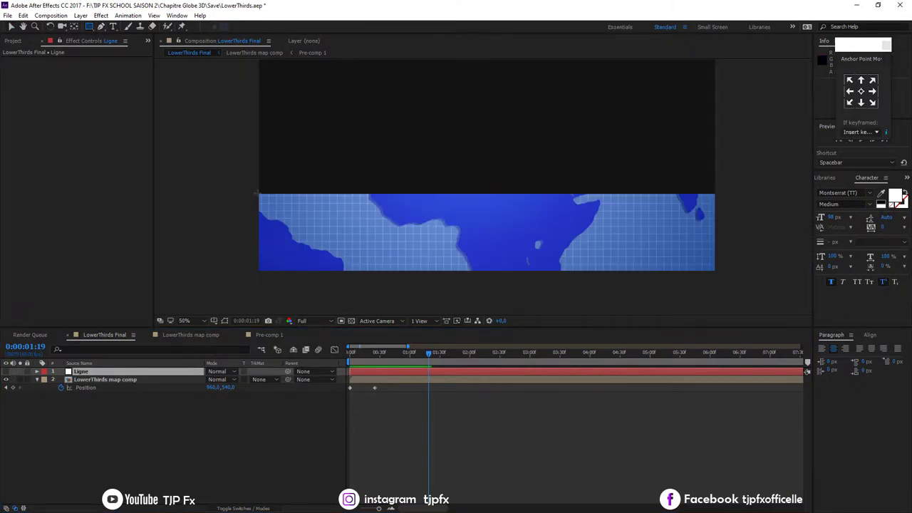
drag(255, 192, 720, 229)
key(period)
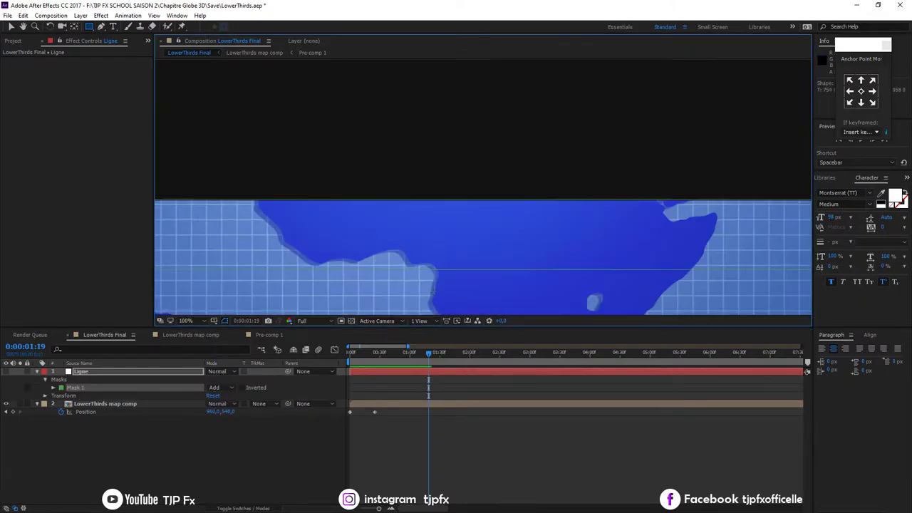
key(ctrl+z)
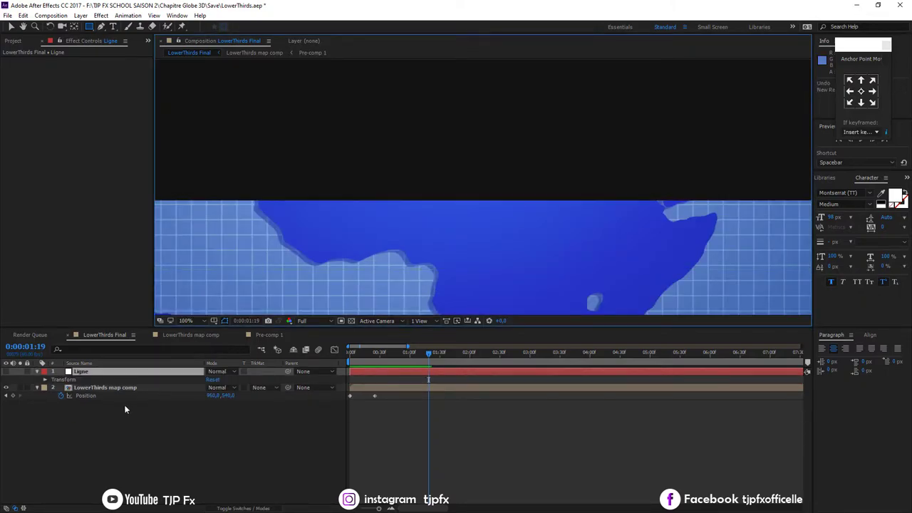
- Paste the map comp's Mask 1 onto Ligne and raise its bottom edge to leave a thin line
click(94, 389)
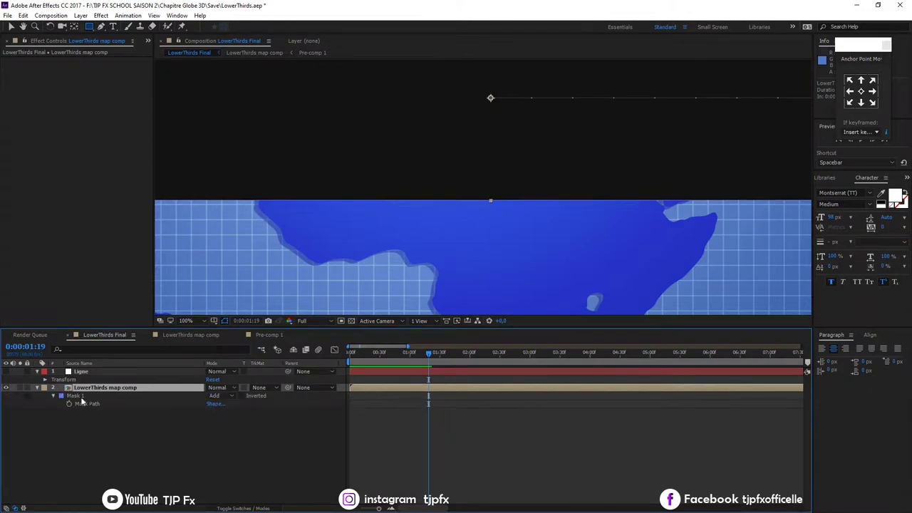
key(ctrl+v)
click(74, 372)
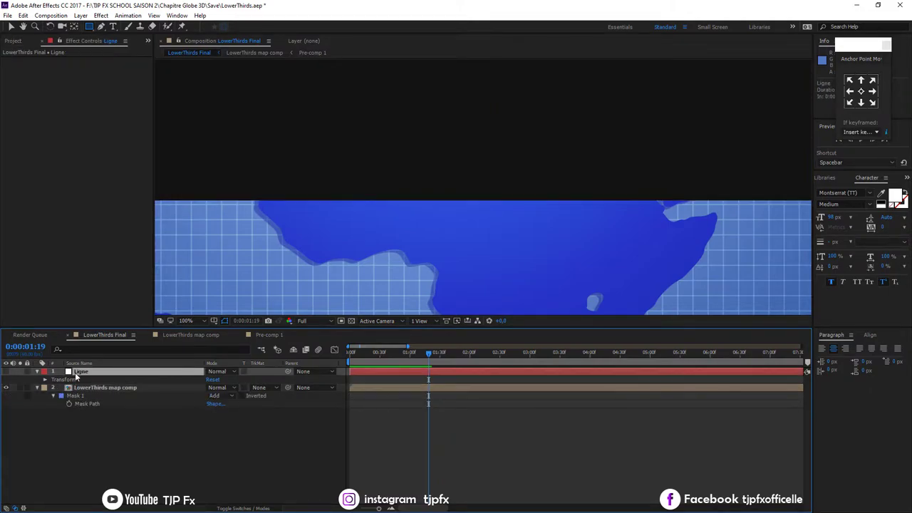
key(ctrl+v)
scroll(429, 275, down, 2)
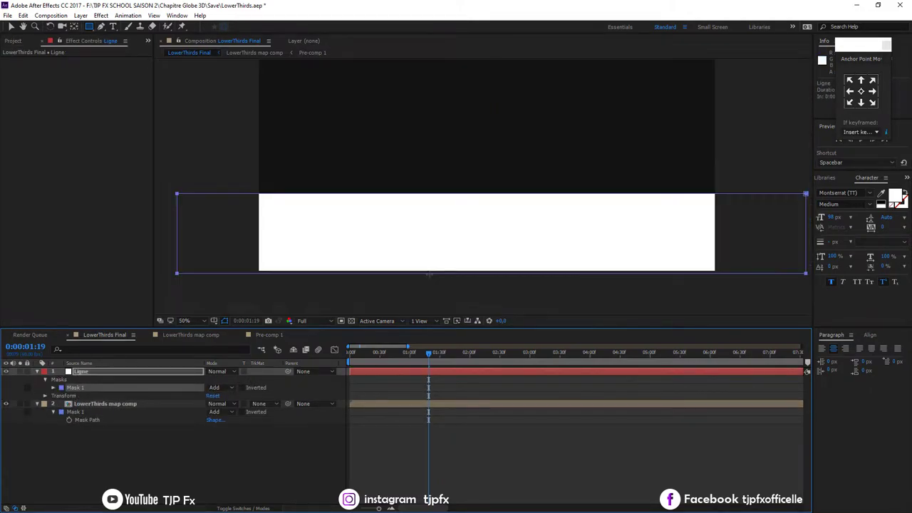
key(v)
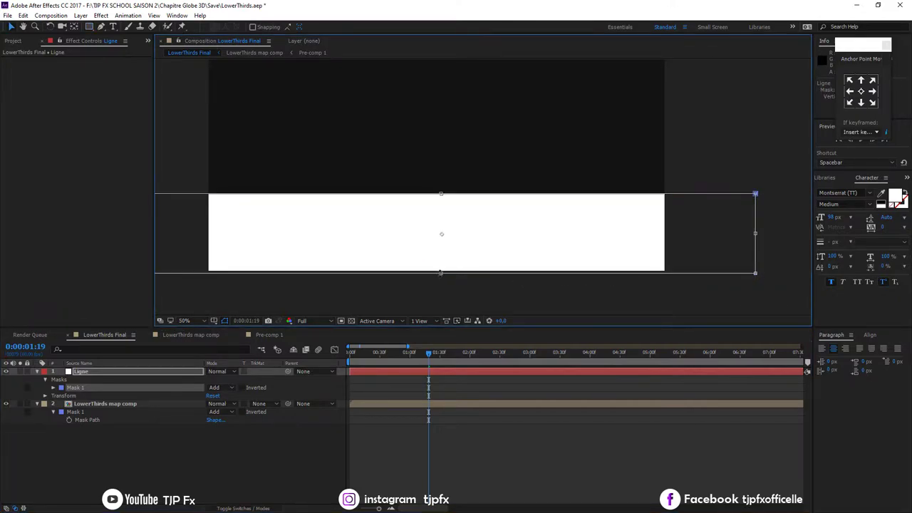
drag(441, 273, 445, 204)
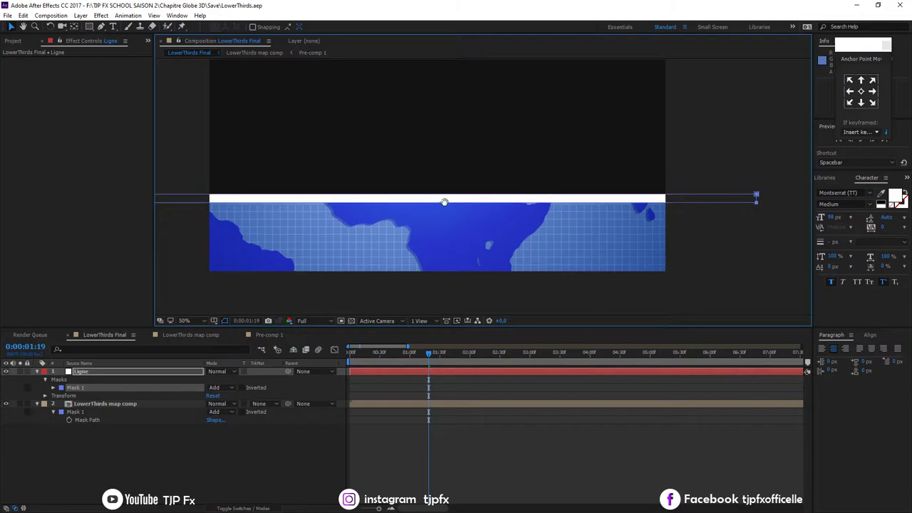
drag(444, 203, 456, 205)
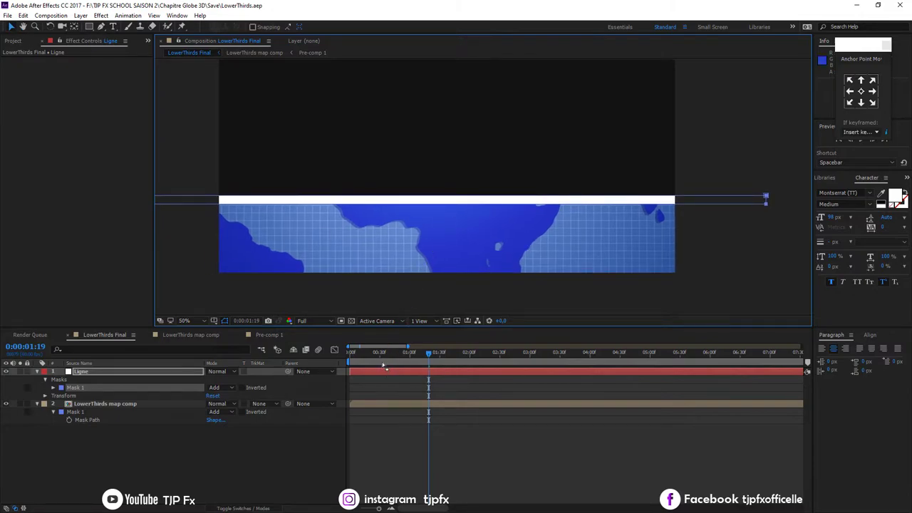
- Turn on the Title/Action Safe guides in the composition view
key(q)
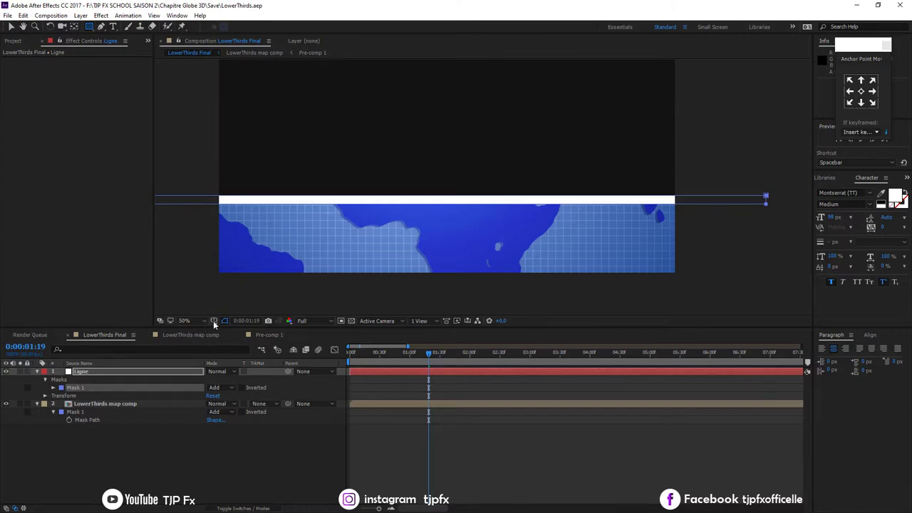
click(213, 321)
click(244, 330)
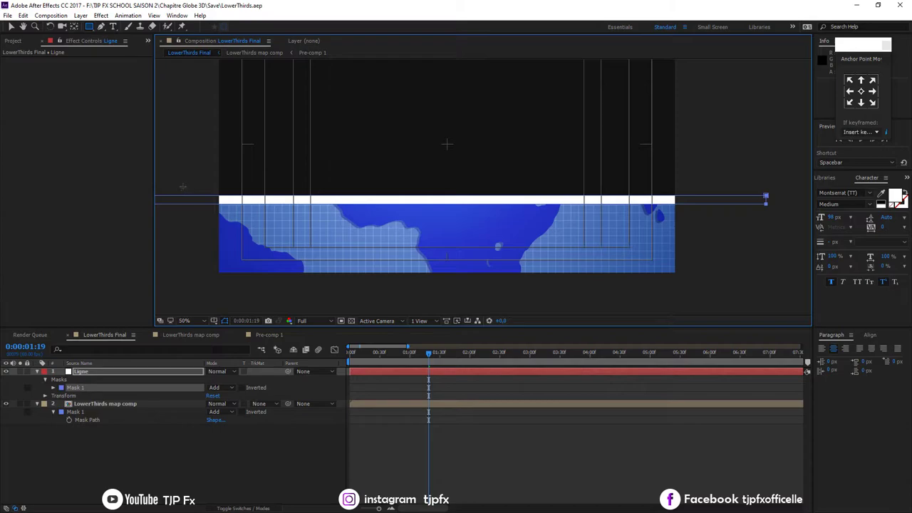
- Add Subtract masks over both ends of the Ligne line, feathered 220 px so it fades
drag(179, 181, 310, 278)
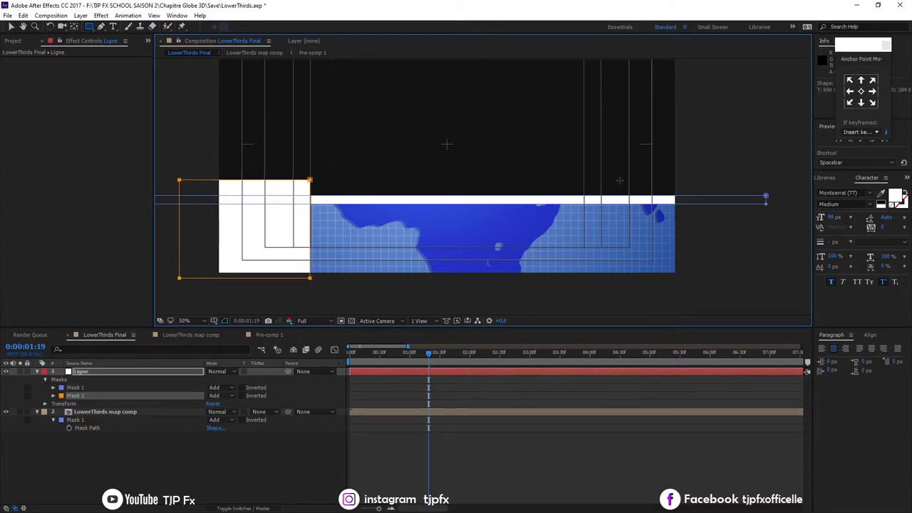
drag(585, 164, 703, 280)
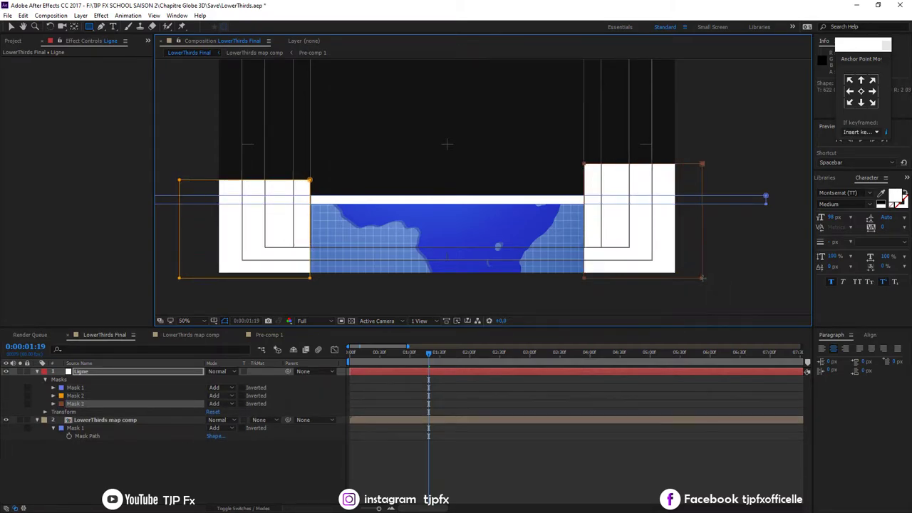
click(217, 396)
click(228, 427)
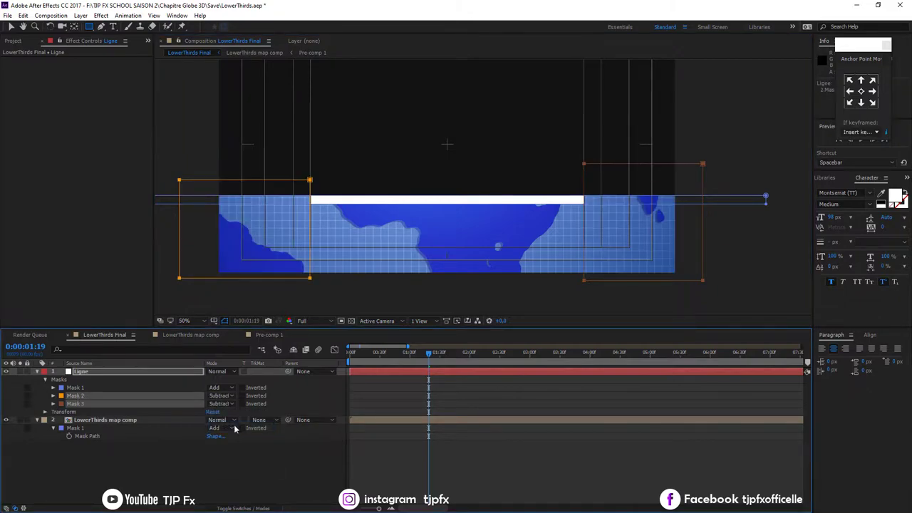
key(f)
drag(222, 405, 344, 399)
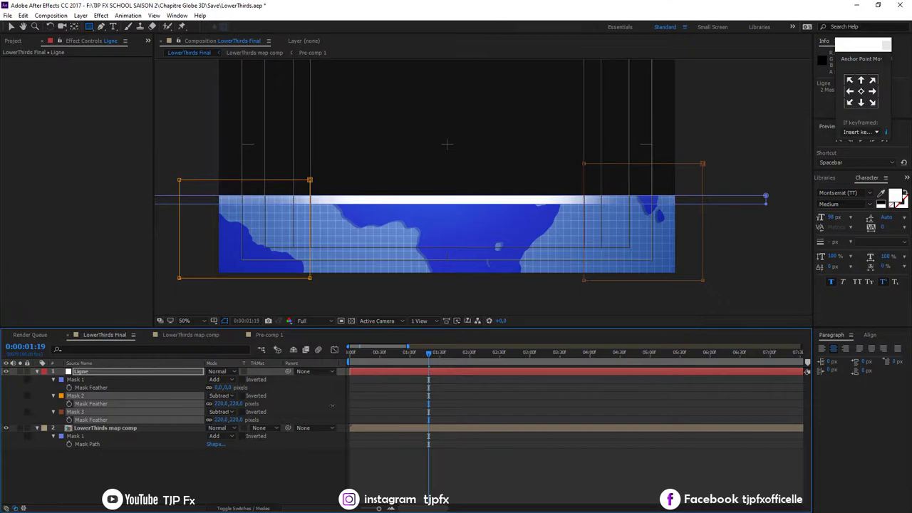
click(456, 410)
- Set Pre-comp 1's opacity to 40% inside LowerThirds map comp and save the project
key(v)
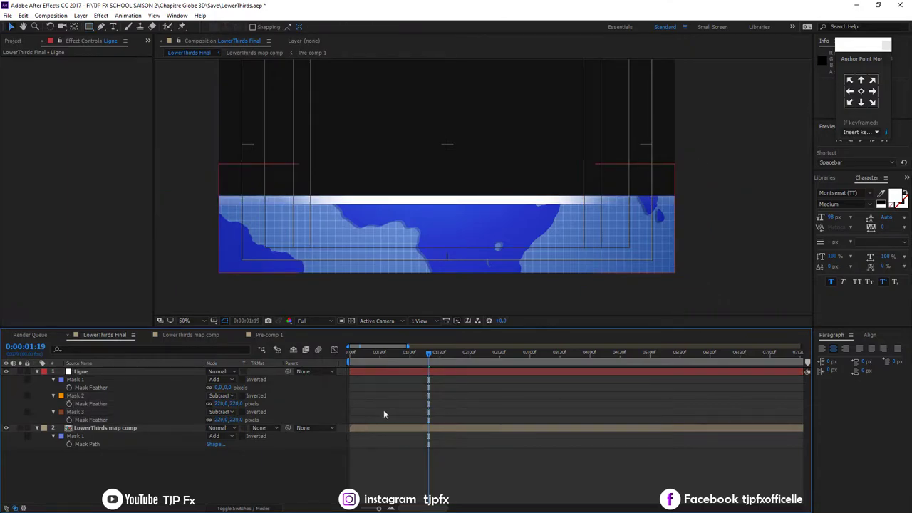
click(105, 428)
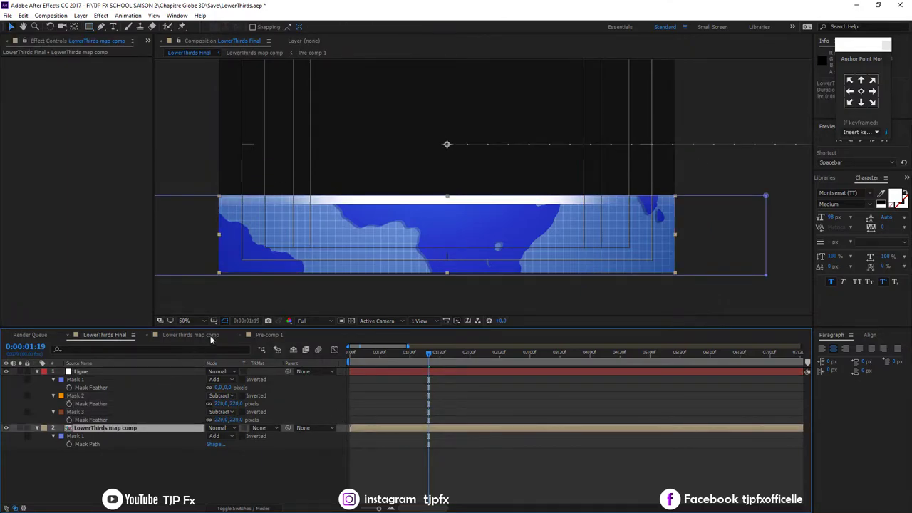
double_click(106, 428)
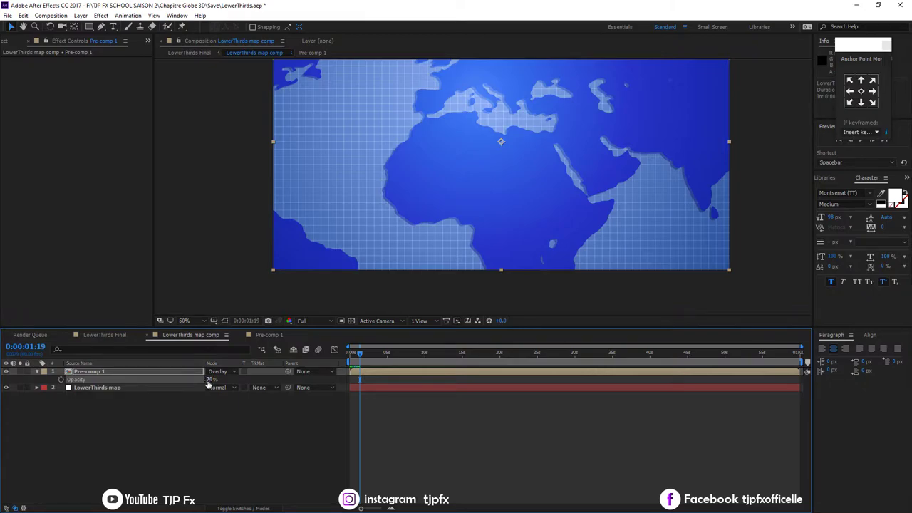
click(211, 379)
text(40)
key(Return)
key(ctrl+s)
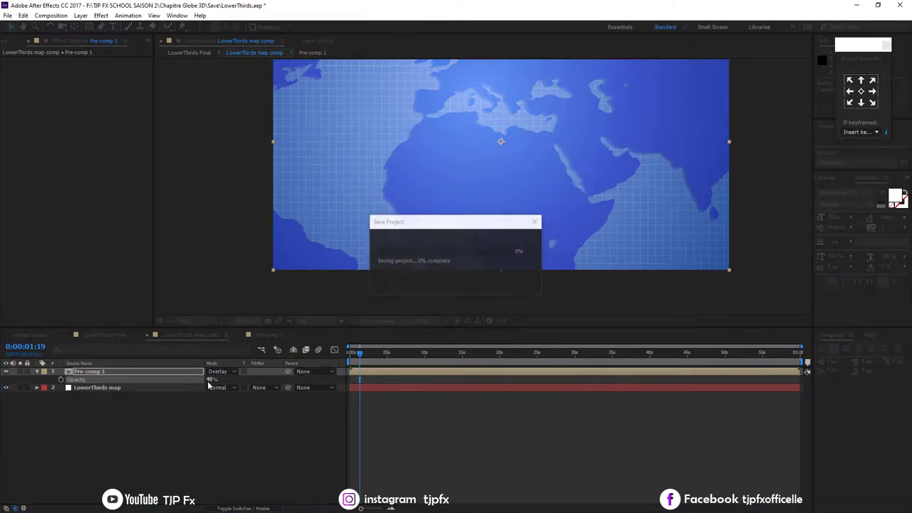
click(104, 334)
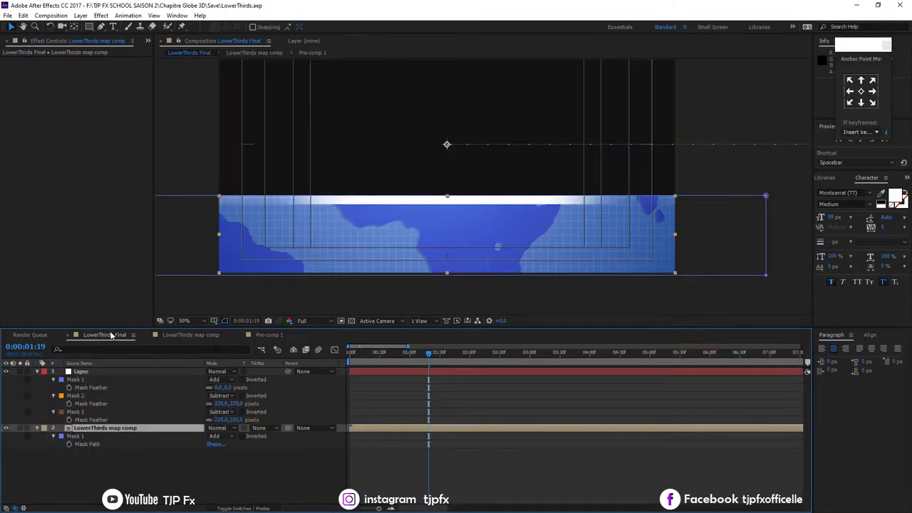
- Set the Ligne layer's blending mode to Overlay
click(439, 382)
click(162, 371)
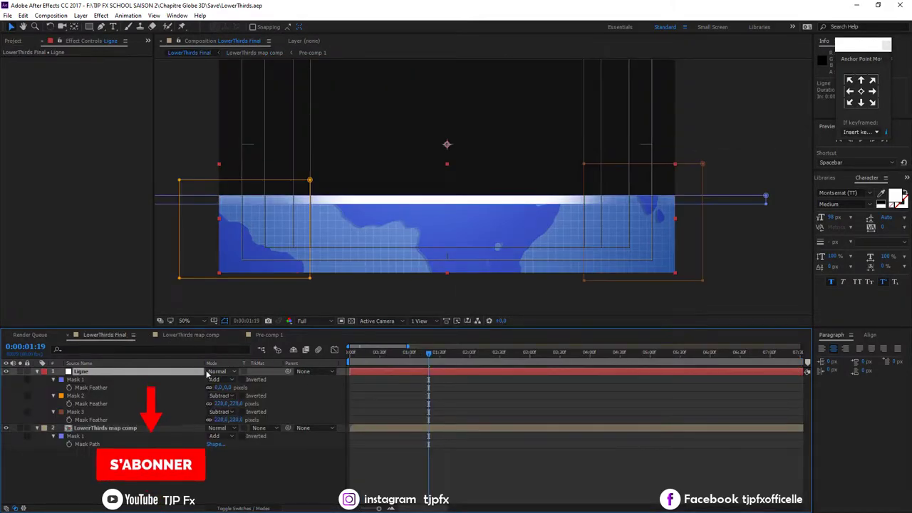
click(217, 371)
click(256, 274)
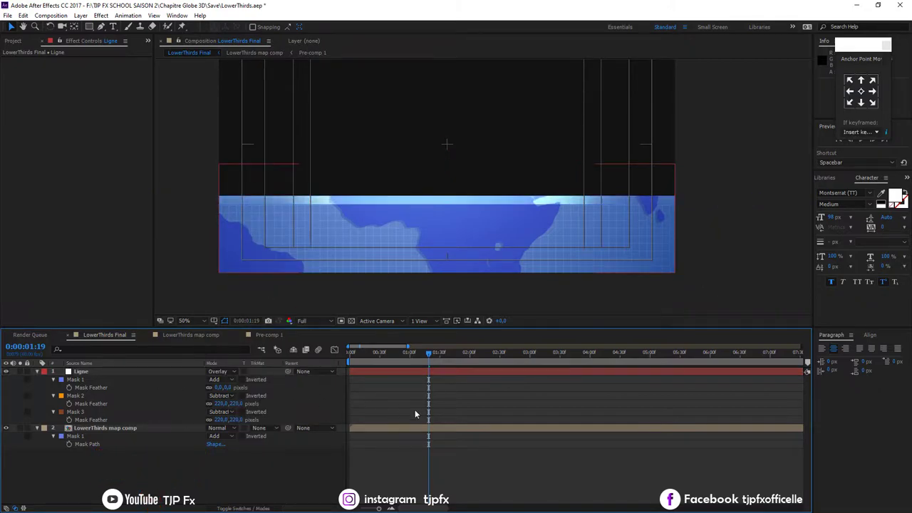
- Thin the Ligne line by raising its mask's bottom edge at 200% zoom, then return to 50%
key(u)
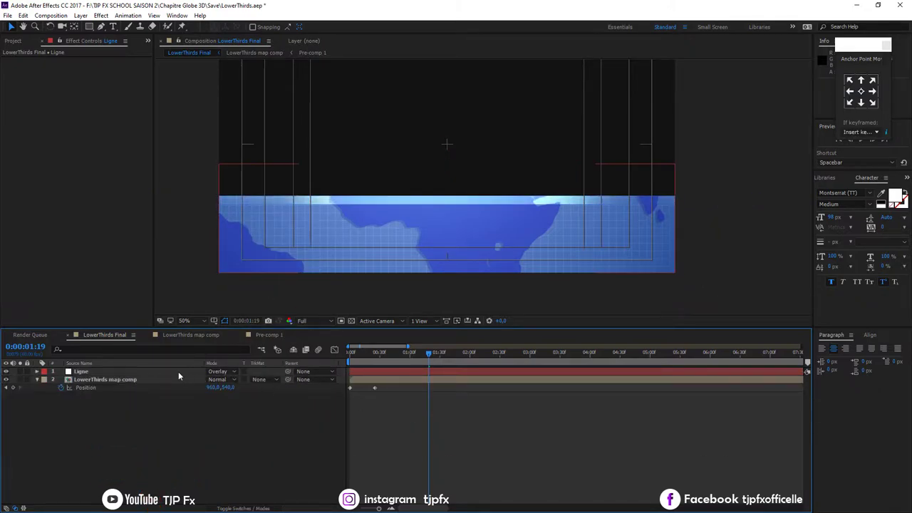
click(178, 372)
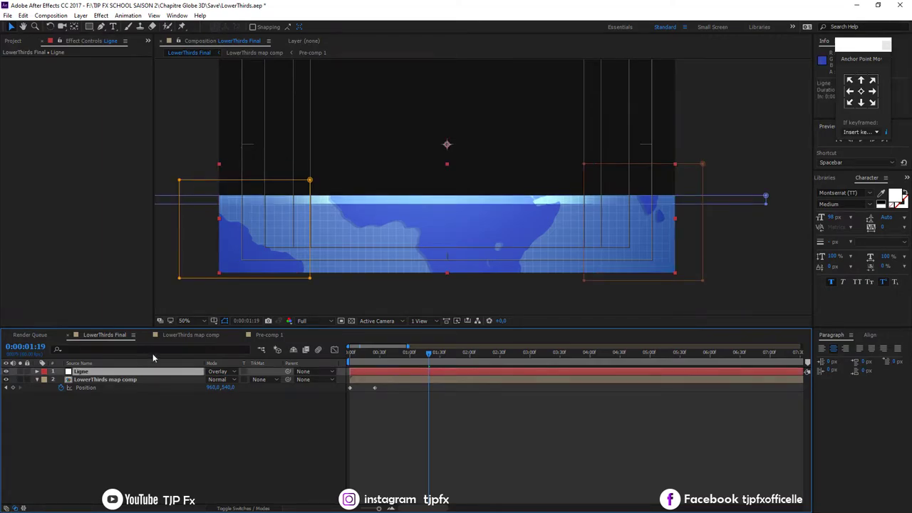
click(223, 323)
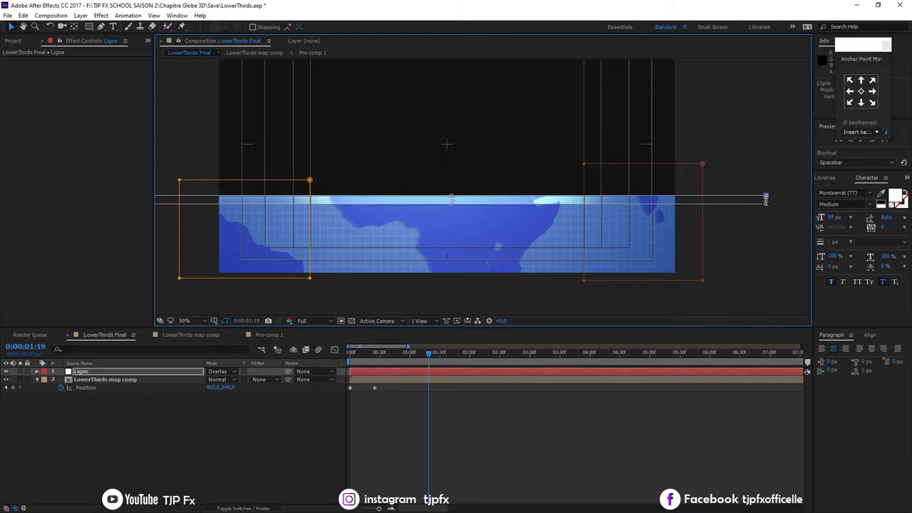
key(period)
key(period)
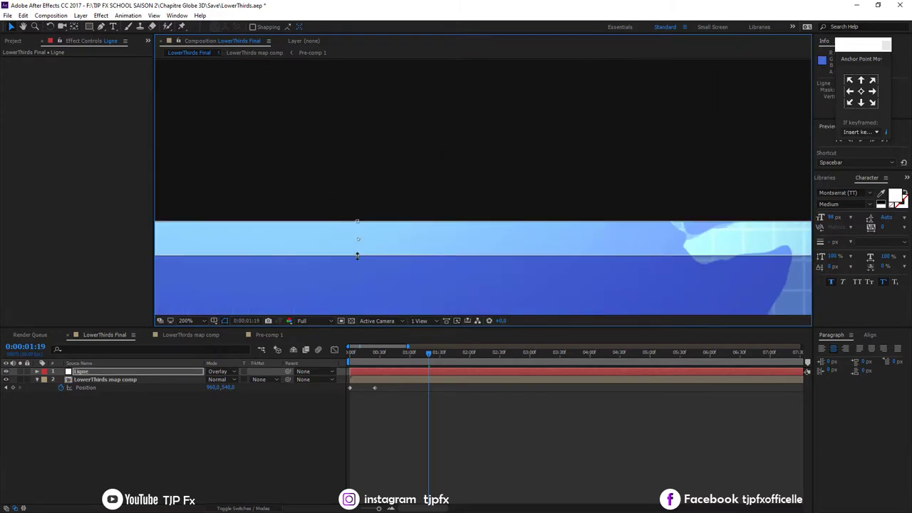
drag(357, 256, 360, 246)
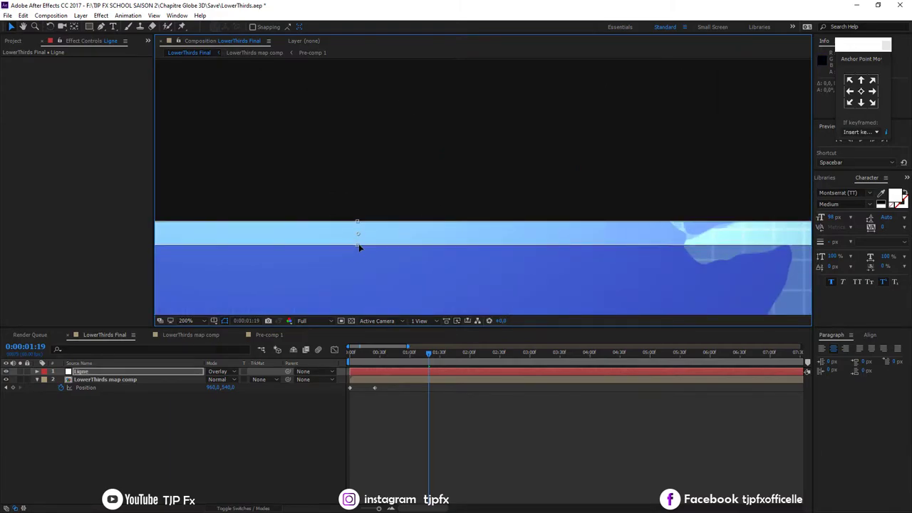
key(comma)
key(comma)
click(373, 411)
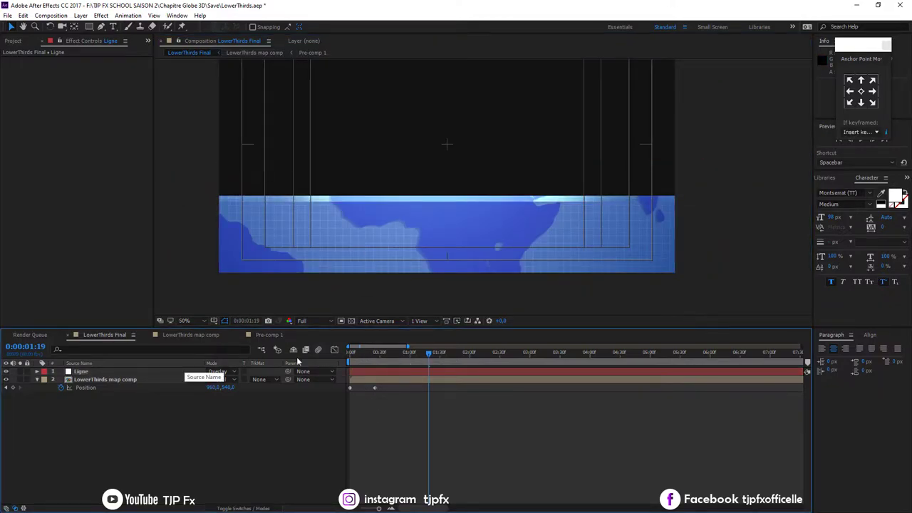
click(148, 373)
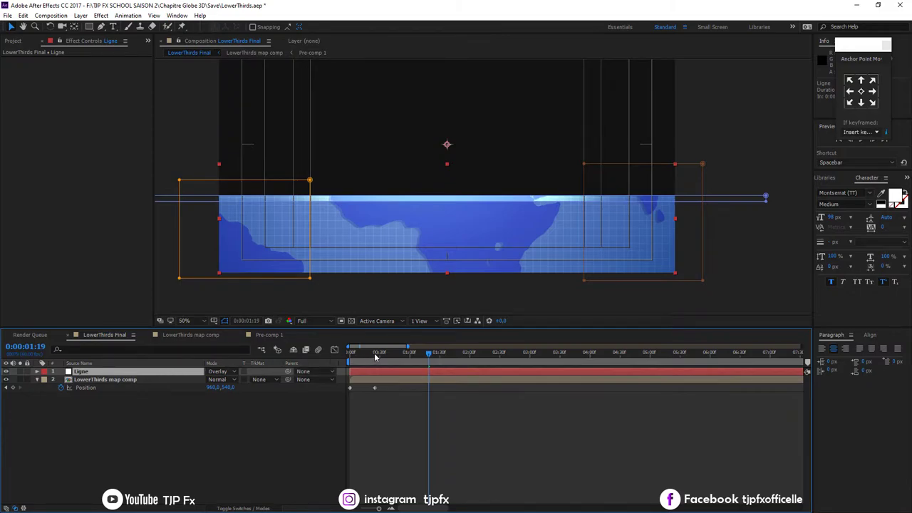
- Parent Ligne to the LowerThirds map comp and preview the line sliding with the band
drag(362, 354, 378, 357)
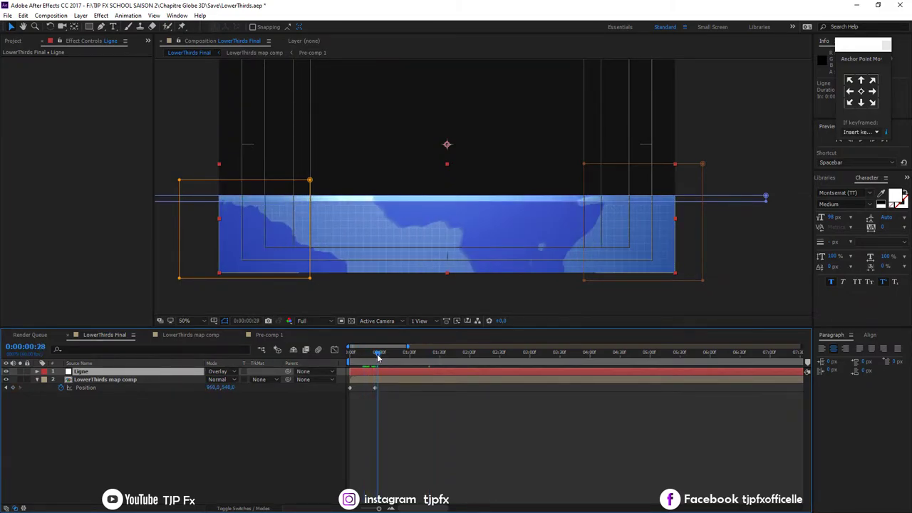
click(9, 387)
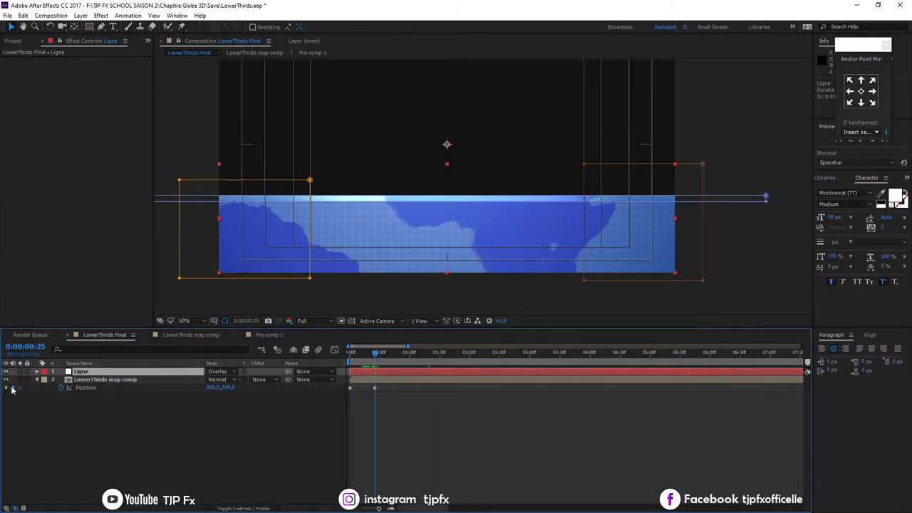
drag(288, 373, 135, 383)
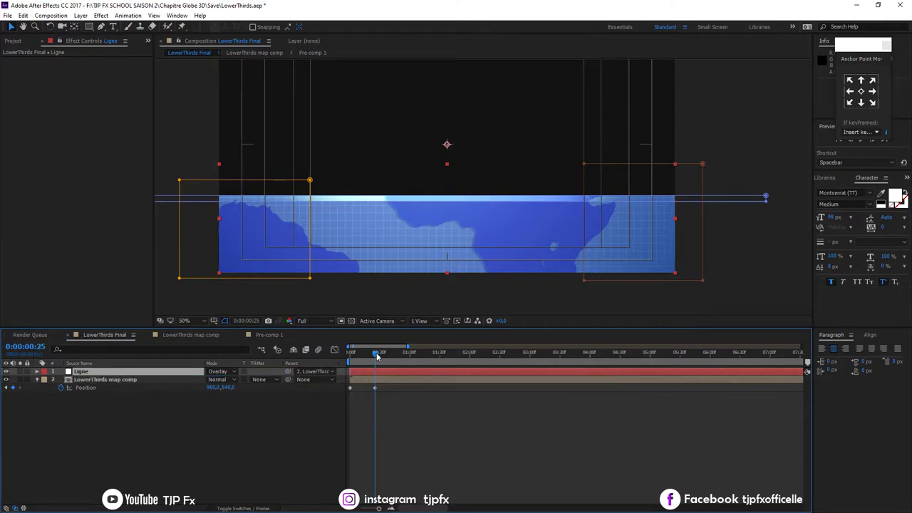
drag(377, 357, 394, 354)
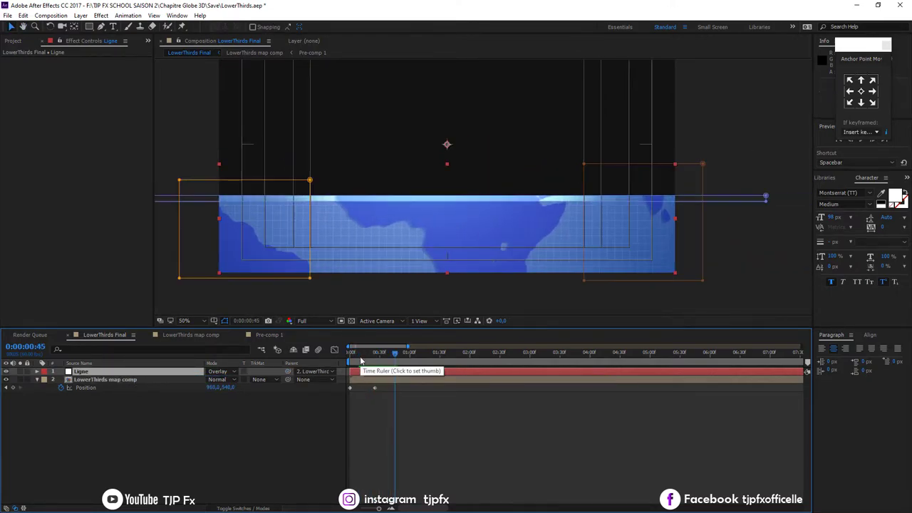
key(space)
key(space)
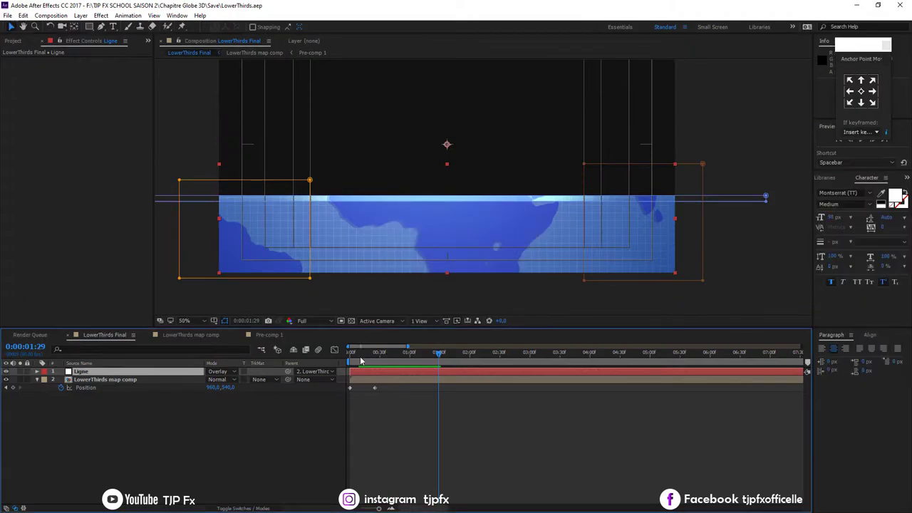
click(106, 414)
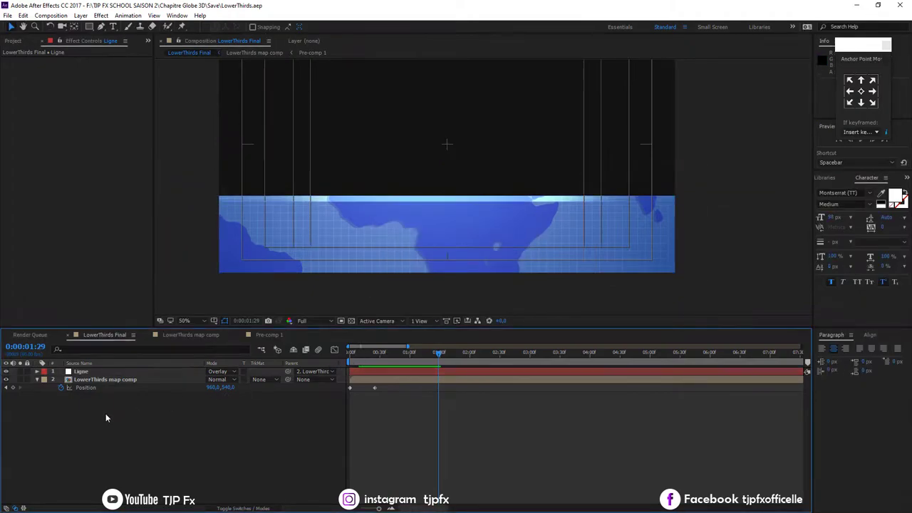
- Rename Pre-comp 1 to 'globe 1' and duplicate it as globe 2
click(14, 42)
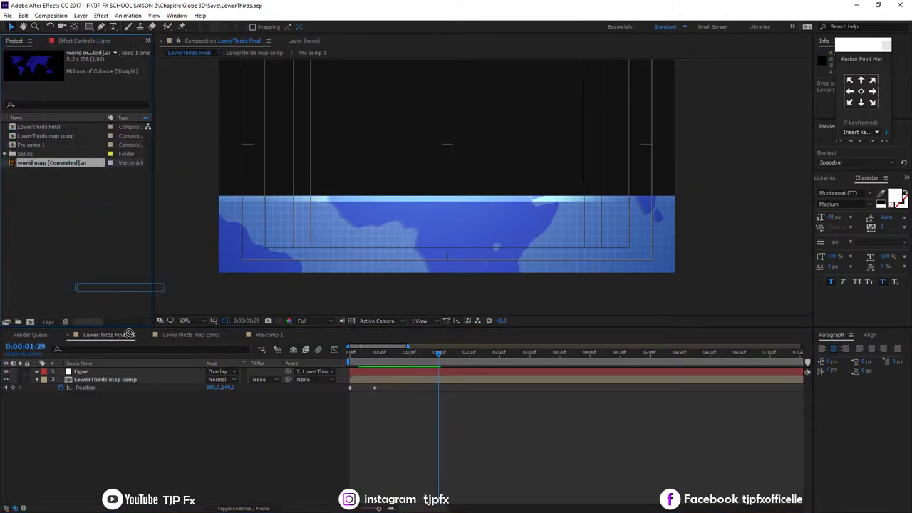
drag(53, 164, 92, 368)
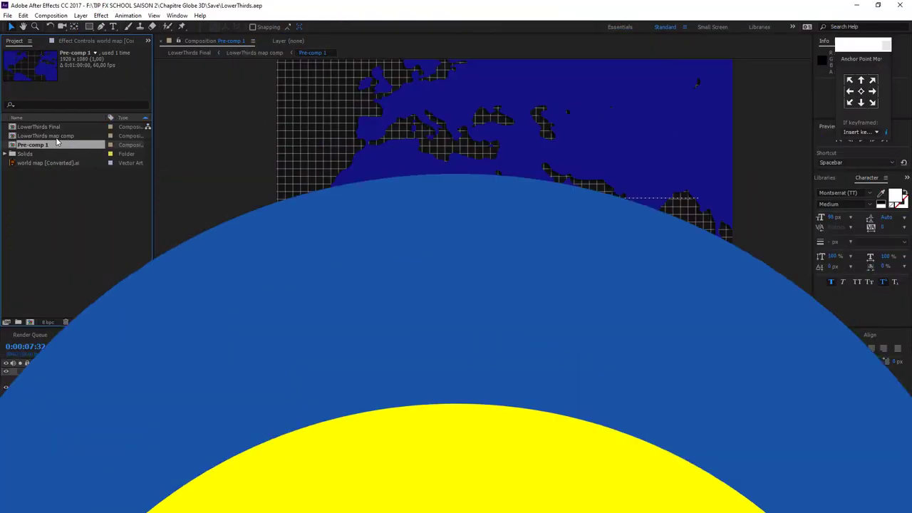
text(globe )
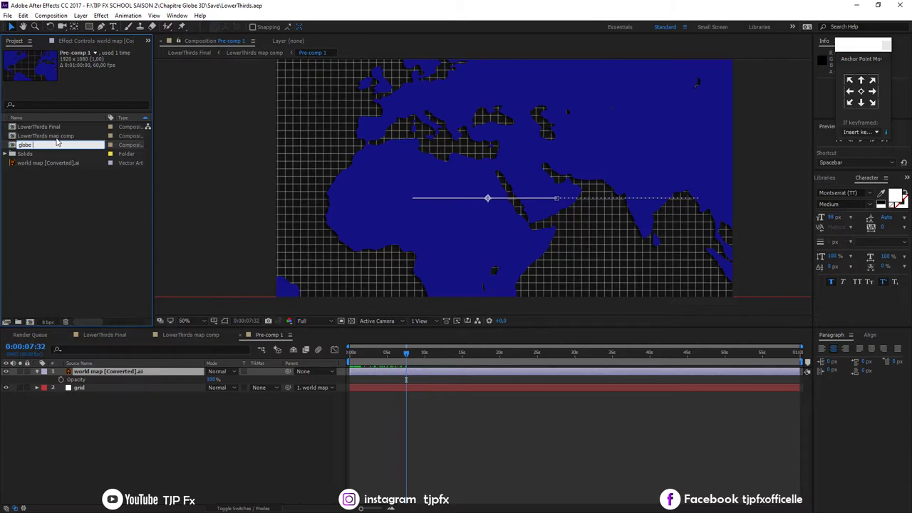
text(1)
key(Return)
click(24, 15)
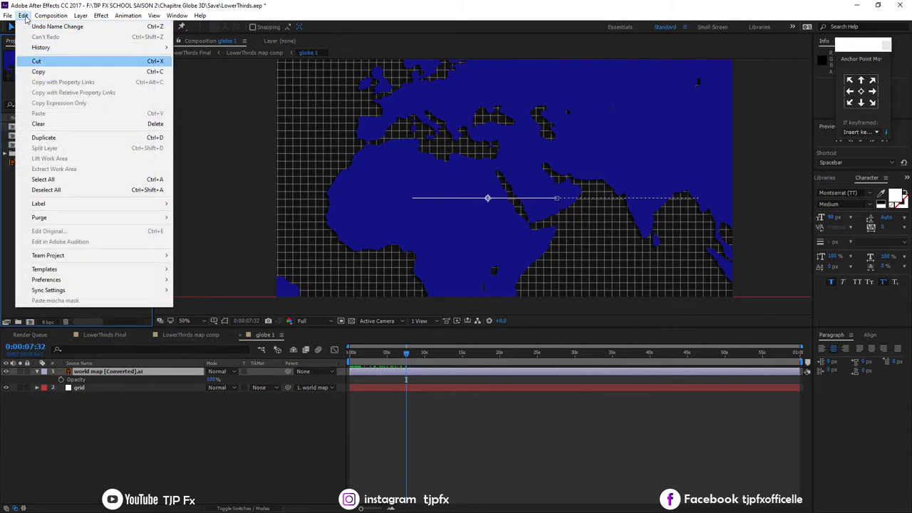
click(44, 139)
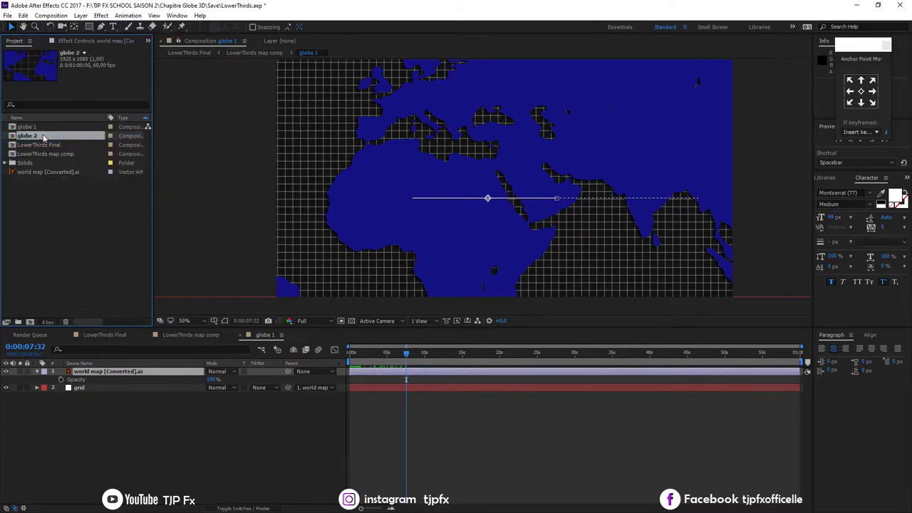
- Place the globe 2 comp at the top of the LowerThirds Final timeline
click(103, 335)
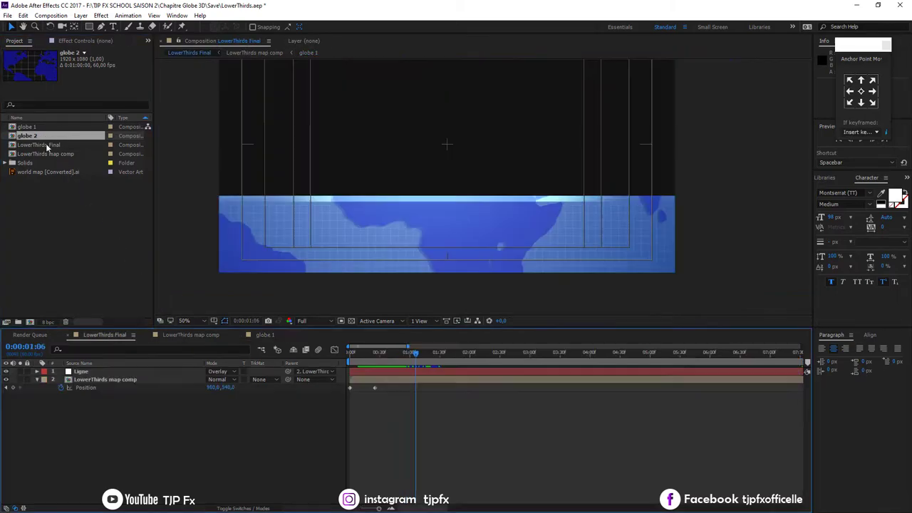
click(89, 373)
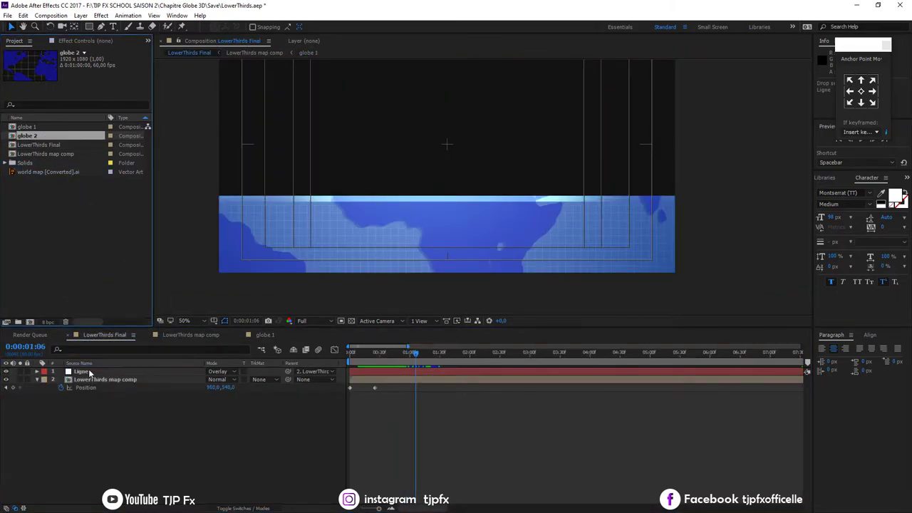
drag(89, 372, 84, 371)
- Apply the CC Sphere effect to globe 2 through a 'cc s' effect search
key(ctrl+space)
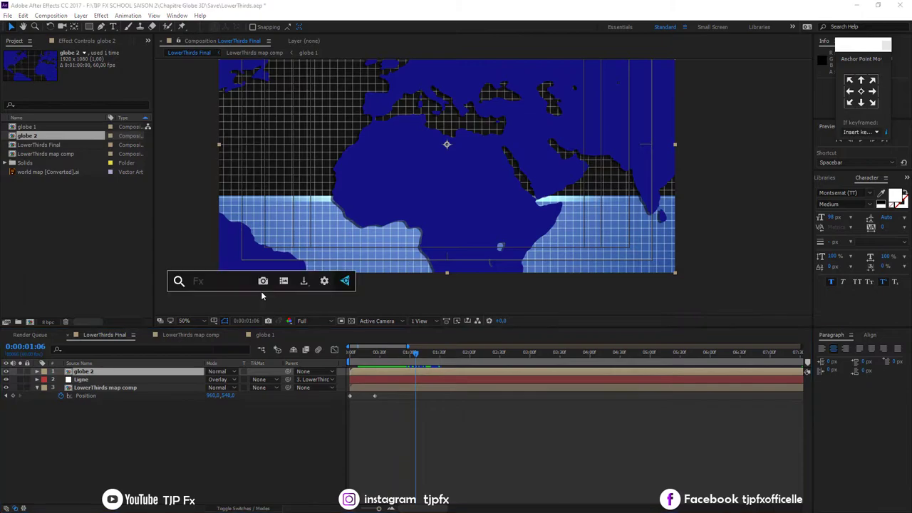
text(cc)
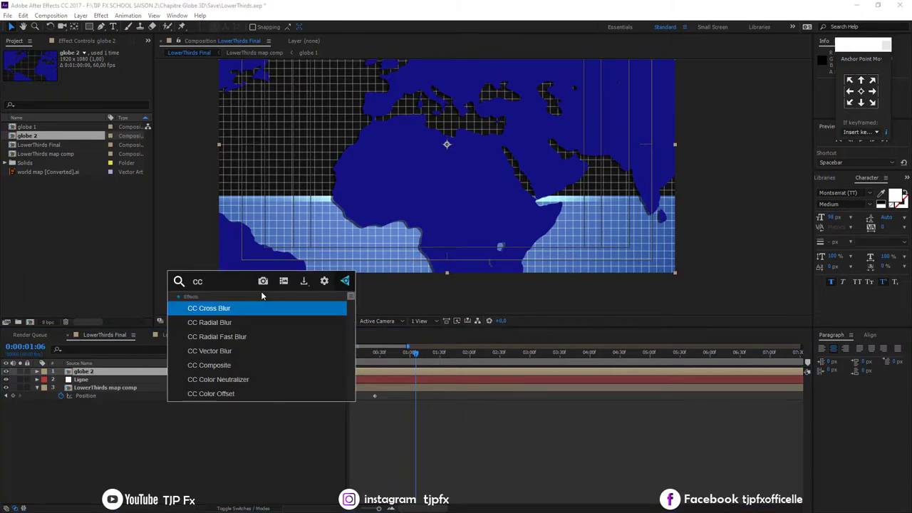
text( s)
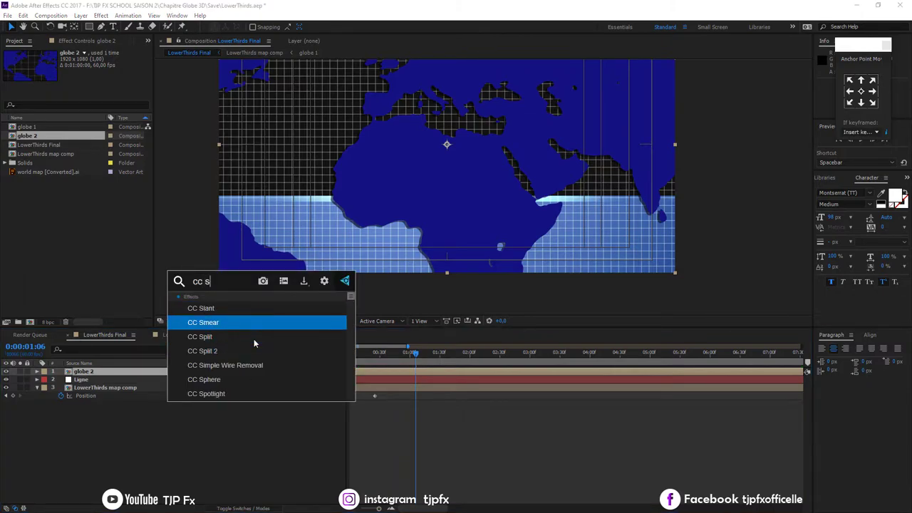
click(240, 382)
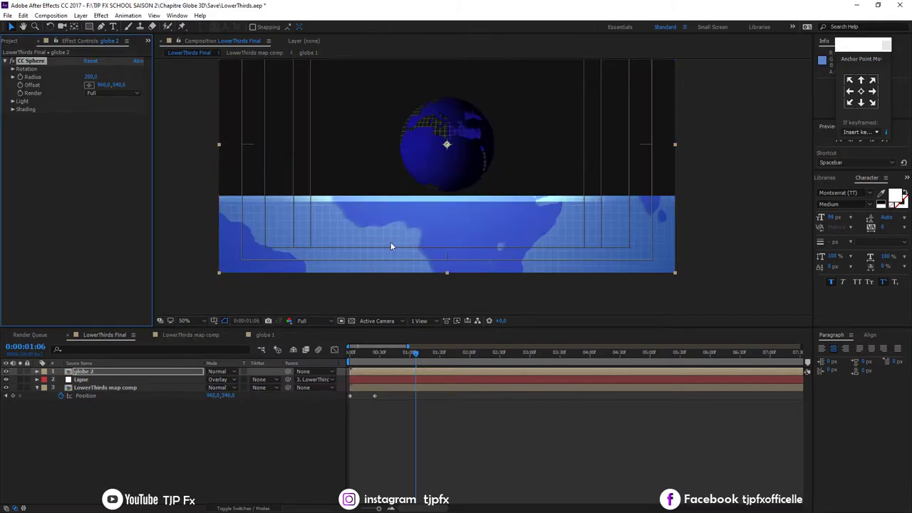
key(ctrl+space)
key(Escape)
- Set CC Sphere radius to 147 and offset to 1762, 909, then preview from the start
mouse_move(114, 85)
mouse_down()
mouse_move(103, 86)
mouse_move(442, 93)
mouse_up()
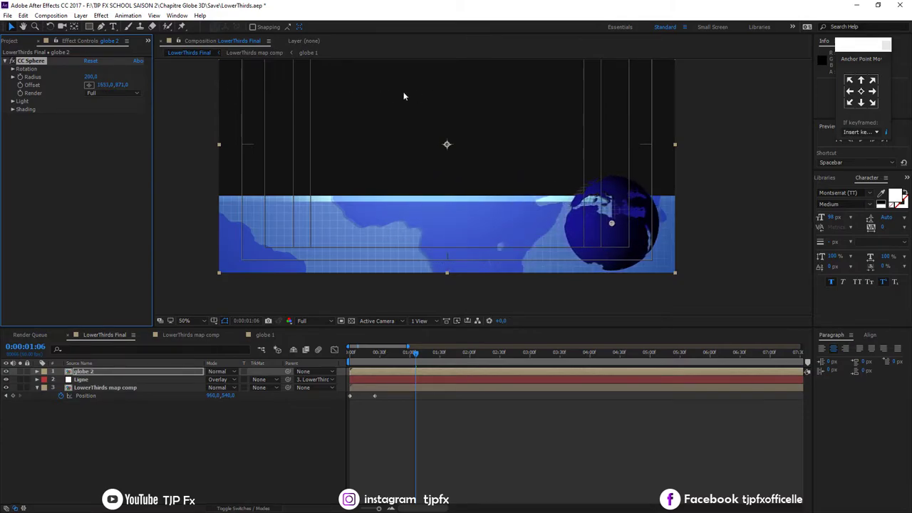
mouse_move(129, 85)
mouse_down()
mouse_move(70, 80)
mouse_move(159, 85)
mouse_move(98, 87)
mouse_up()
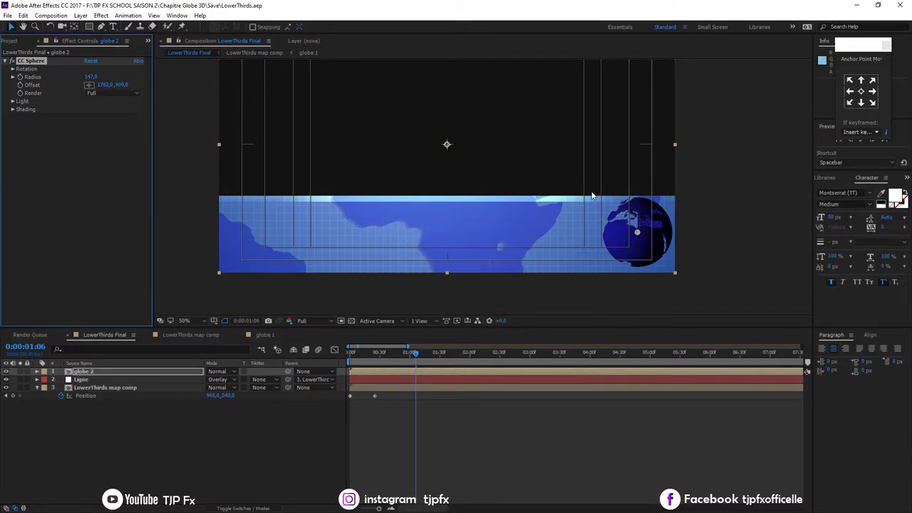
scroll(630, 248, up, 2)
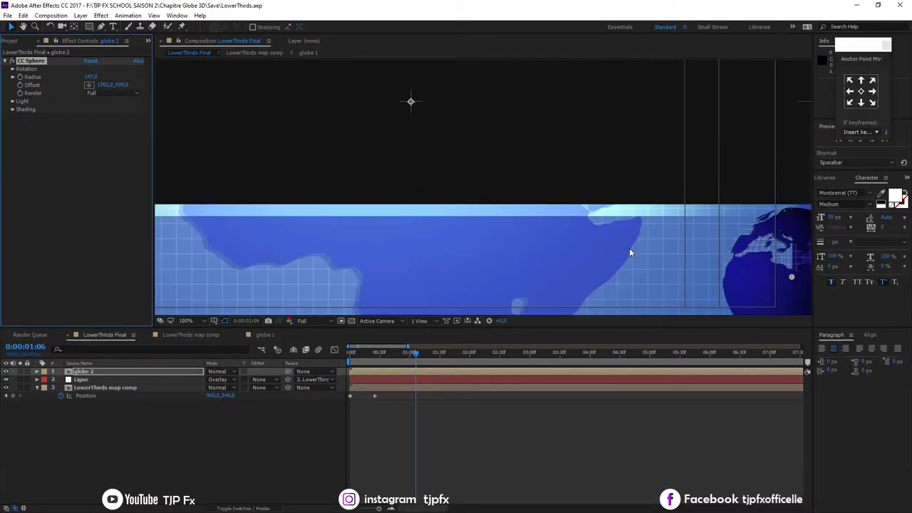
scroll(629, 248, down, 2)
drag(367, 360, 343, 362)
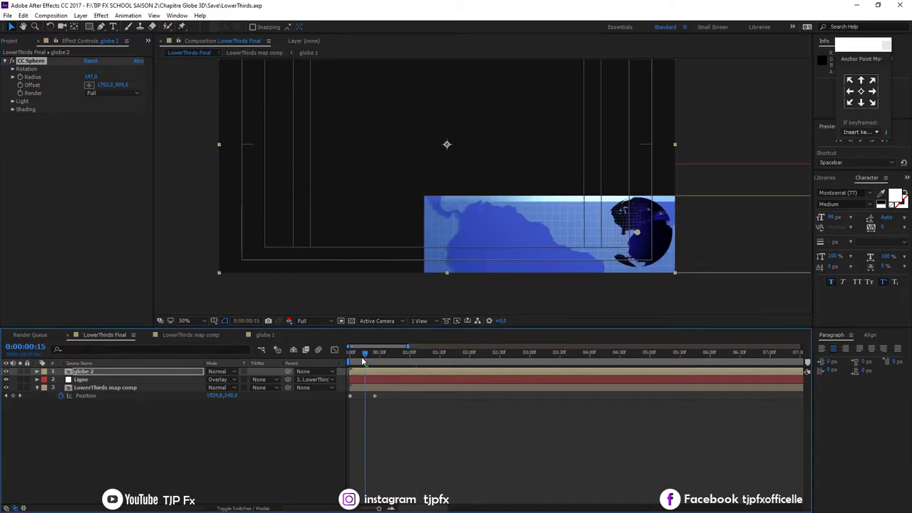
key(space)
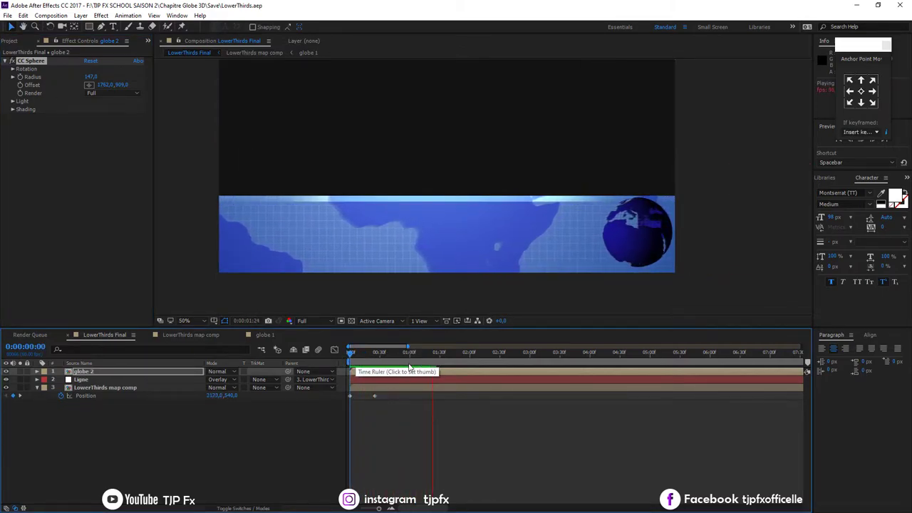
key(space)
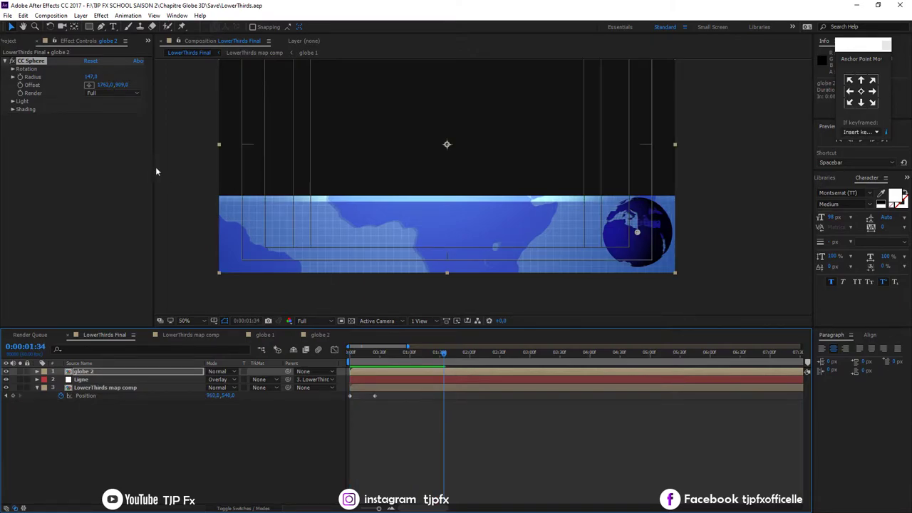
- Give CC Sphere's Rotation Y the expression time*-70, preview the spin, and open globe 2
click(12, 69)
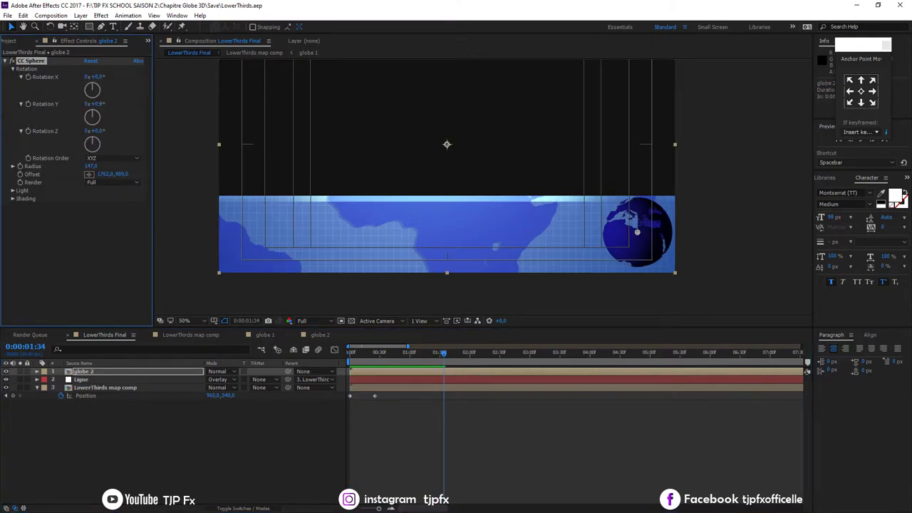
drag(95, 104, 68, 104)
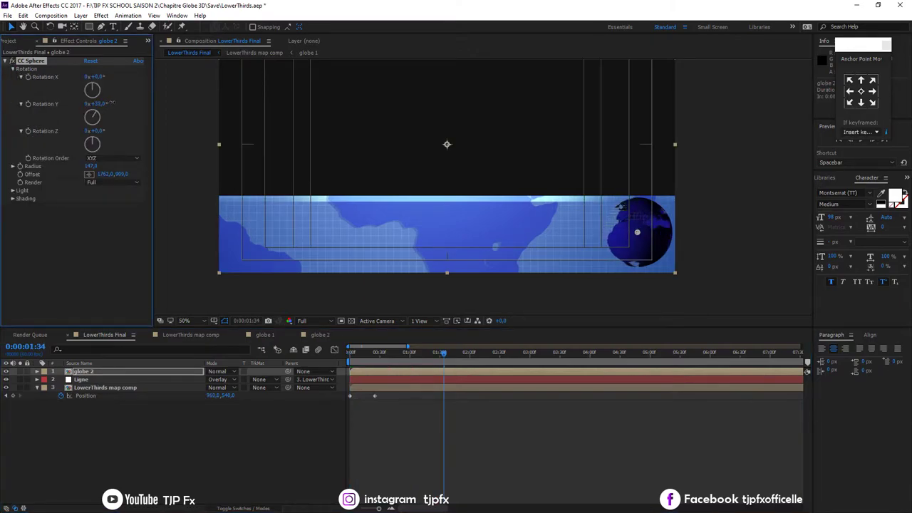
alt+click(27, 104)
text(time*-)
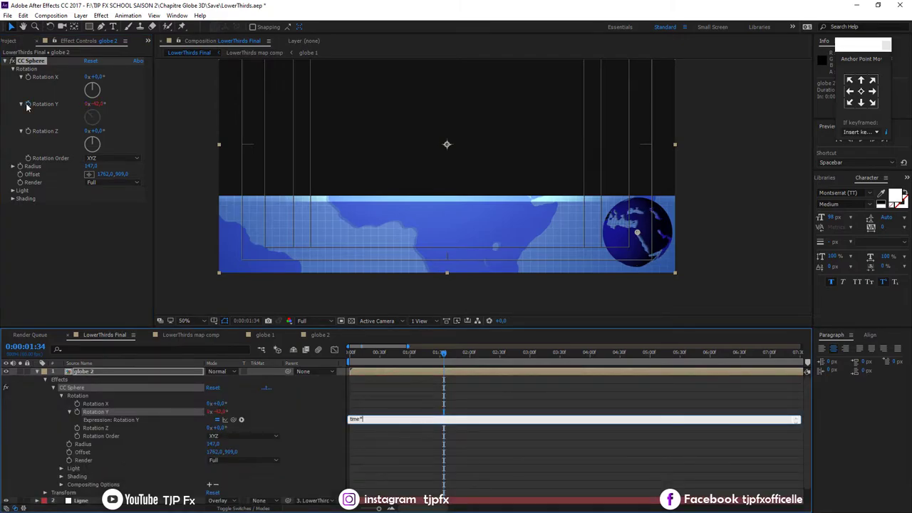
text(70)
key(KP_Enter)
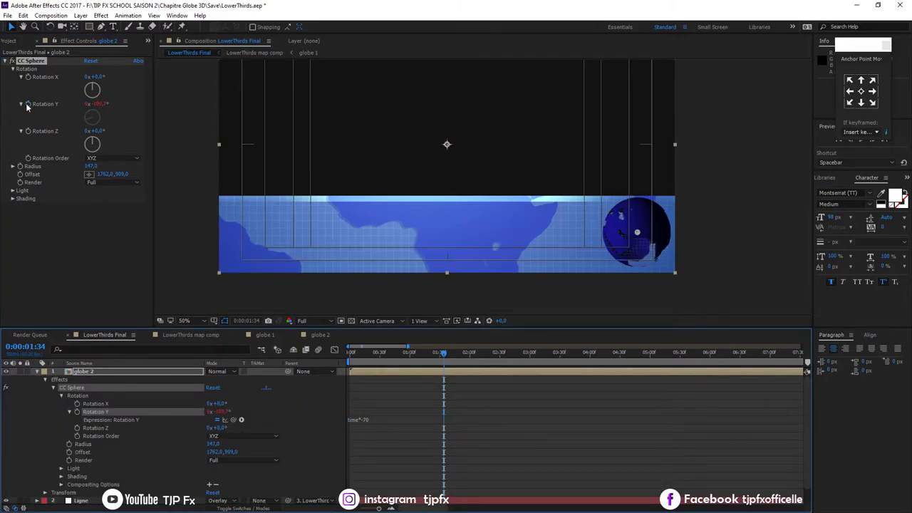
key(space)
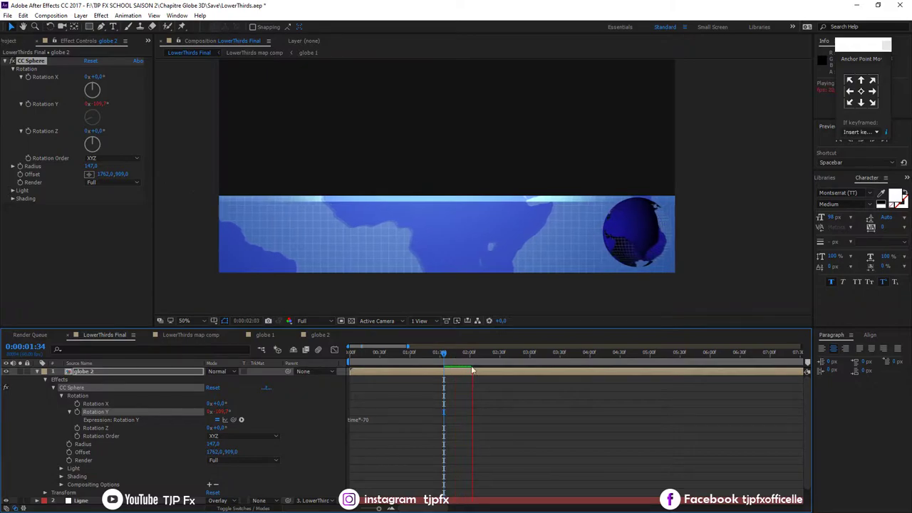
key(space)
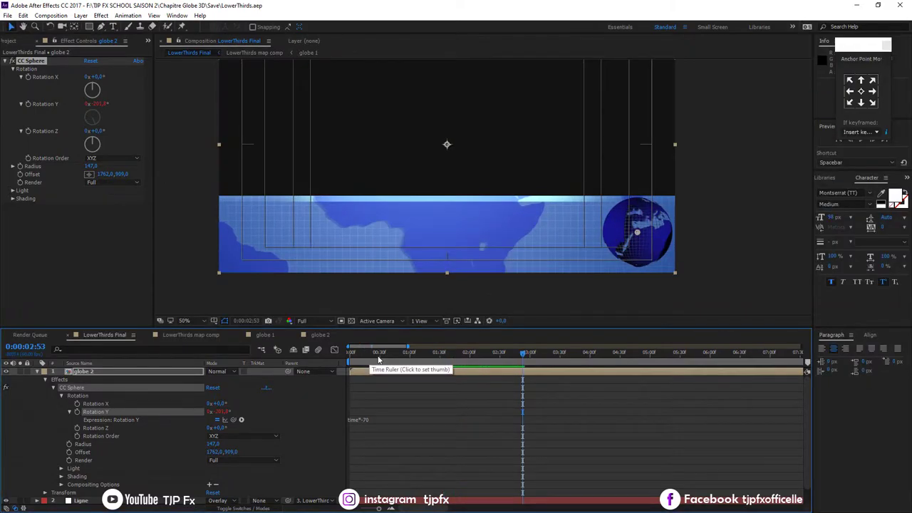
click(320, 335)
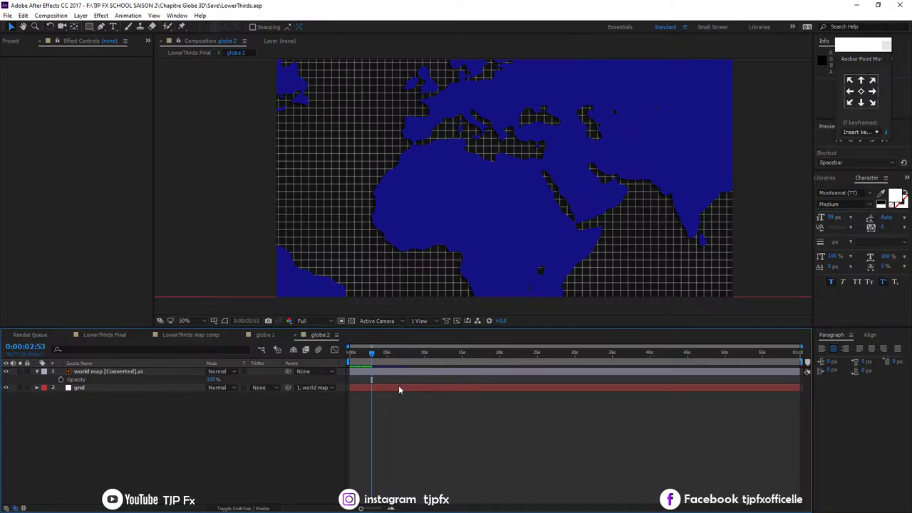
- Inspect the grid and world map layers, cancel an effect search, and return to LowerThirds Final
click(398, 385)
click(377, 372)
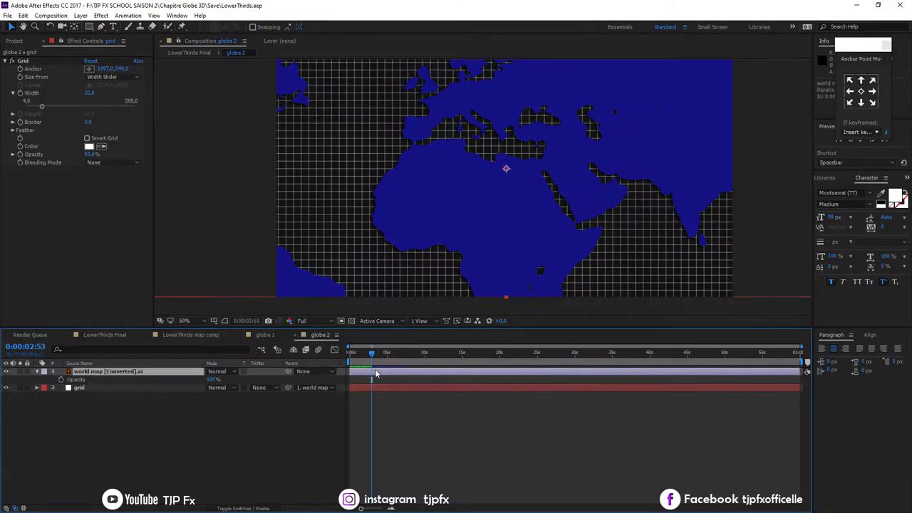
key(ctrl+space)
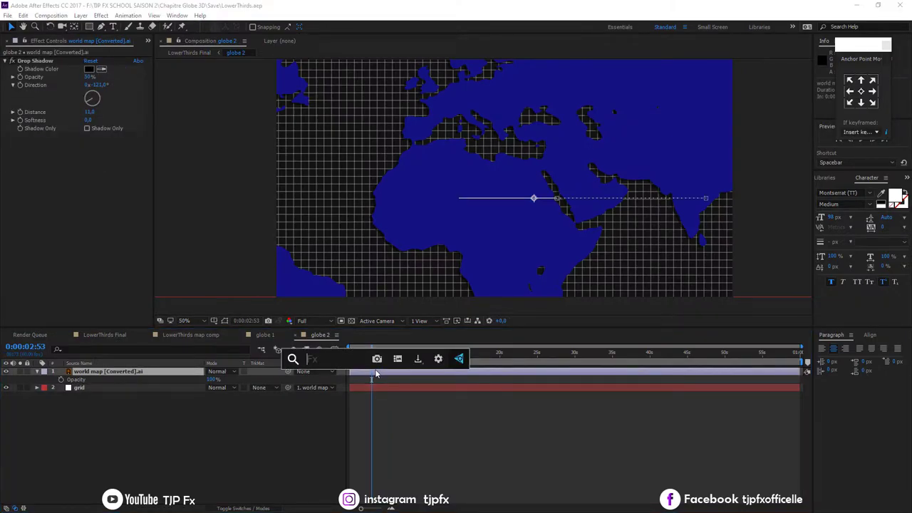
text(t)
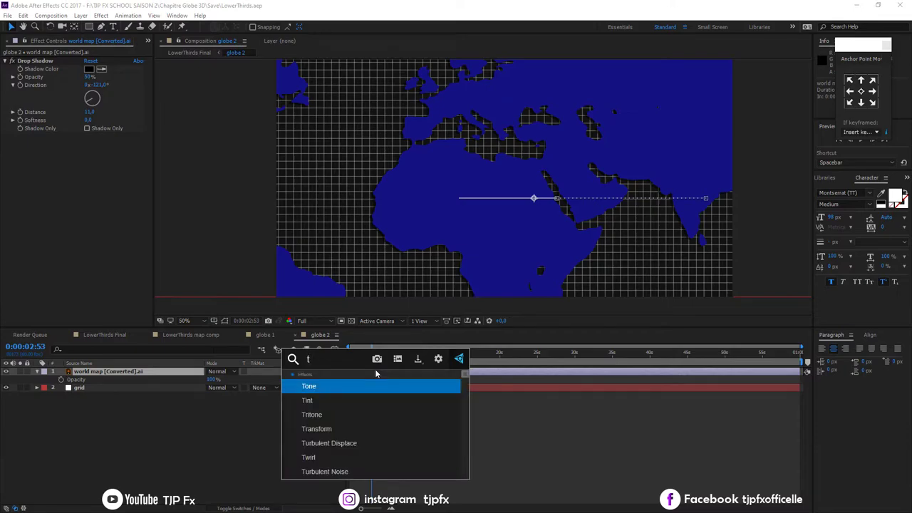
key(Escape)
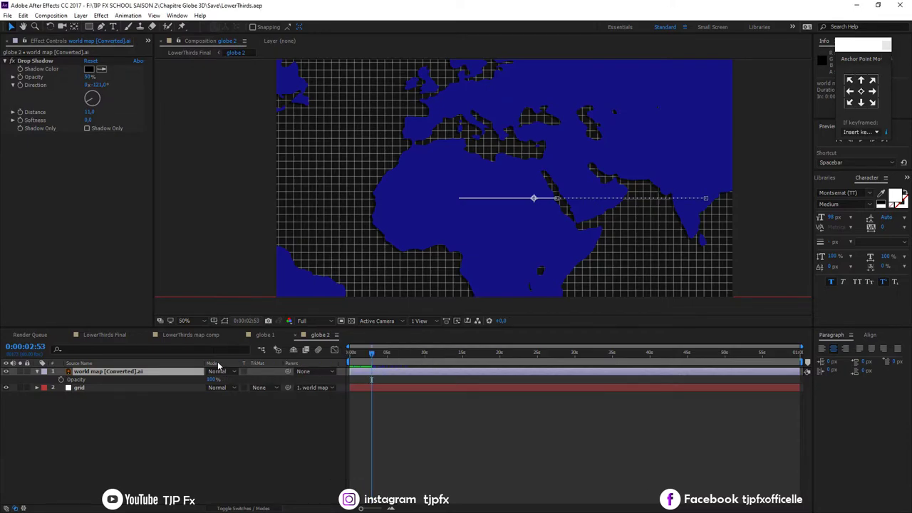
click(107, 335)
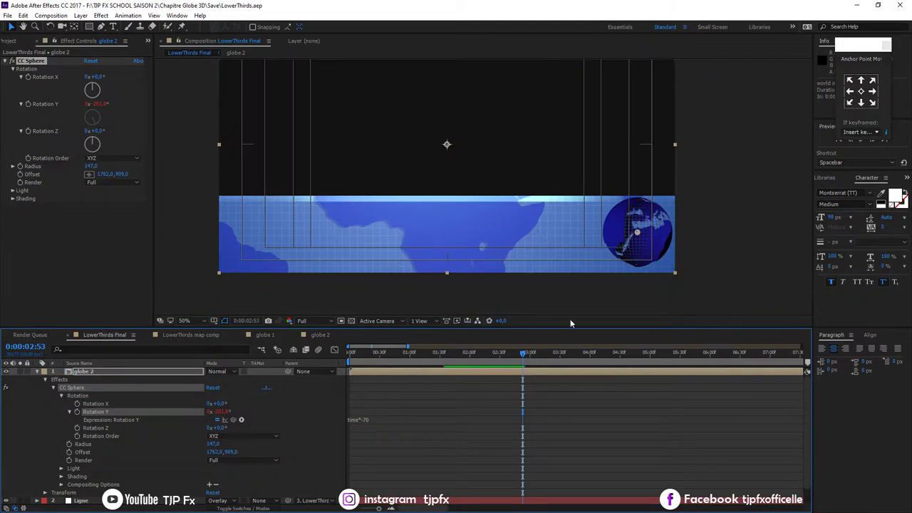
- Raise globe 2's CC Sphere radius from 147 to 184
drag(91, 166, 105, 166)
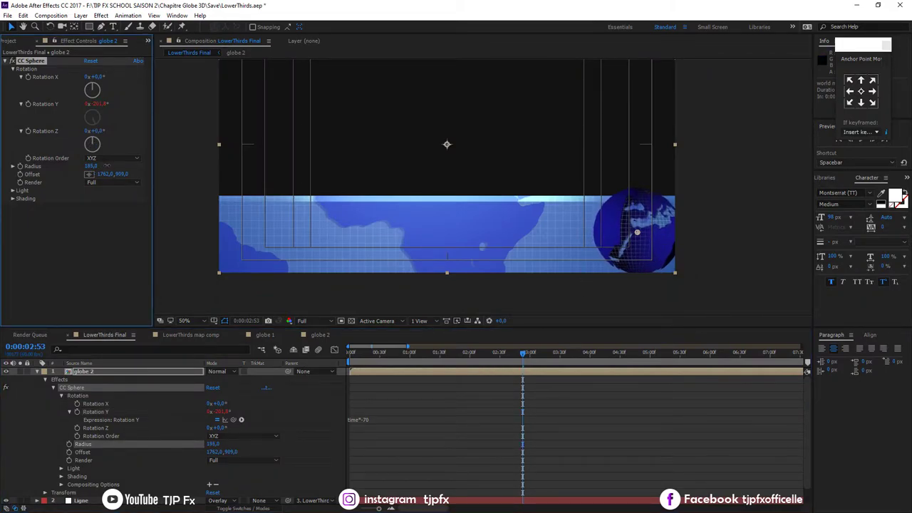
click(419, 390)
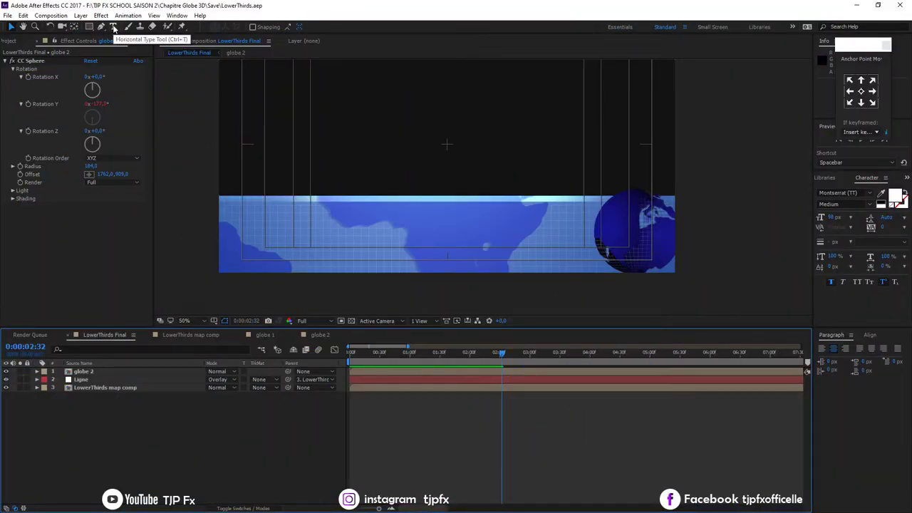
click(114, 27)
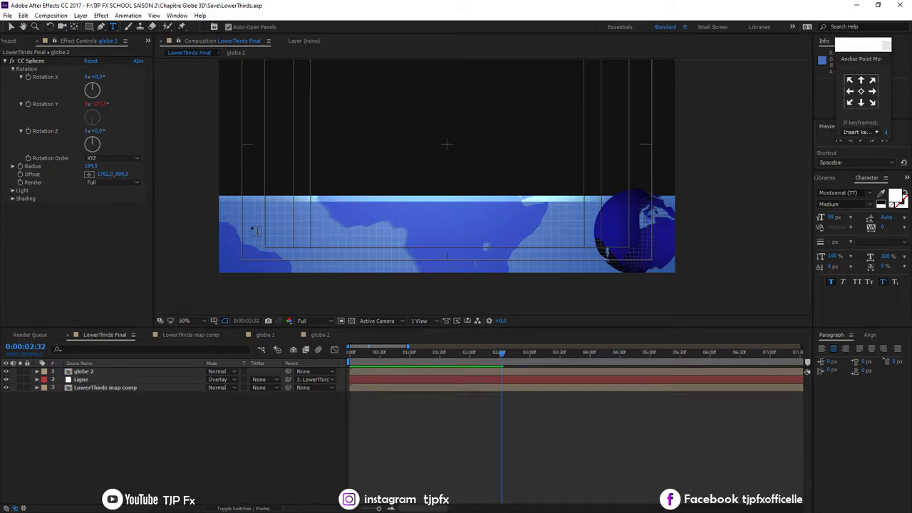
- Add a 'Breaking' text layer on the banner in the American Captain font
click(255, 231)
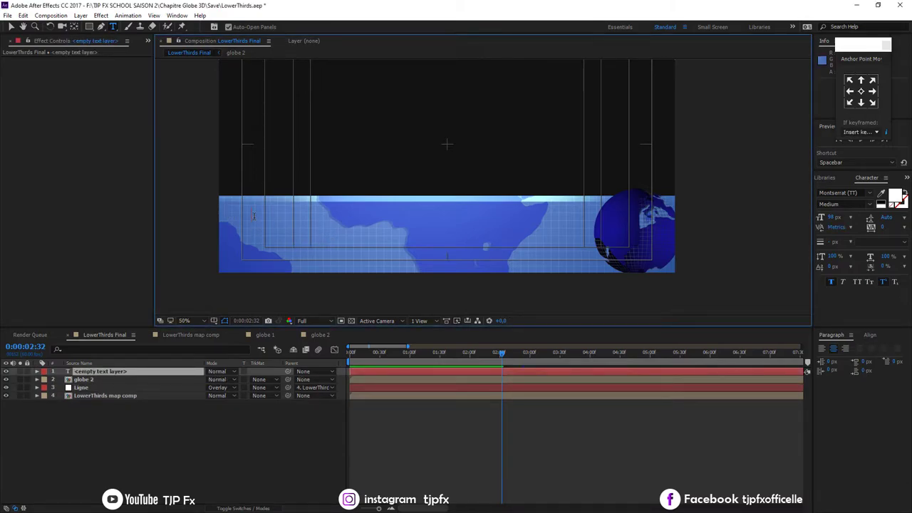
text(Brea)
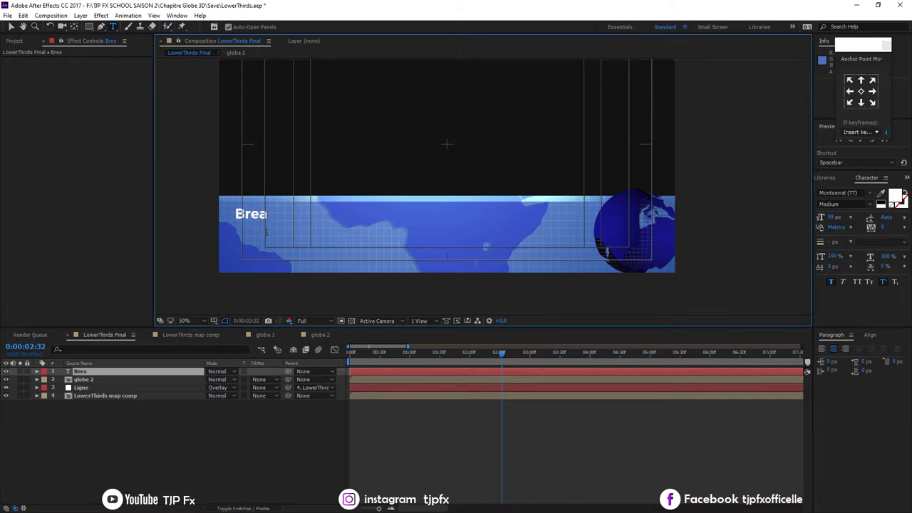
text(king)
key(KP_Enter)
click(852, 193)
text(C)
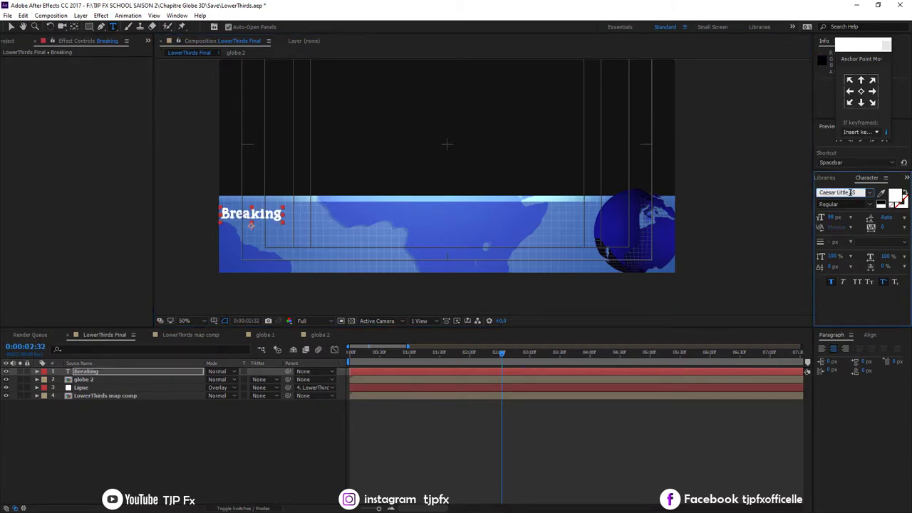
text(aptainMarvel)
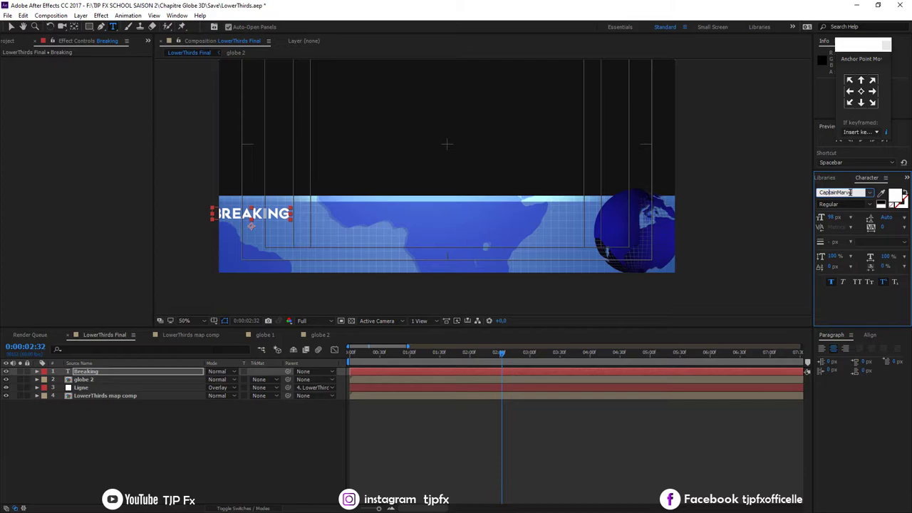
text(v)
drag(285, 216, 318, 225)
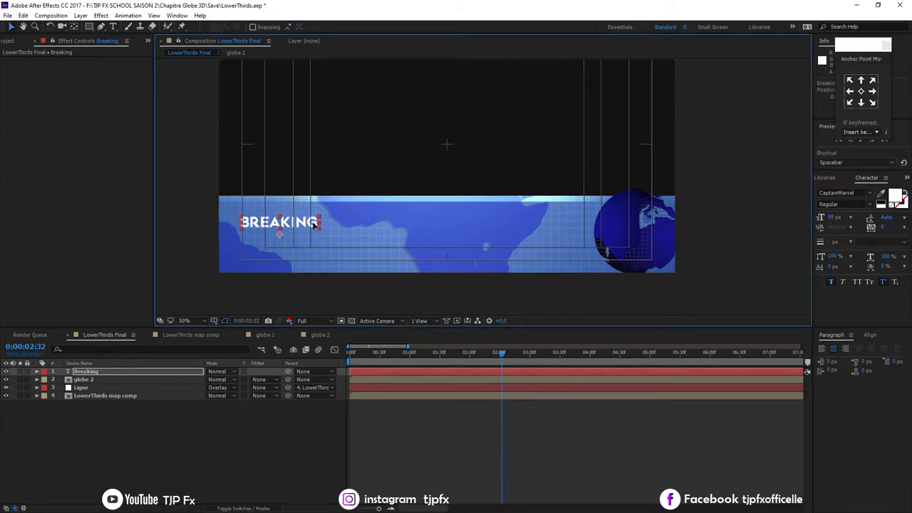
click(870, 193)
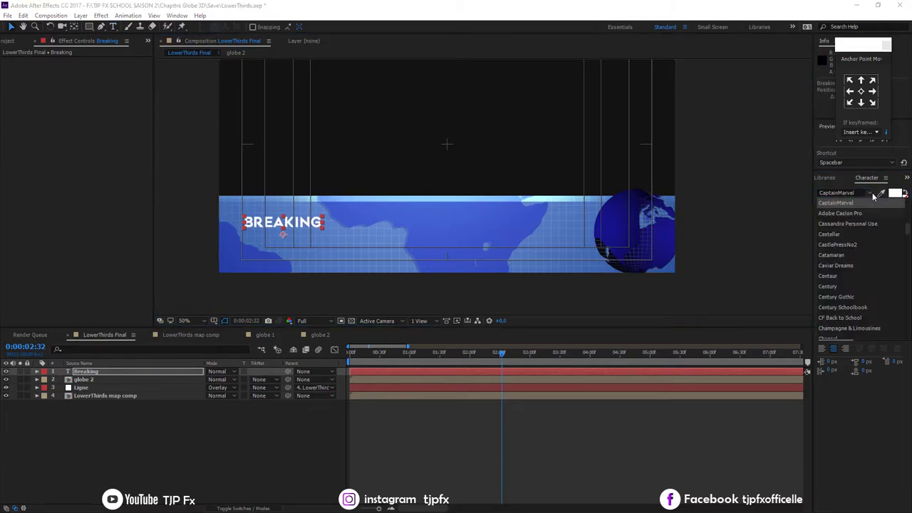
scroll(874, 197, up, 1)
click(847, 193)
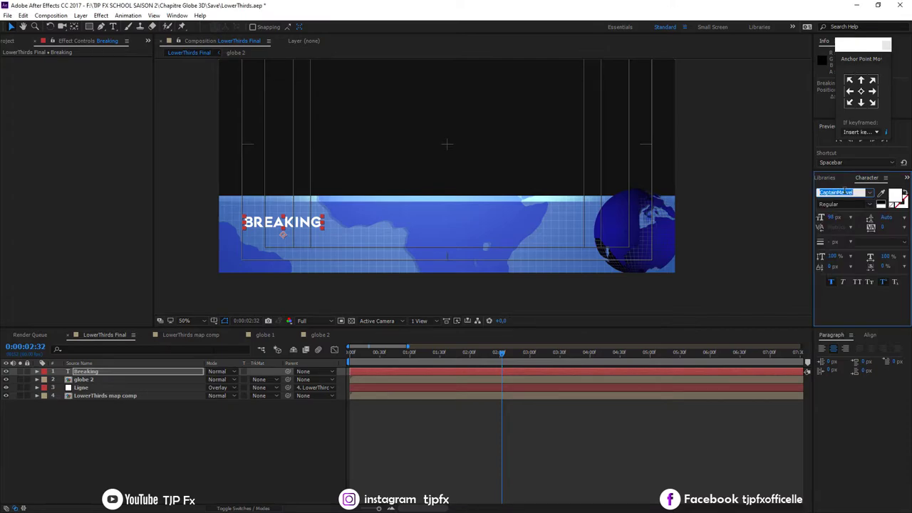
text(American)
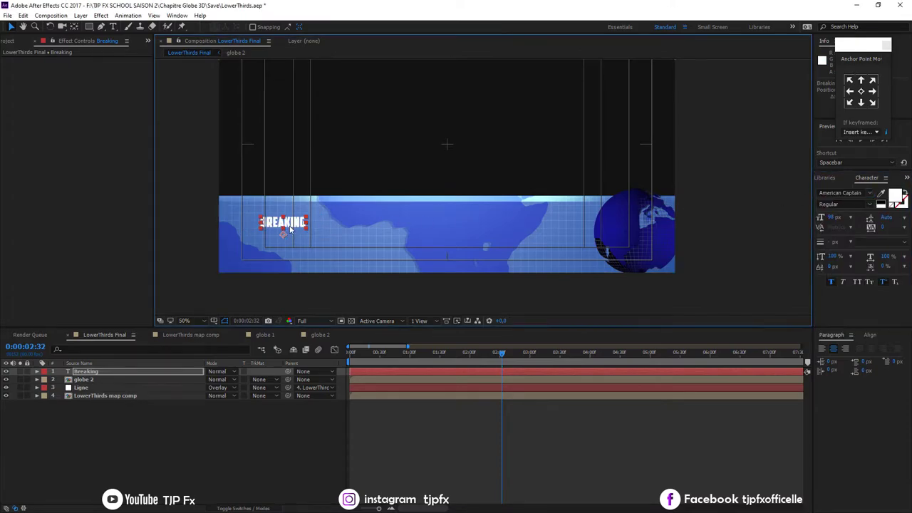
scroll(180, 250, up, 2)
- Position the title, centre its anchor point, and duplicate it just below
drag(376, 204, 385, 200)
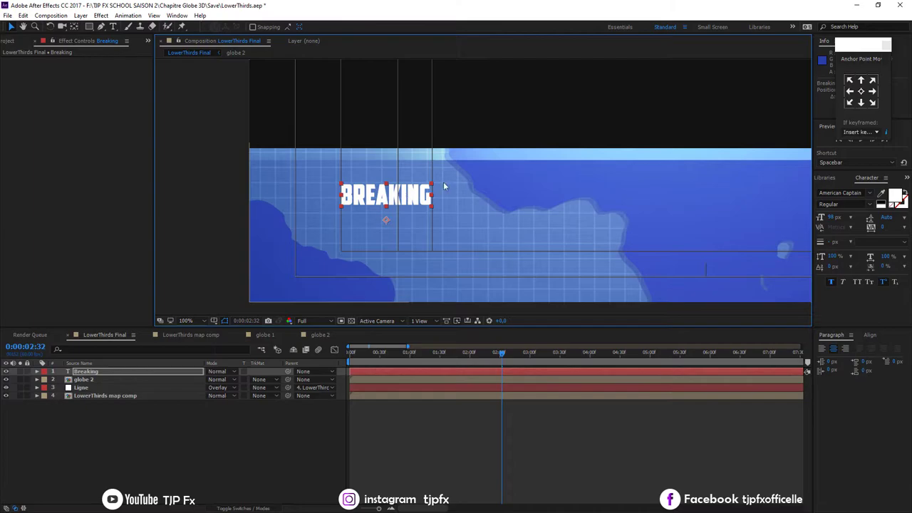
click(861, 91)
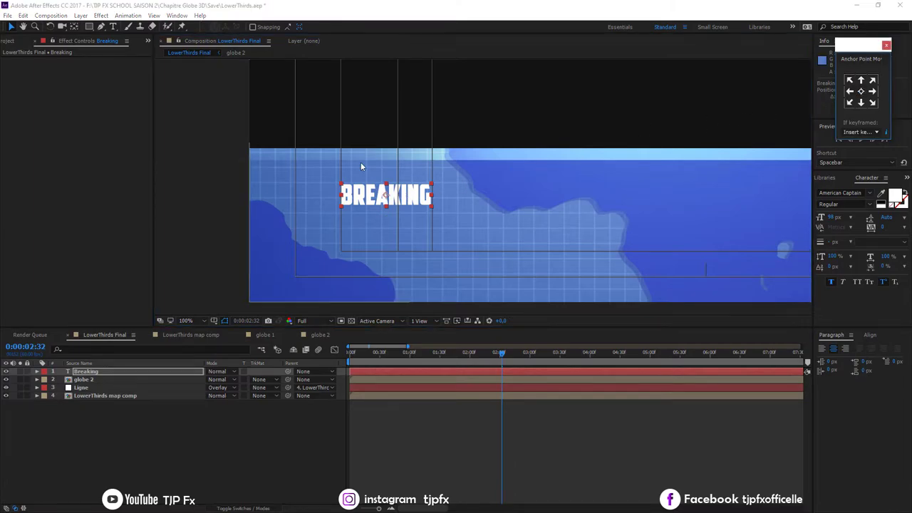
scroll(375, 167, down, 2)
mouse_move(421, 187)
mouse_down()
mouse_move(377, 193)
mouse_move(385, 191)
mouse_up()
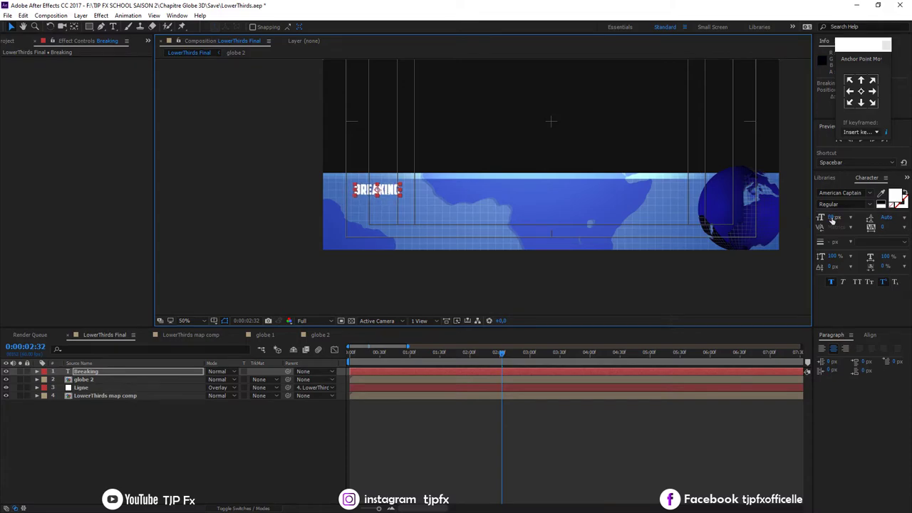
key(ctrl+d)
key(shift+Down)
key(shift+Down)
key(shift+Down)
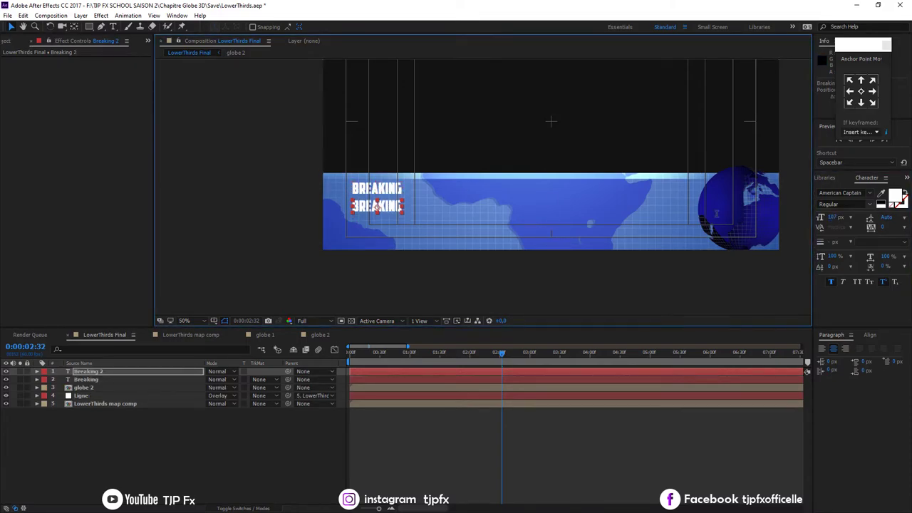
- Enlarge the lower Breaking 2 title to 165 px and align it with the upper one
drag(838, 216, 862, 217)
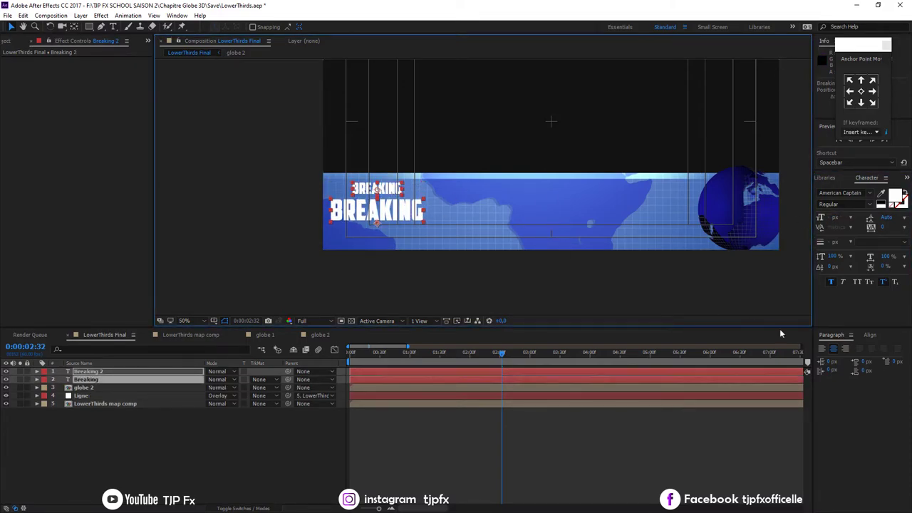
key(shift+Right)
key(shift+Right)
key(shift+Right)
scroll(469, 235, up, 2)
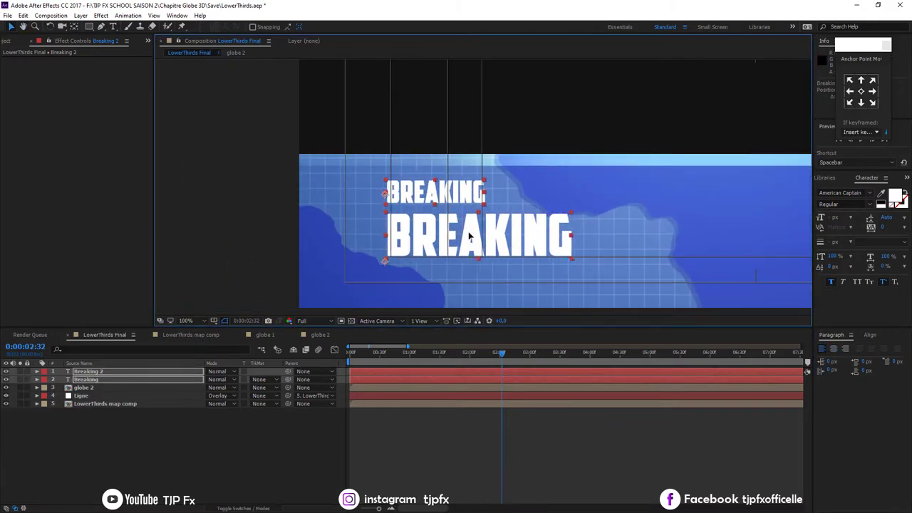
scroll(489, 239, down, 2)
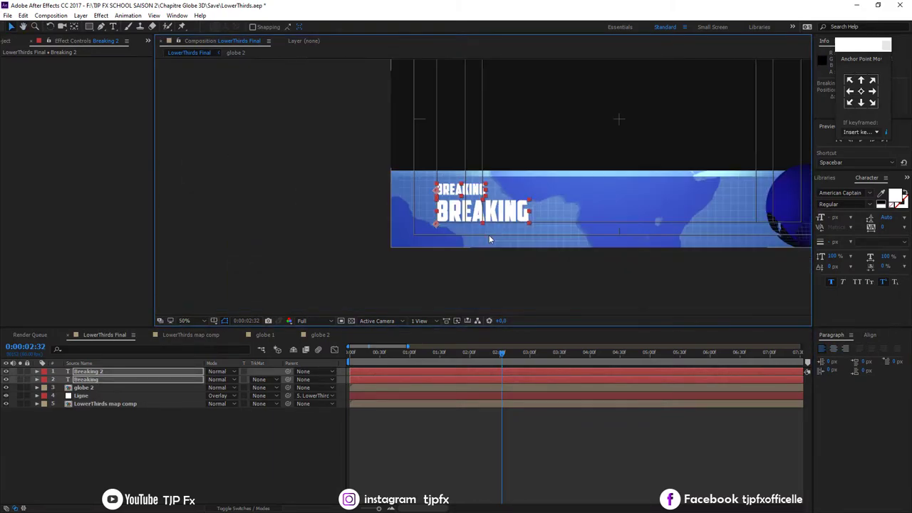
scroll(489, 239, up, 1)
scroll(489, 240, up, 1)
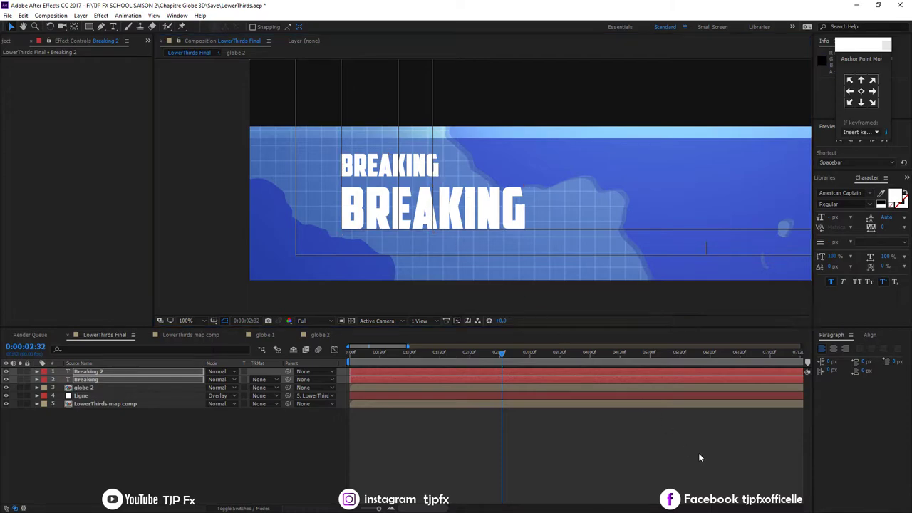
mouse_move(835, 217)
mouse_down()
mouse_move(844, 217)
mouse_move(817, 226)
mouse_up()
- Shrink the upper Breaking title to 111 px and adjust Faux Bold on both titles
click(479, 164)
click(86, 379)
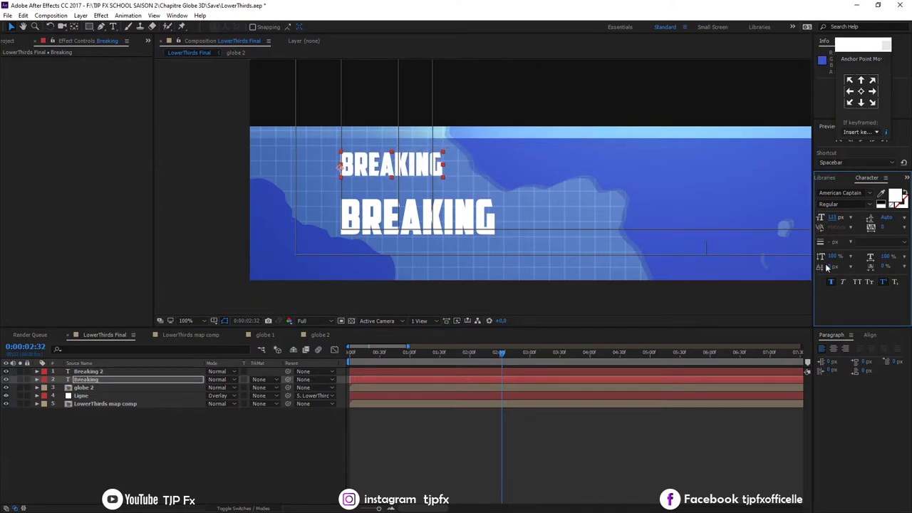
click(831, 284)
click(841, 192)
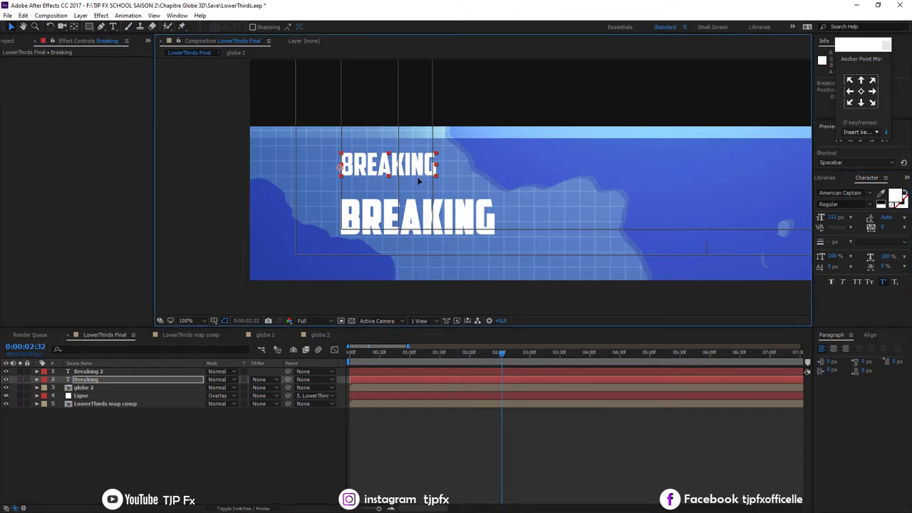
text(Allura)
key(Escape)
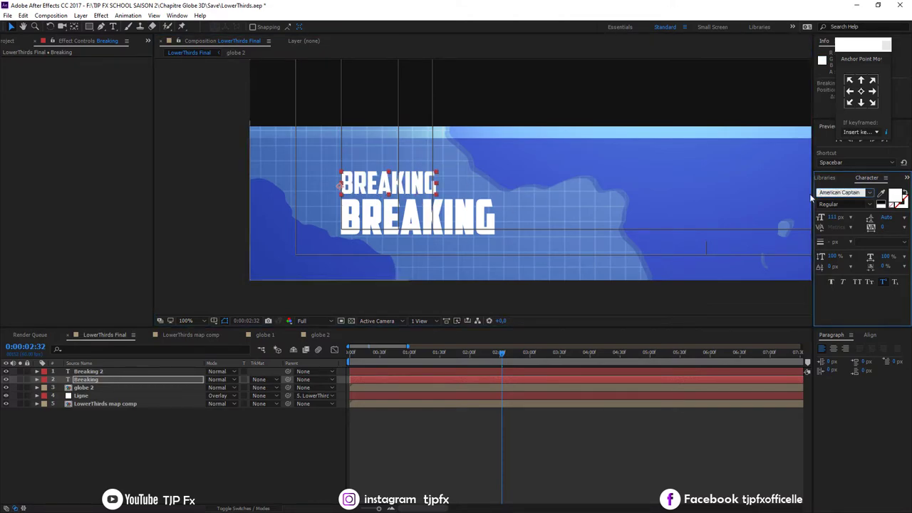
click(417, 217)
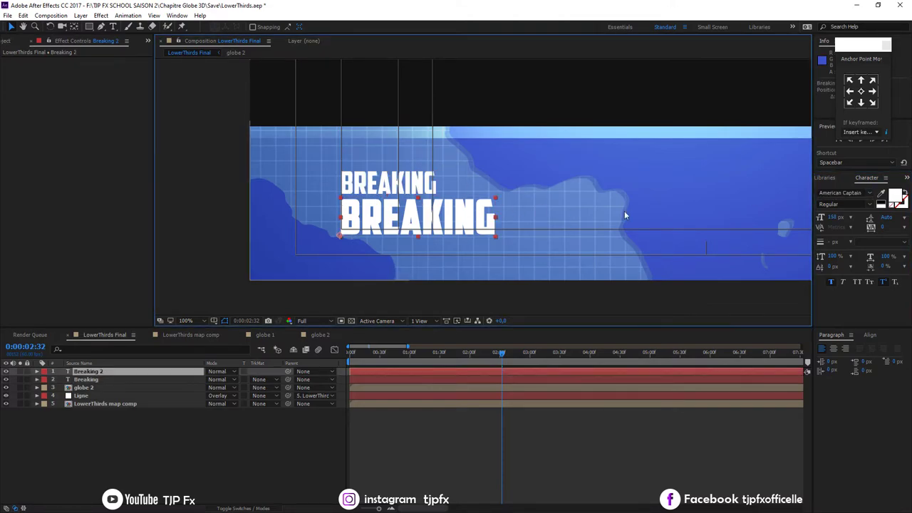
click(831, 283)
click(438, 184)
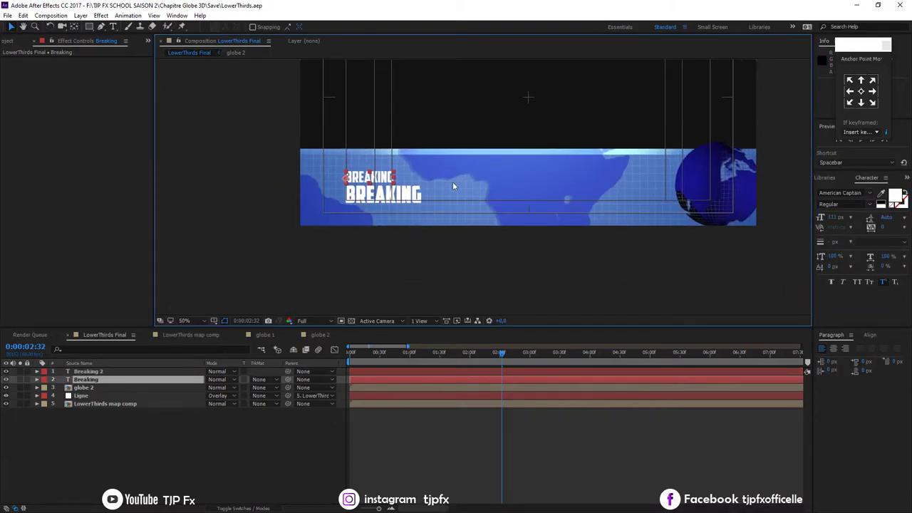
click(100, 405)
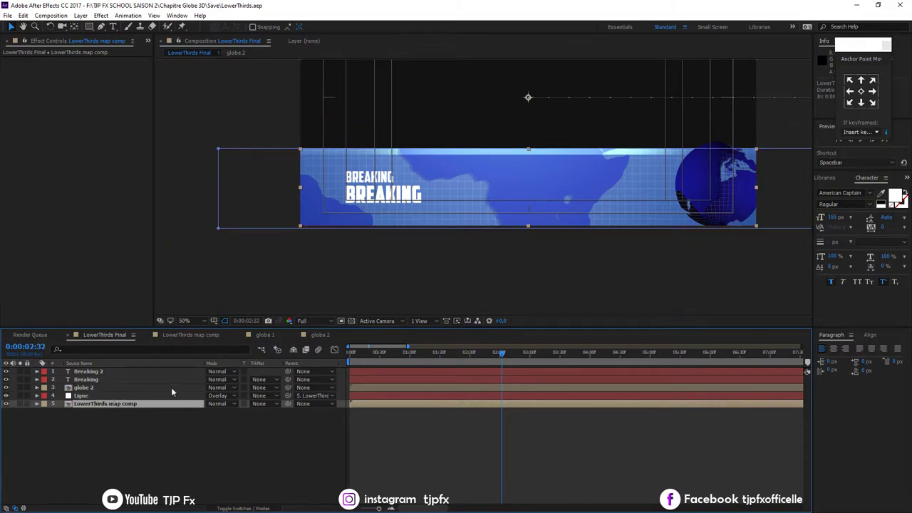
- Lower the map banner a few pixels at its final Position keyframe, to about 960,584
click(369, 359)
drag(359, 360, 387, 361)
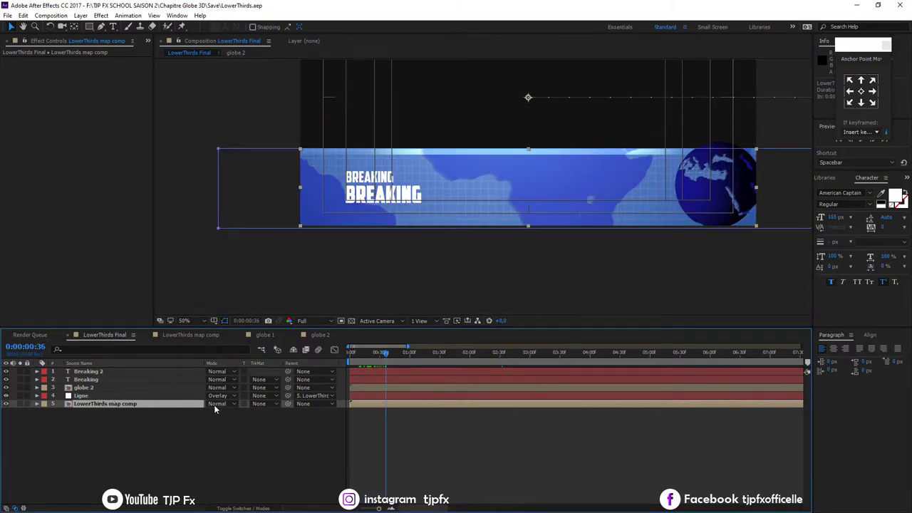
key(p)
click(89, 413)
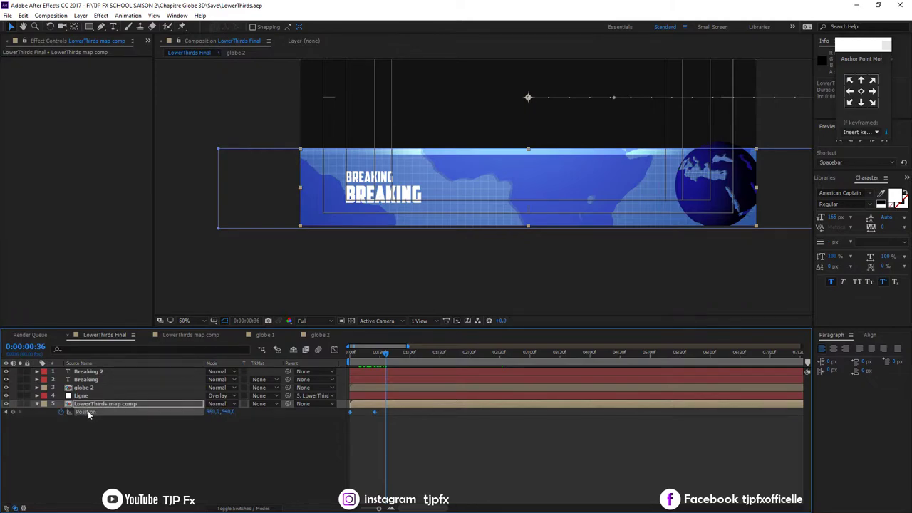
click(7, 413)
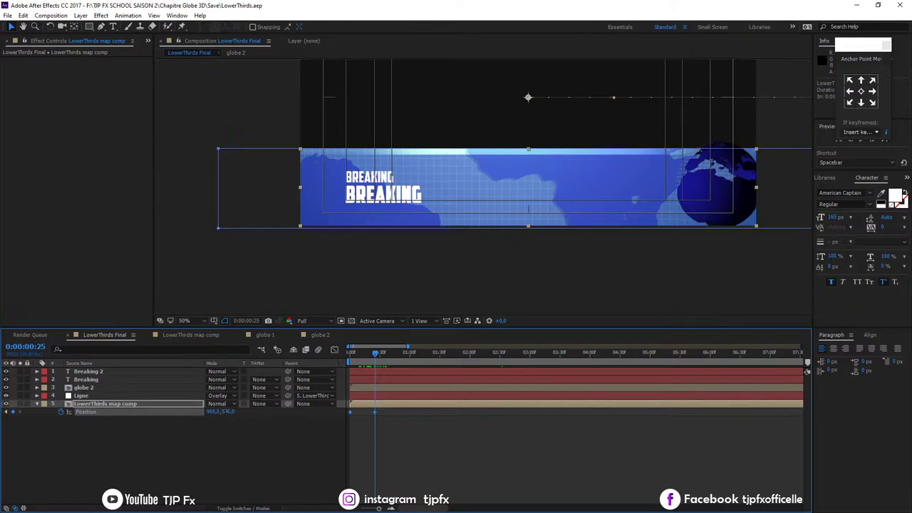
drag(227, 412, 249, 405)
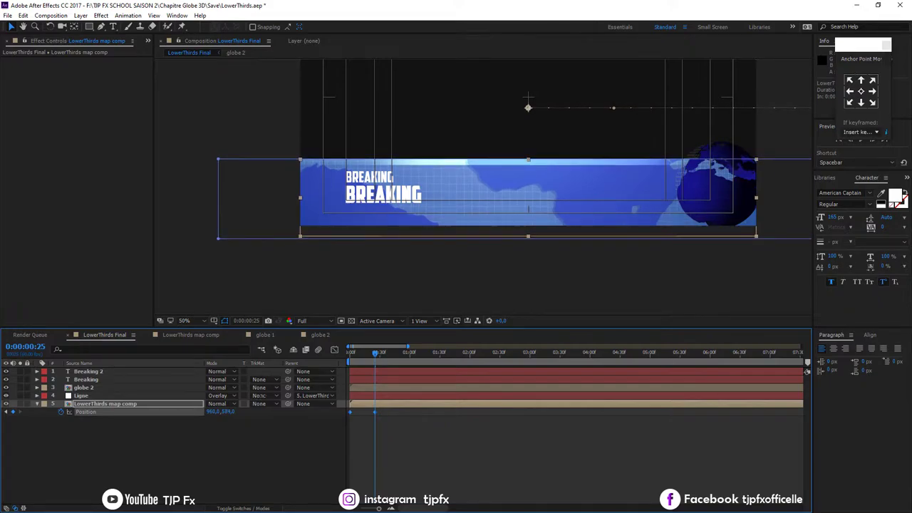
- Shift the map texture on globe 2 via CC Sphere Offset, then preview the banner sliding in
click(106, 386)
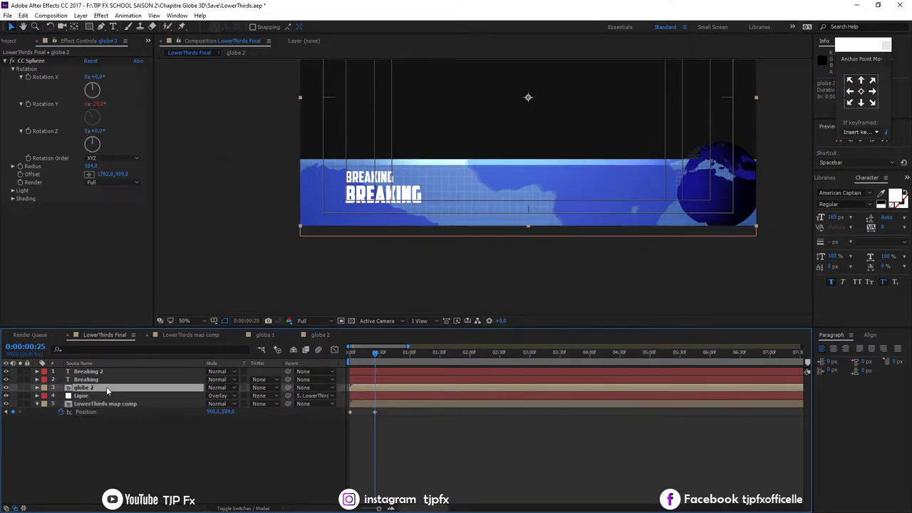
drag(123, 174, 118, 175)
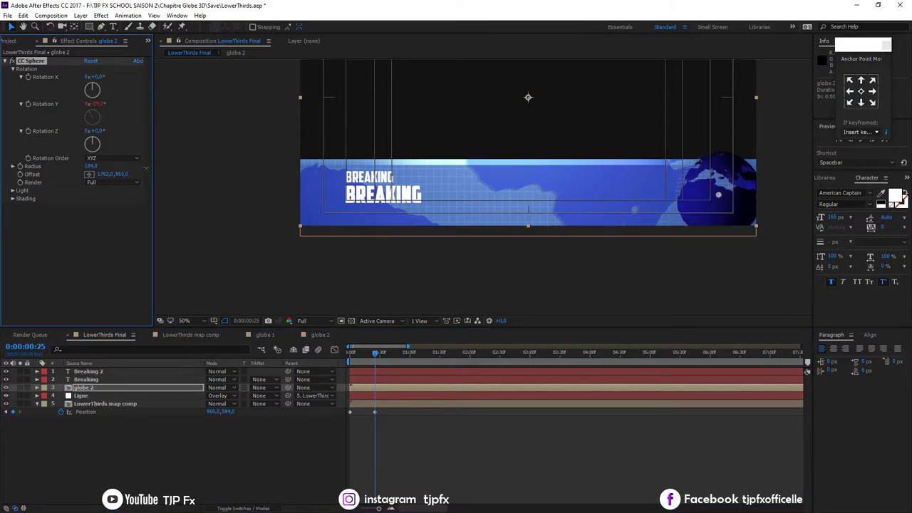
click(463, 447)
drag(375, 352, 353, 362)
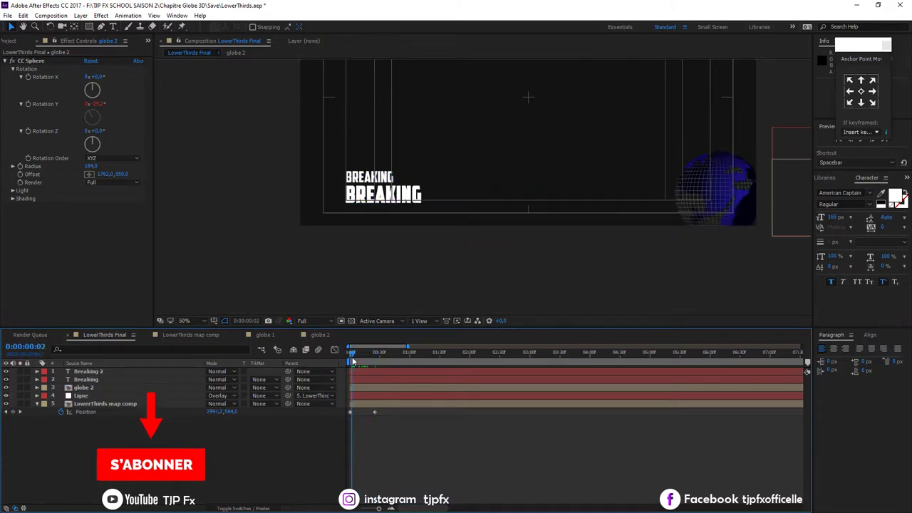
key(space)
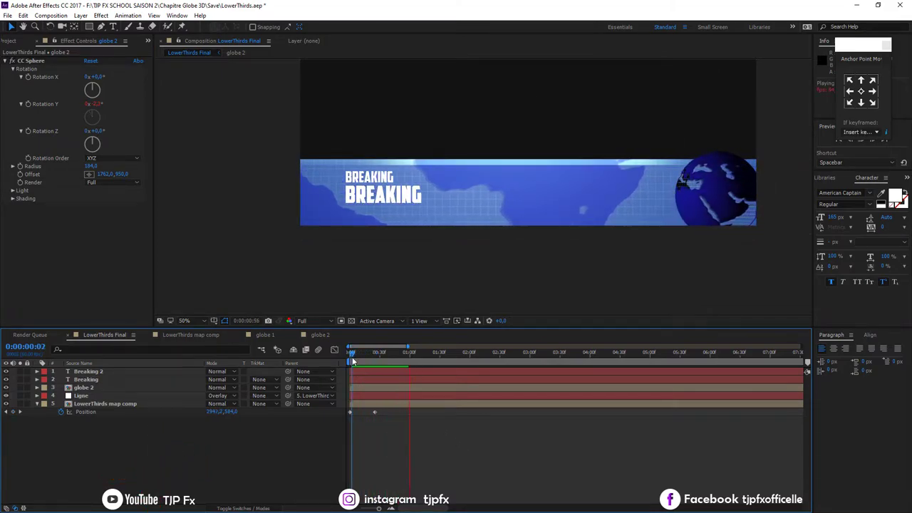
key(space)
key(space)
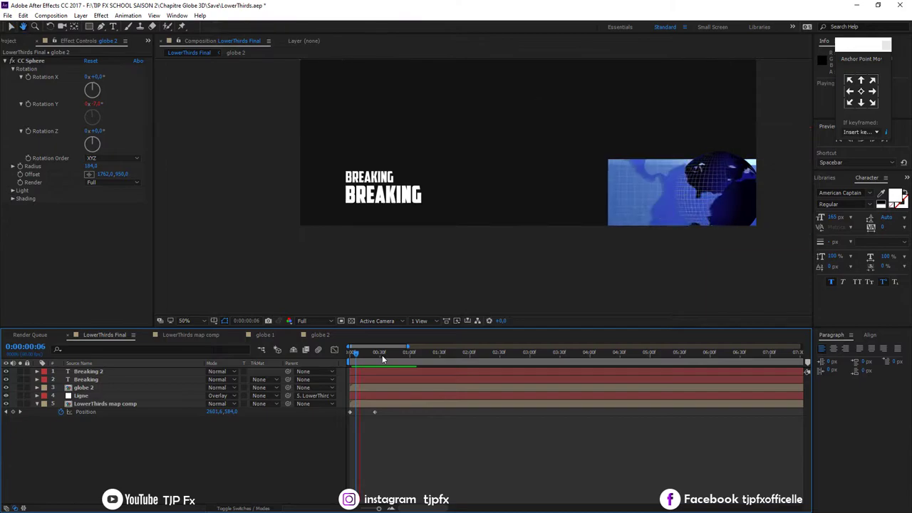
mouse_move(382, 355)
mouse_down()
mouse_move(368, 359)
mouse_move(377, 355)
mouse_up()
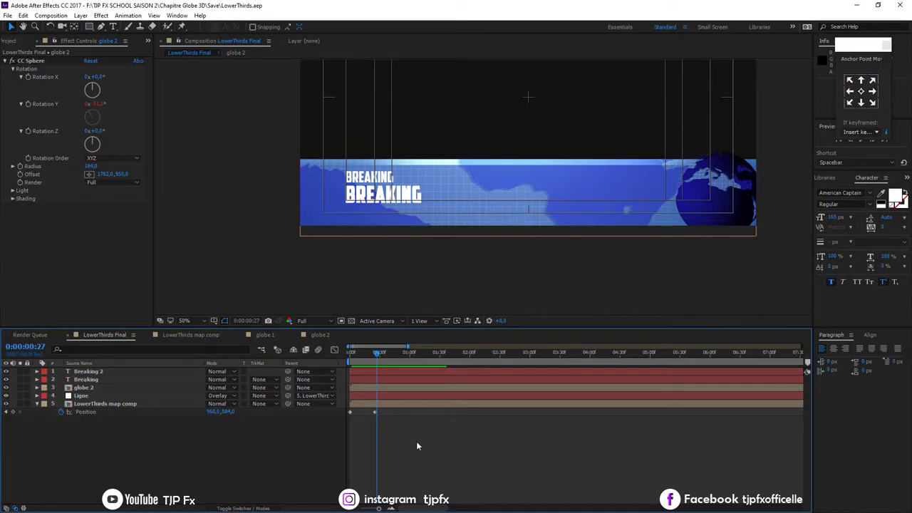
click(382, 183)
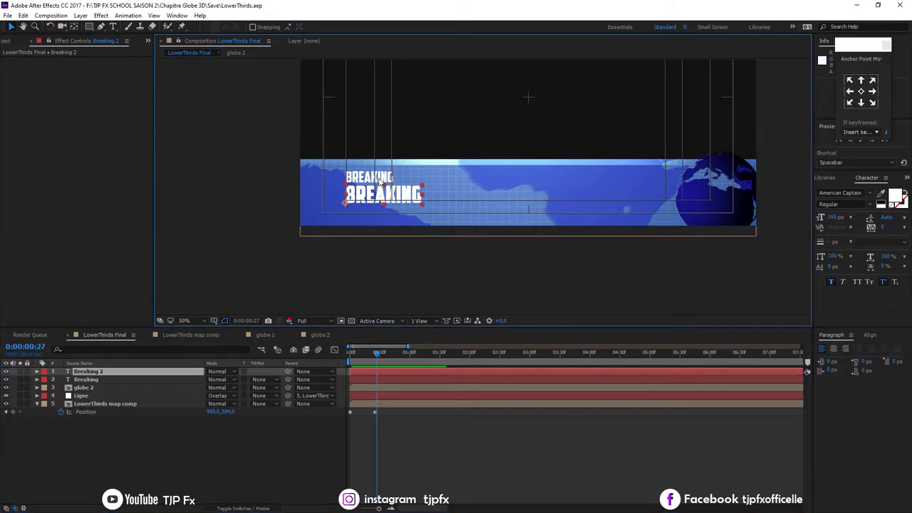
- Add Position keyframes for both BREAKING titles at their final place near x=189
shift+click(381, 183)
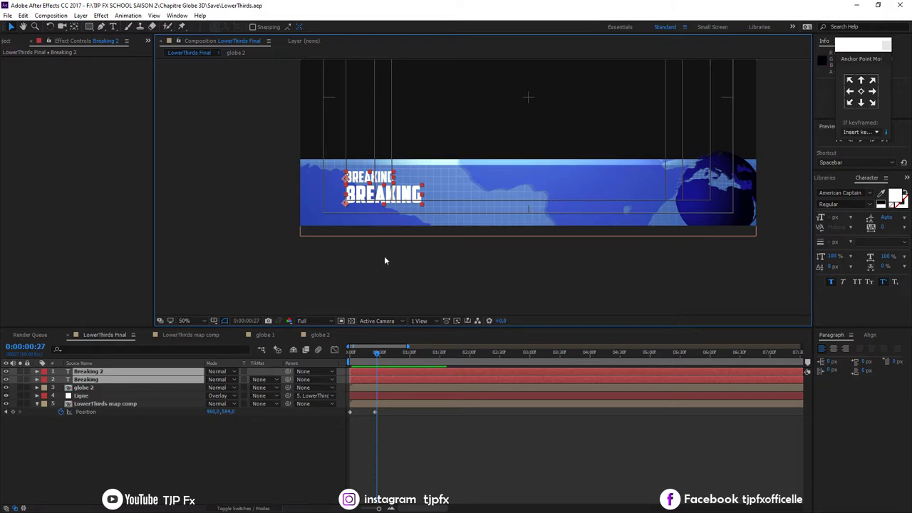
key(p)
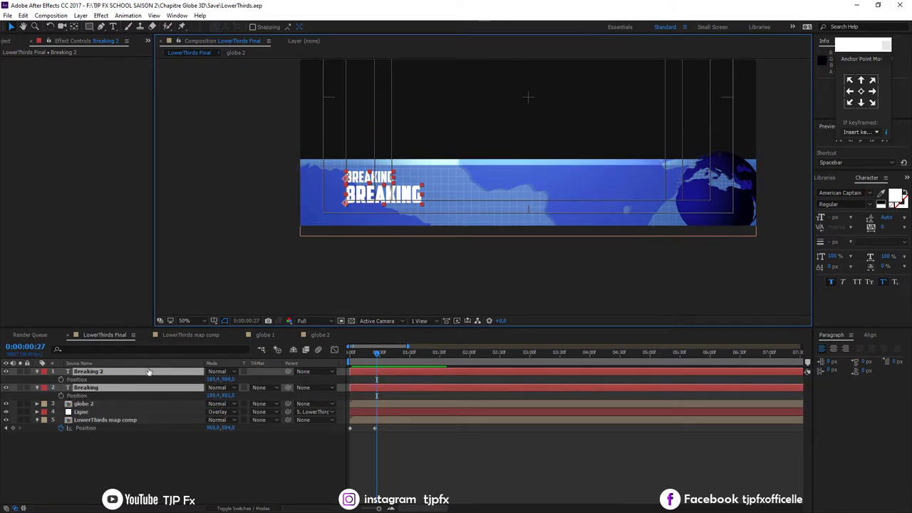
click(62, 380)
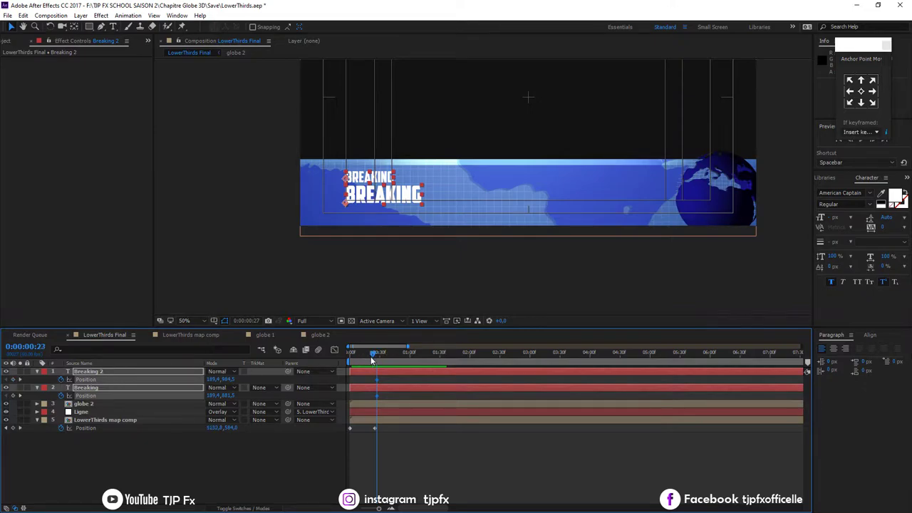
- At an earlier time, move both titles past the banner's right edge, then scrub to check the slide
drag(372, 360, 368, 353)
drag(385, 191, 566, 191)
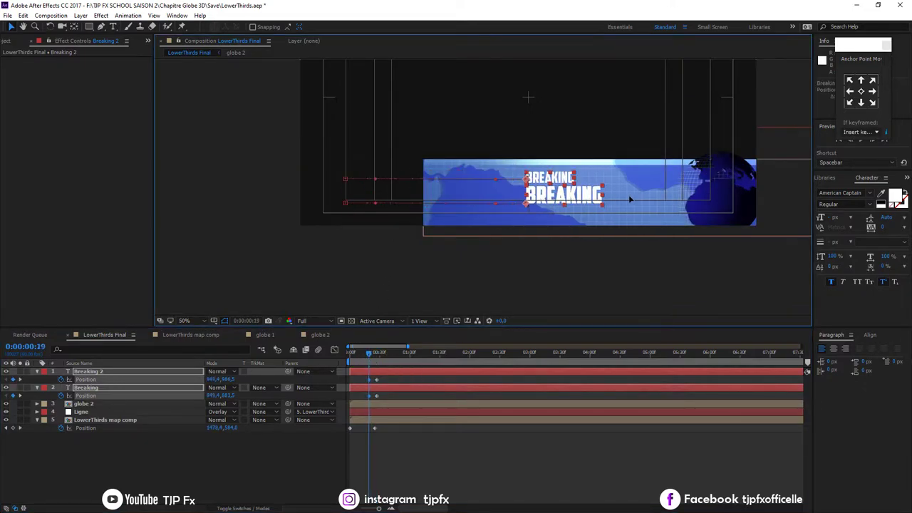
drag(629, 199, 797, 199)
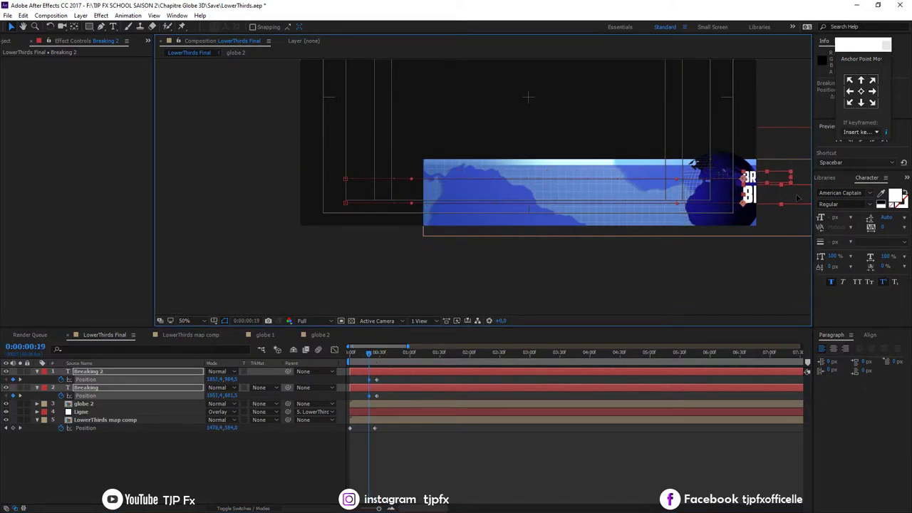
drag(797, 199, 804, 199)
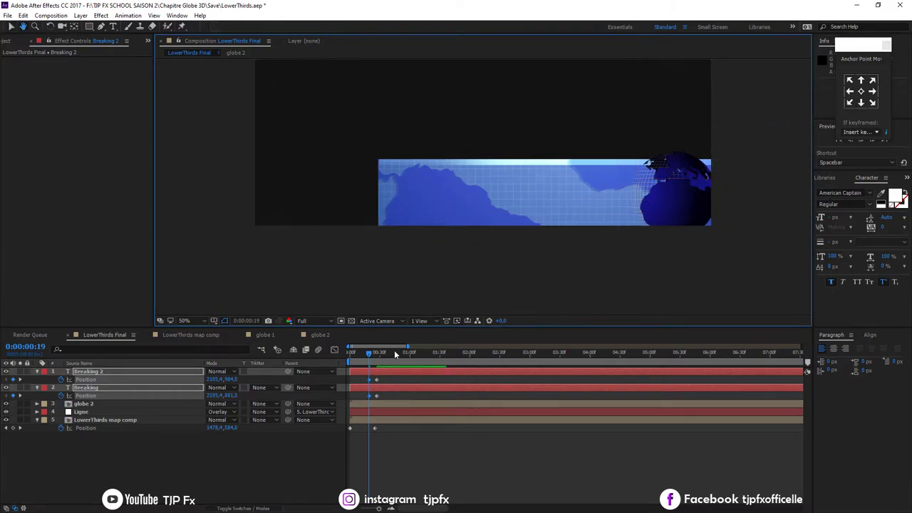
mouse_move(394, 350)
mouse_down()
mouse_move(409, 351)
mouse_move(367, 394)
mouse_up()
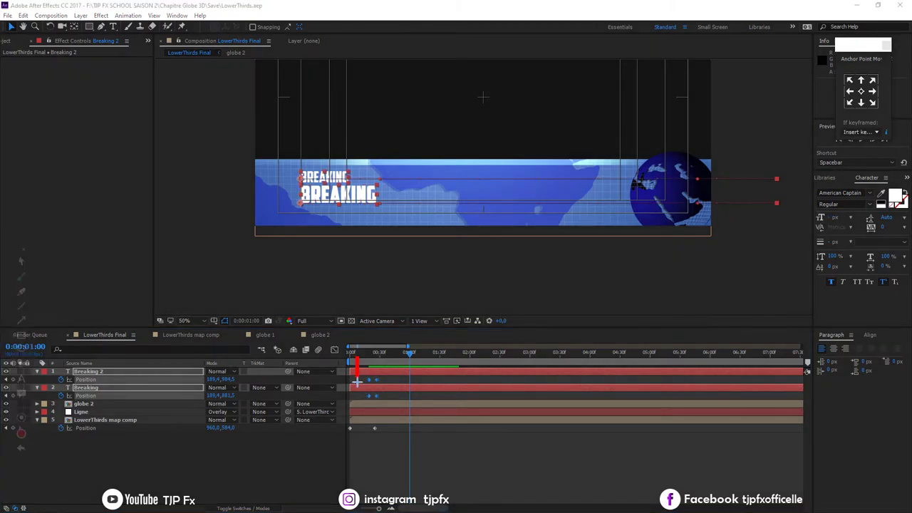
drag(358, 365, 389, 363)
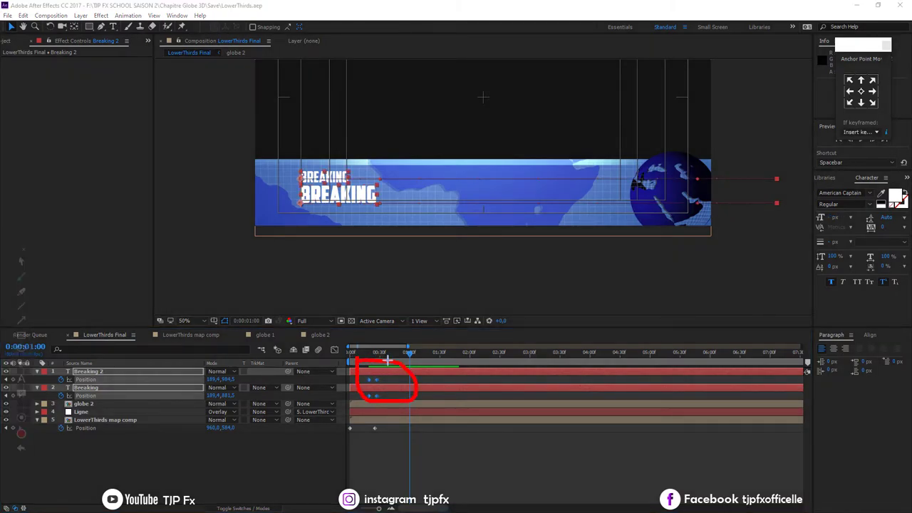
key(Escape)
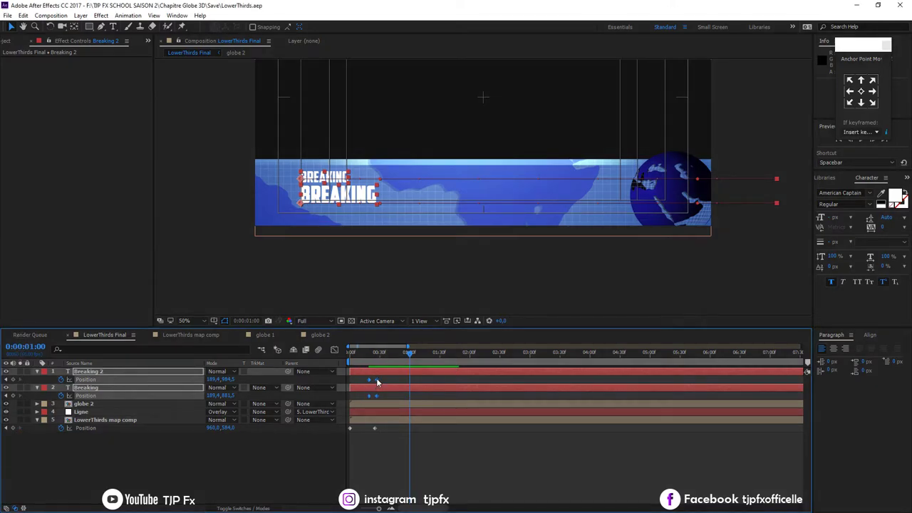
- Apply Easy Ease to the titles' Position keyframes and move the end keyframes slightly later
right_click(378, 383)
mouse_move(442, 496)
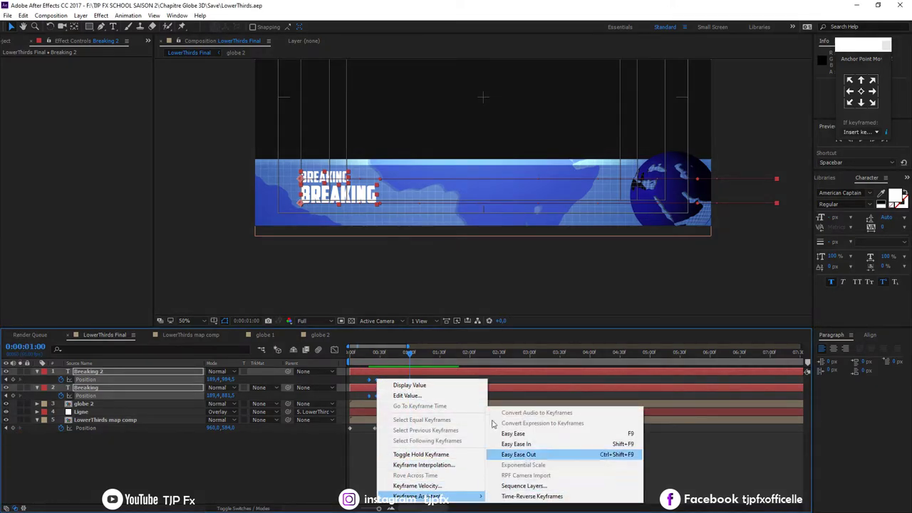
click(537, 435)
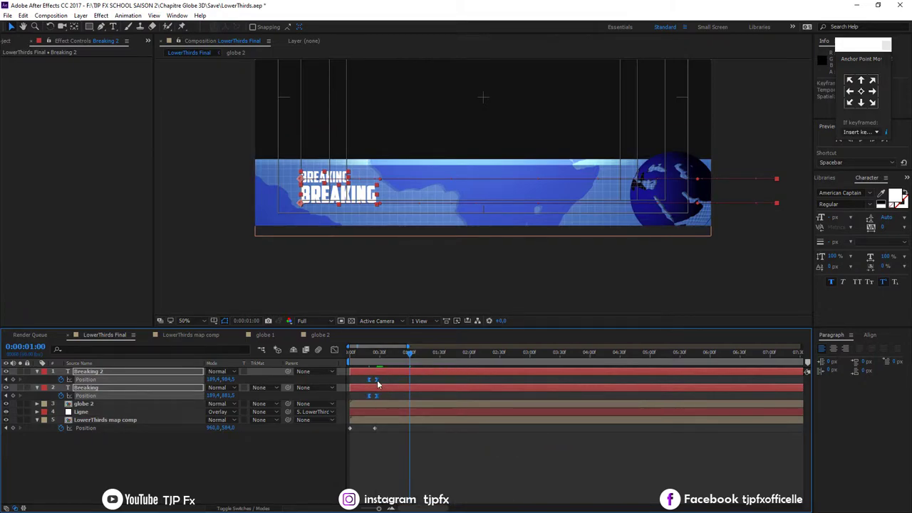
drag(377, 385, 383, 385)
- Reshape the titles' speed curve in the Graph Editor with 90% influence for a slow settle
click(335, 350)
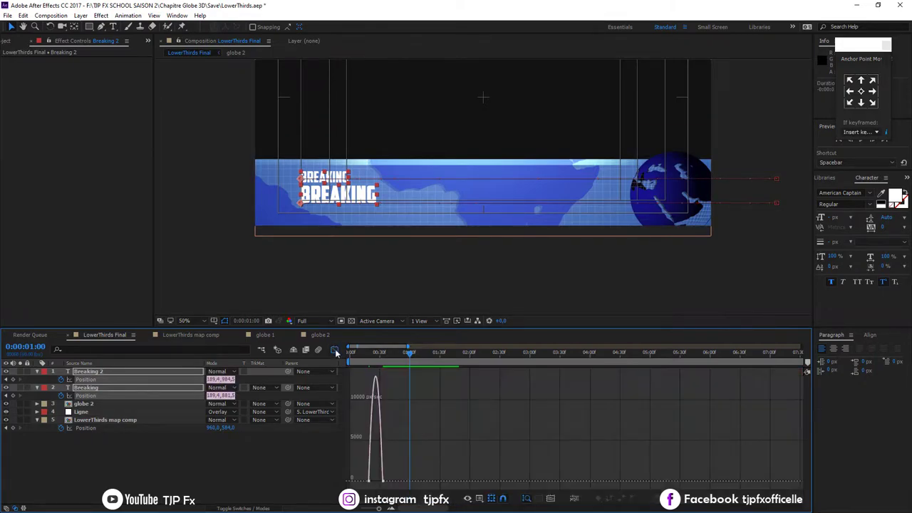
click(550, 499)
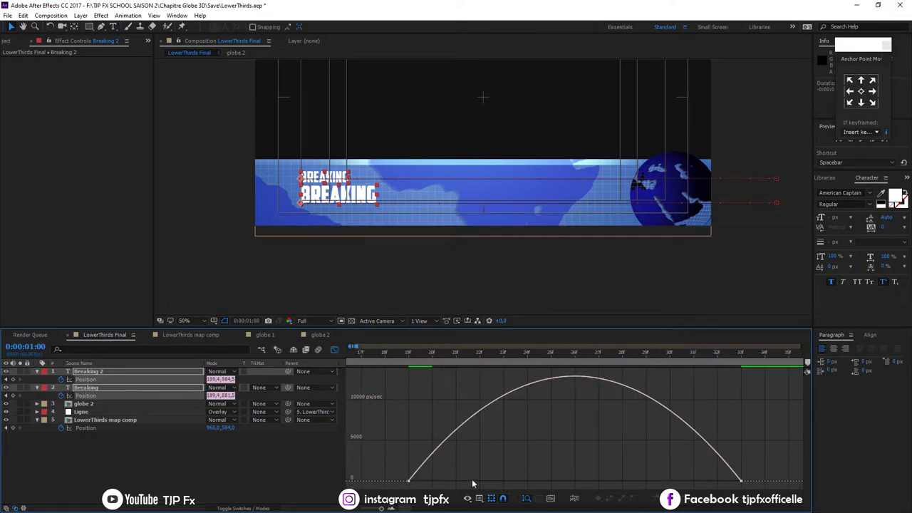
drag(425, 468, 638, 492)
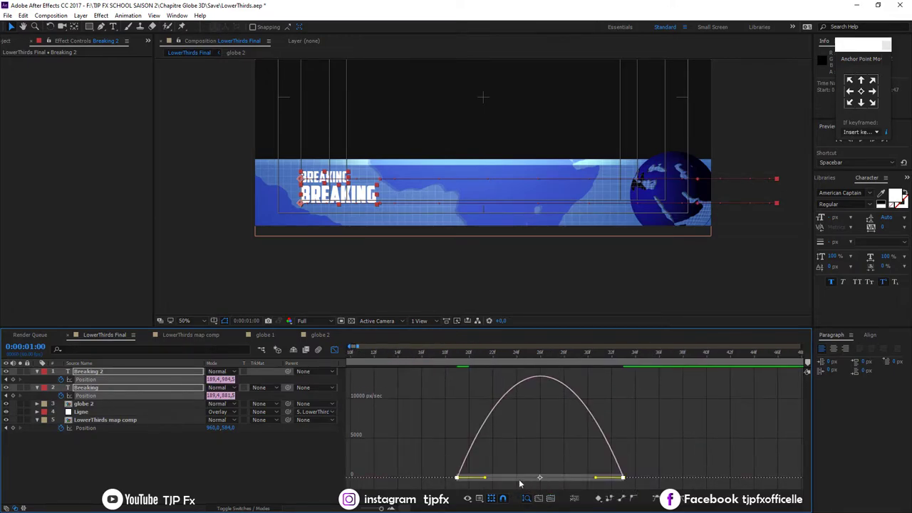
drag(485, 479, 469, 477)
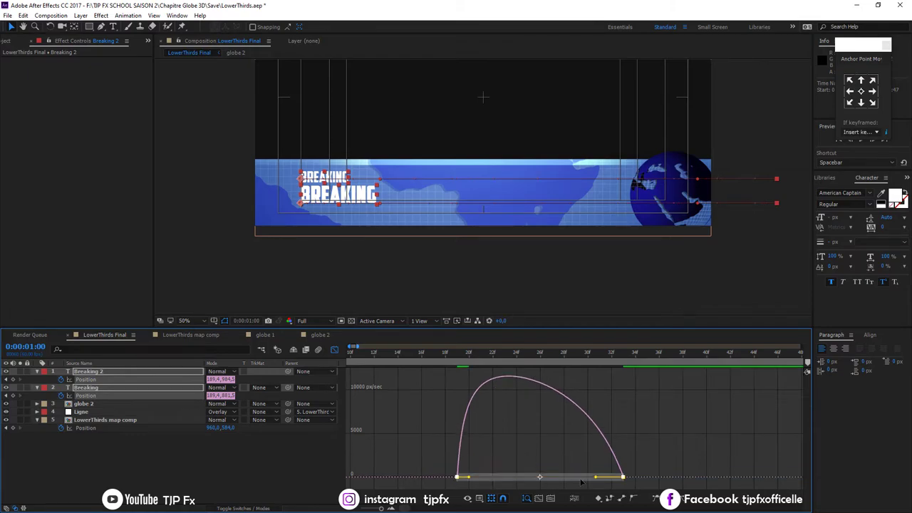
drag(596, 478, 581, 478)
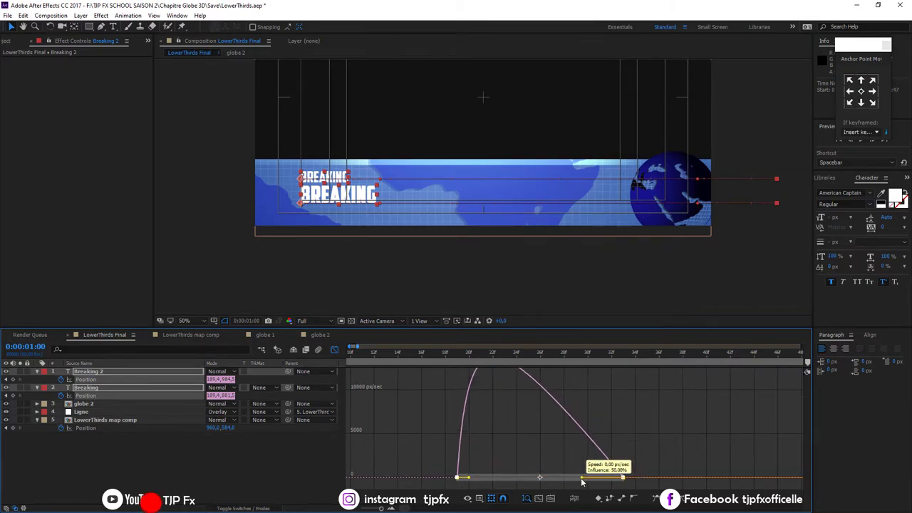
click(334, 350)
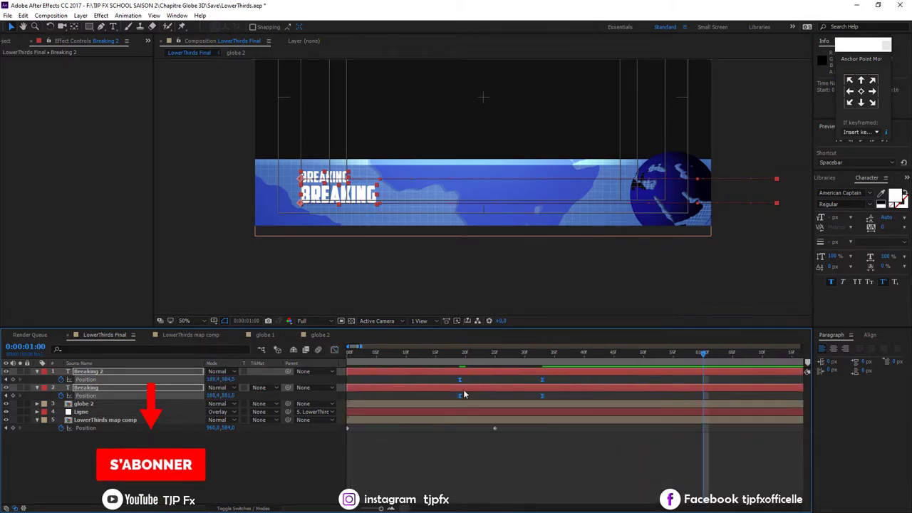
- Delay the Breaking title's start by a few frames to stagger it after Breaking 2
key(minus)
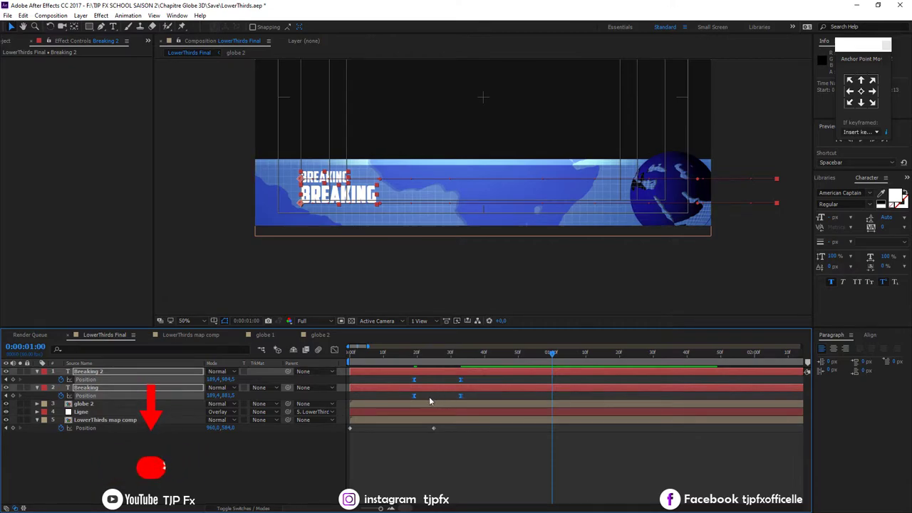
click(430, 394)
drag(431, 395, 448, 394)
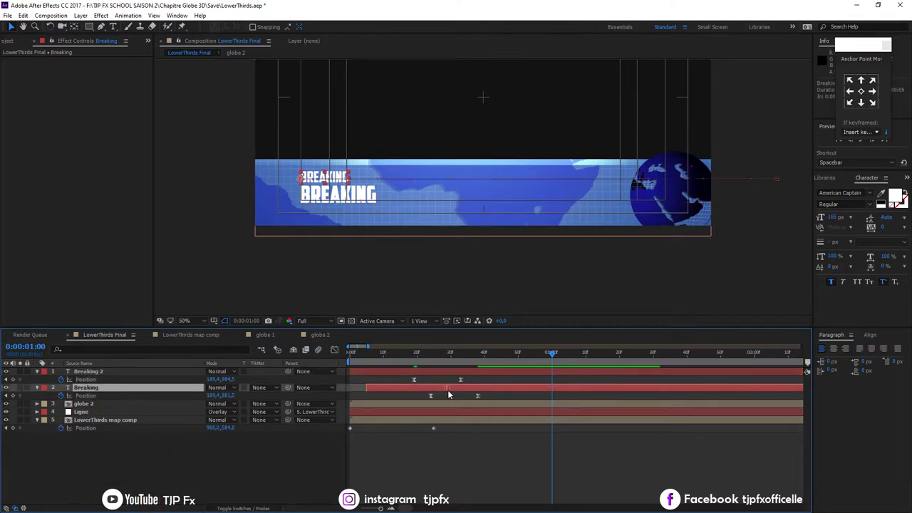
click(412, 363)
drag(412, 362, 463, 363)
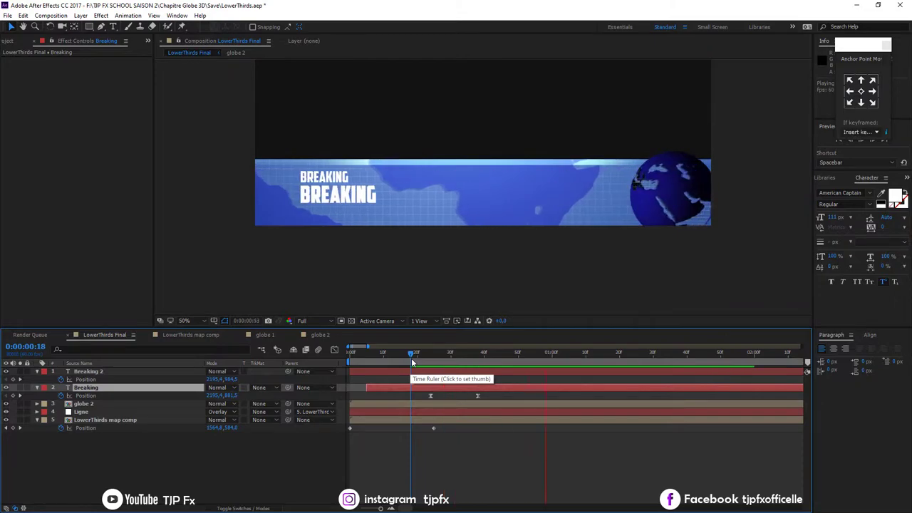
key(minus)
- Push the ending Position keyframes of Breaking and Breaking 2 later and preview the titles
click(387, 379)
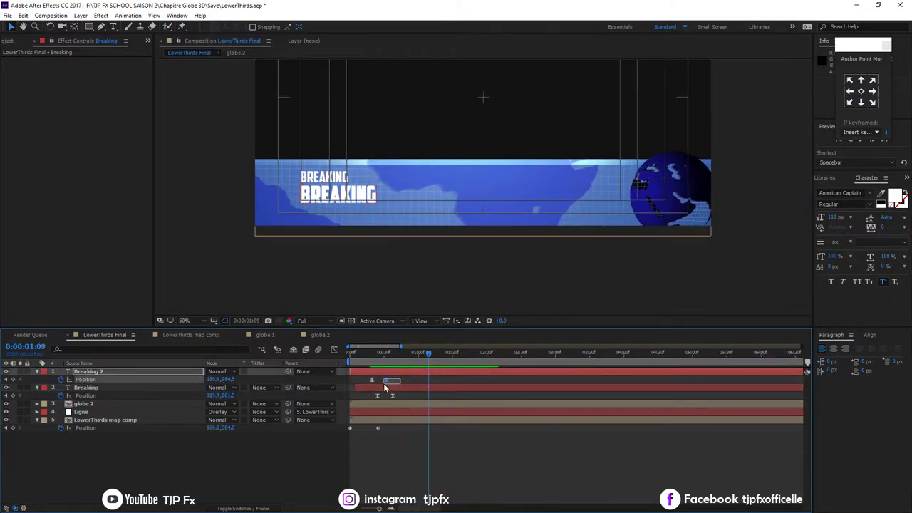
drag(390, 401, 414, 395)
click(372, 355)
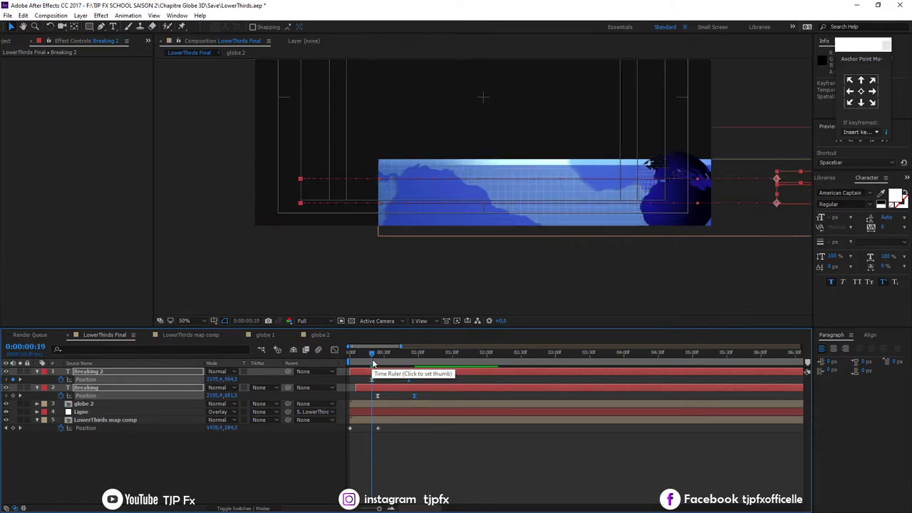
drag(373, 364, 376, 363)
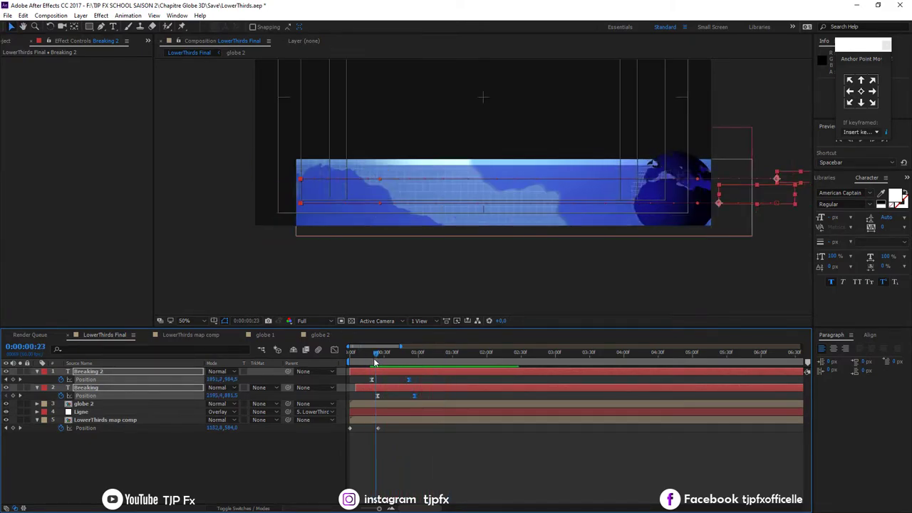
key(space)
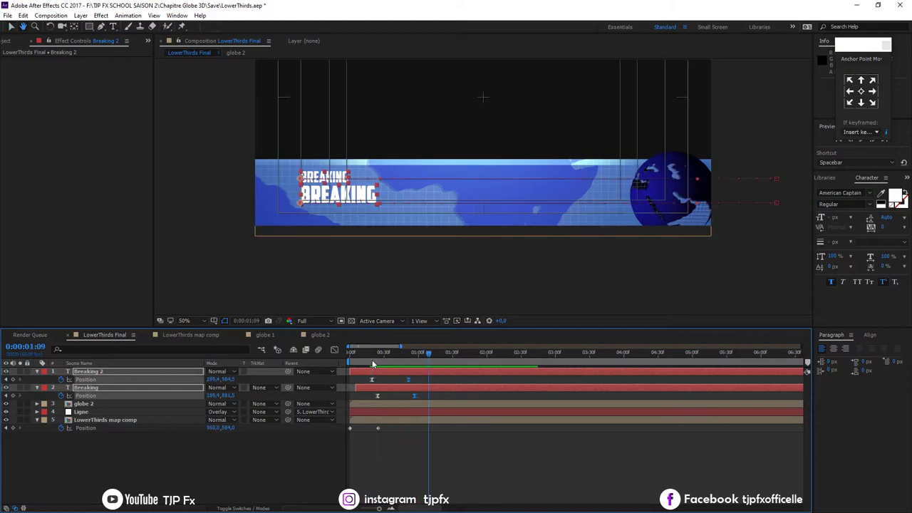
key(space)
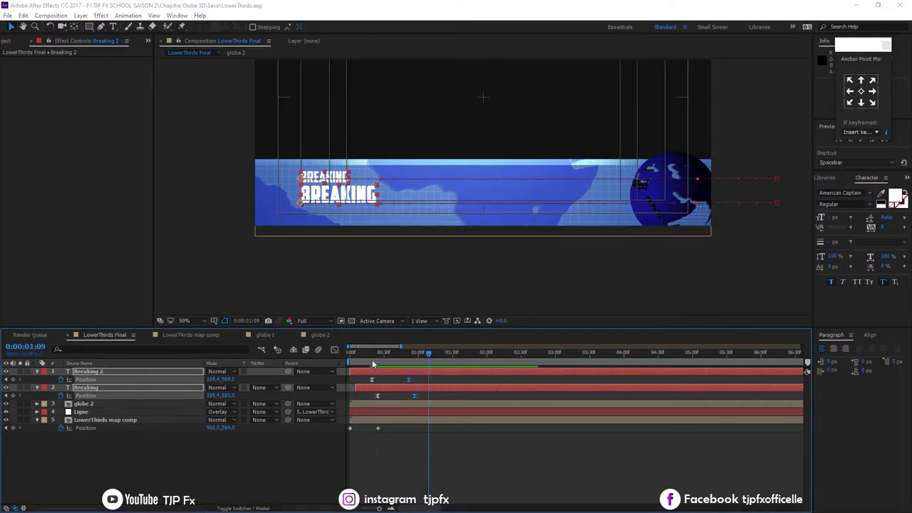
key(ctrl+k)
- Edit the motion-blur shutter angle in Advanced composition settings and replay the title animation
click(332, 193)
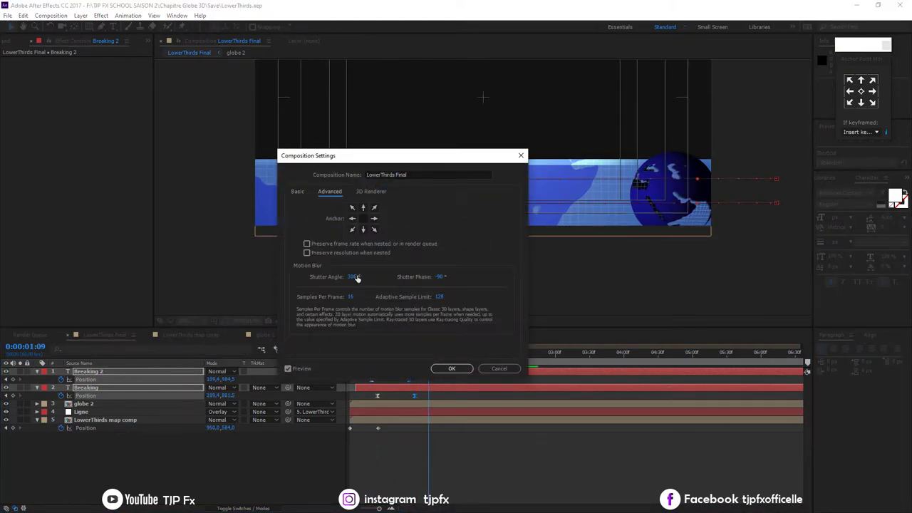
click(353, 278)
key(Return)
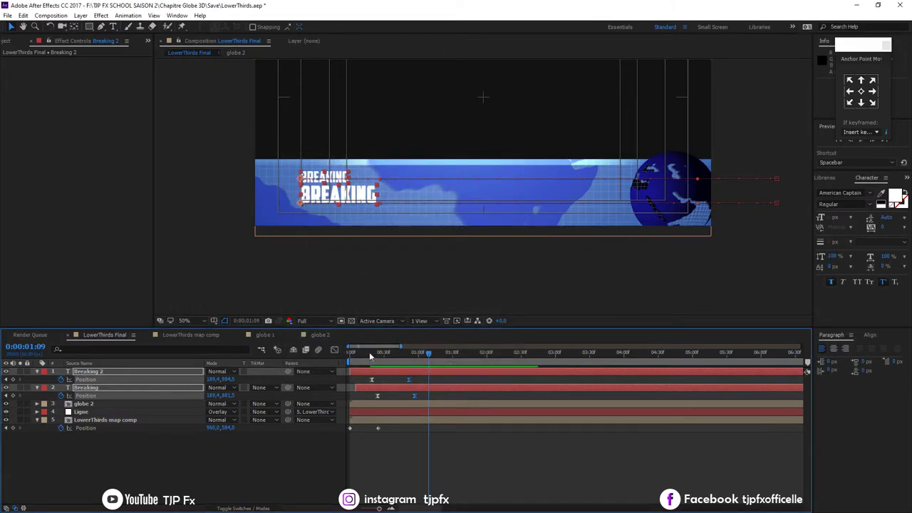
click(371, 360)
key(space)
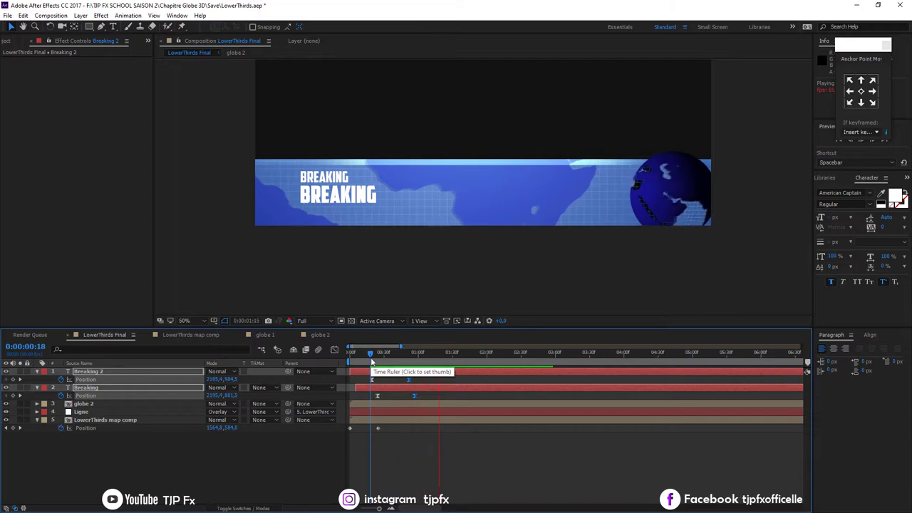
click(372, 355)
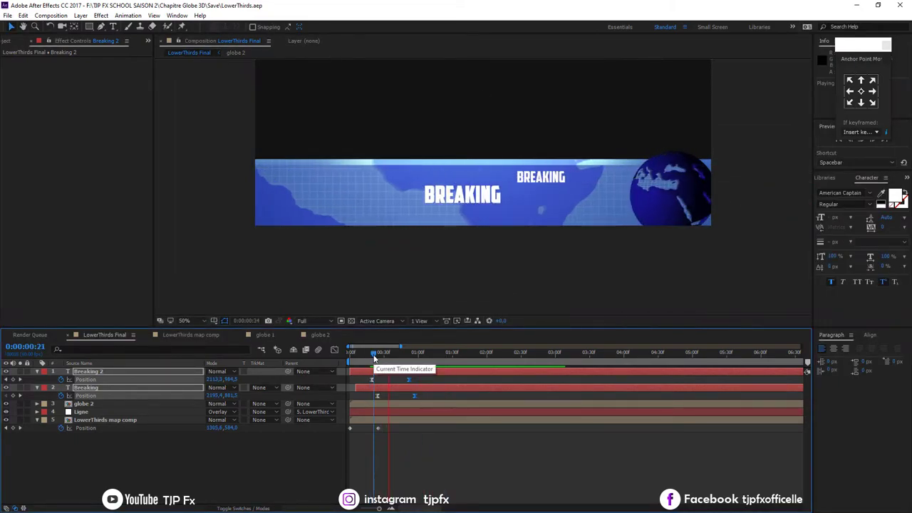
key(space)
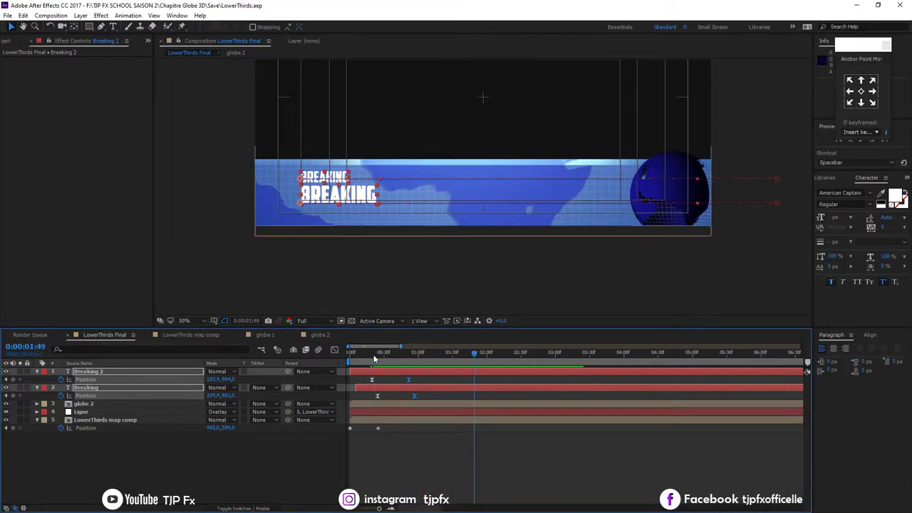
- Light globe 2's CC Sphere with direction -62°, intensity 172 and height 62
click(121, 402)
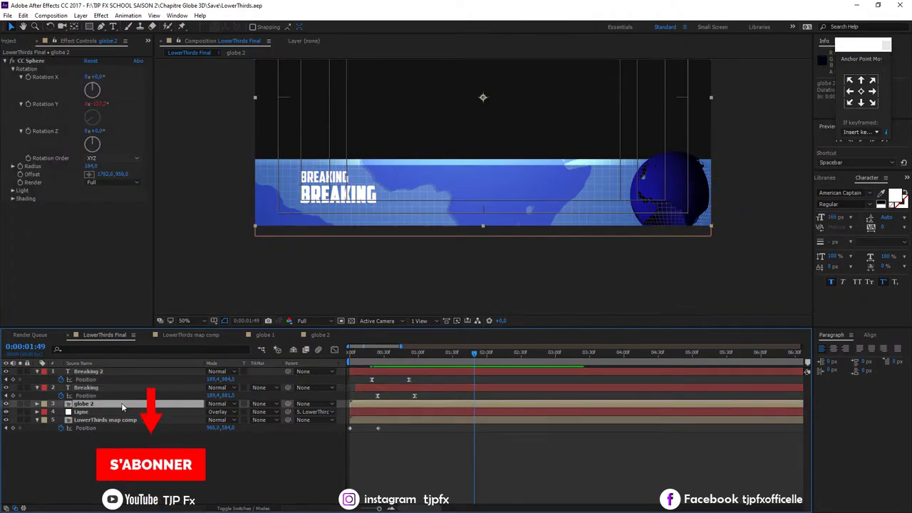
key(slash)
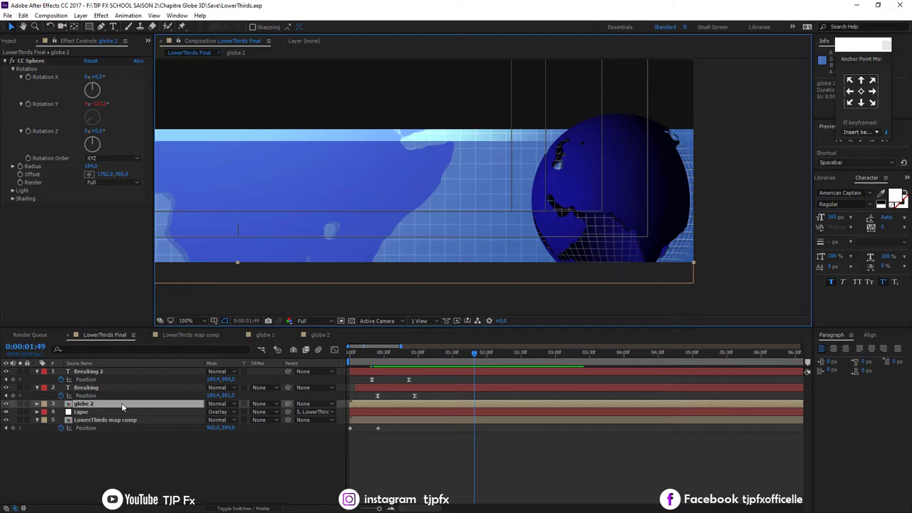
click(12, 191)
drag(112, 222, 127, 219)
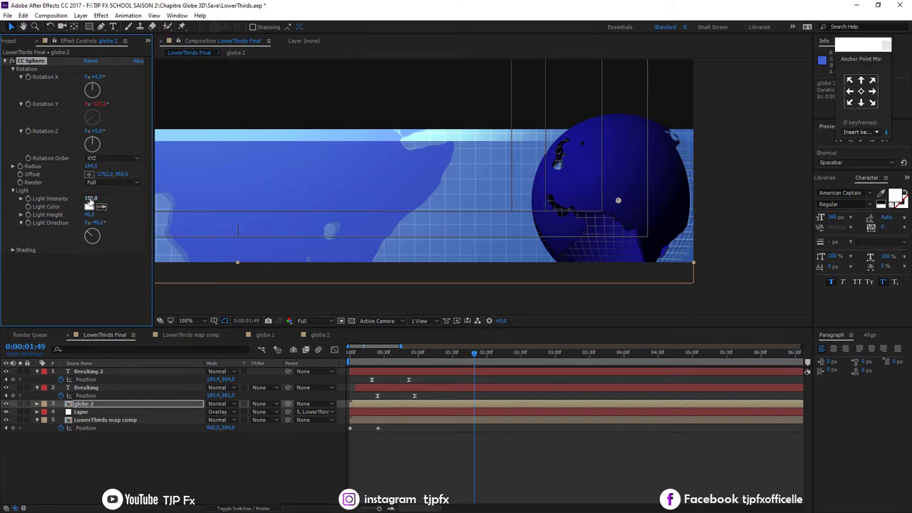
drag(142, 197, 145, 198)
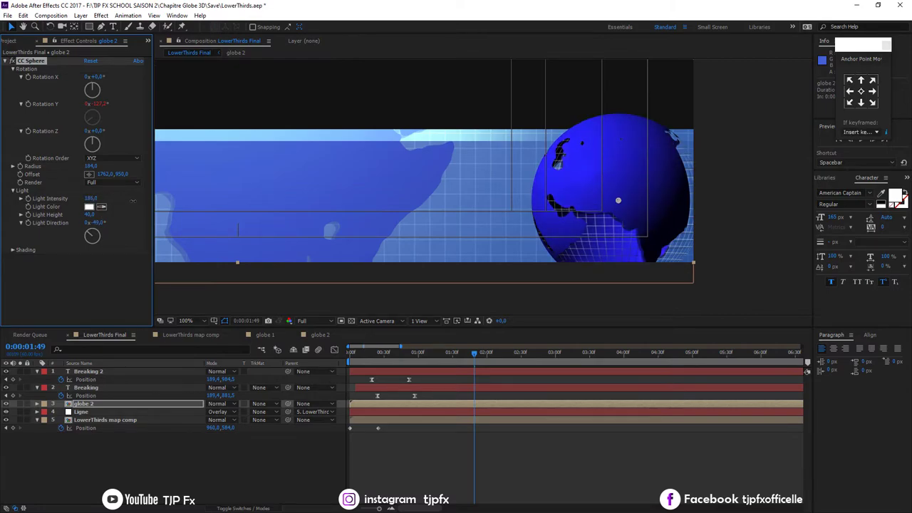
drag(89, 215, 84, 223)
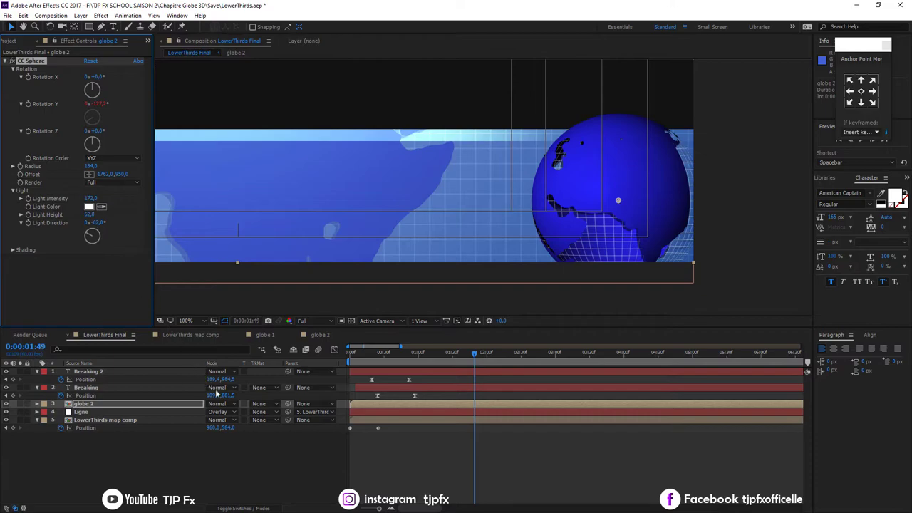
- Try Screen and then Overlay blend modes on the globe 2 layer
click(226, 403)
click(258, 220)
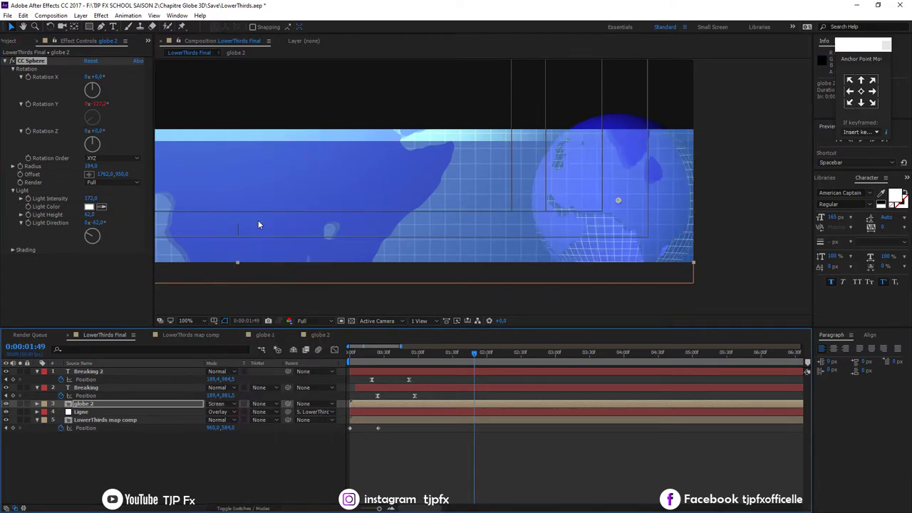
click(218, 405)
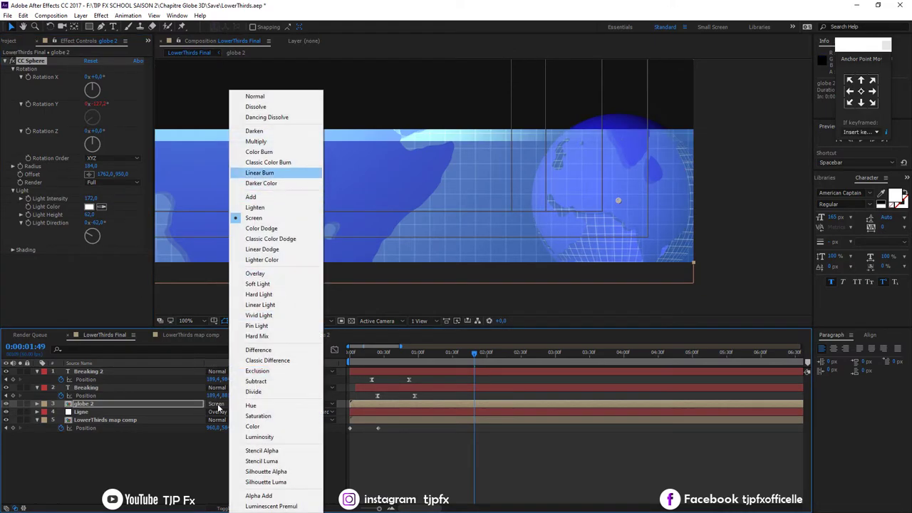
key(n)
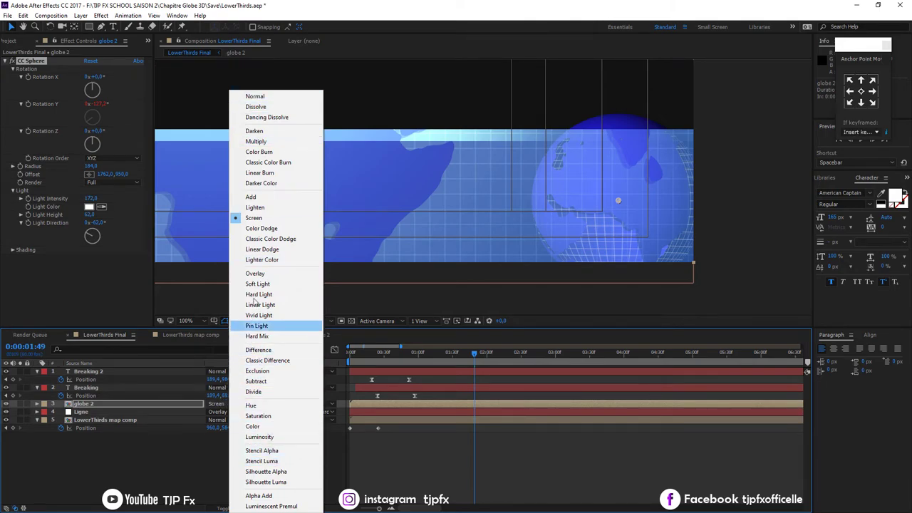
click(255, 273)
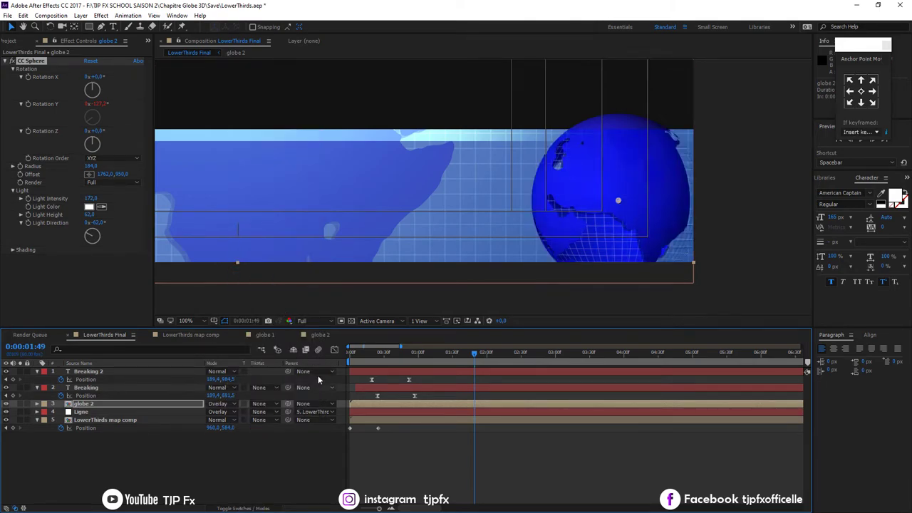
- Hide the guides in the viewer and view the composition at 100%
click(214, 321)
click(247, 342)
click(215, 320)
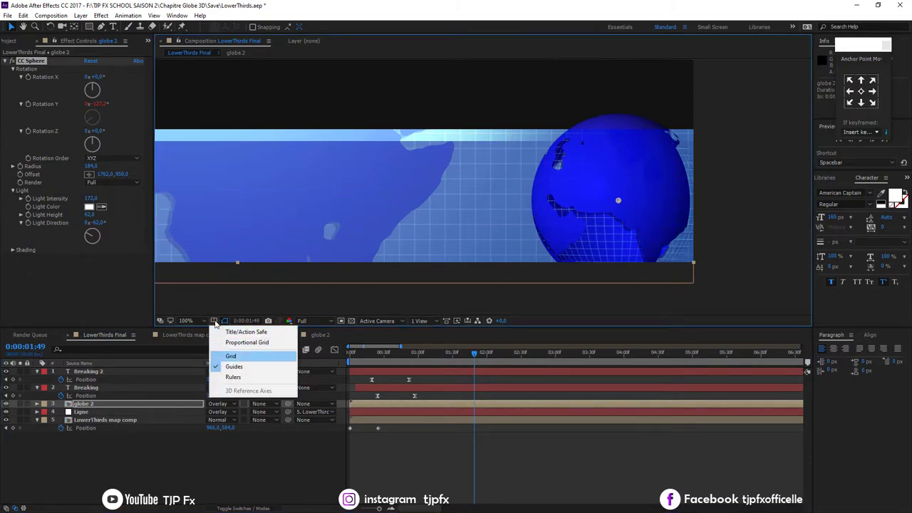
click(405, 265)
scroll(406, 265, down, 2)
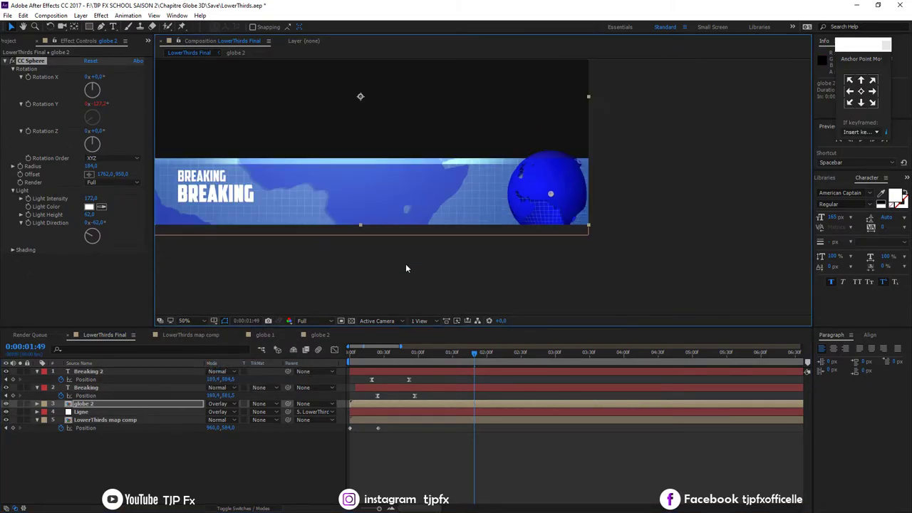
scroll(406, 268, left, 5)
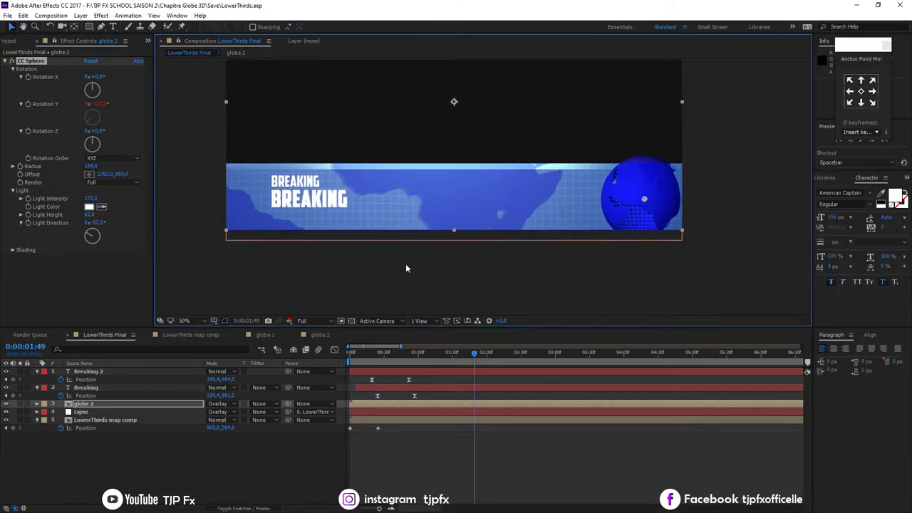
key(period)
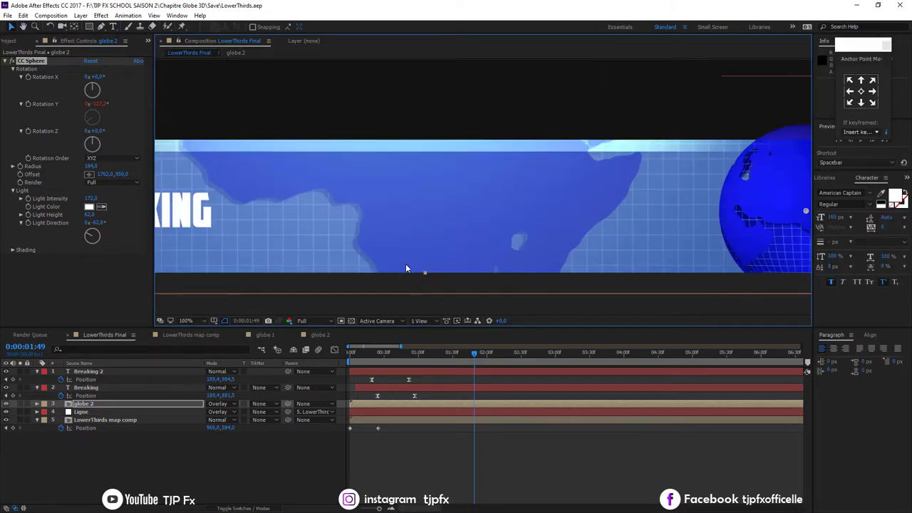
- Return globe 2 to Normal blending and play the banner from the start at 50%
click(216, 403)
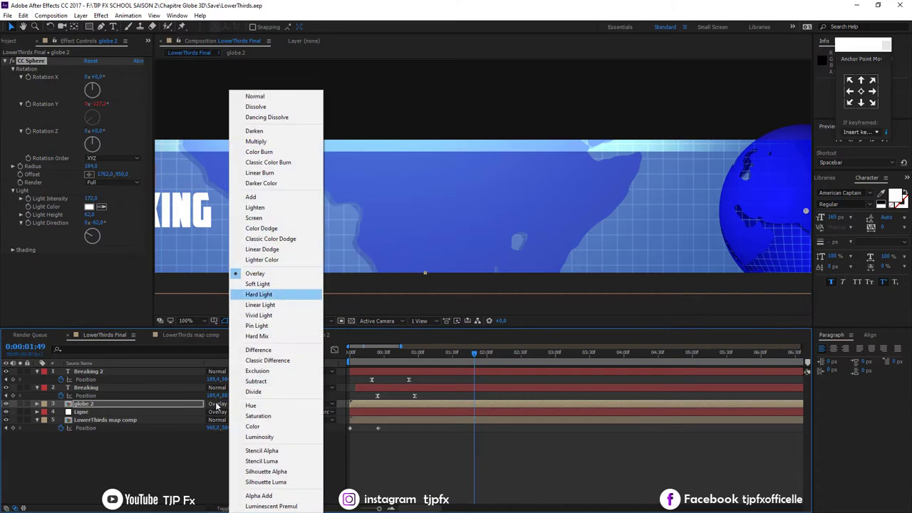
click(251, 96)
key(comma)
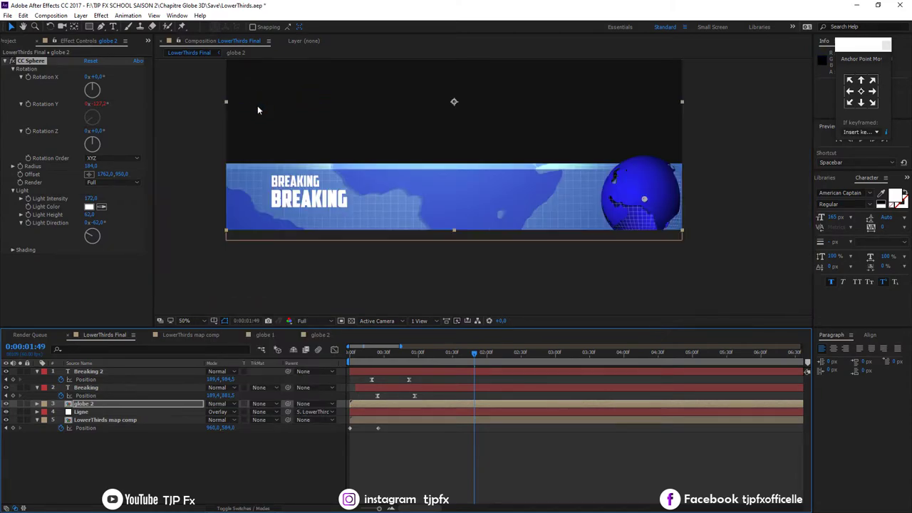
key(space)
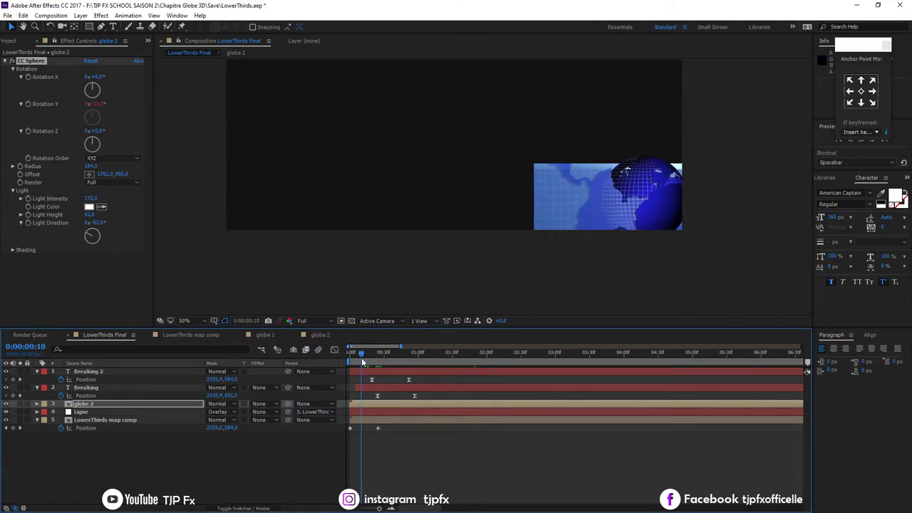
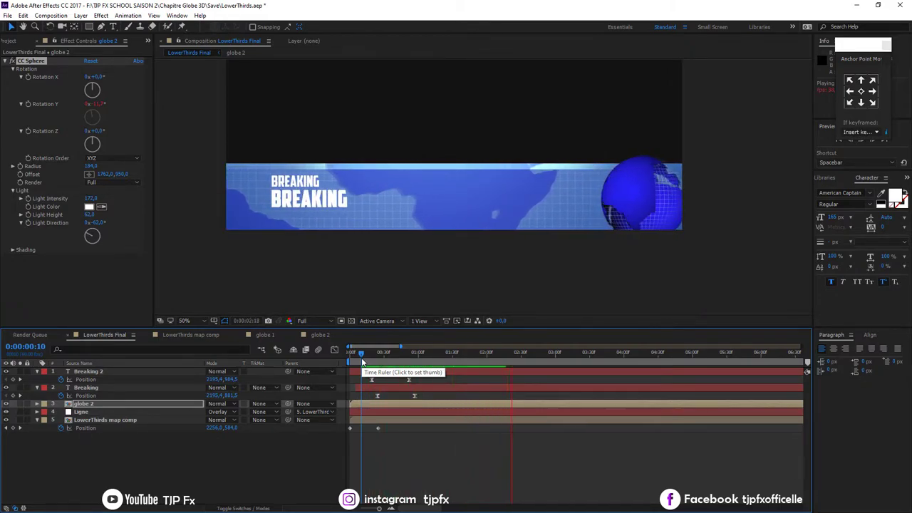
- Save the project and raise the CC Sphere Light Intensity to brighten the globe
key(ctrl+s)
key(space)
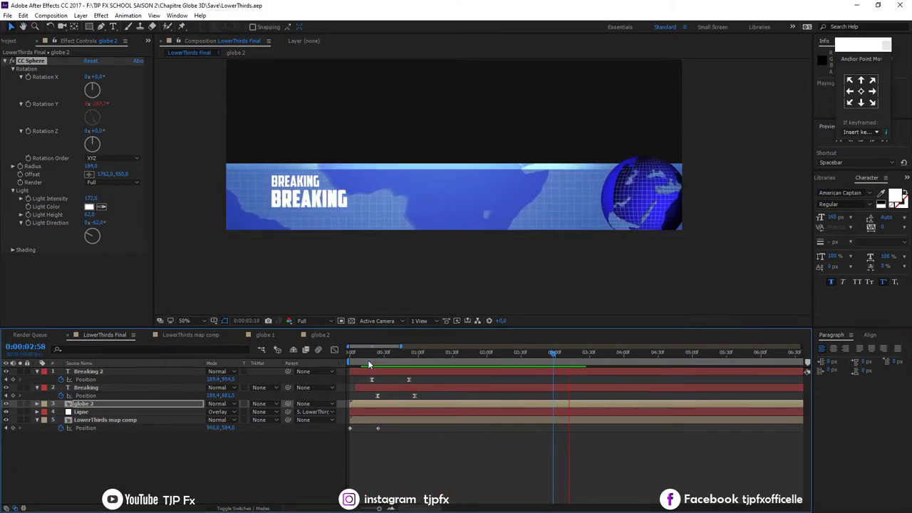
key(space)
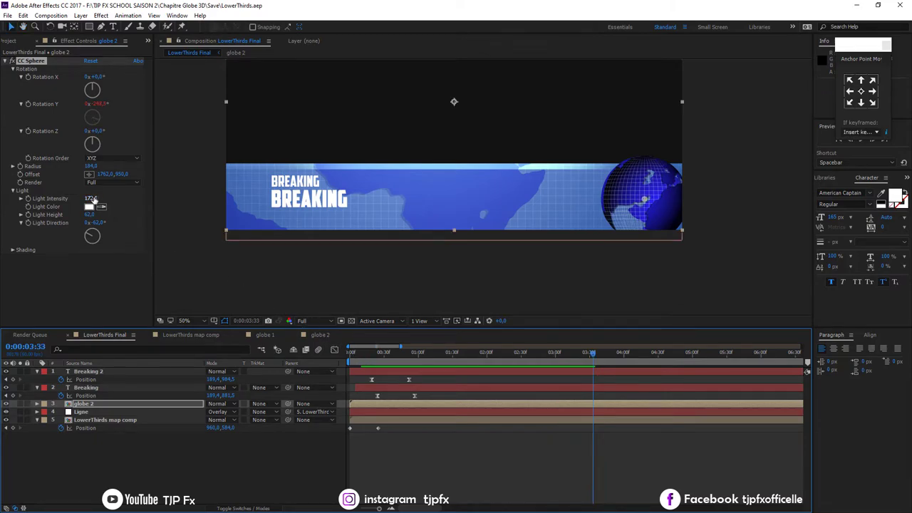
drag(93, 199, 112, 194)
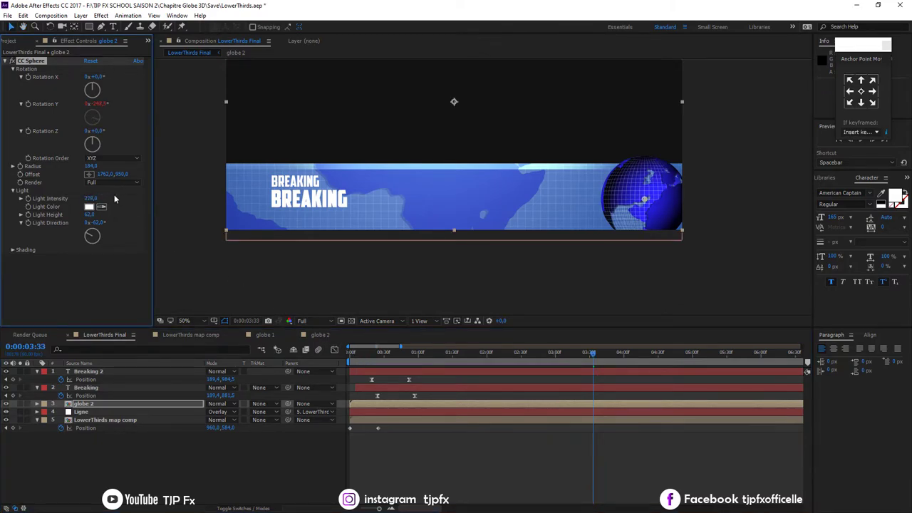
- Preview the lower-third animation and scrub to where the banner is fully in at 100% view
key(space)
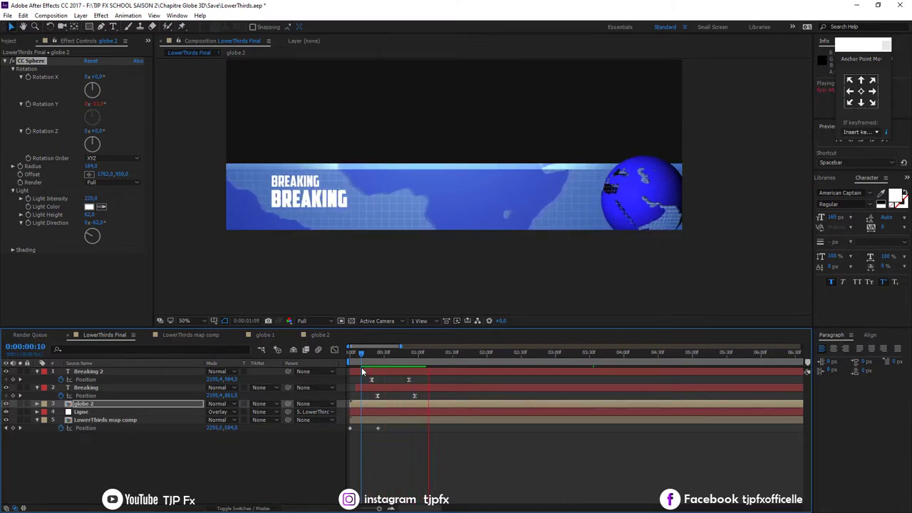
drag(361, 368, 418, 360)
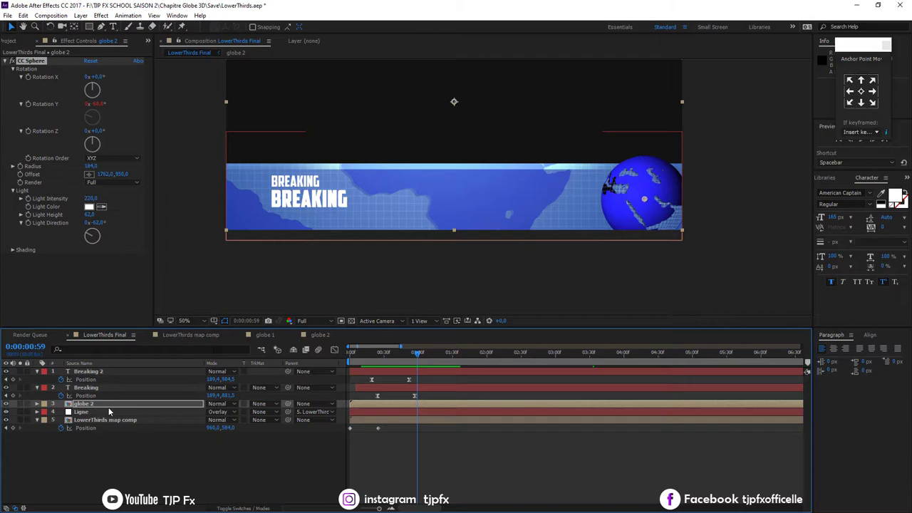
drag(397, 355, 449, 354)
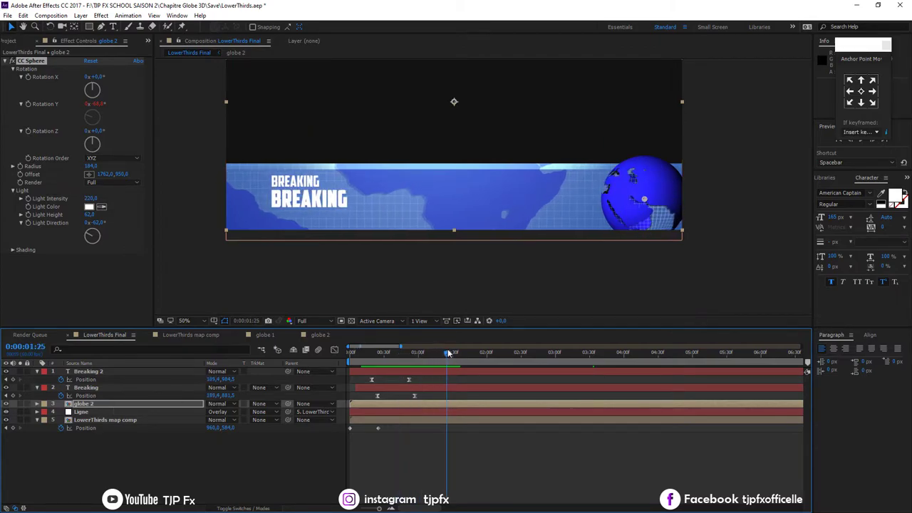
key(period)
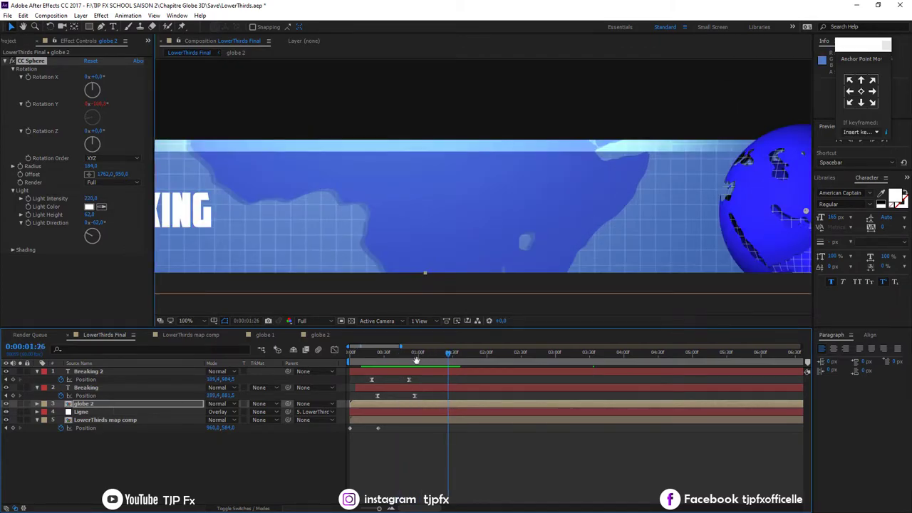
click(185, 447)
- Apply a Gradient Ramp effect to the large Breaking 2 title
click(314, 238)
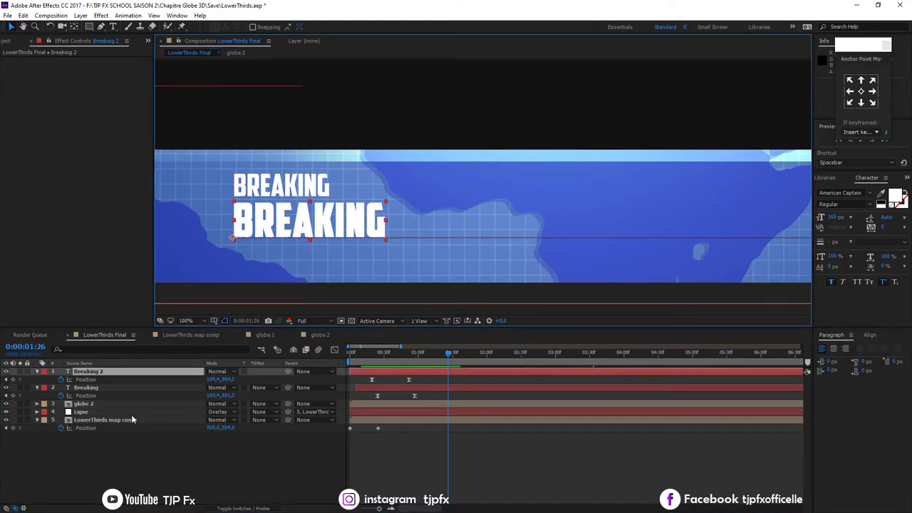
key(ctrl+space)
text(gr)
key(Return)
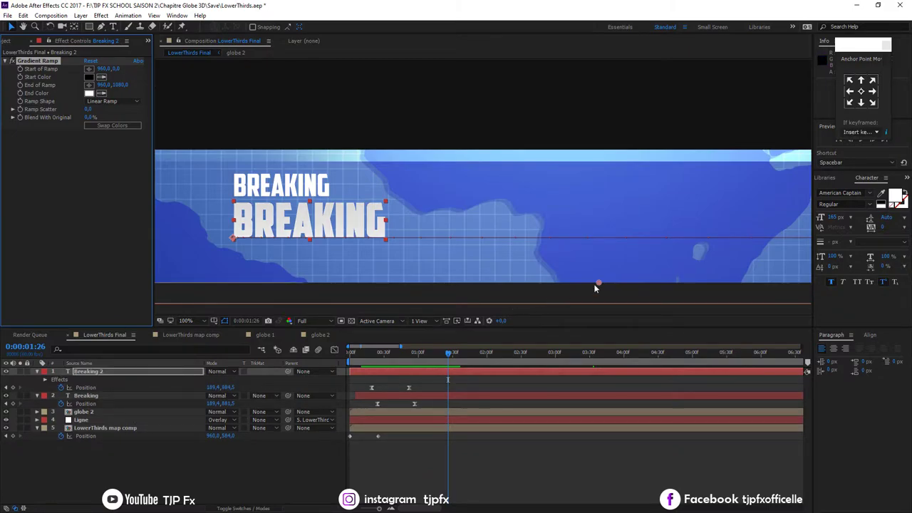
- Place the ramp start and end points on the BREAKING letters and swap the colours to run white to black
drag(596, 286, 309, 296)
scroll(308, 293, down, 2)
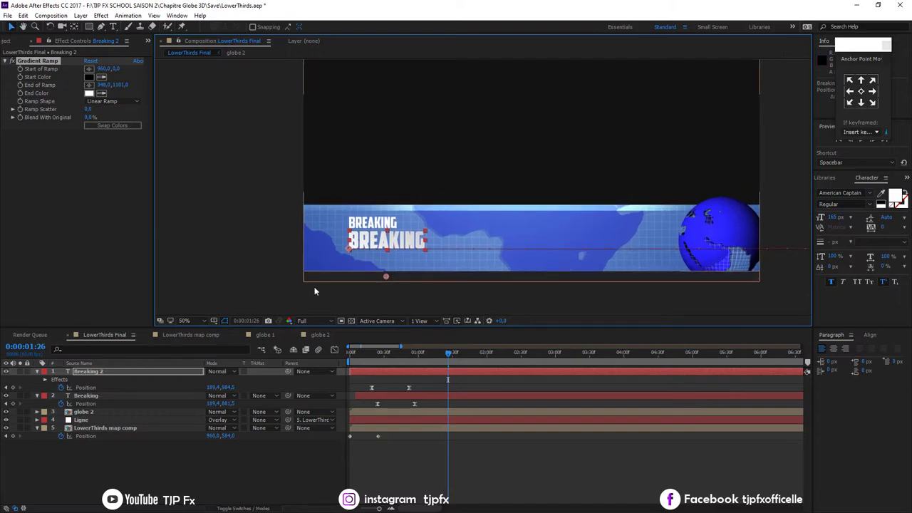
scroll(467, 154, down, 2)
drag(457, 185, 438, 216)
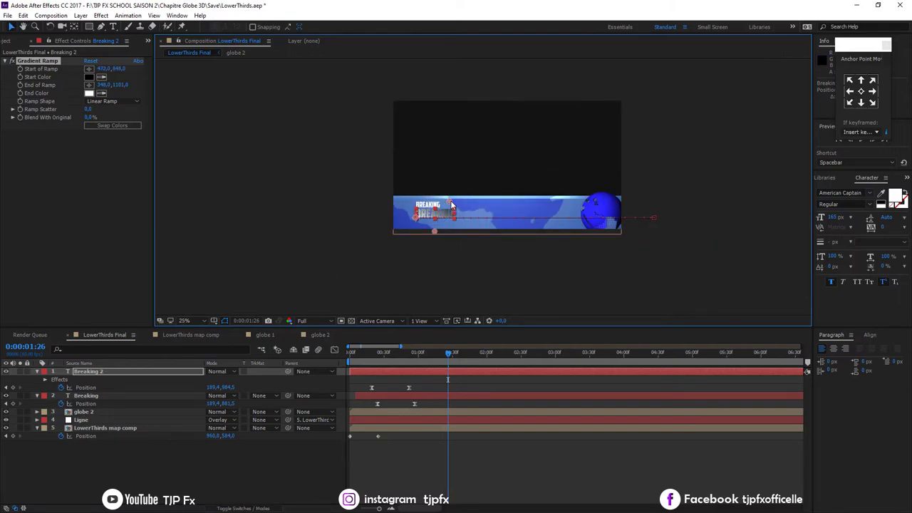
key(period)
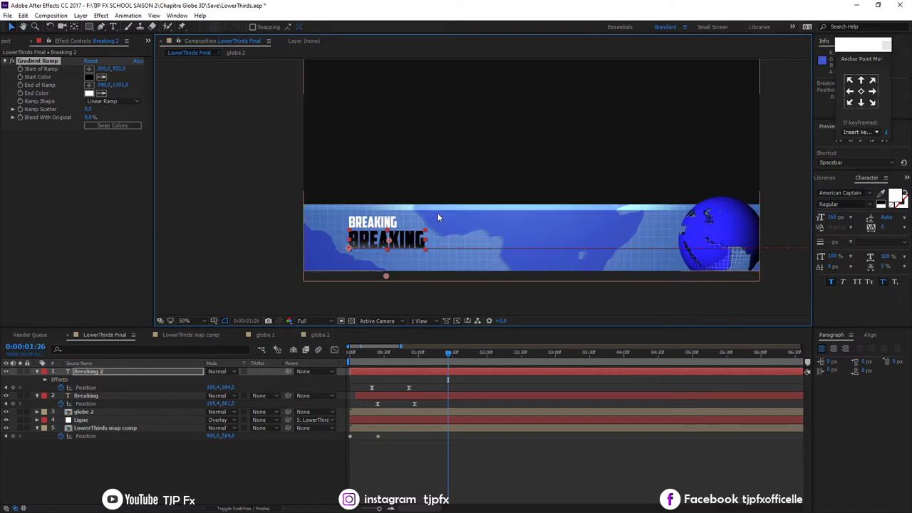
click(100, 125)
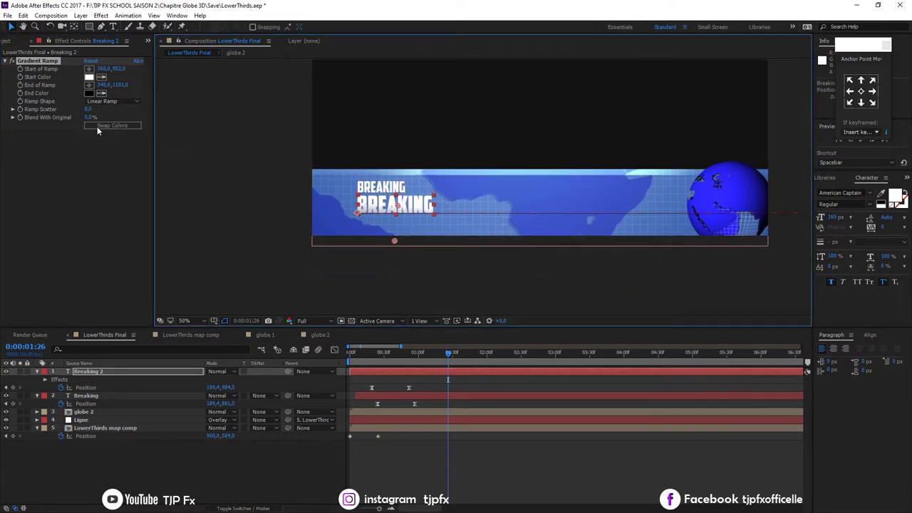
scroll(359, 213, up, 2)
drag(318, 212, 360, 209)
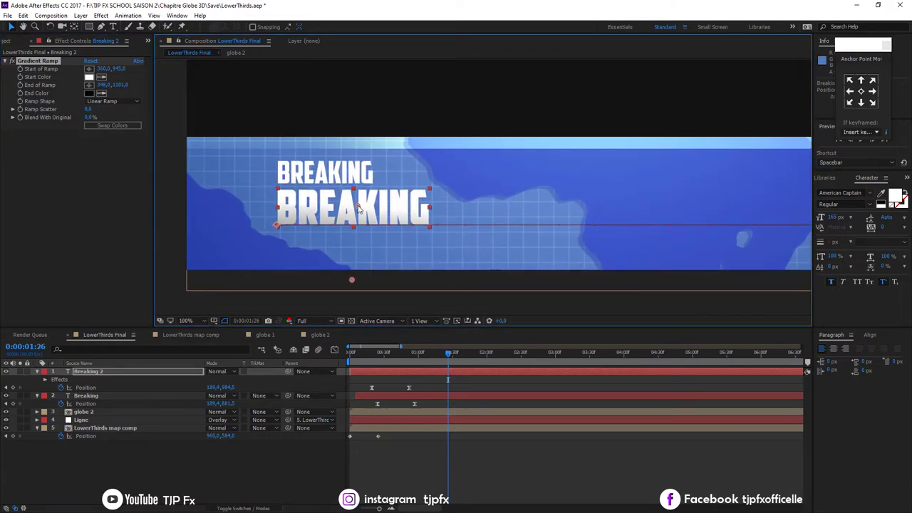
drag(352, 280, 357, 259)
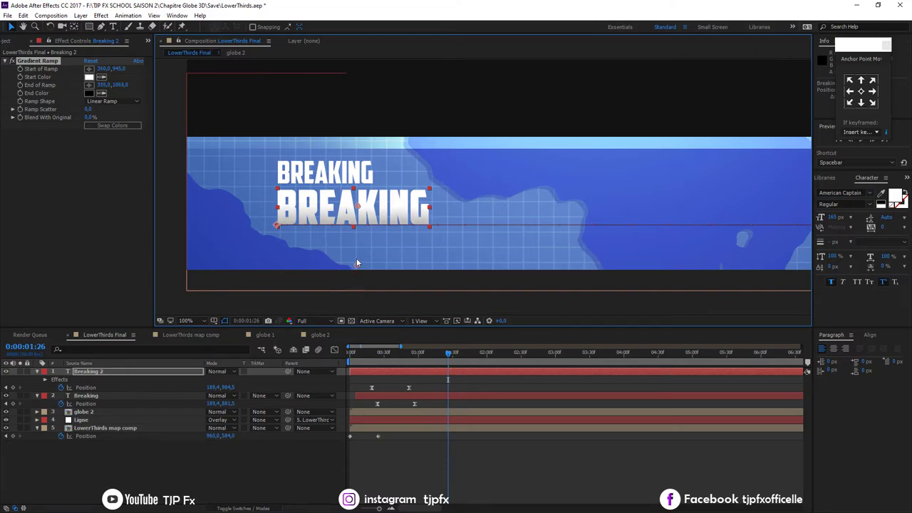
- Change the Gradient Ramp end colour to dark navy and raise the end point toward the letters
click(89, 93)
click(320, 234)
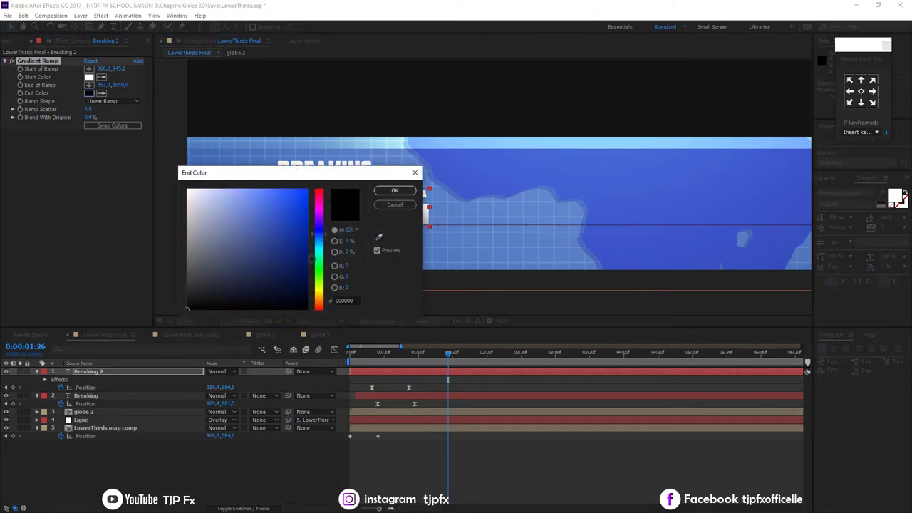
click(301, 287)
click(395, 191)
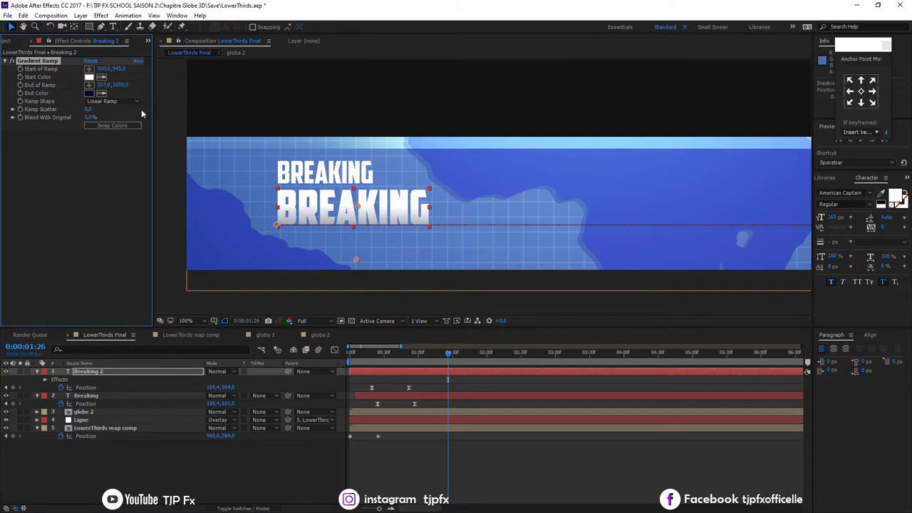
click(89, 93)
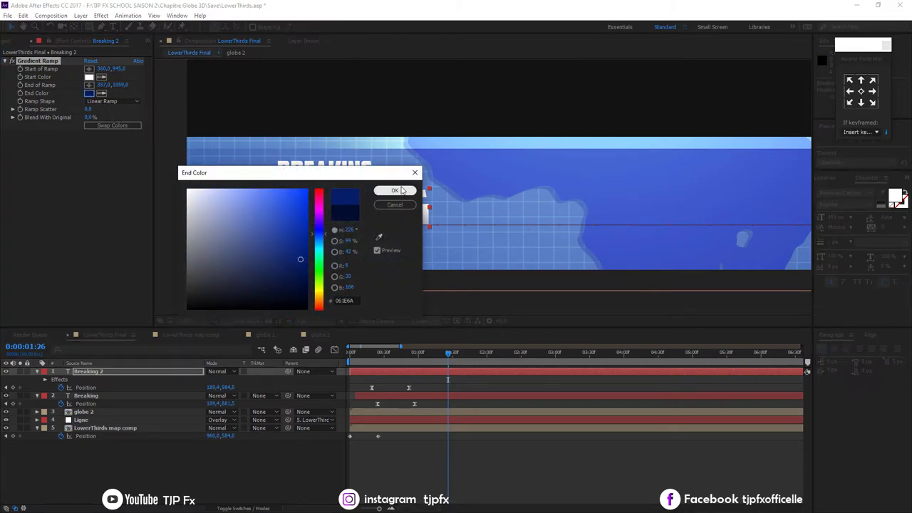
click(401, 190)
drag(356, 257, 356, 243)
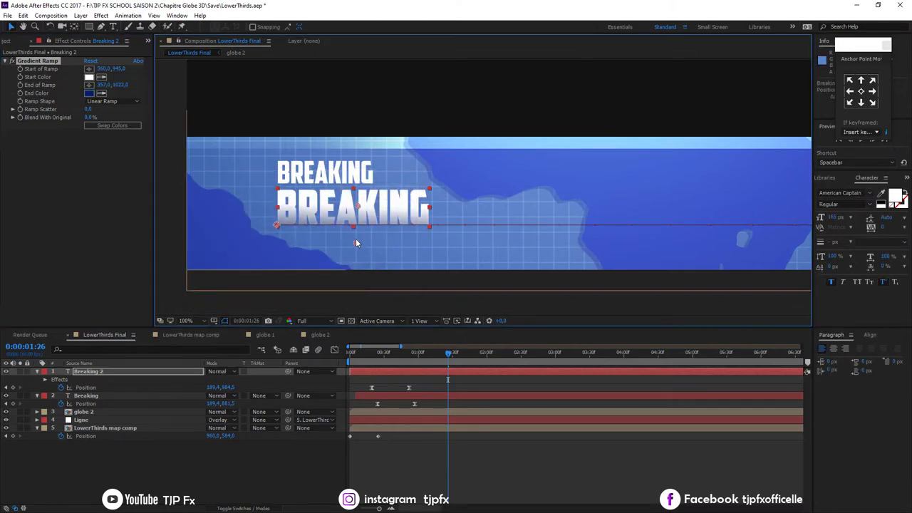
scroll(356, 238, up, 3)
scroll(356, 238, down, 1)
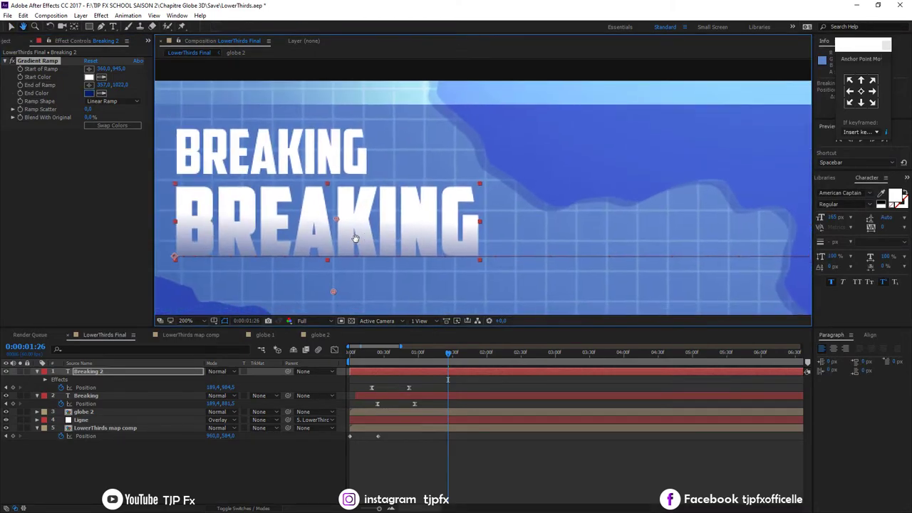
click(30, 63)
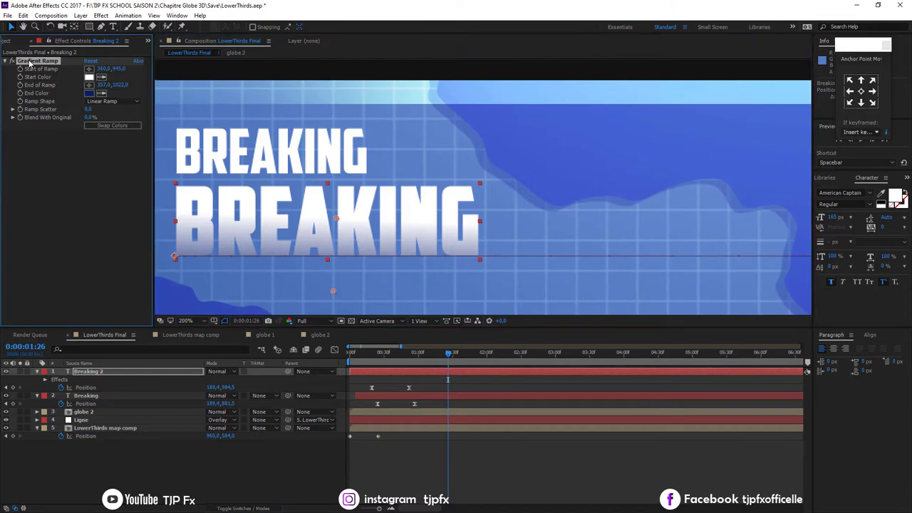
- Reposition the upper BREAKING title's gradient points so it reads mostly white fading to navy
click(302, 168)
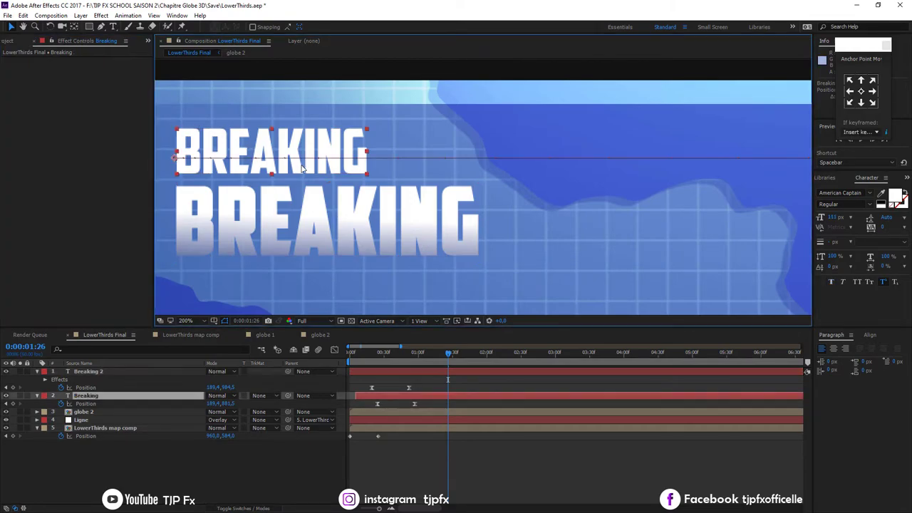
drag(333, 294, 274, 254)
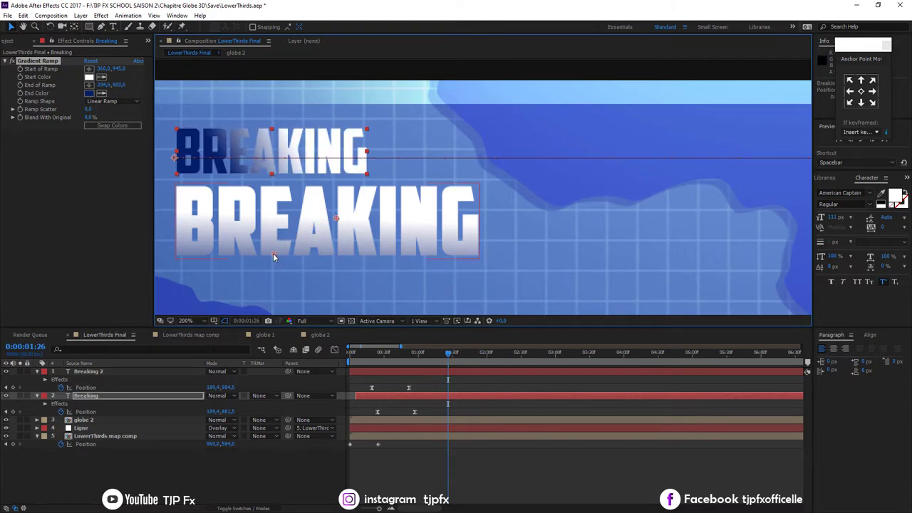
drag(336, 217, 289, 272)
drag(305, 160, 291, 155)
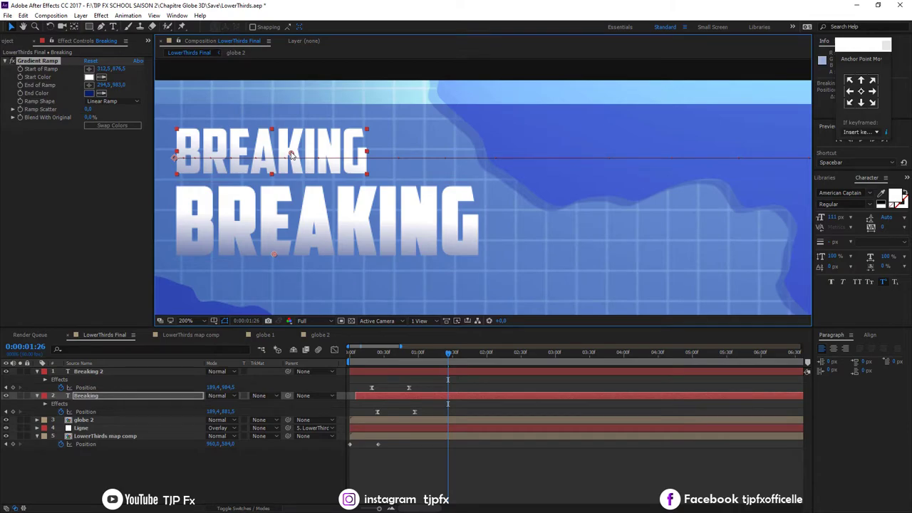
- Add a Drop Shadow to the upper title with 218° direction and distance 2.0
key(ctrl+space)
text(d)
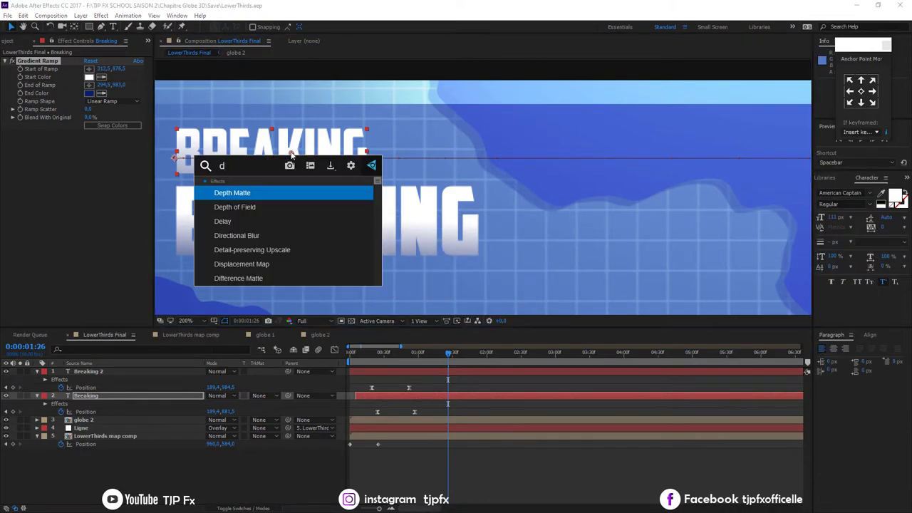
text(rop)
key(Return)
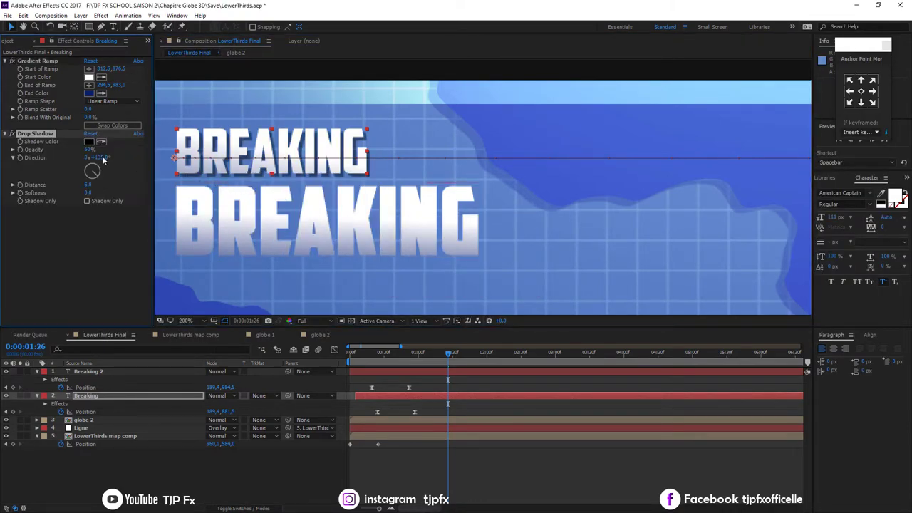
drag(101, 155, 161, 156)
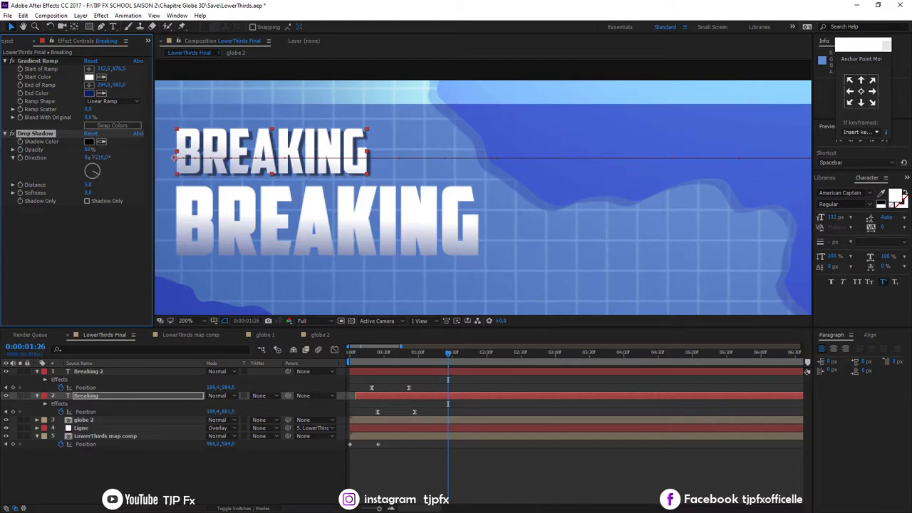
mouse_move(96, 157)
mouse_down()
mouse_move(88, 188)
mouse_move(75, 187)
mouse_move(88, 187)
mouse_up()
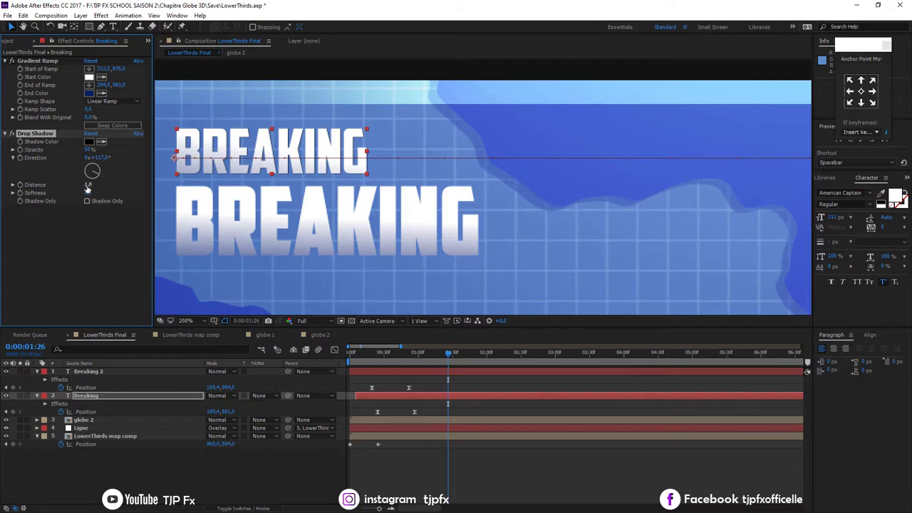
click(87, 185)
text(2)
key(Return)
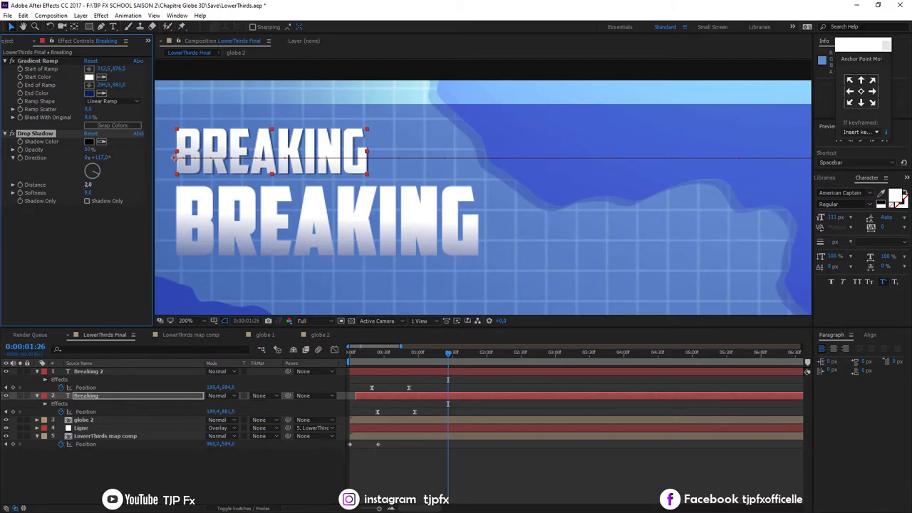
mouse_move(98, 158)
mouse_down()
mouse_move(128, 157)
mouse_move(115, 157)
mouse_up()
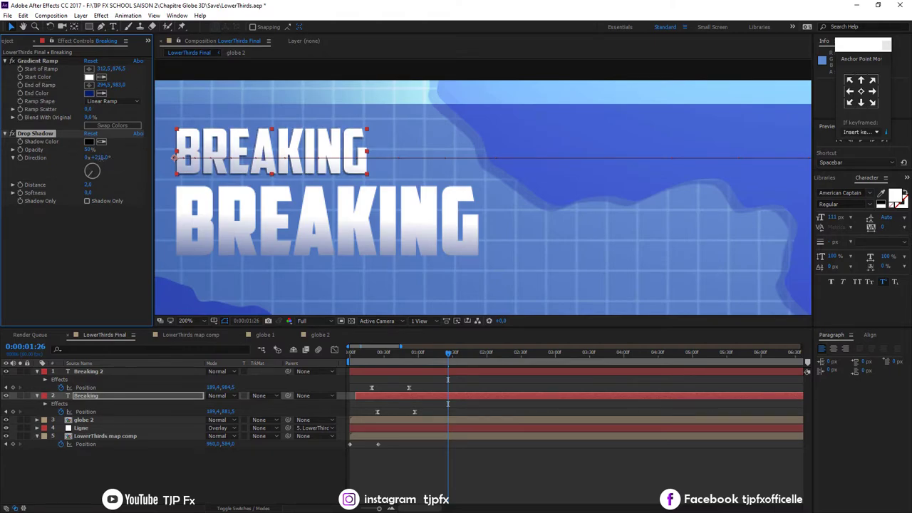
click(251, 230)
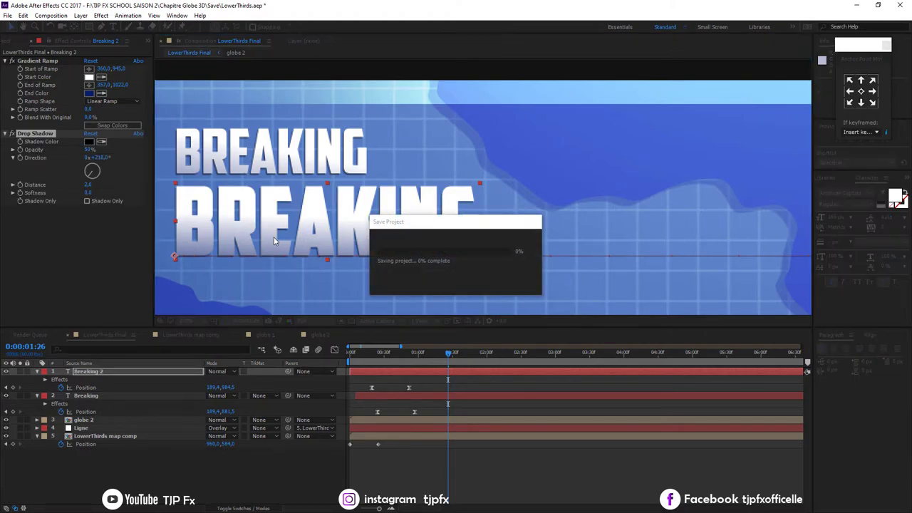
- Zoom the view out to 50% and preview the BREAKING titles and globe from near the start
key(comma)
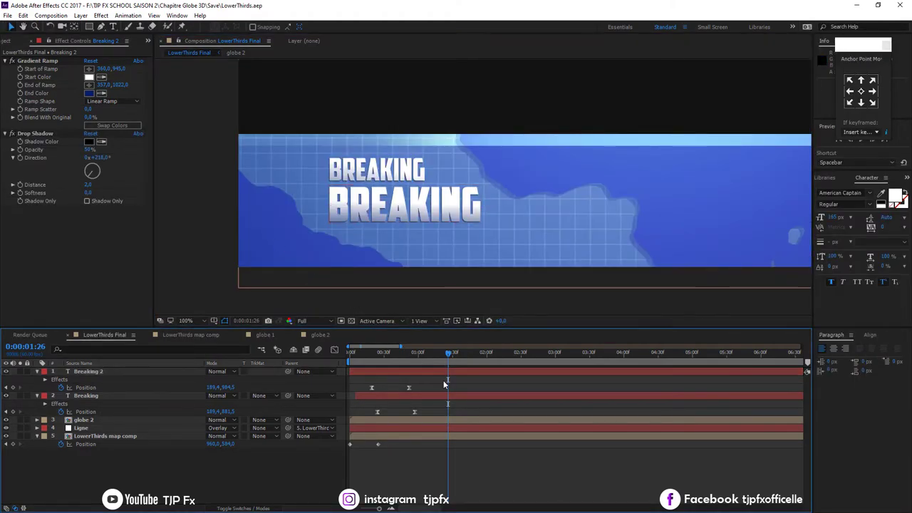
key(comma)
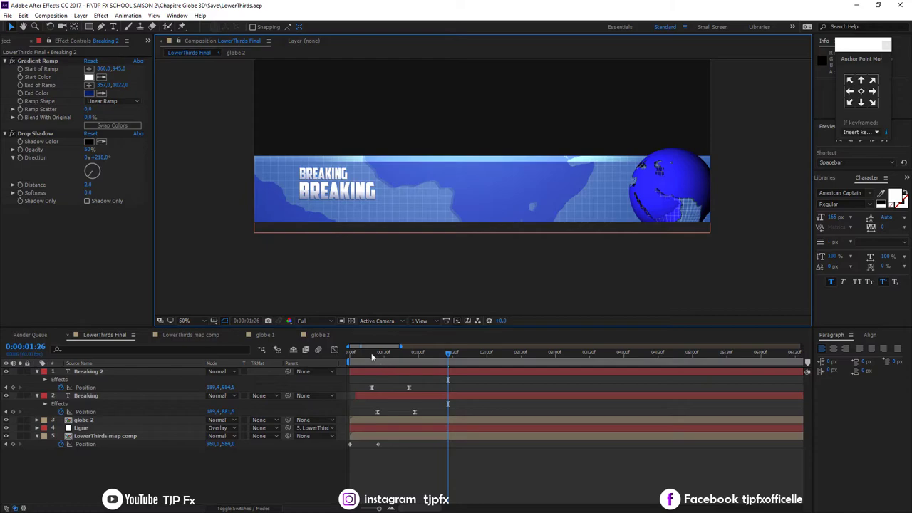
click(365, 354)
key(space)
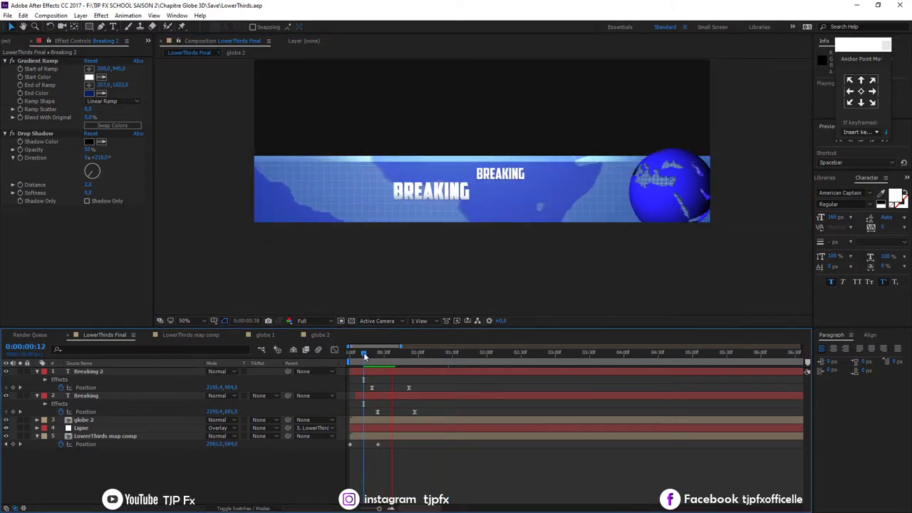
key(space)
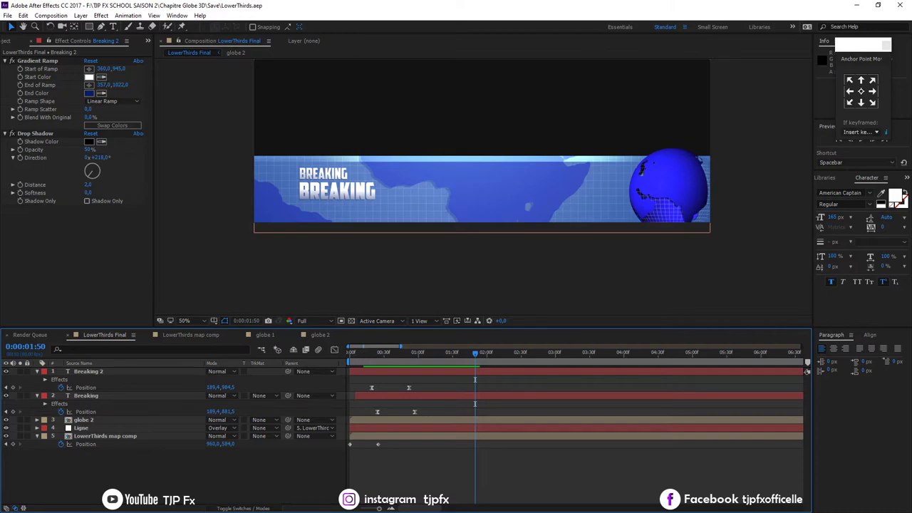
click(448, 201)
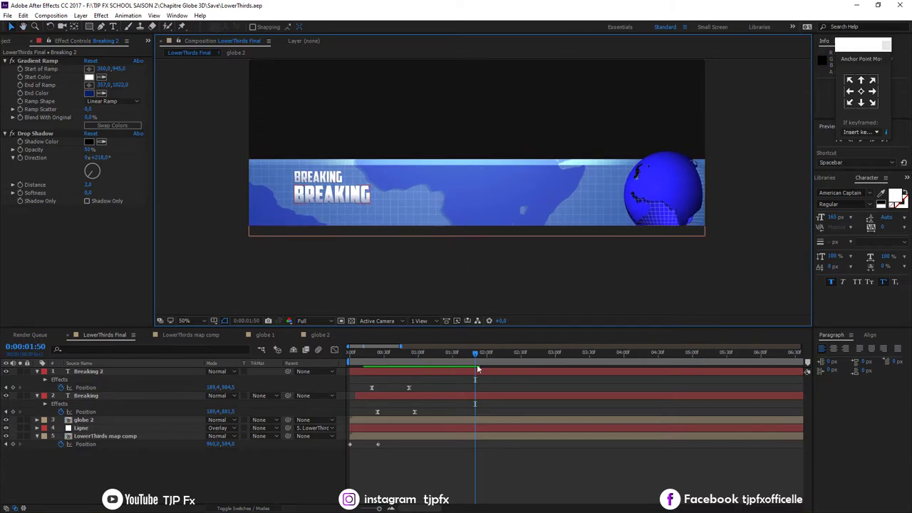
key(ctrl+t)
- Create a text layer on the banner reading 'YouTube evolution 2021'
click(452, 194)
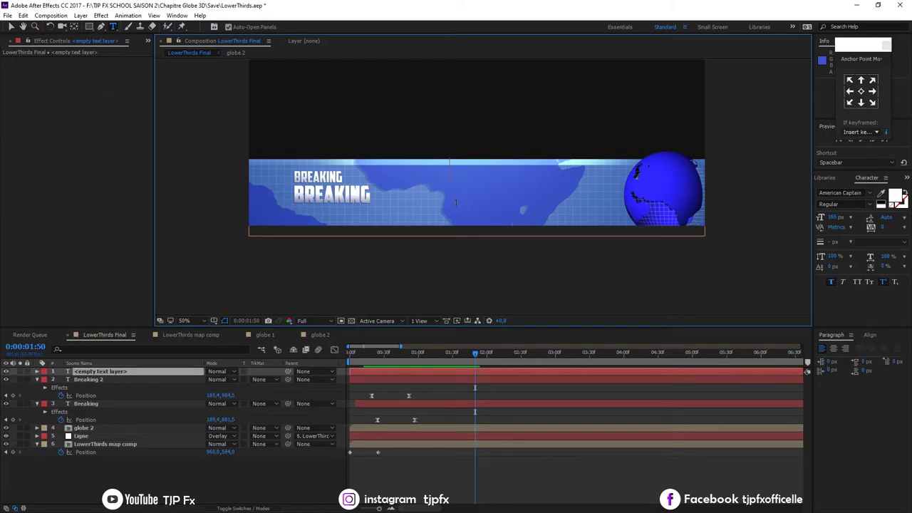
text(Yo)
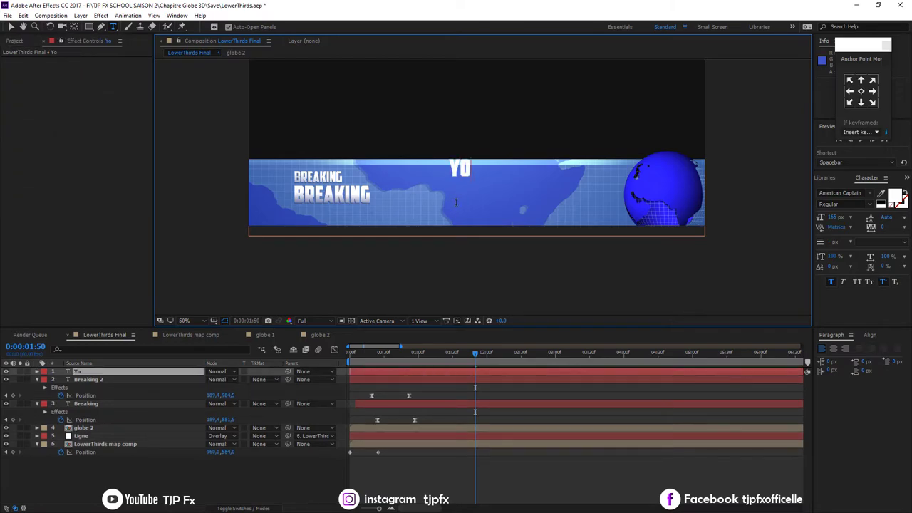
text(uTub)
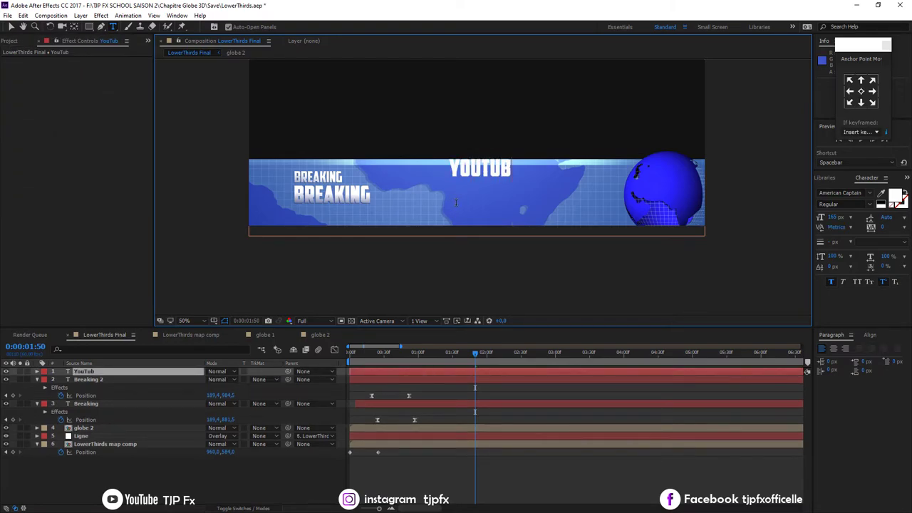
text(e)
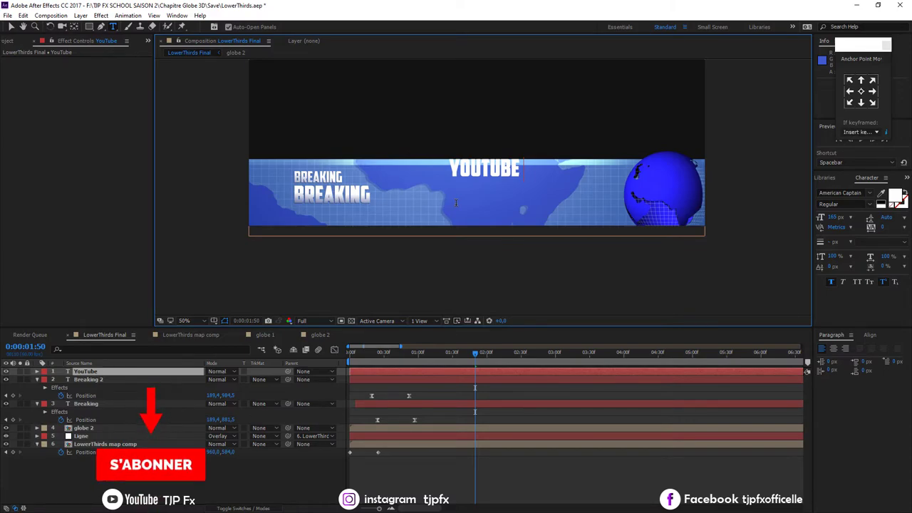
text(is f)
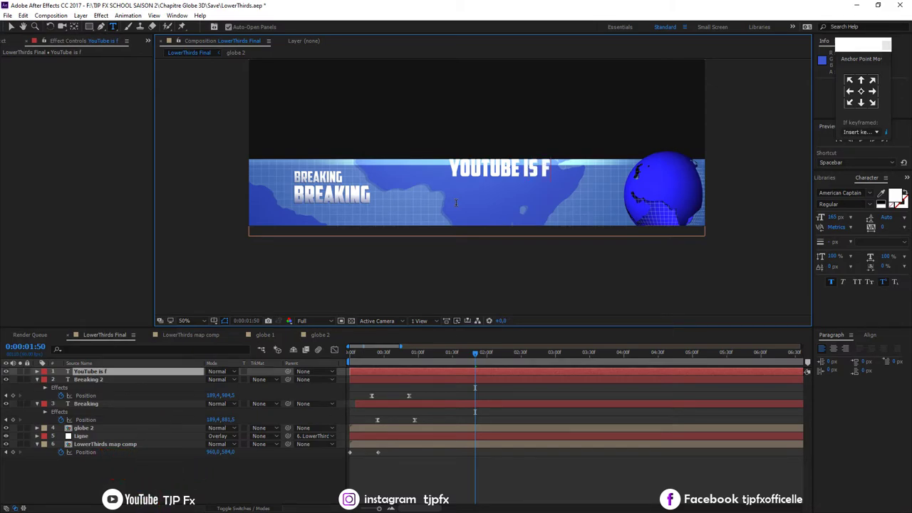
key(BackSpace)
key(BackSpace)
key(BackSpace)
key(BackSpace)
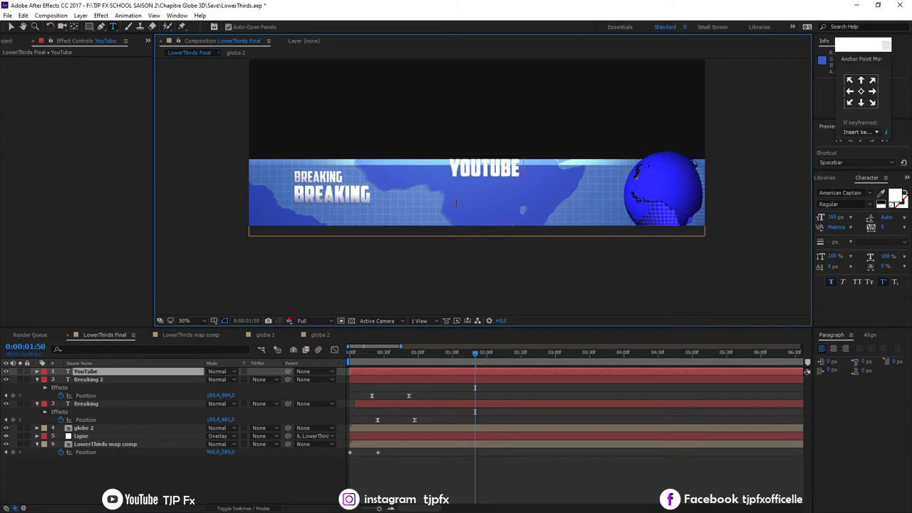
text(evolu)
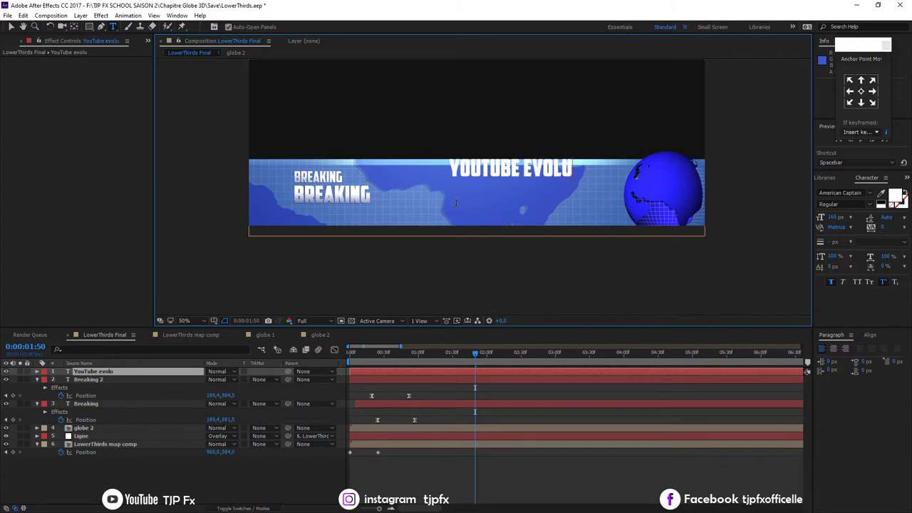
text(tion)
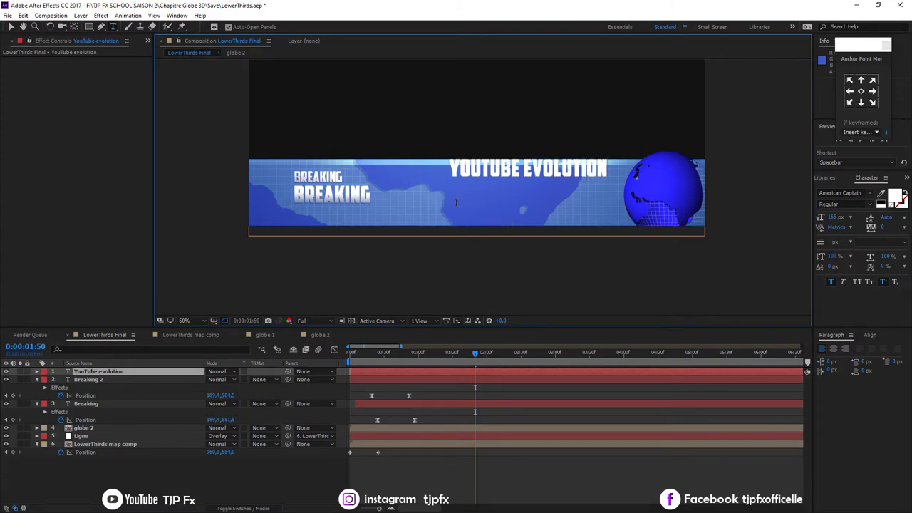
text( 202)
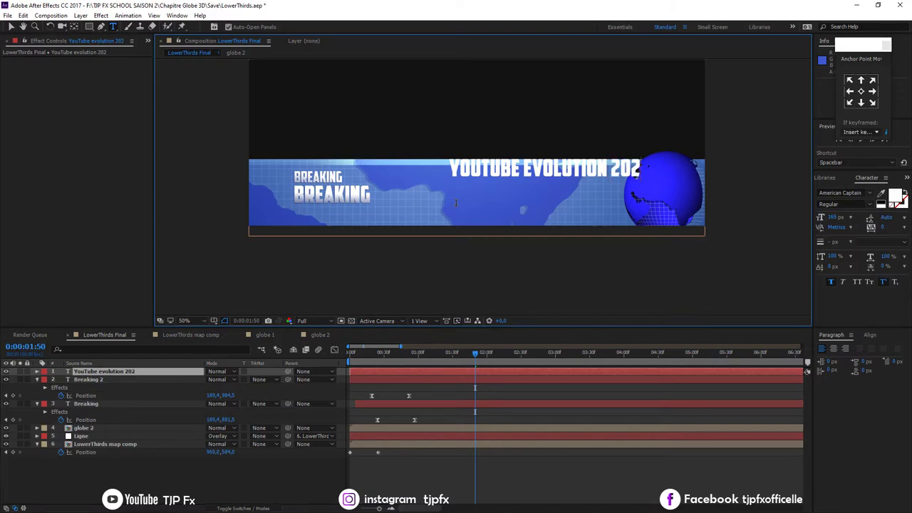
text(1)
key(KP_Enter)
- Centre the new title's anchor point on its text with Anchor Point Mover
key(v)
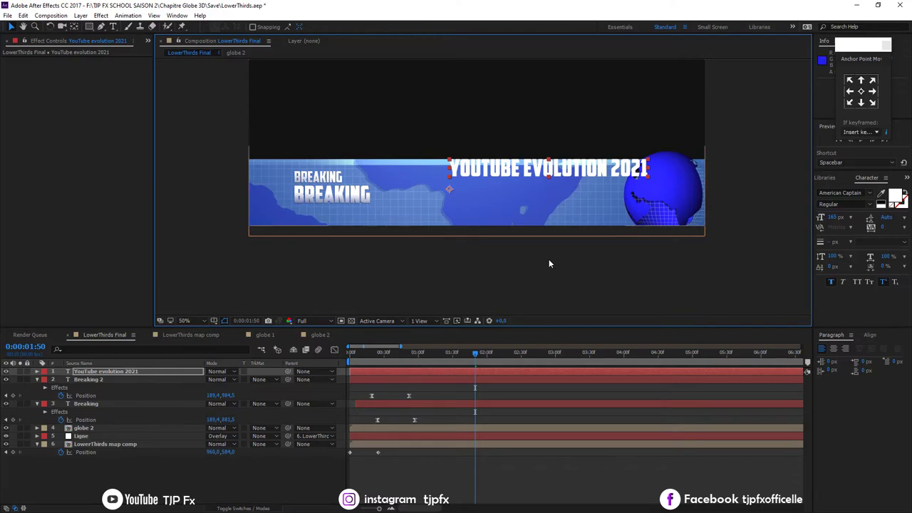
click(862, 101)
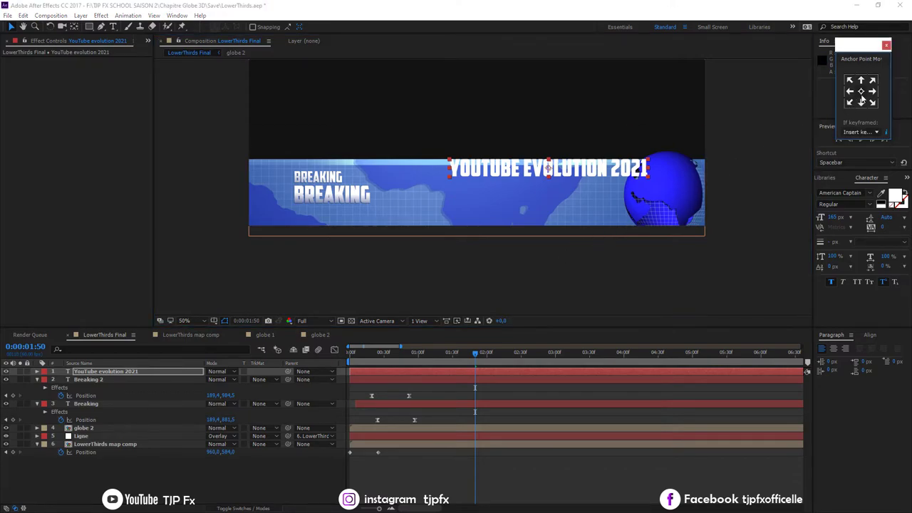
click(871, 334)
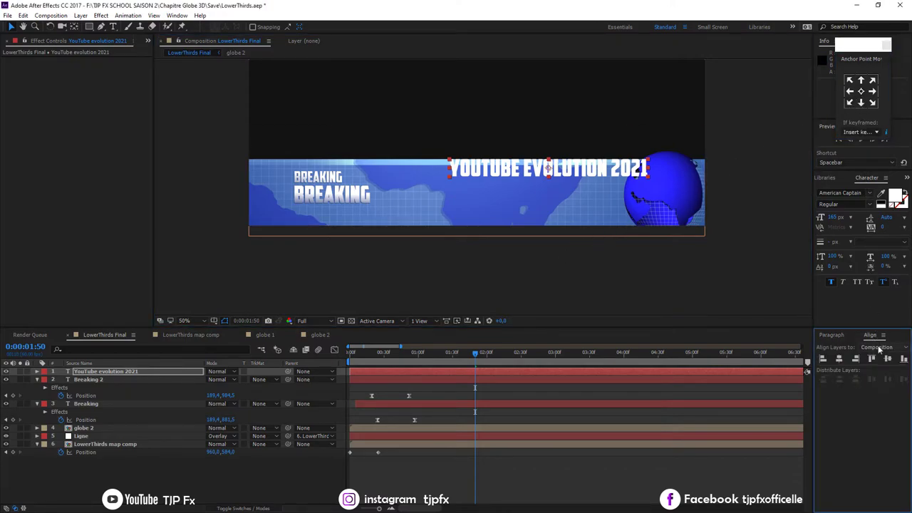
- Align the title top and horizontally centred, drag it onto the banner, and shrink it to 114 px
click(888, 360)
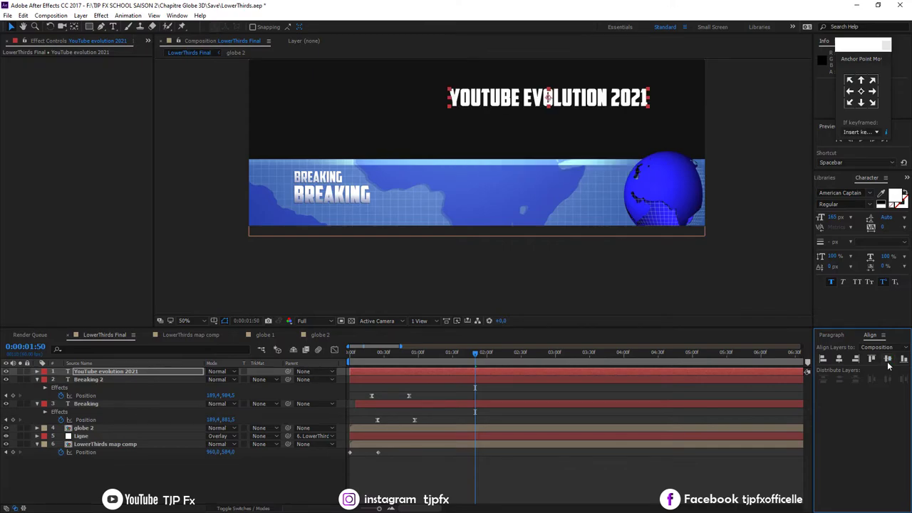
click(840, 360)
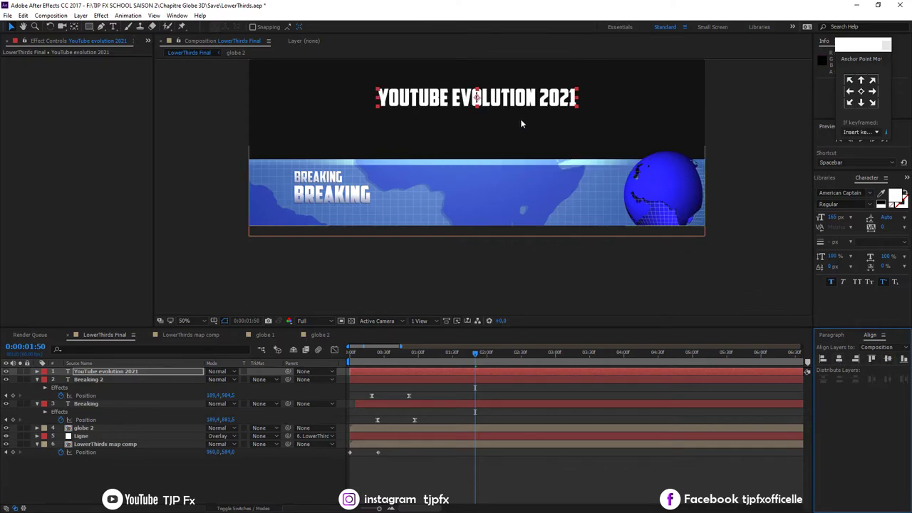
drag(502, 106, 503, 201)
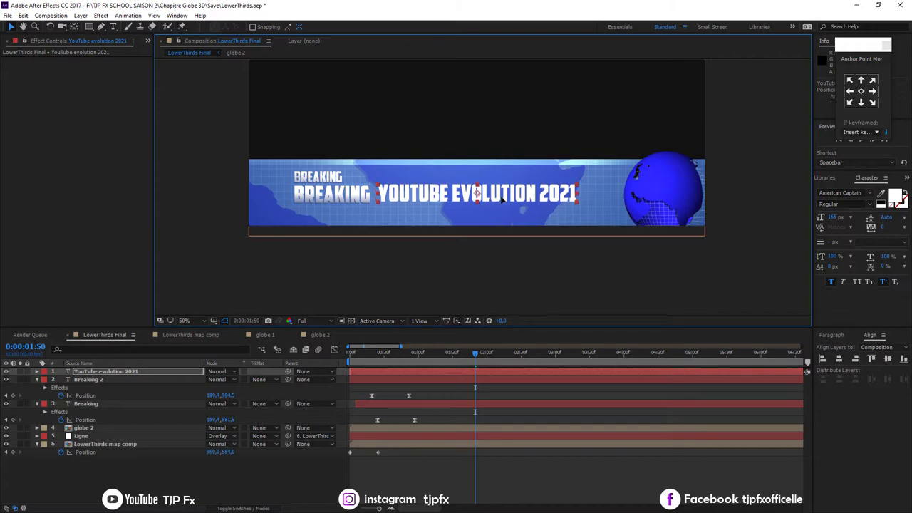
drag(831, 222, 806, 221)
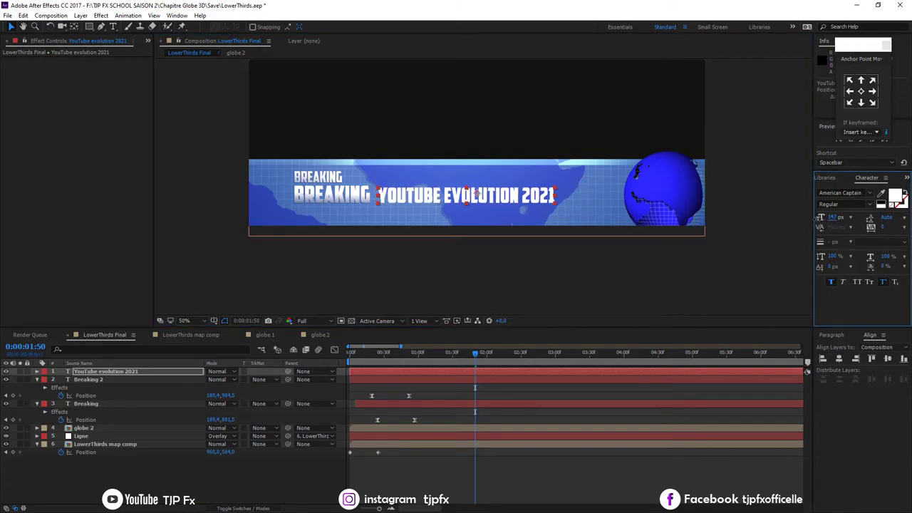
drag(496, 203, 568, 199)
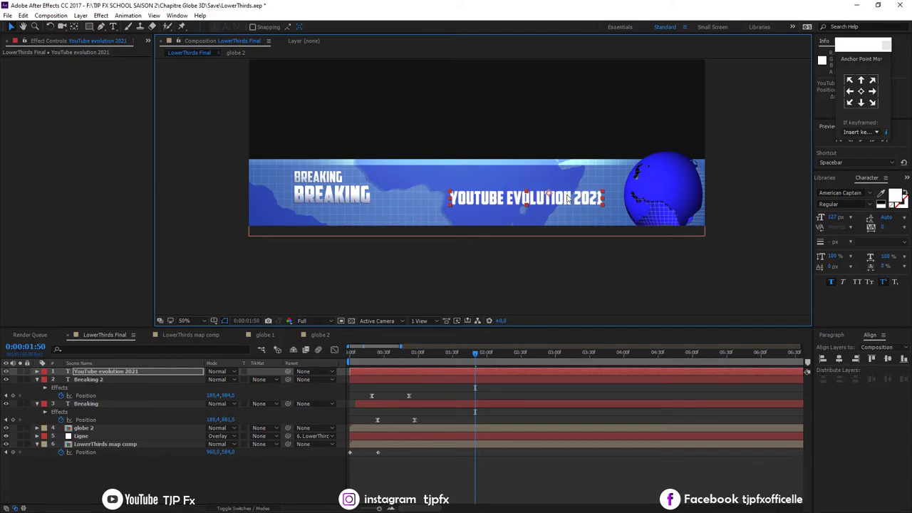
drag(833, 218, 826, 217)
- Set the YouTube evolution 2021 title's font to Moon 2.0 Regular
click(856, 193)
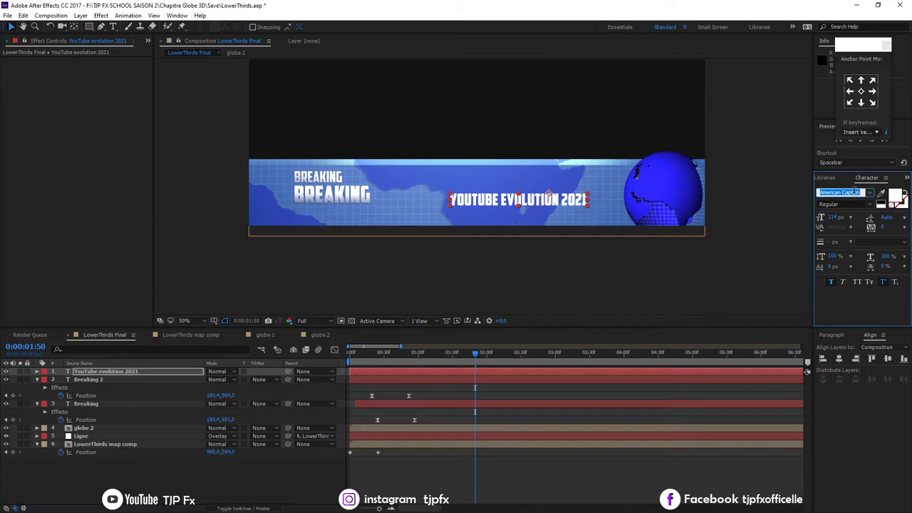
text(Mono)
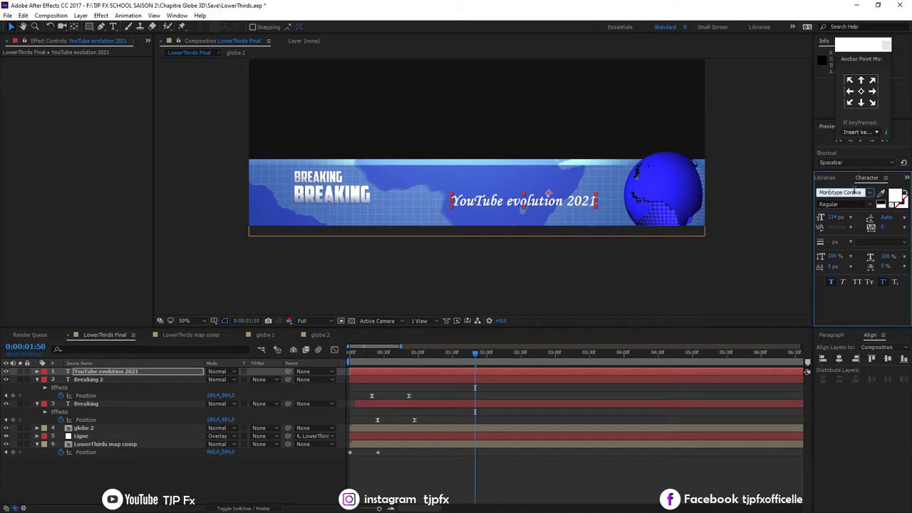
text(t)
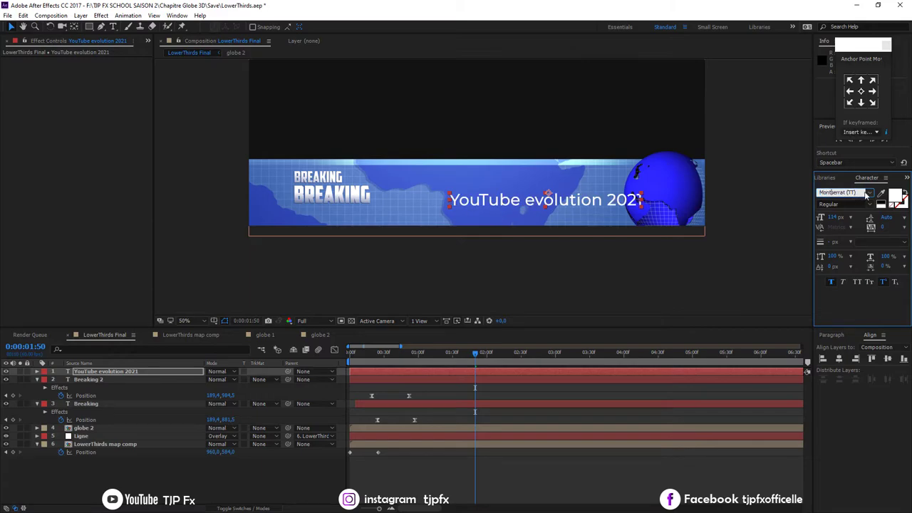
click(865, 197)
click(845, 211)
click(847, 192)
key(Down)
key(Down)
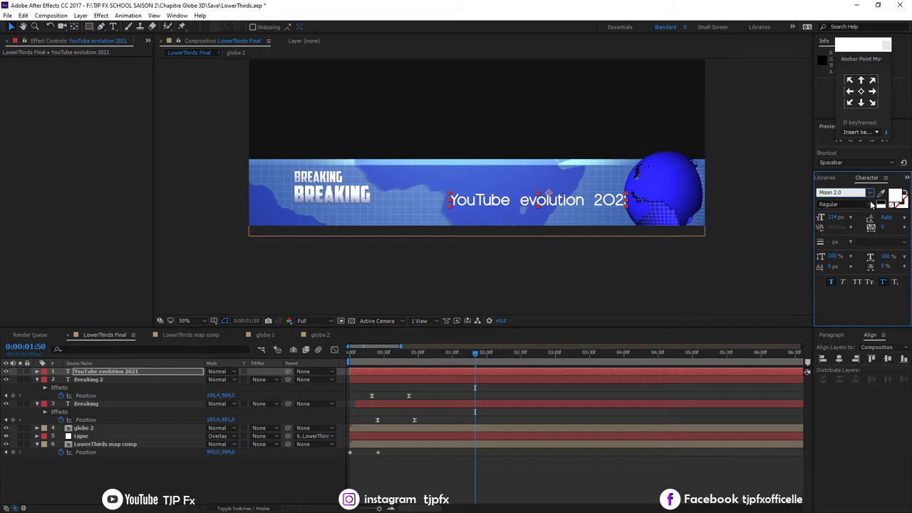
click(871, 206)
click(872, 205)
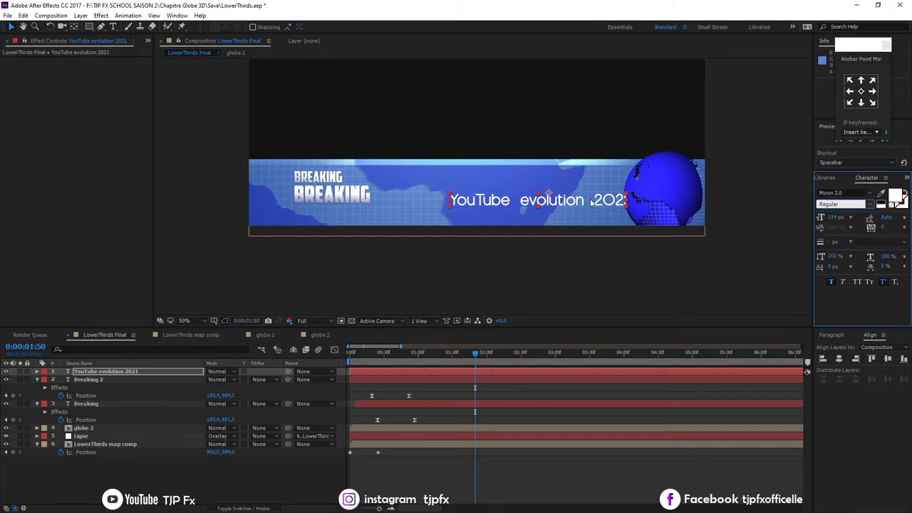
- Shrink the title to 99 px and nudge it slightly right on the banner
drag(590, 203, 551, 198)
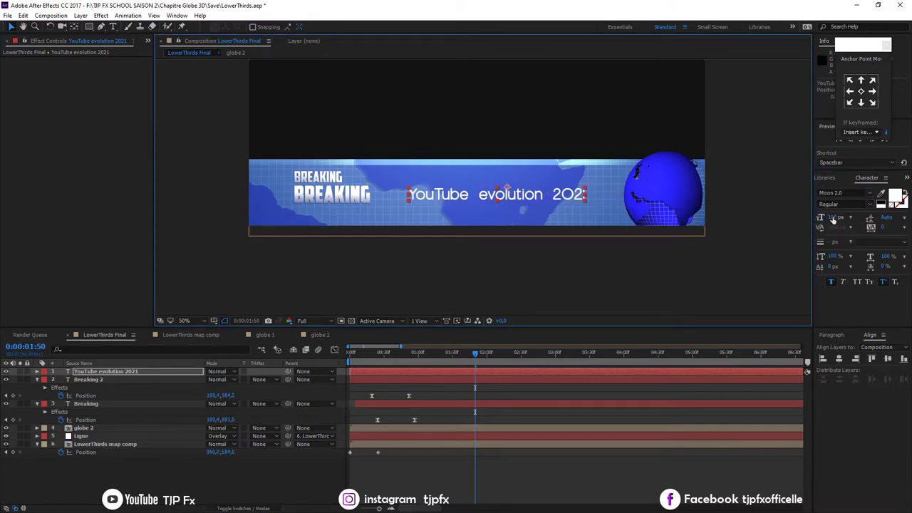
drag(821, 219, 813, 218)
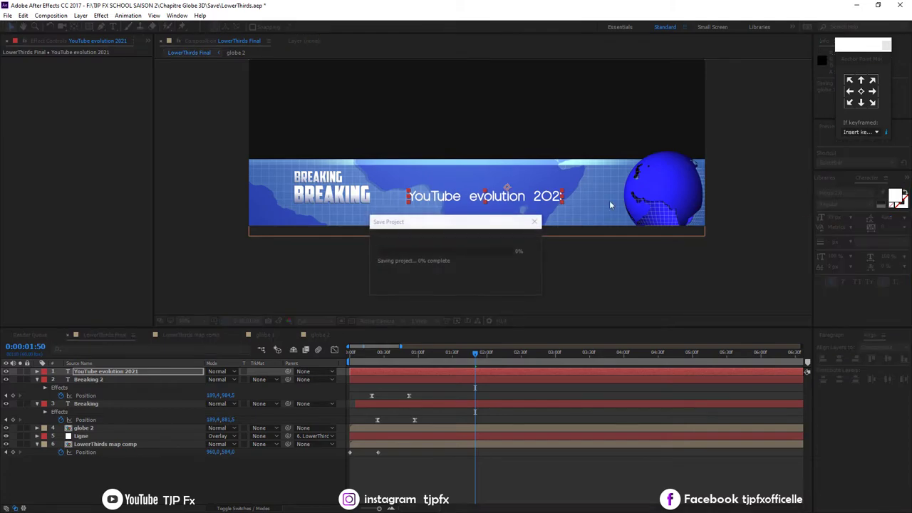
drag(553, 199, 592, 198)
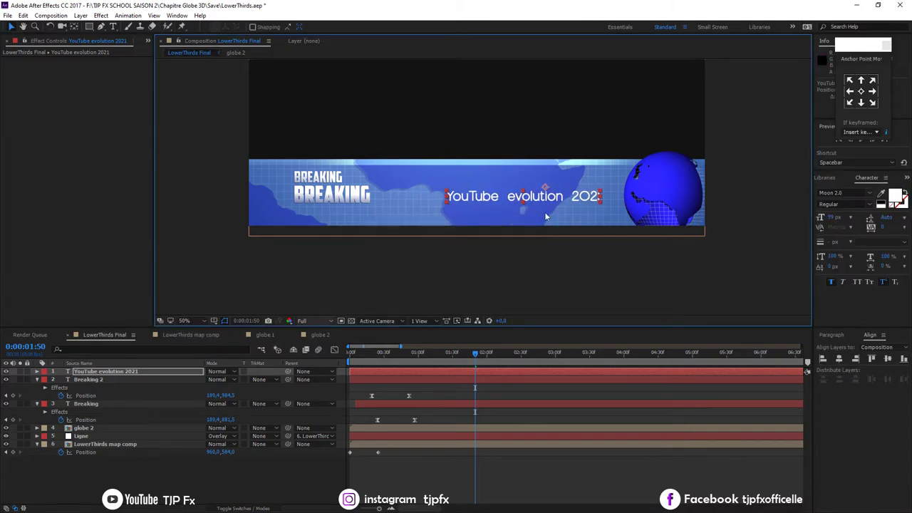
- Set globe 2's CC Sphere radius to 165 and offset to 1823,950, then preview the animation
click(140, 427)
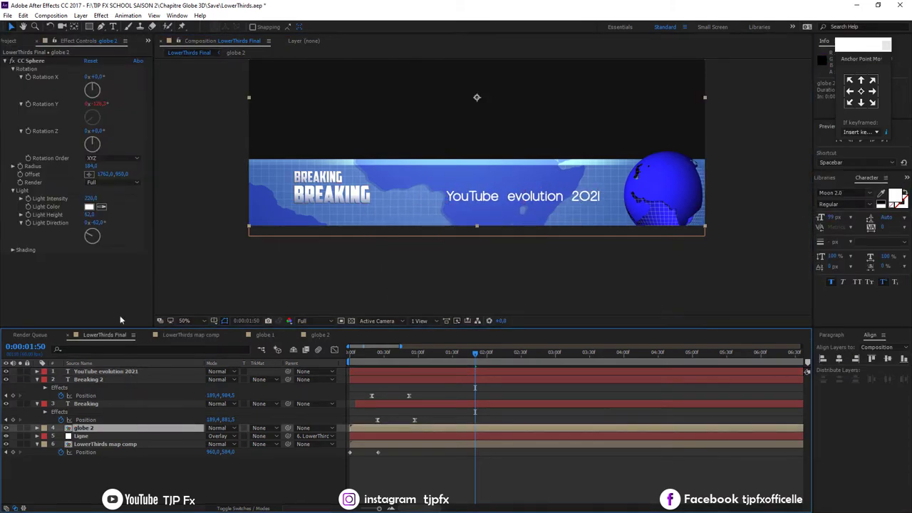
drag(90, 166, 96, 165)
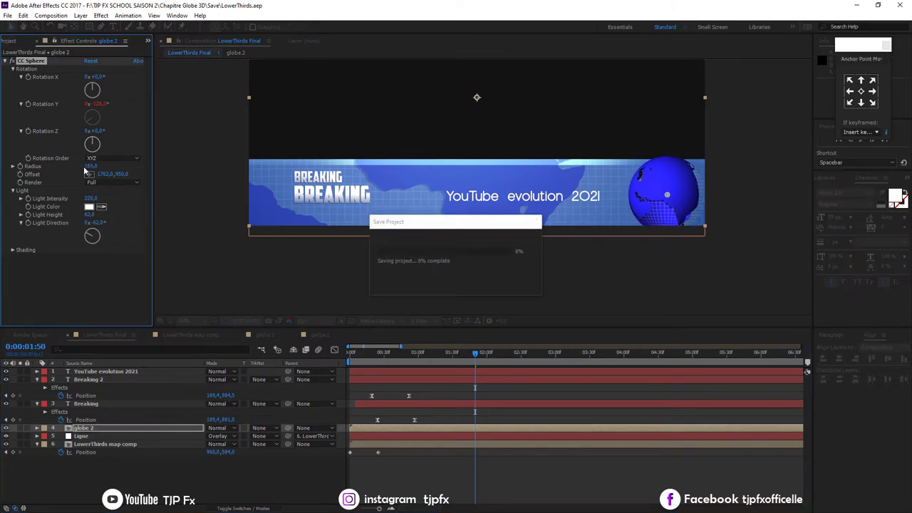
drag(107, 175, 124, 174)
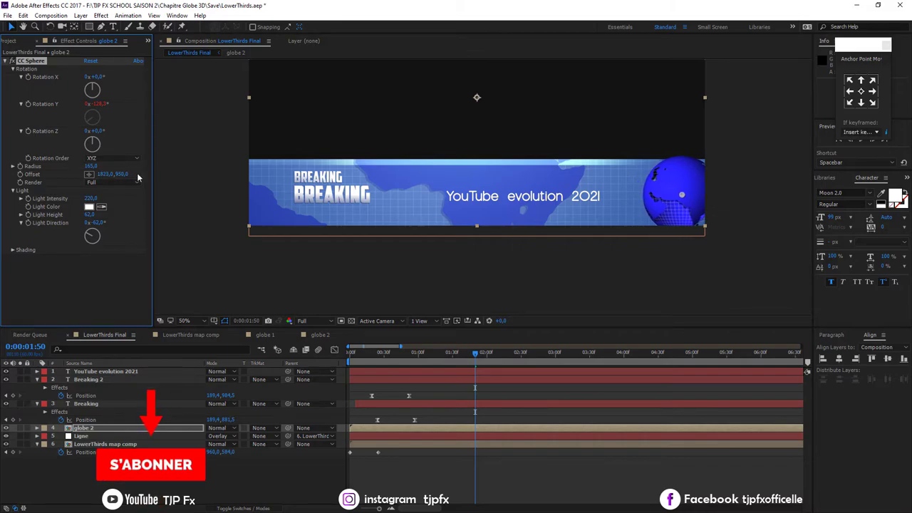
click(378, 355)
key(space)
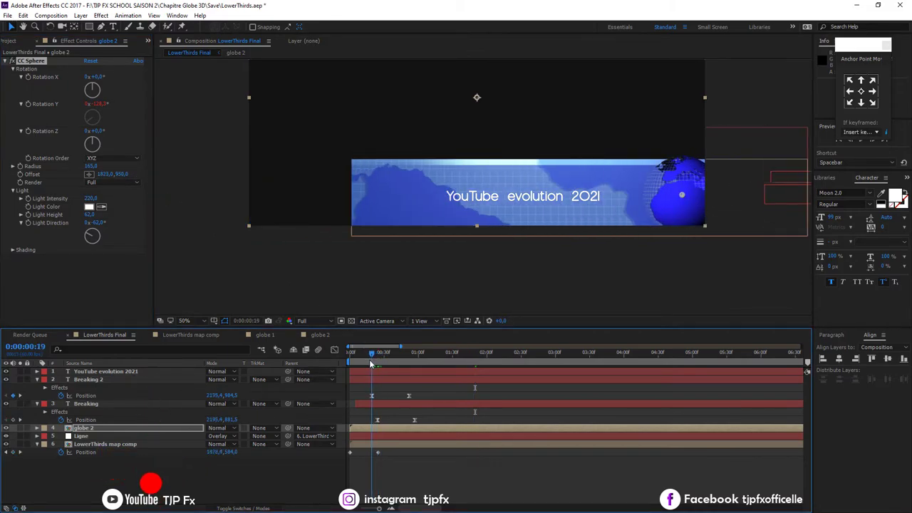
drag(359, 358, 351, 360)
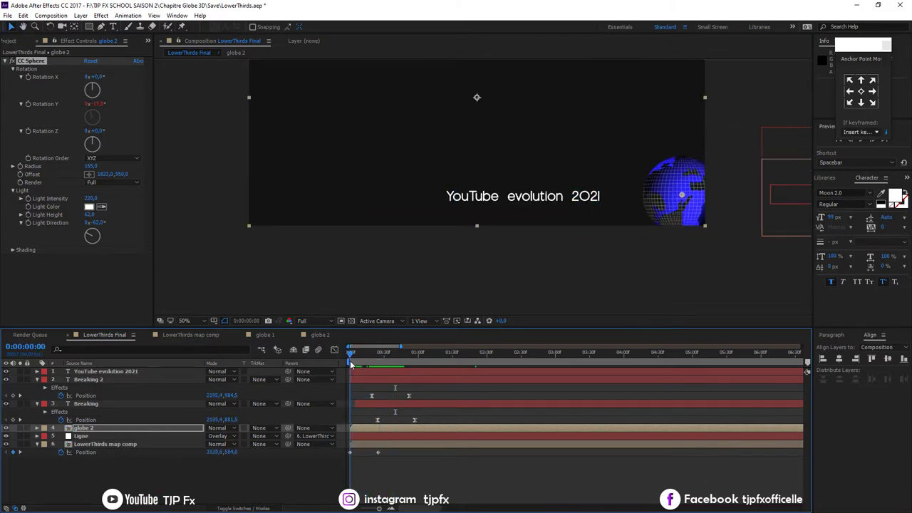
- Keyframe the globe's Radius from 0 at the start up to 165, shifting both keyframes slightly later
click(23, 171)
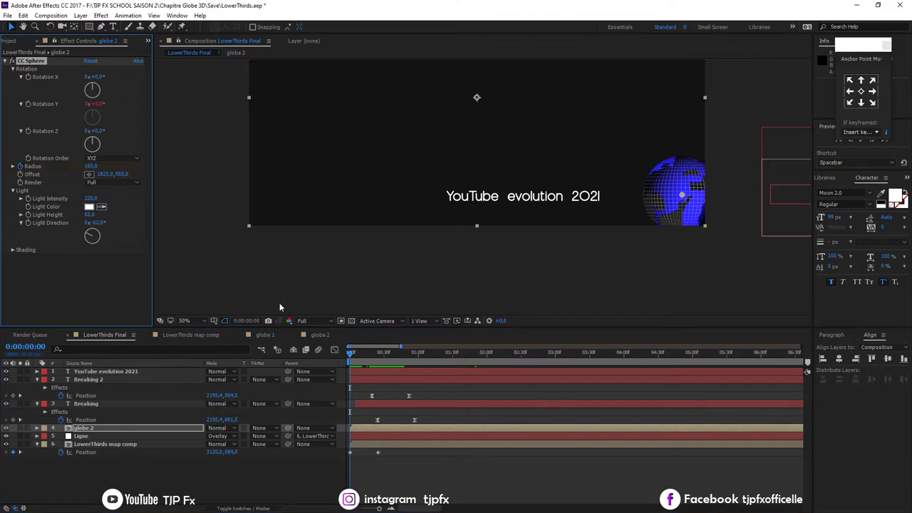
key(space)
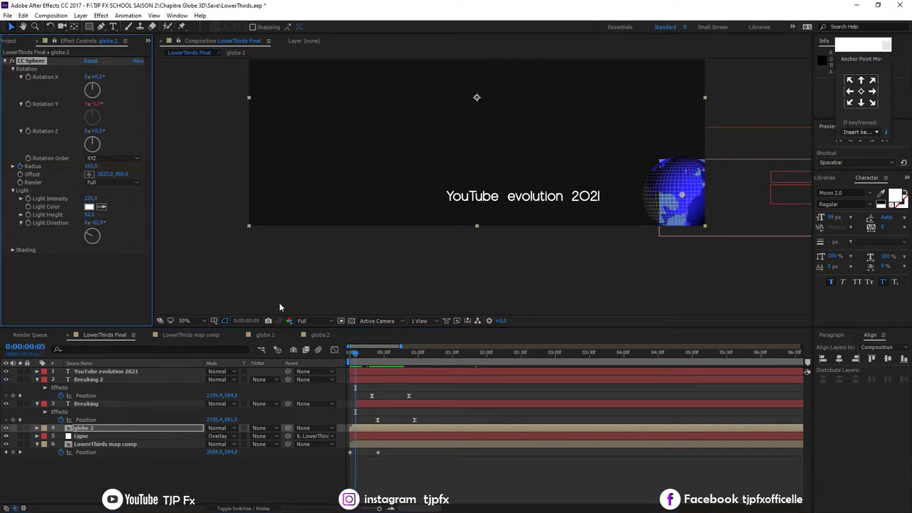
key(u)
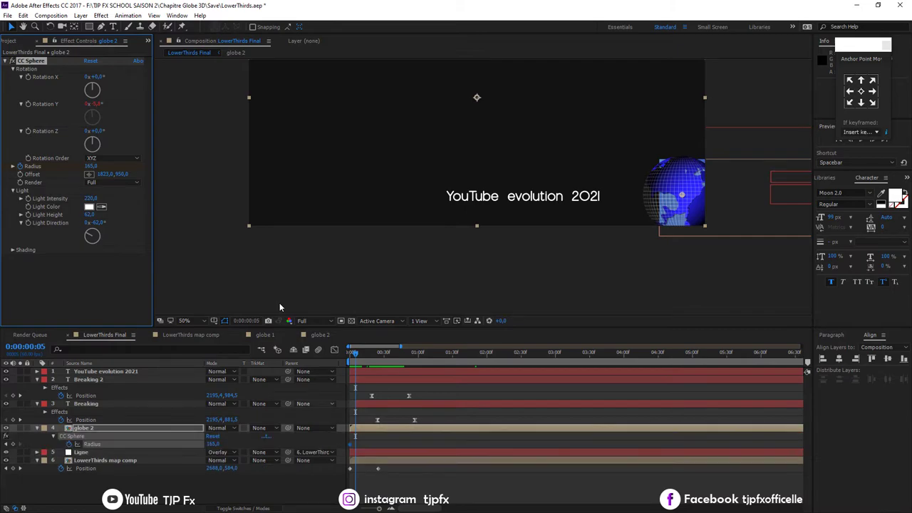
click(14, 444)
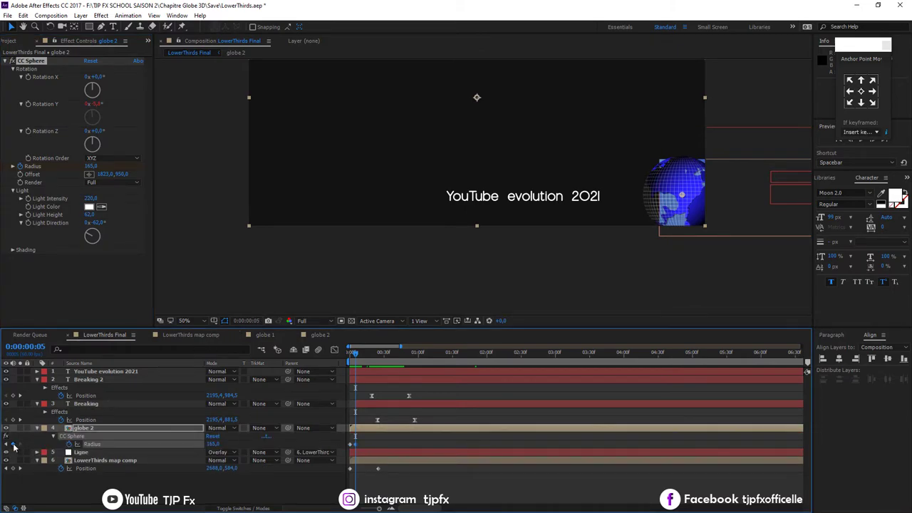
click(7, 444)
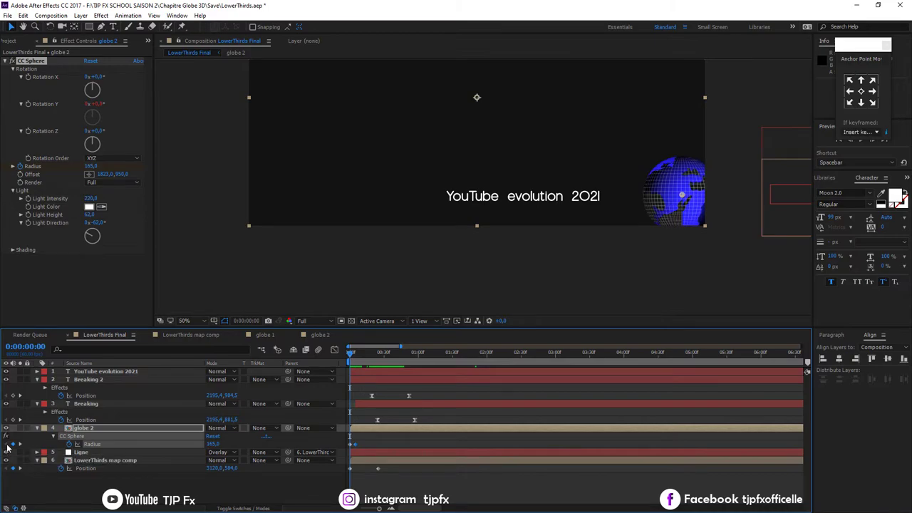
click(214, 444)
text(0)
key(Return)
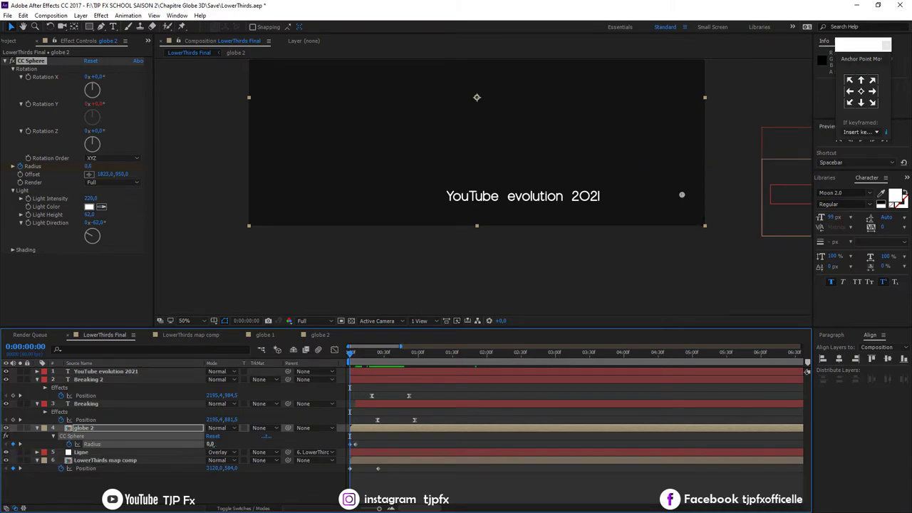
key(space)
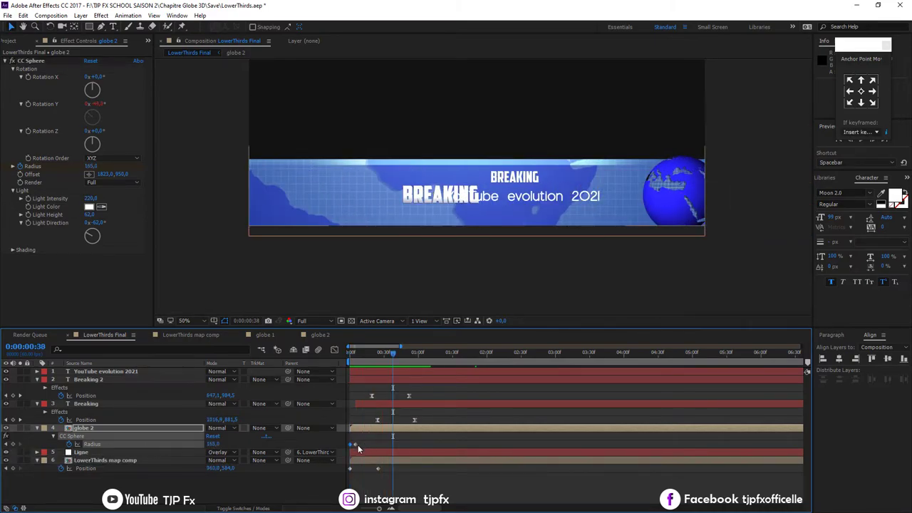
drag(360, 446, 364, 447)
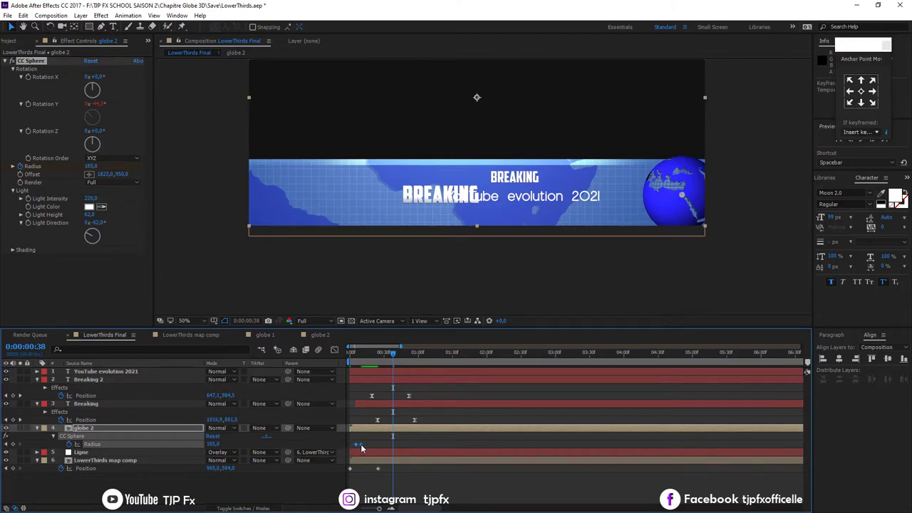
- Preview the growing globe animation and park the playhead at 0:00:01:31
key(space)
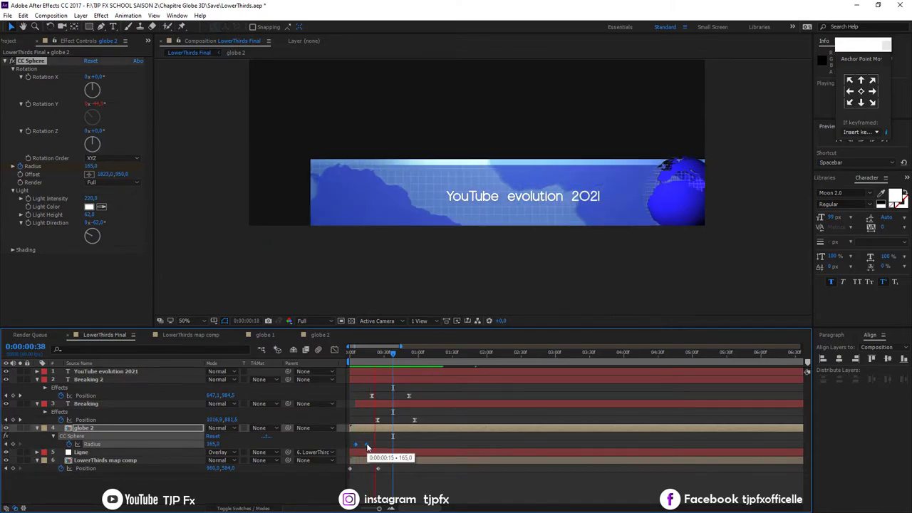
click(362, 356)
key(space)
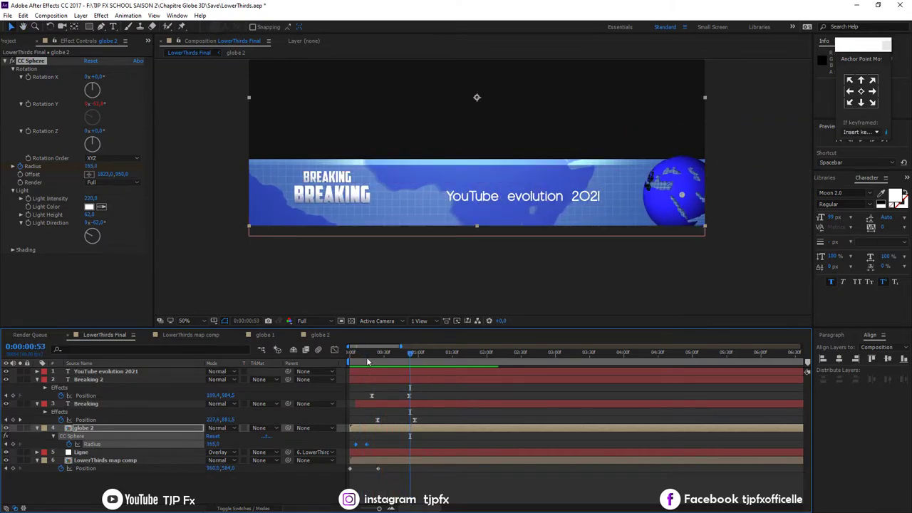
key(space)
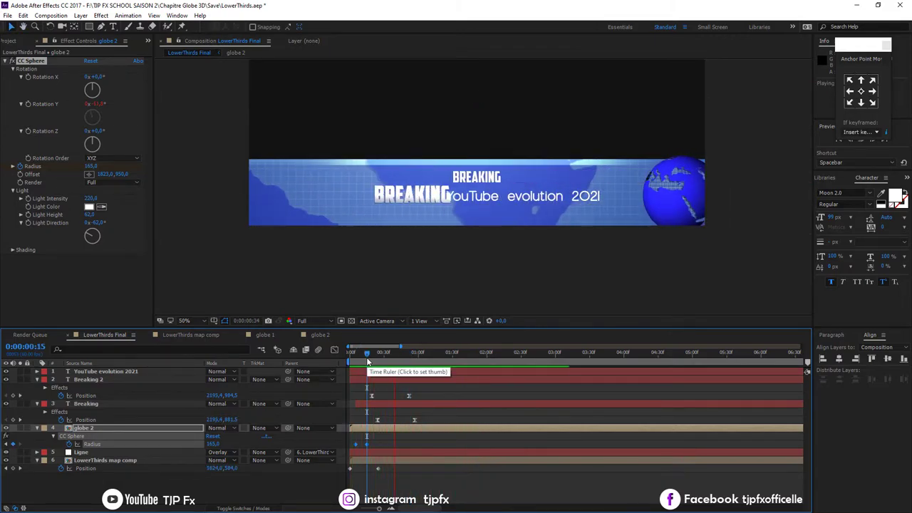
click(362, 358)
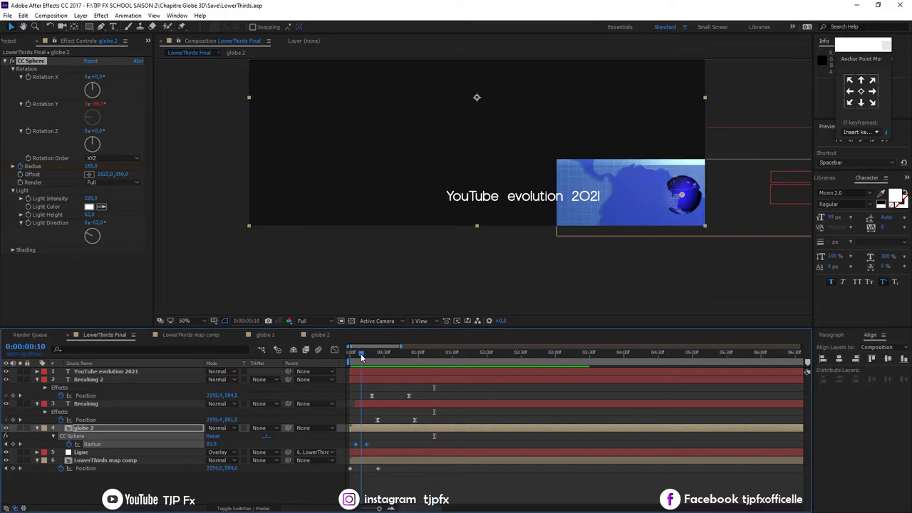
drag(362, 357, 462, 380)
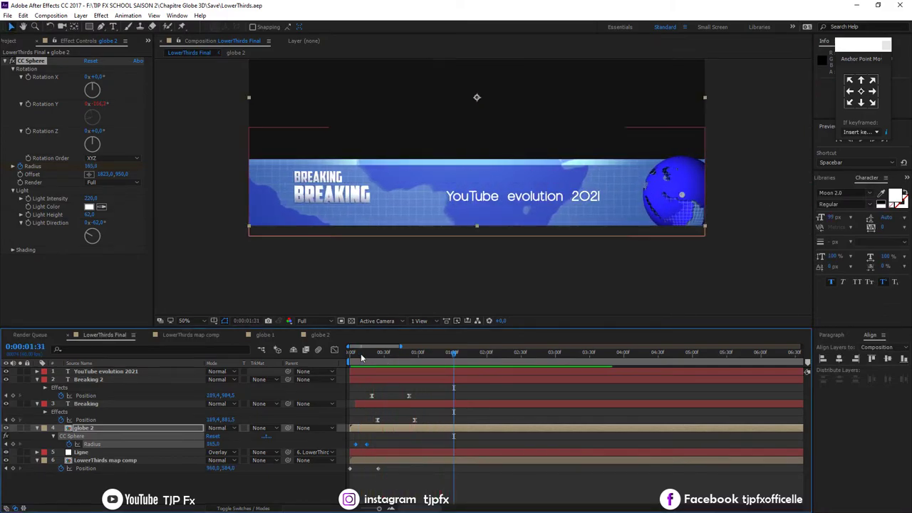
click(524, 389)
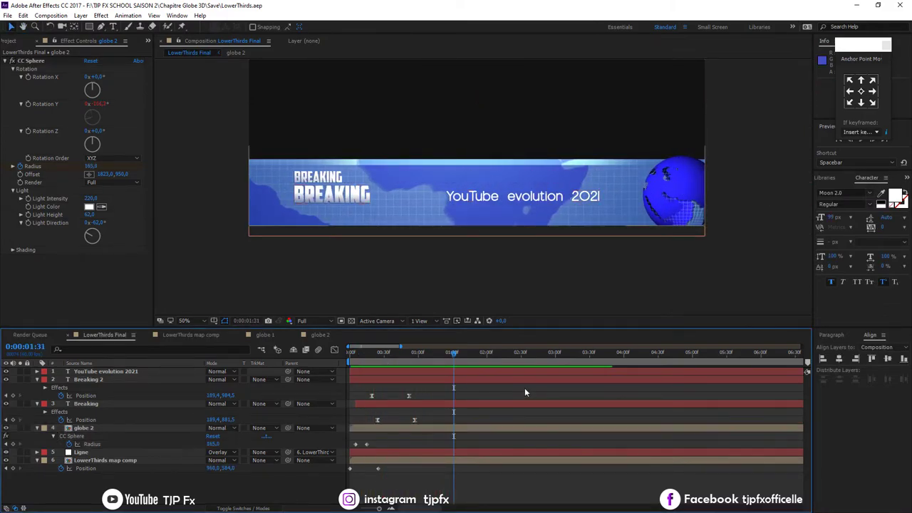
- Enlarge the YouTube evolution 2021 title font from 99 px to 105 px and save the project
click(556, 204)
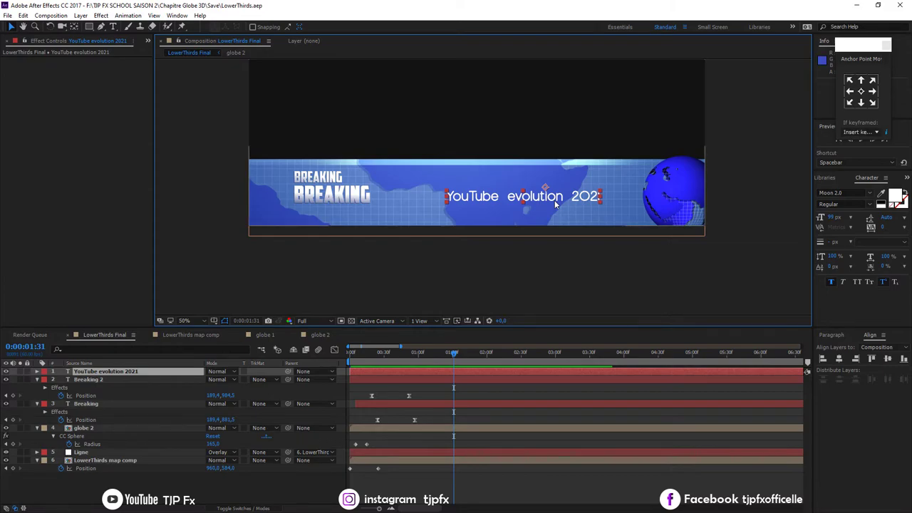
drag(555, 205, 542, 206)
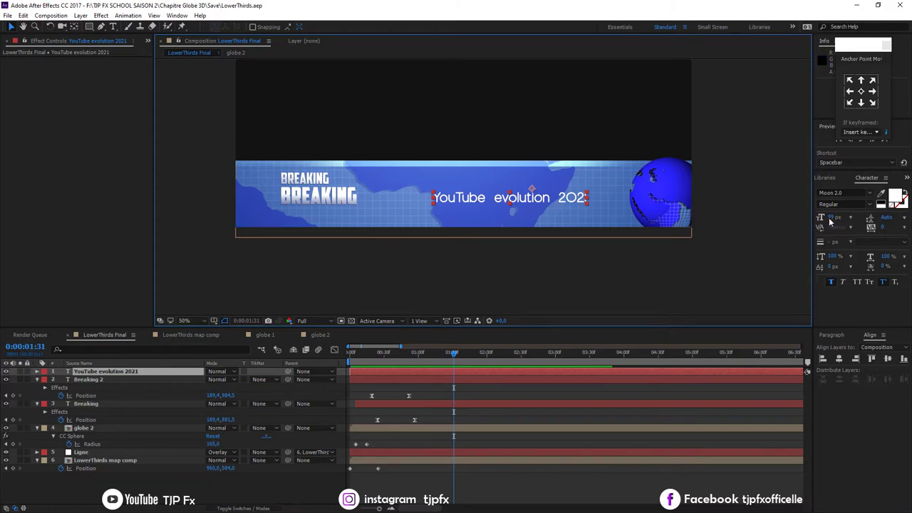
drag(829, 222, 833, 220)
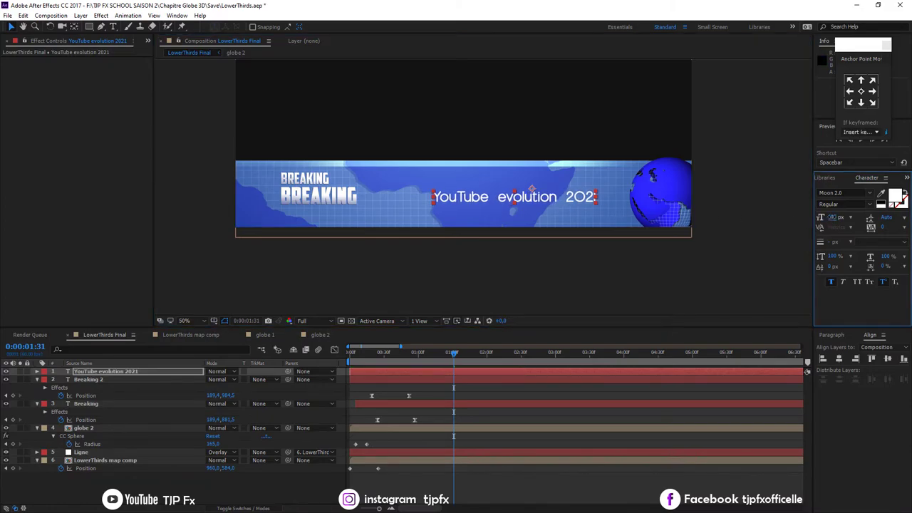
key(ctrl+s)
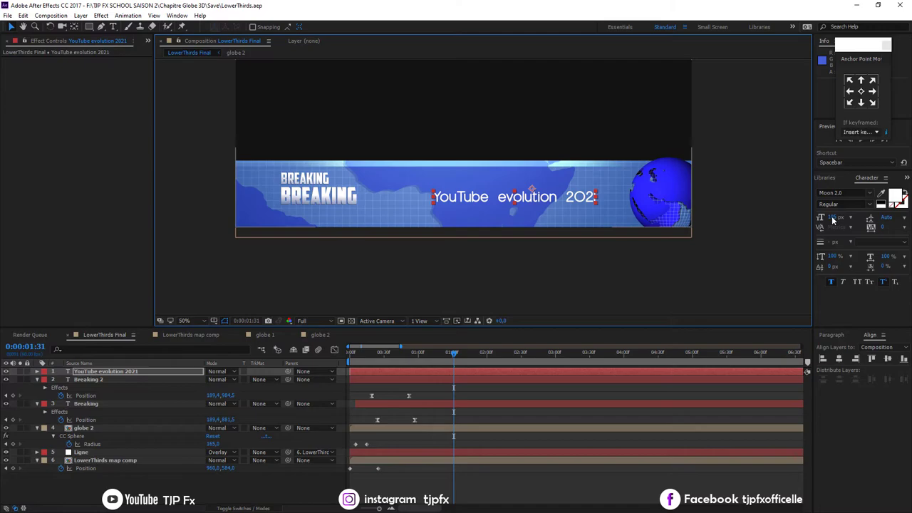
click(481, 394)
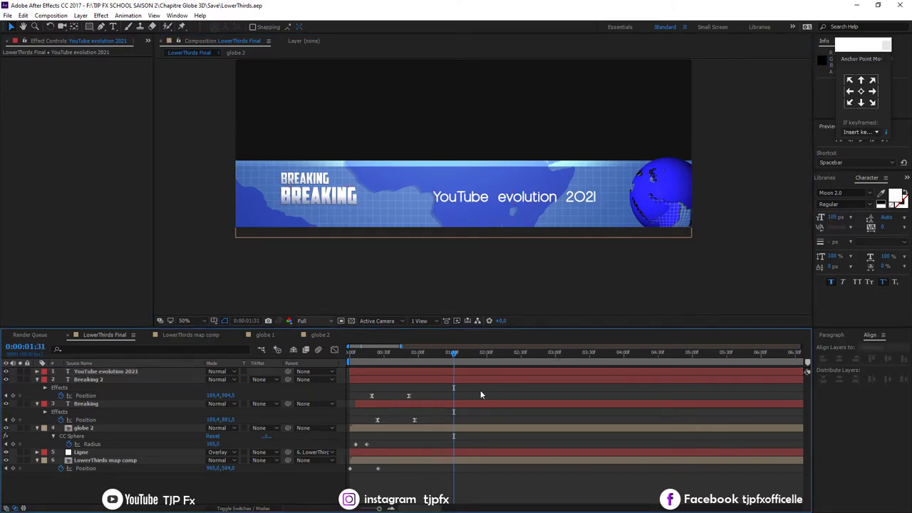
click(390, 370)
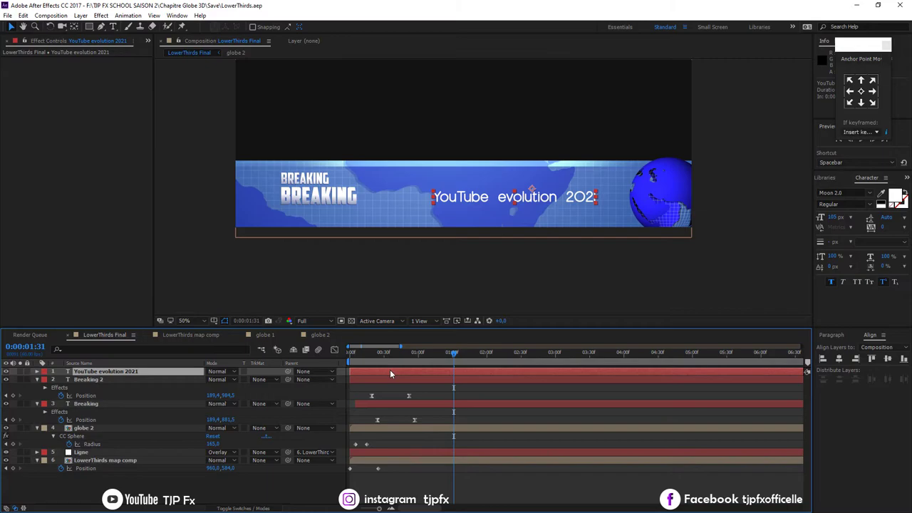
- Add an Opacity text animator to the title layer with its Opacity set to 0%
click(37, 371)
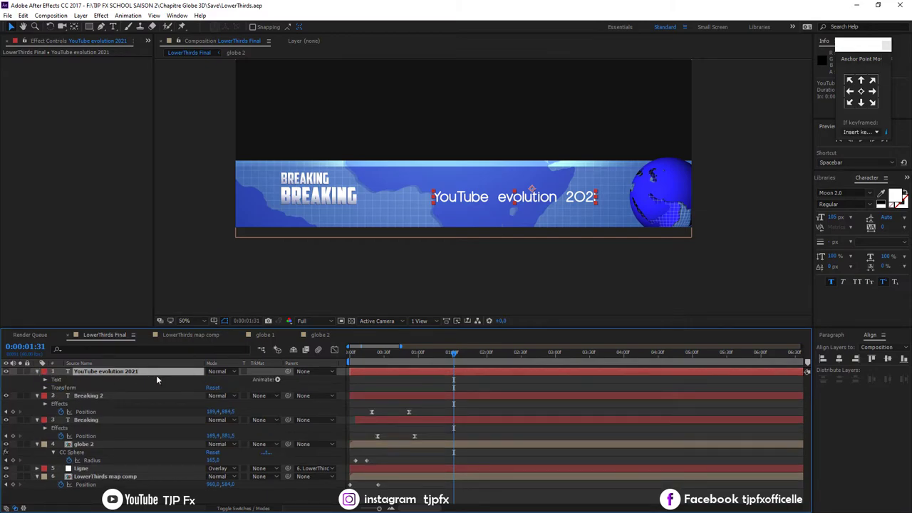
click(277, 379)
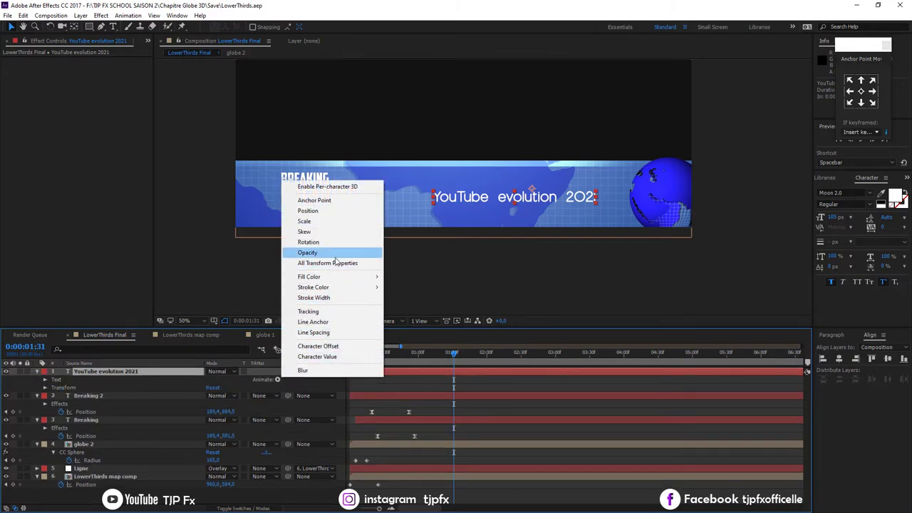
click(335, 254)
click(214, 428)
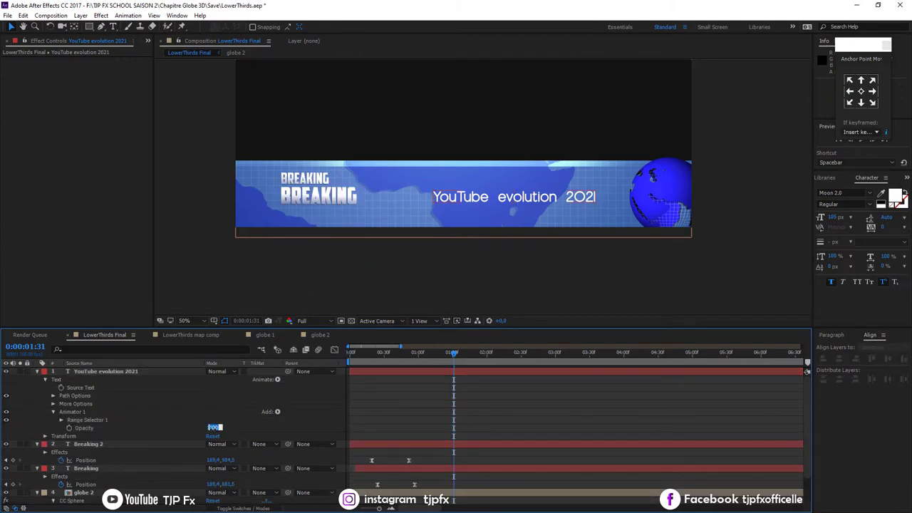
text(0)
key(Return)
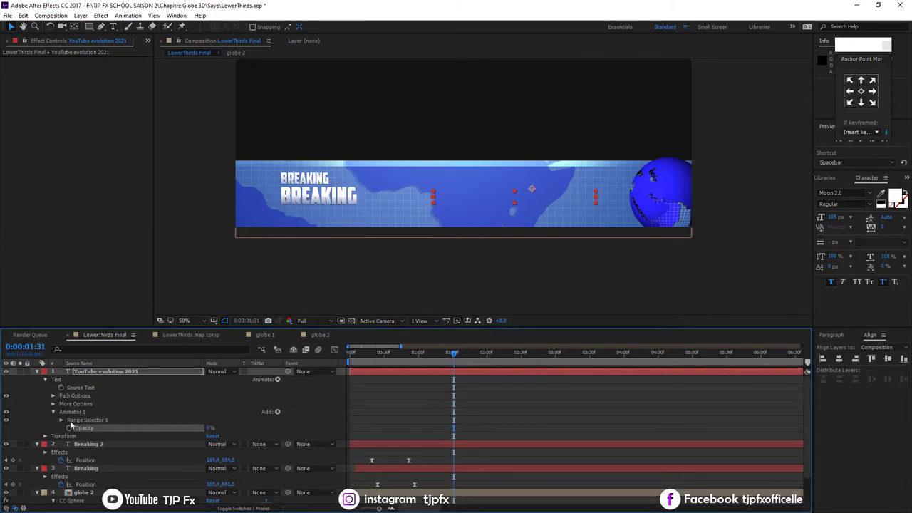
- Keyframe Range Selector 1 Start from 0% to 100% around 0:00:00:48
click(61, 420)
drag(211, 427, 350, 433)
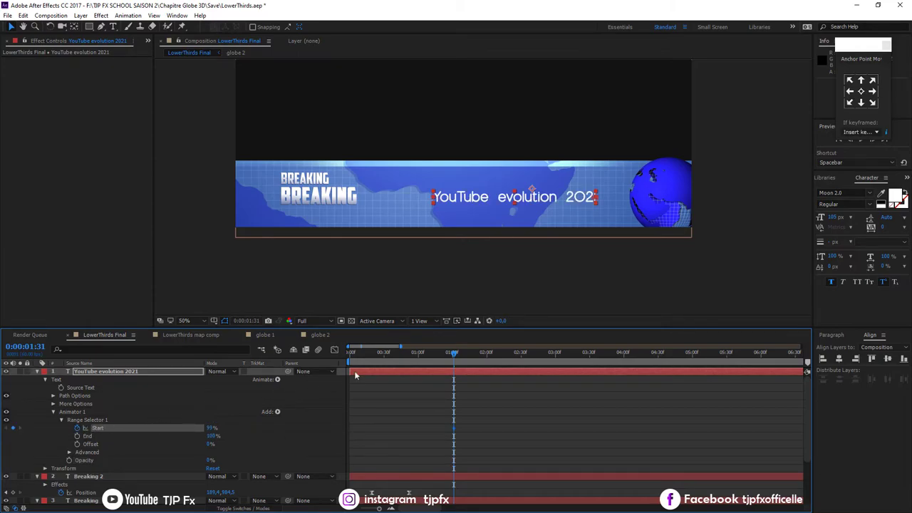
mouse_move(429, 361)
mouse_down()
mouse_move(409, 364)
mouse_move(443, 372)
mouse_up()
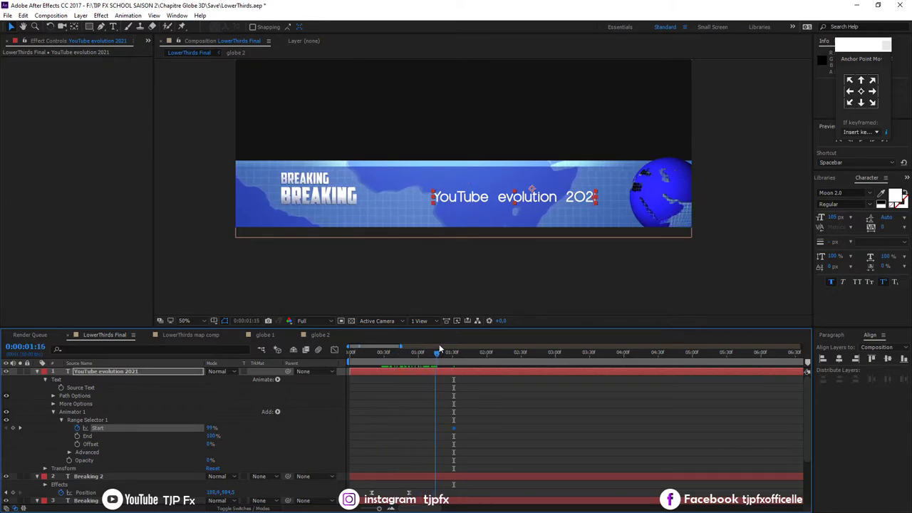
drag(454, 429, 447, 431)
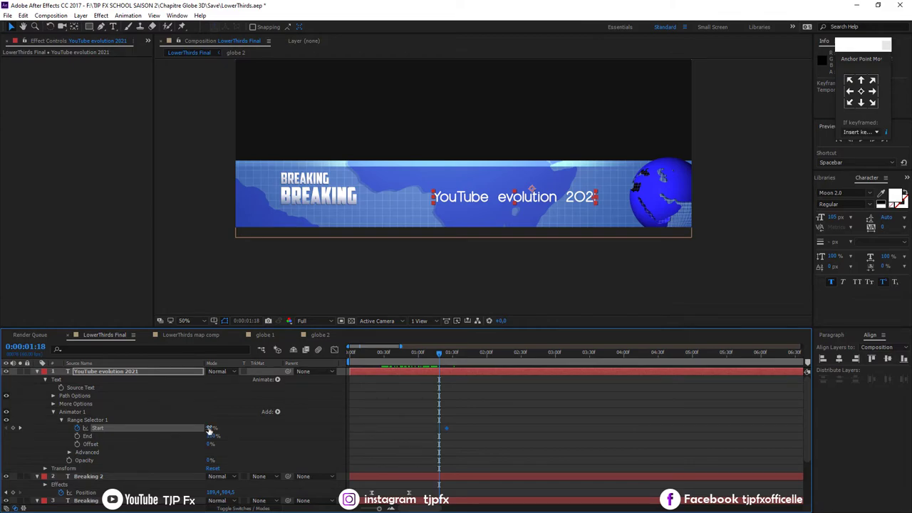
drag(209, 430, 179, 430)
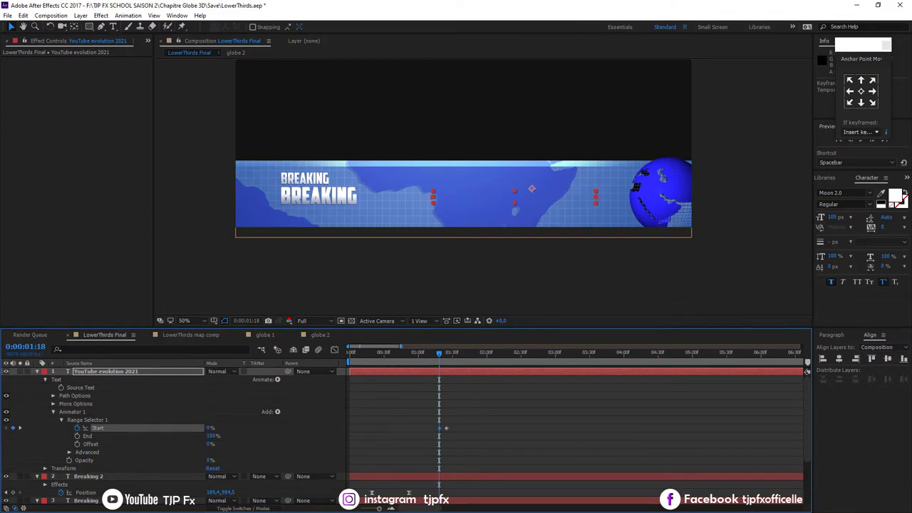
click(22, 429)
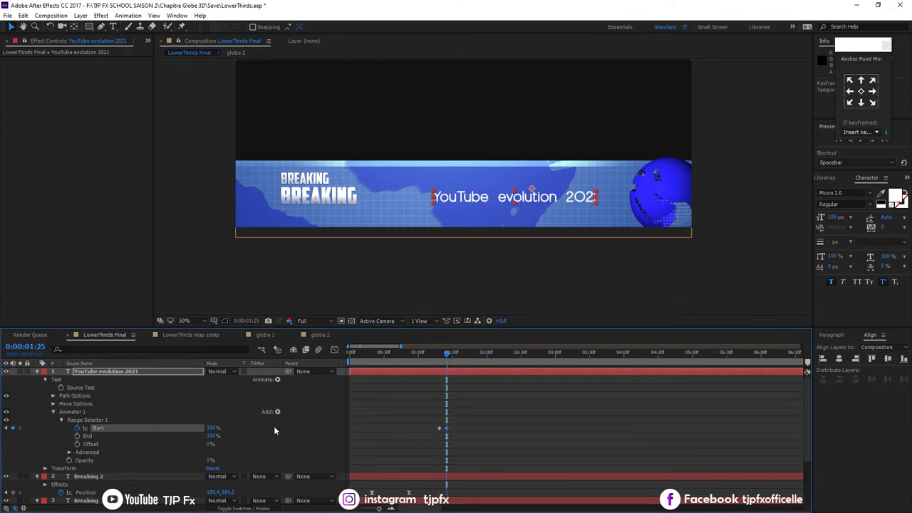
- Move the ending Start keyframe to 0:00:02:02 and preview the letter-by-letter reveal
click(402, 354)
key(space)
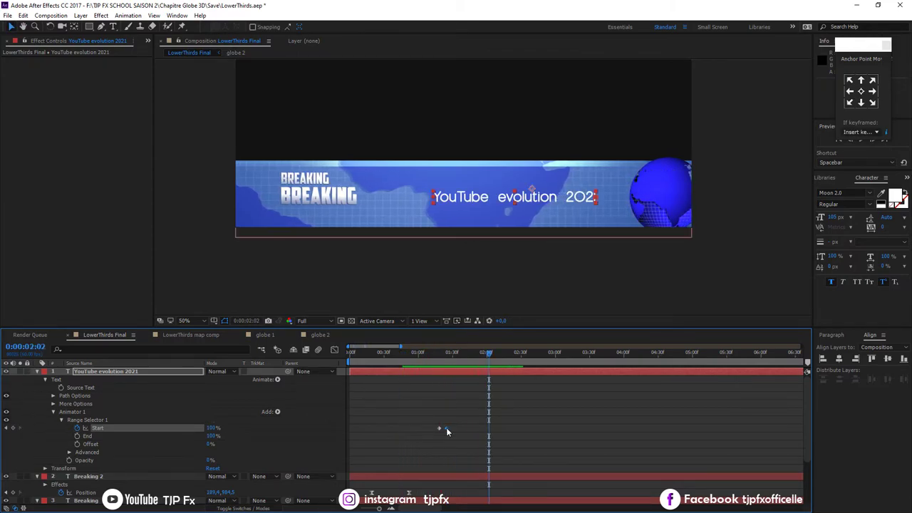
drag(447, 428, 490, 428)
key(space)
click(431, 354)
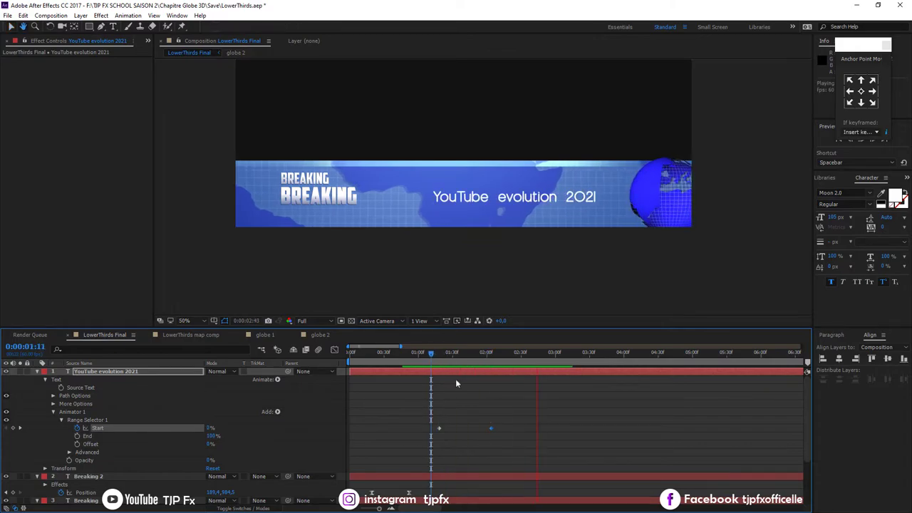
key(space)
key(minus)
key(minus)
click(435, 417)
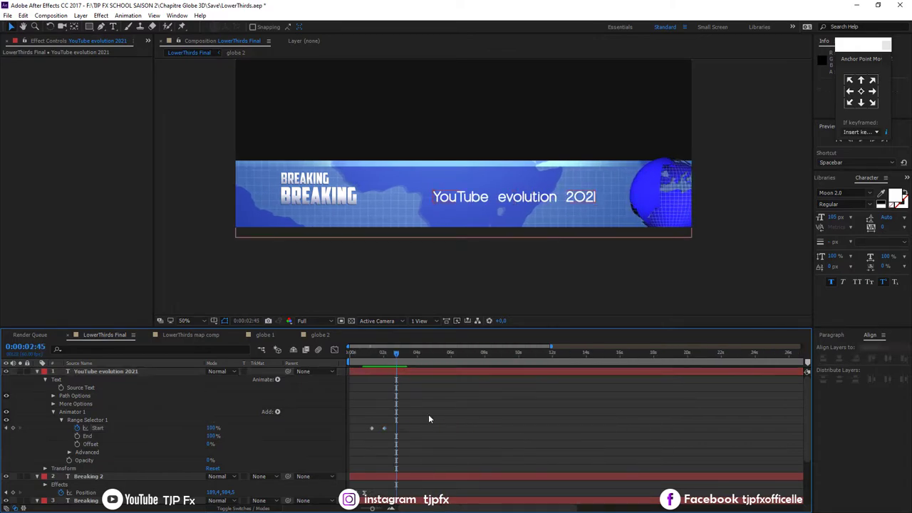
- Drag globe 2 above YouTube evolution 2021 to layer 1 and preview the result
key(u)
key(u)
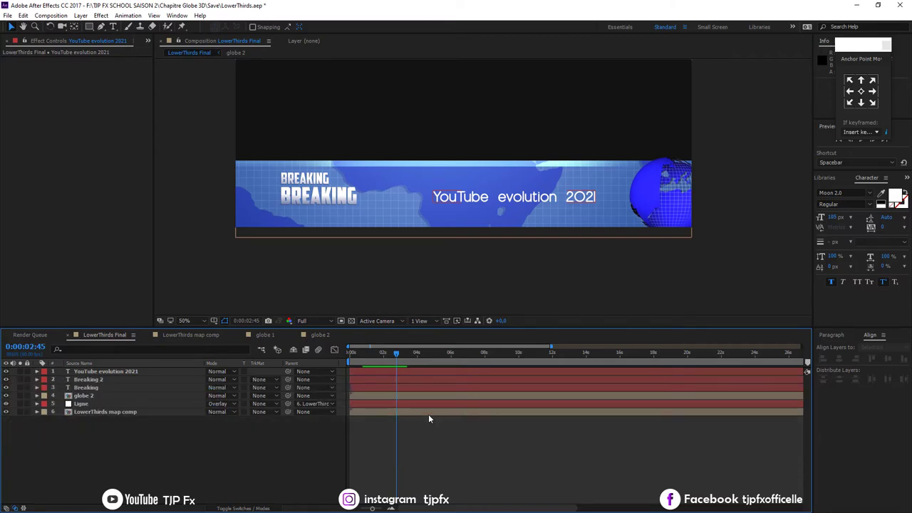
key(space)
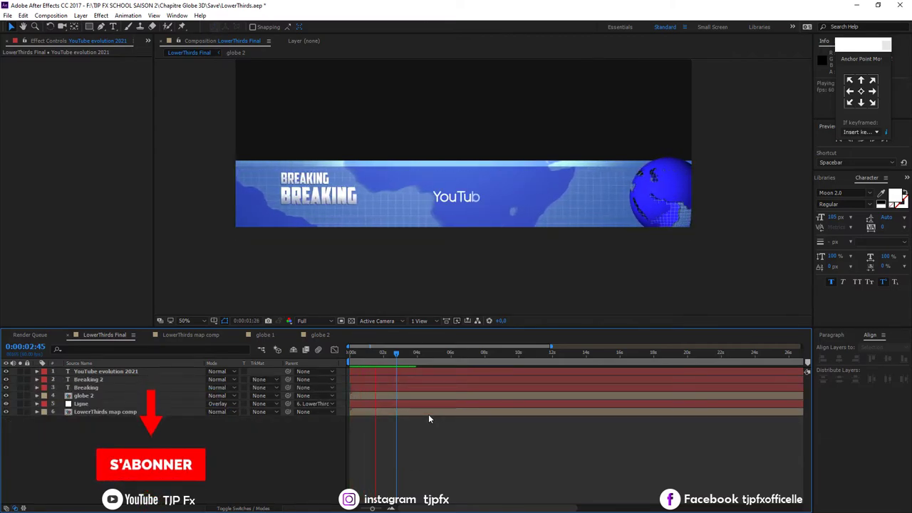
click(374, 355)
drag(379, 359, 399, 355)
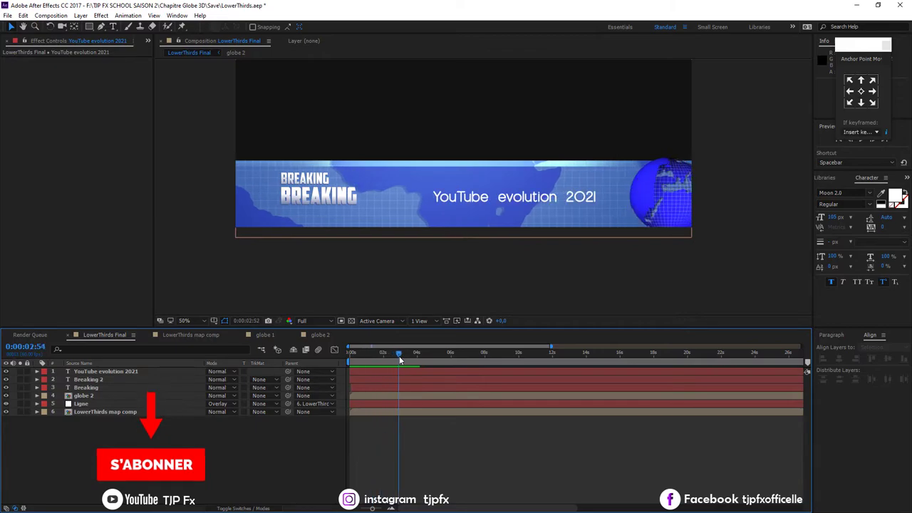
click(83, 396)
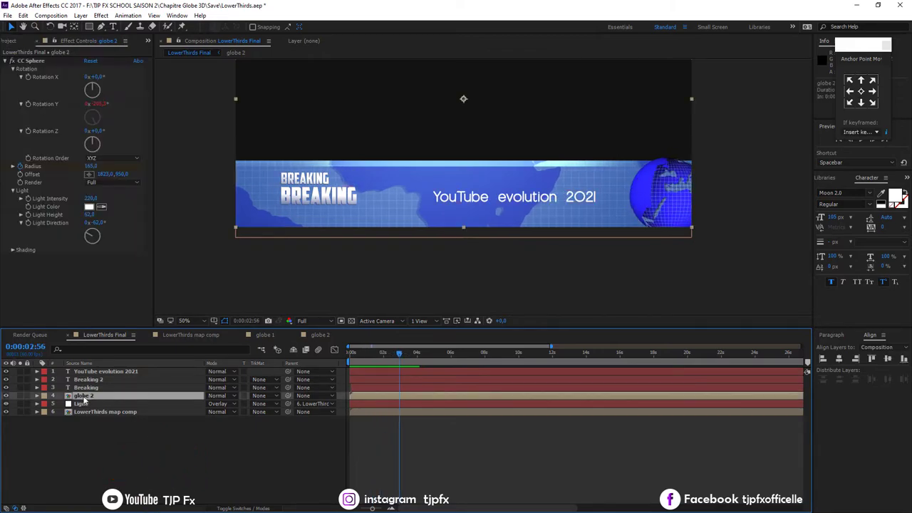
drag(84, 396, 84, 371)
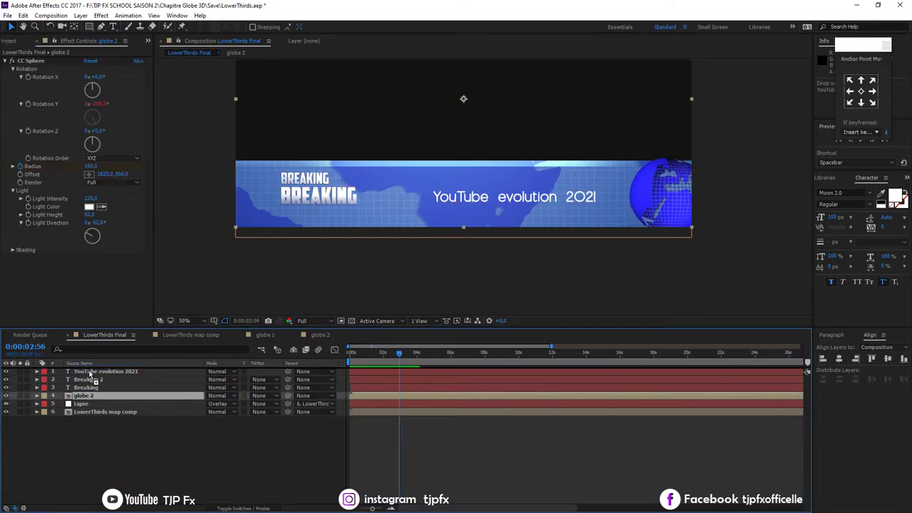
key(space)
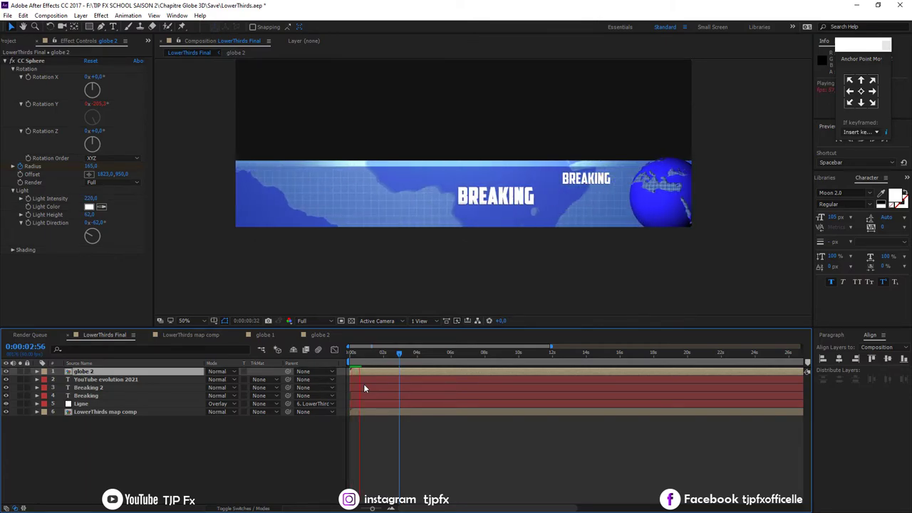
key(space)
click(374, 355)
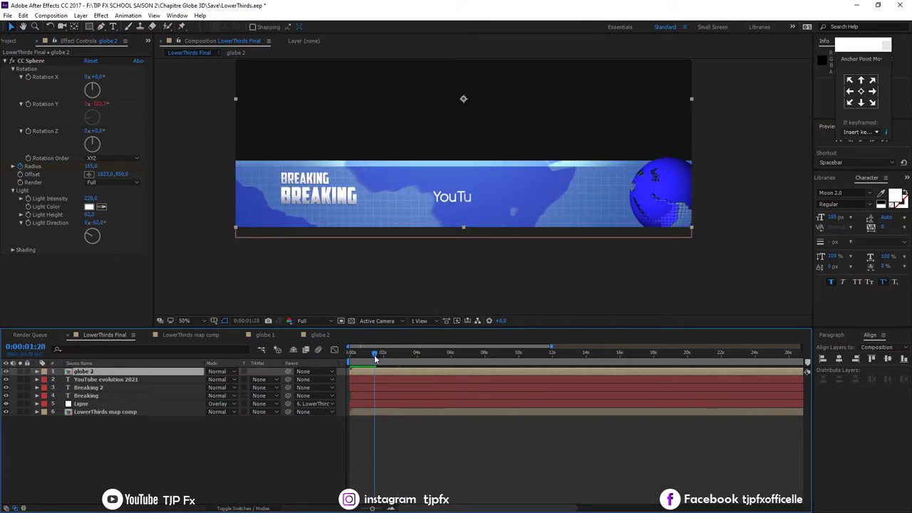
- Shift the Breaking 2 and Breaking ending Position keyframes to about 0:00:01:19, then preview
click(89, 388)
ctrl+click(91, 395)
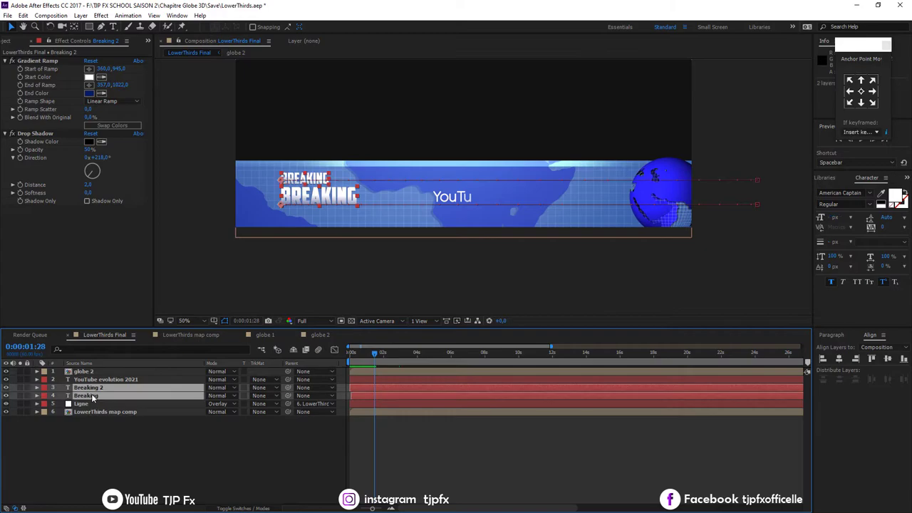
key(p)
click(370, 400)
click(371, 399)
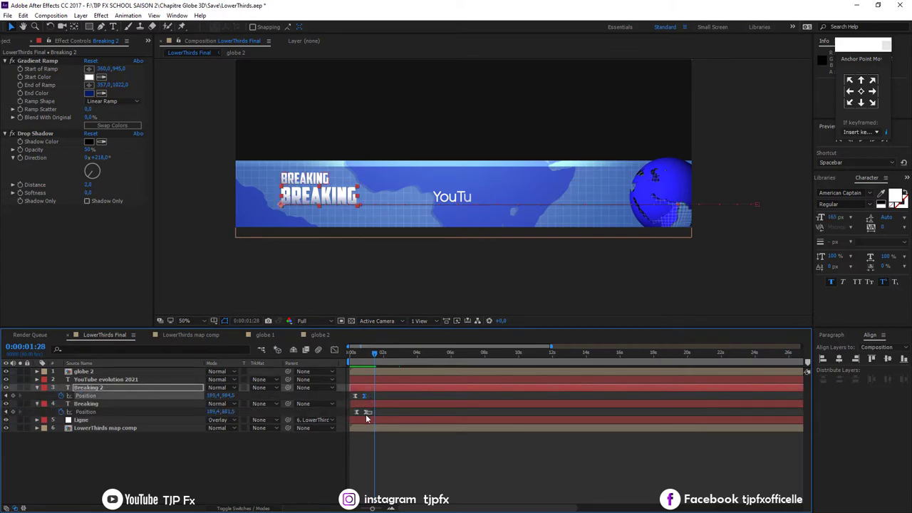
shift+click(366, 413)
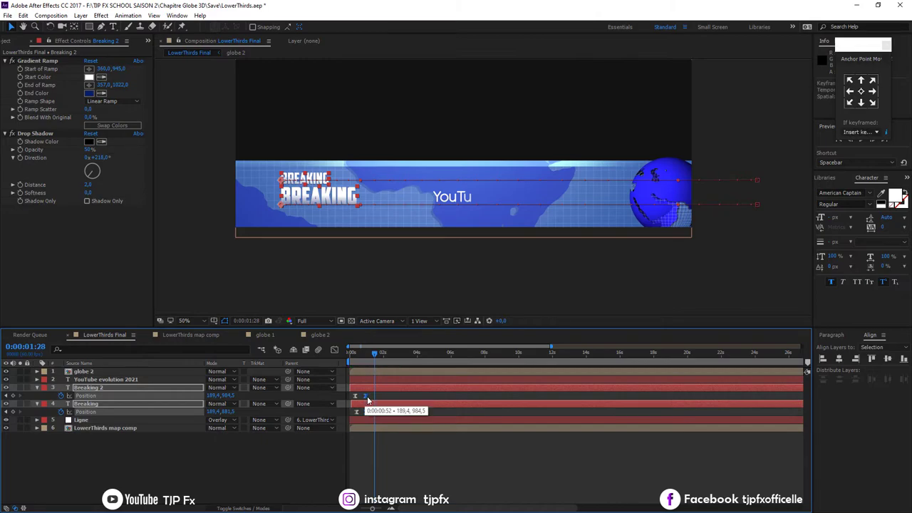
key(space)
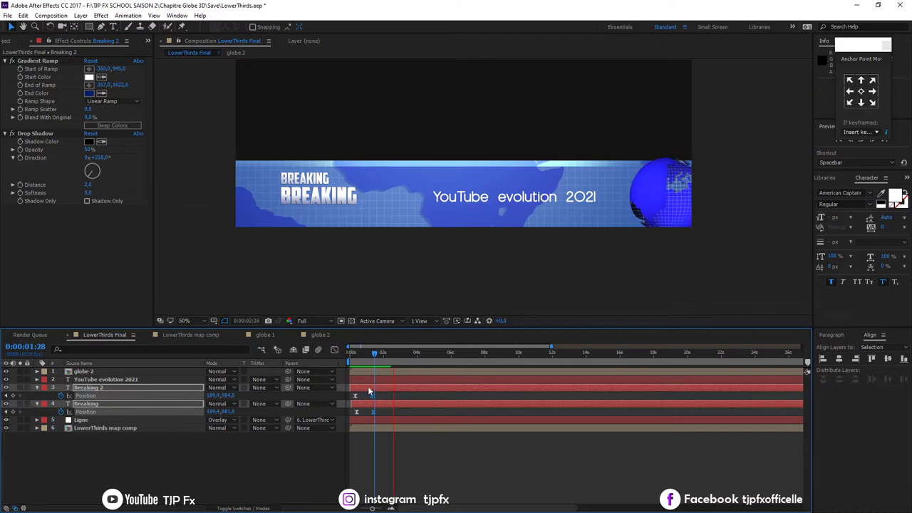
key(space)
click(373, 380)
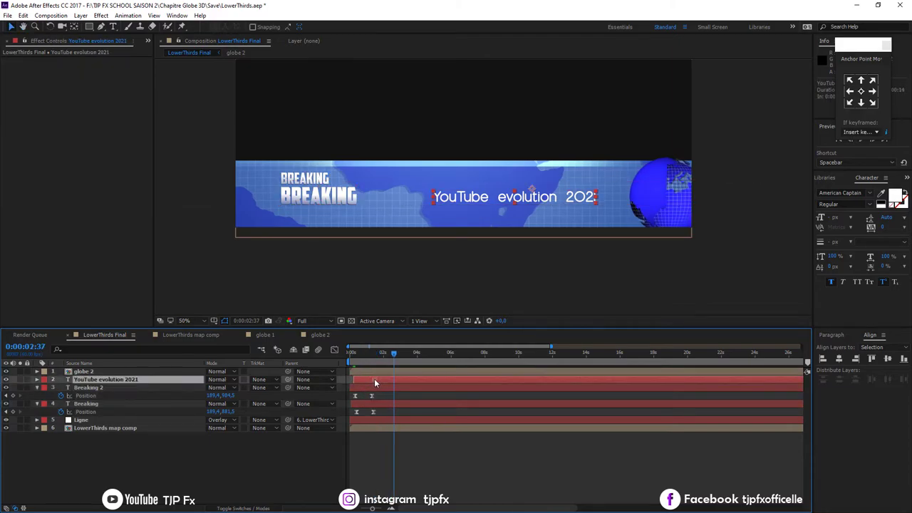
- Preview the lower-third animation several times, zooming in to inspect the banner
key(space)
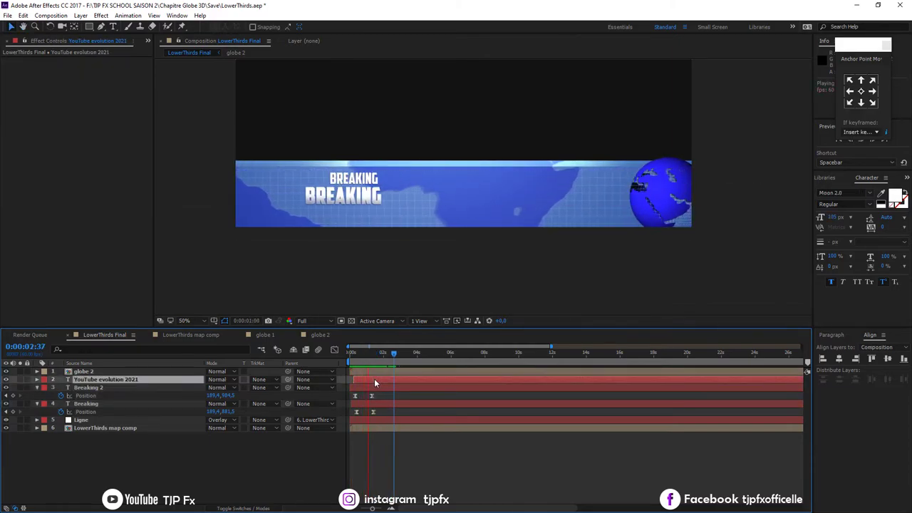
key(space)
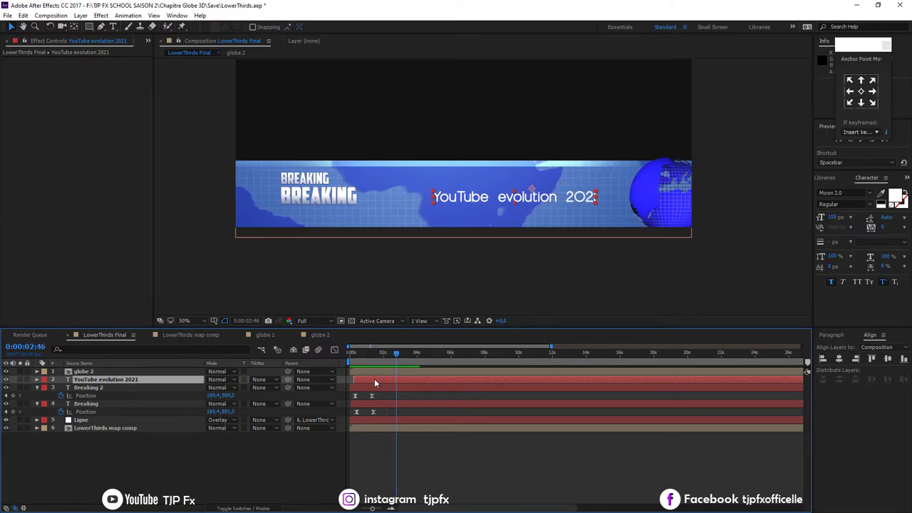
key(space)
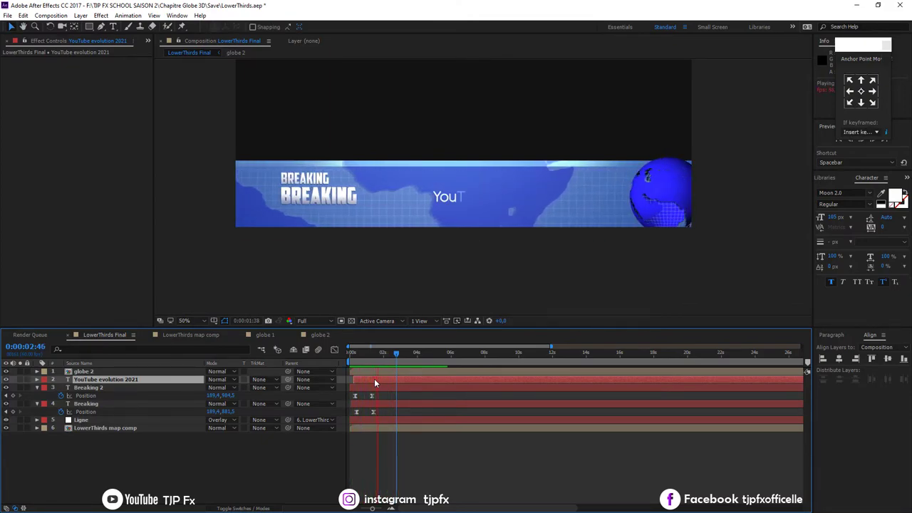
key(space)
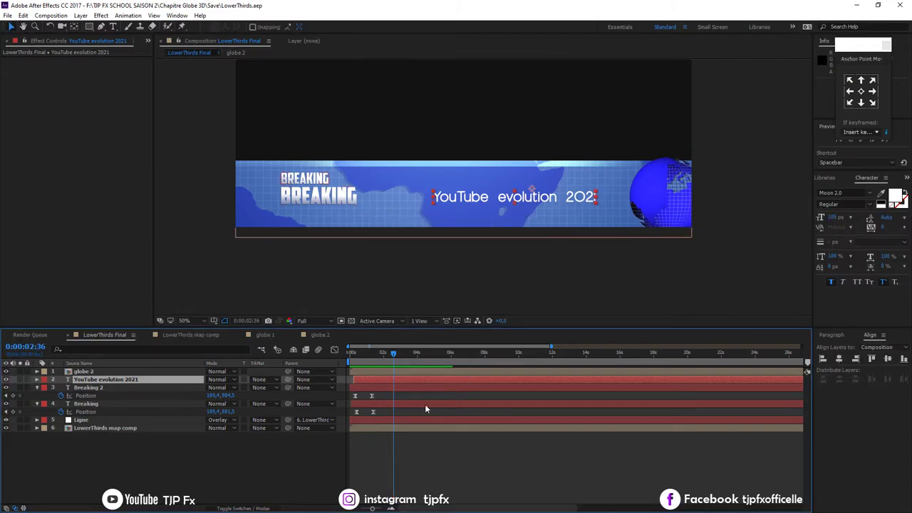
key(space)
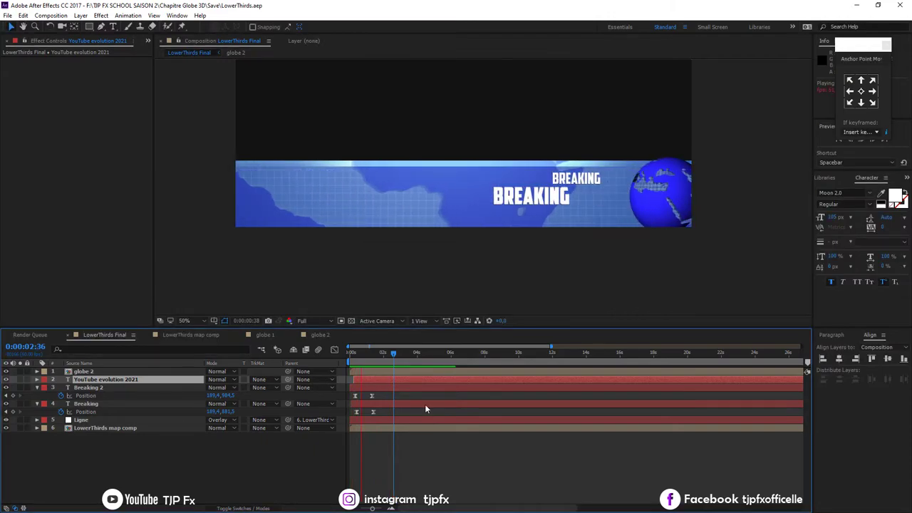
click(363, 363)
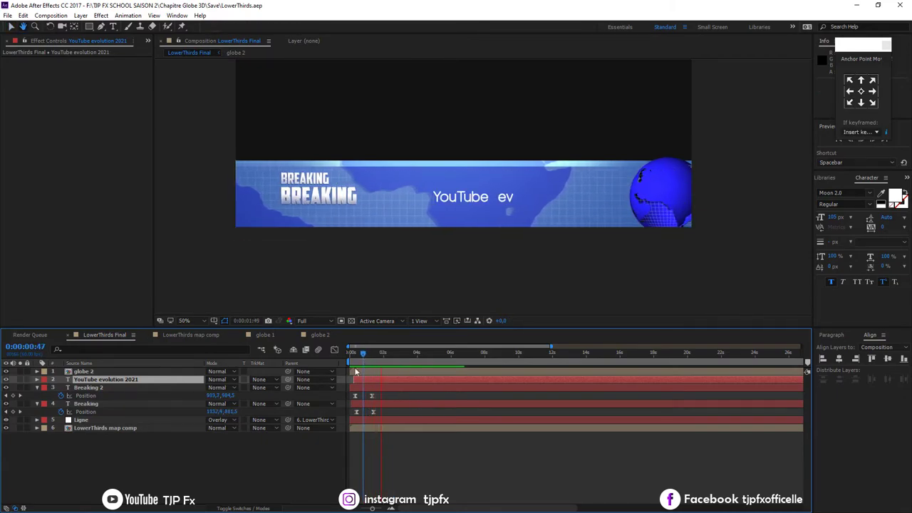
key(space)
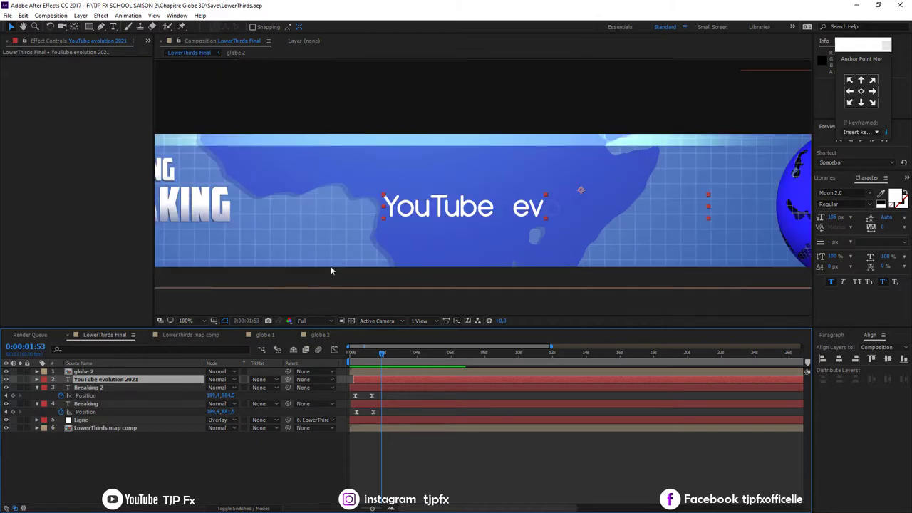
scroll(332, 269, up, 2)
drag(316, 252, 332, 249)
scroll(334, 249, down, 2)
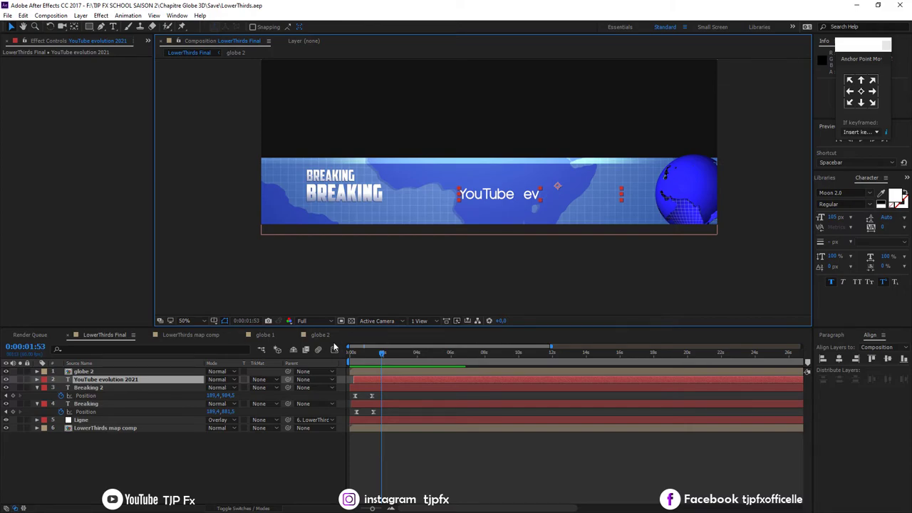
- Preview from 0:00:00:54, then create Adjustment Layer 1 with Ctrl+Alt+Y
click(365, 354)
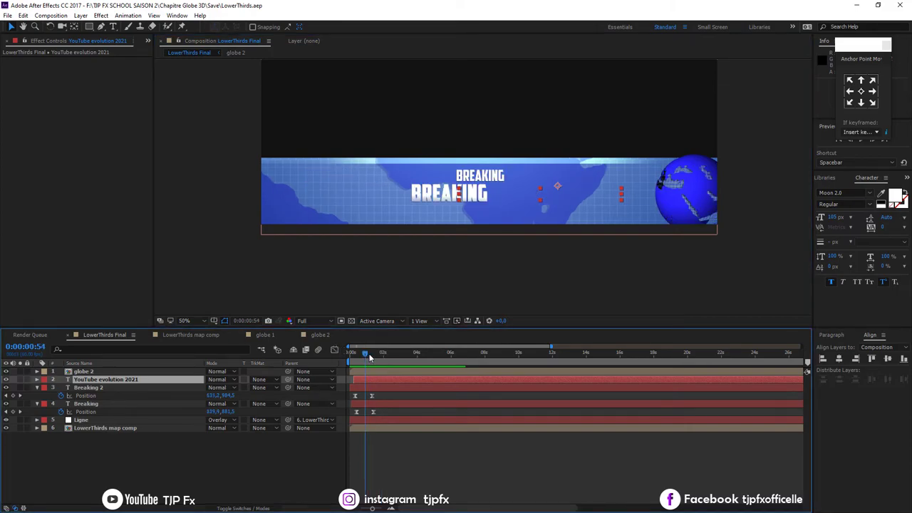
key(space)
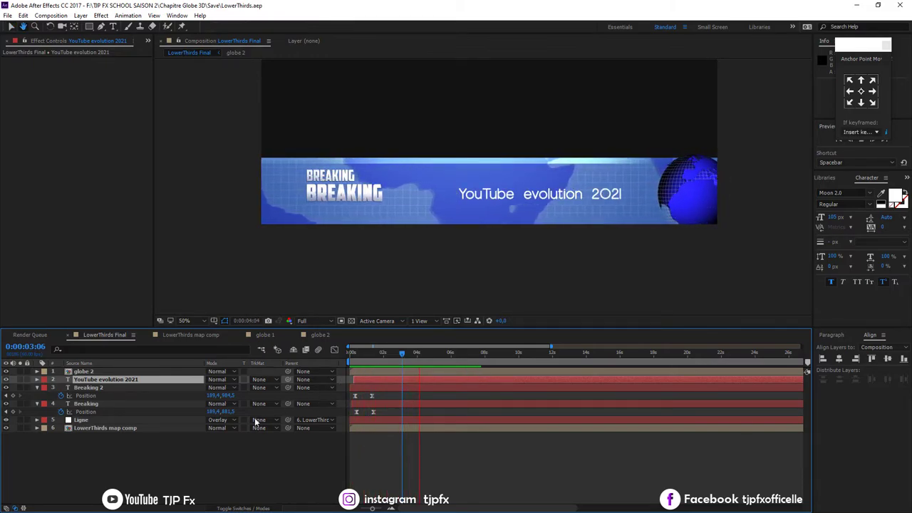
key(space)
click(188, 446)
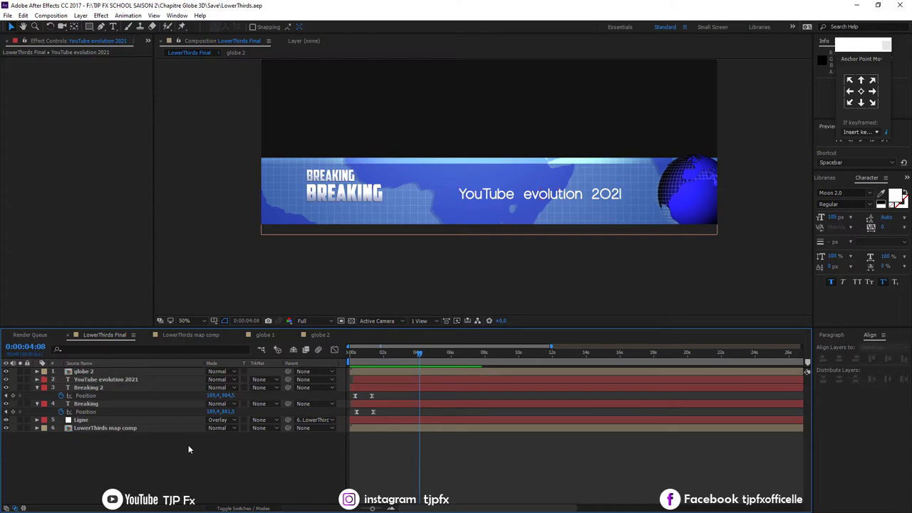
key(ctrl+alt+y)
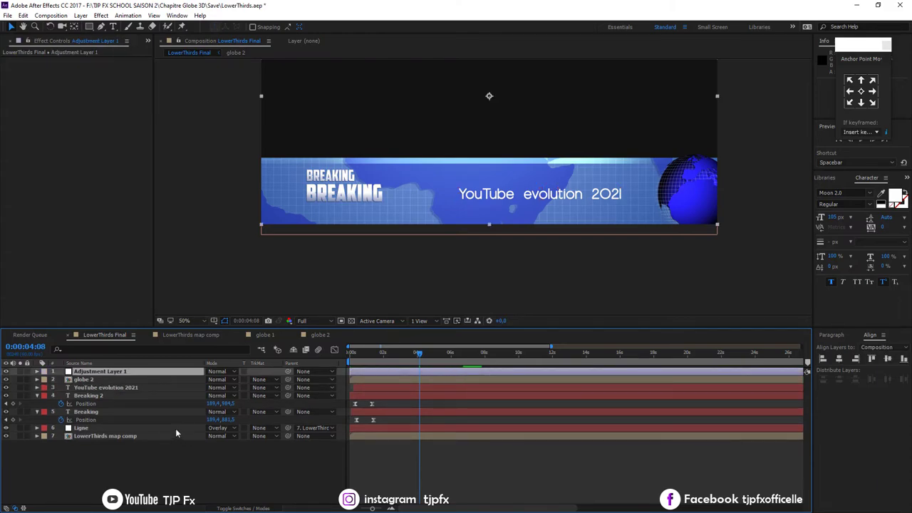
- Move Adjustment Layer 1 below globe 2 and apply Curves bent into an S shape
drag(131, 374, 165, 380)
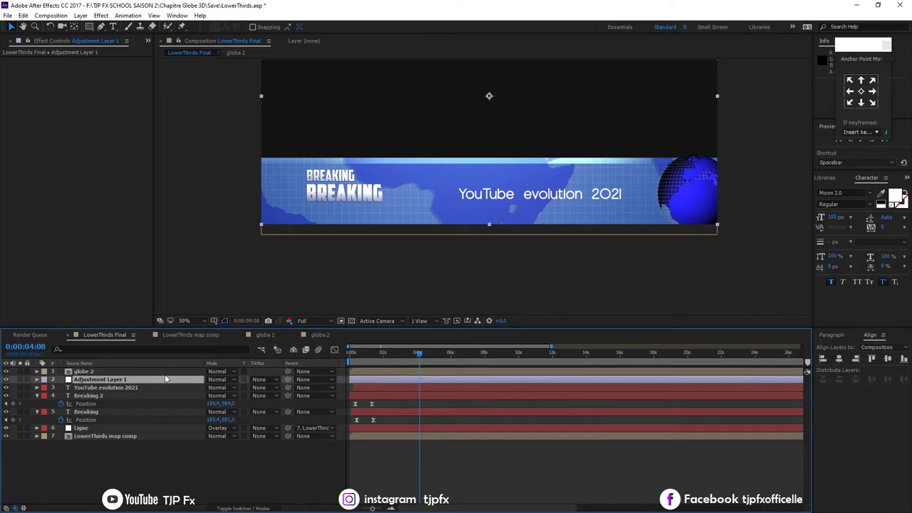
key(ctrl+space)
text(s)
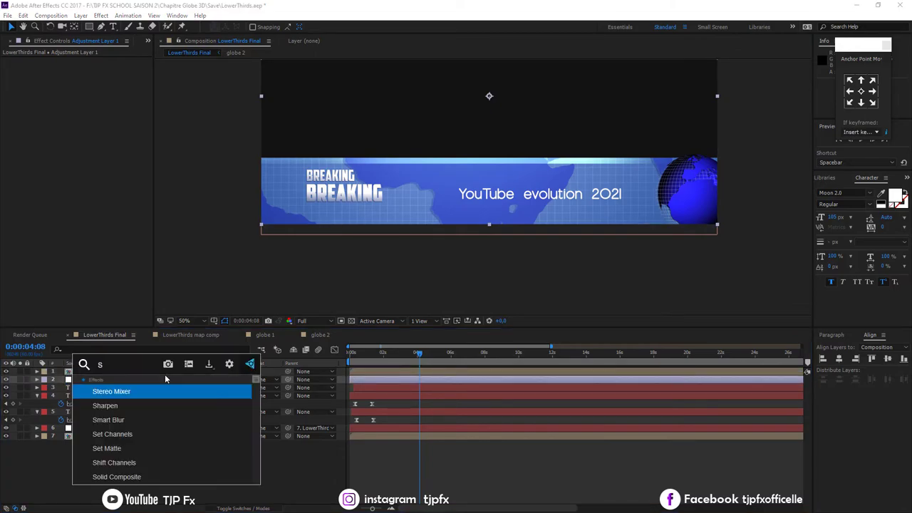
key(ctrl+a)
text(cur)
click(159, 394)
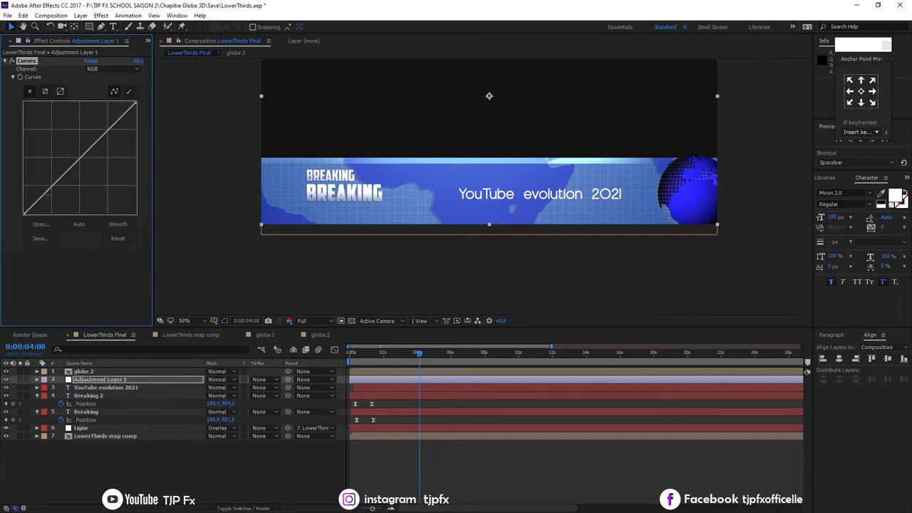
drag(52, 186, 54, 204)
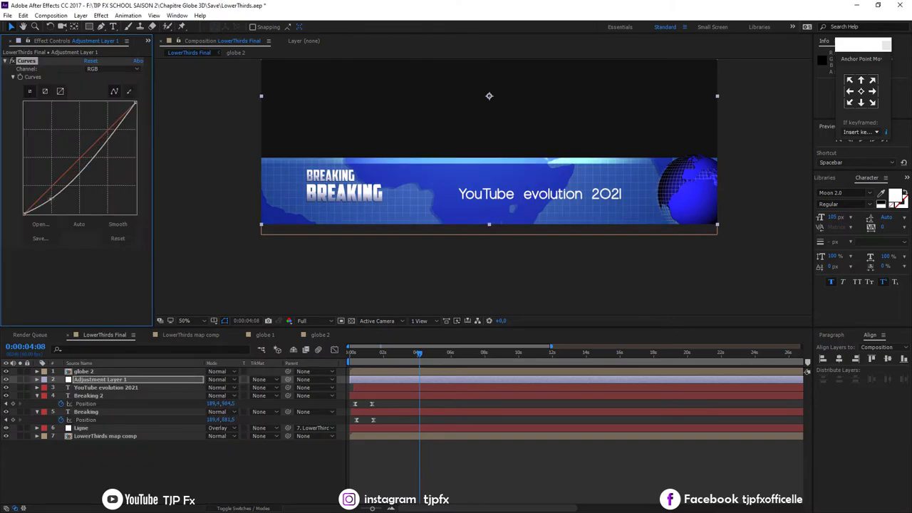
drag(89, 153, 98, 141)
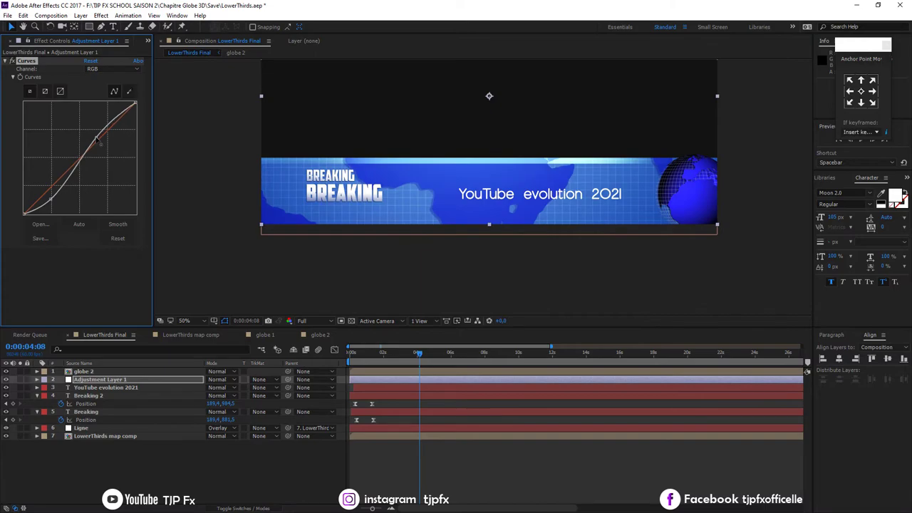
- Add a Sharpen effect to the adjustment layer with Sharpen Amount 10
key(ctrl+space)
key(Escape)
key(slash)
key(ctrl+space)
text(sh)
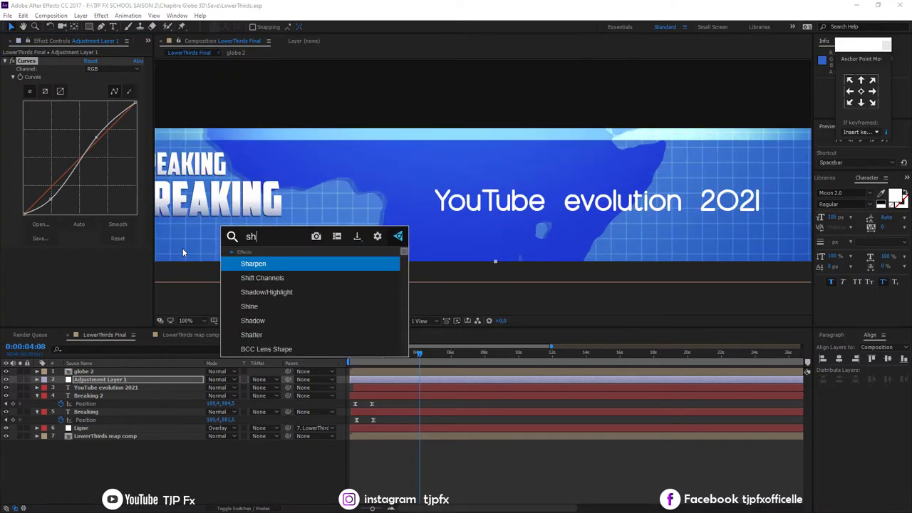
text(a)
key(Return)
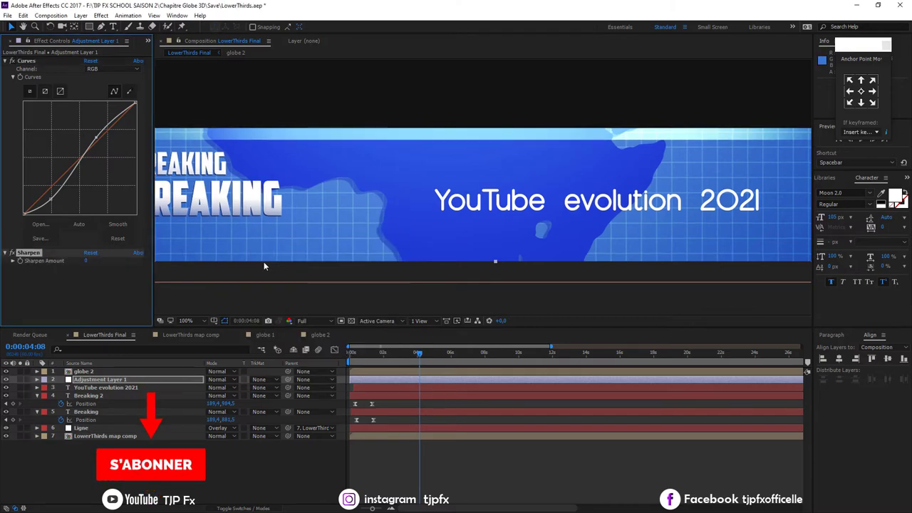
click(85, 260)
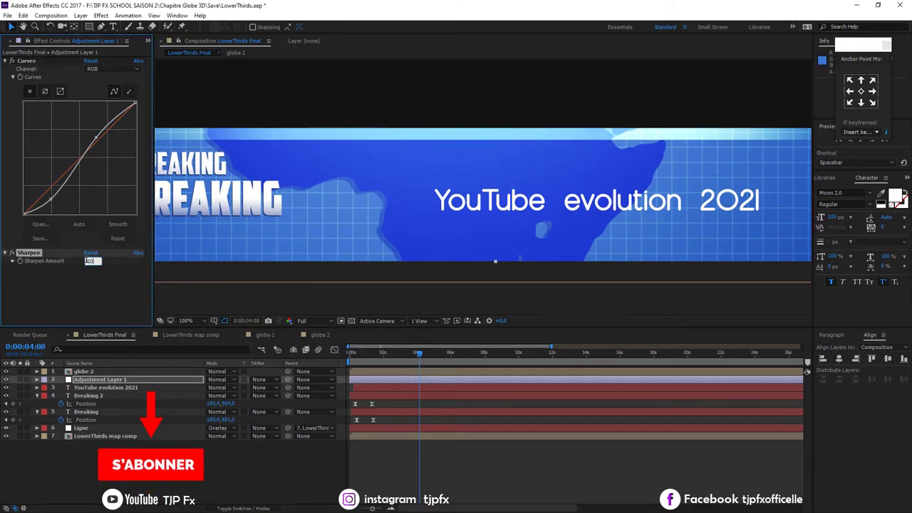
text(10)
- Add an Unsharp Mask effect to the adjustment layer
key(ctrl+space)
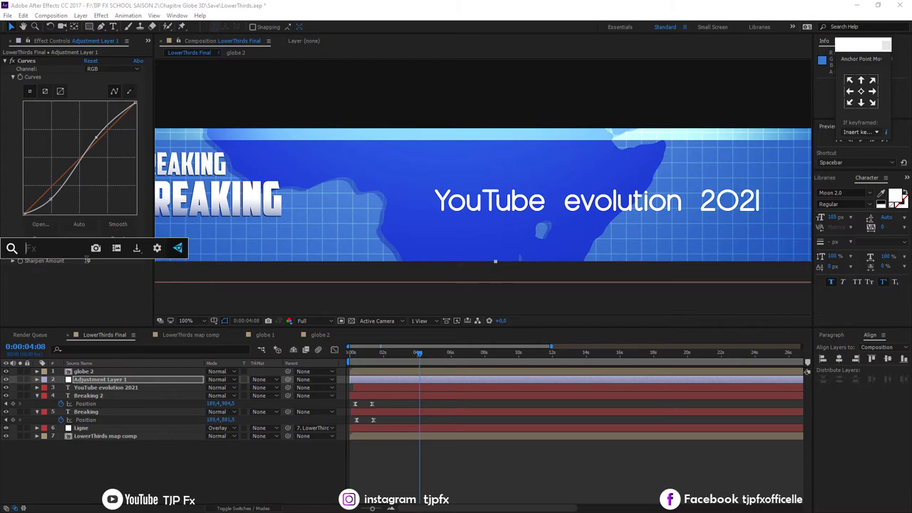
text(sha)
click(104, 308)
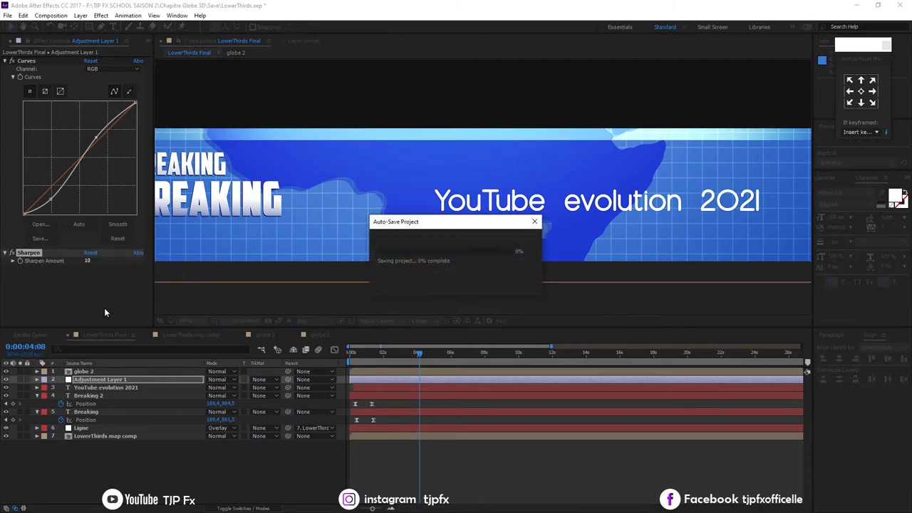
key(ctrl+space)
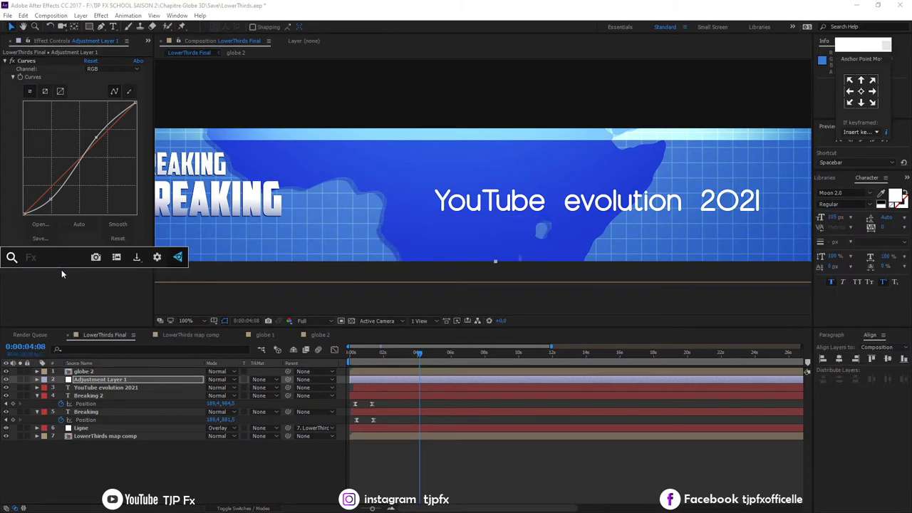
text(sh)
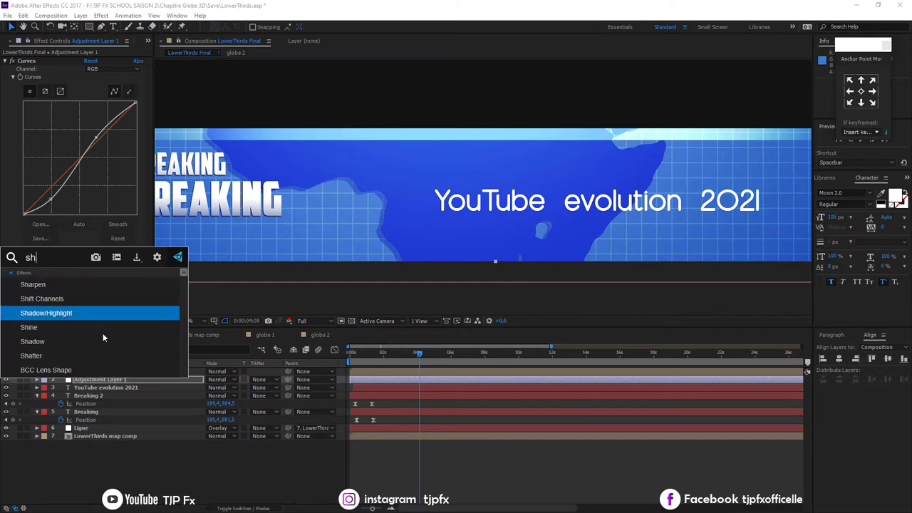
text(a)
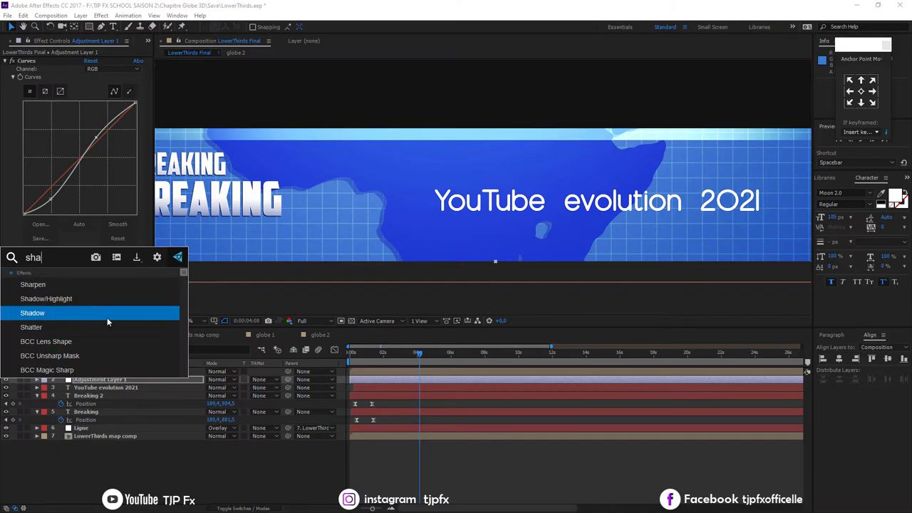
text(r)
click(116, 341)
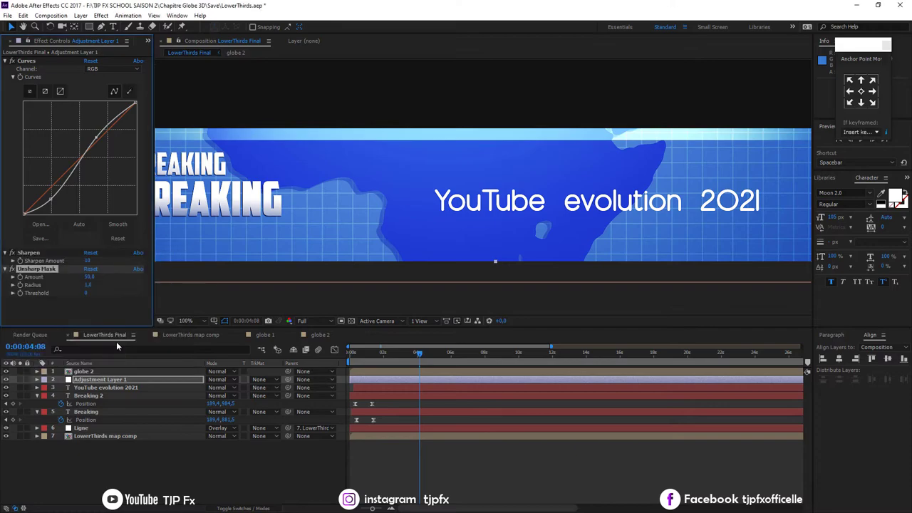
key(comma)
key(comma)
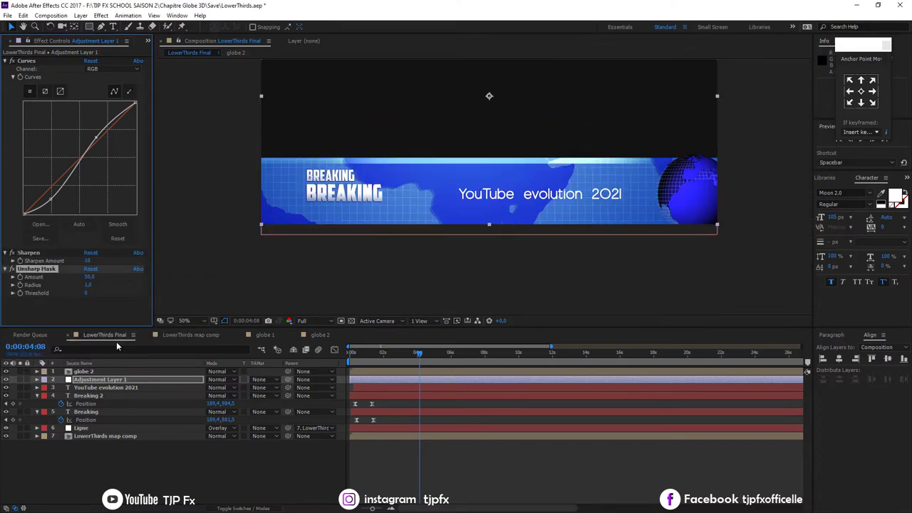
- Select the LowerThirds map comp layer and show the layer Switches columns
drag(350, 355, 355, 356)
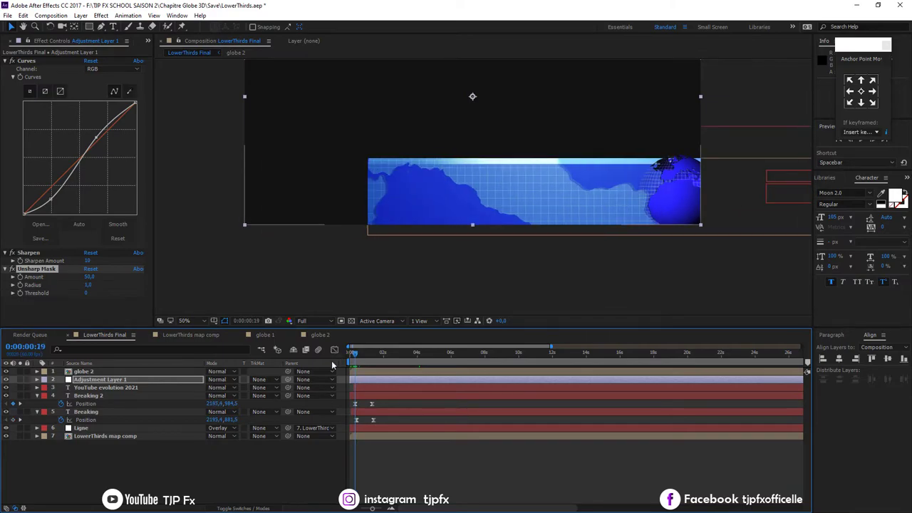
click(126, 436)
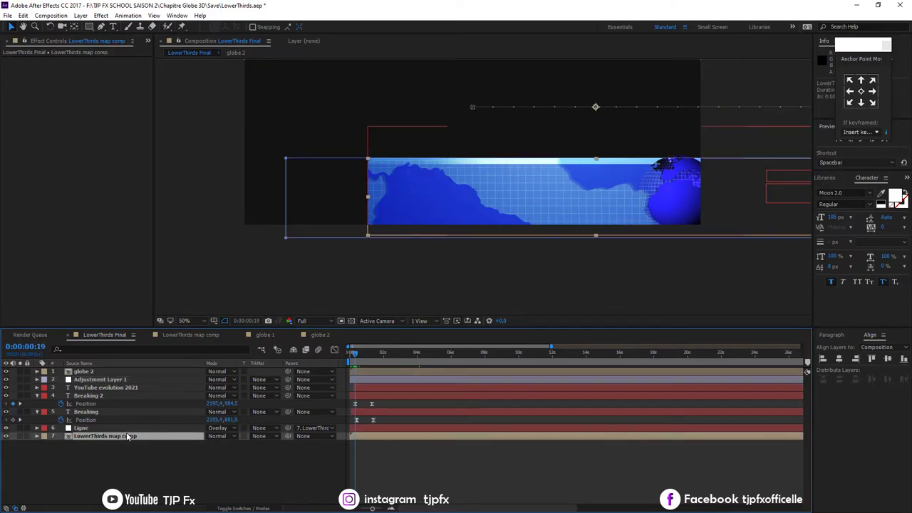
click(251, 508)
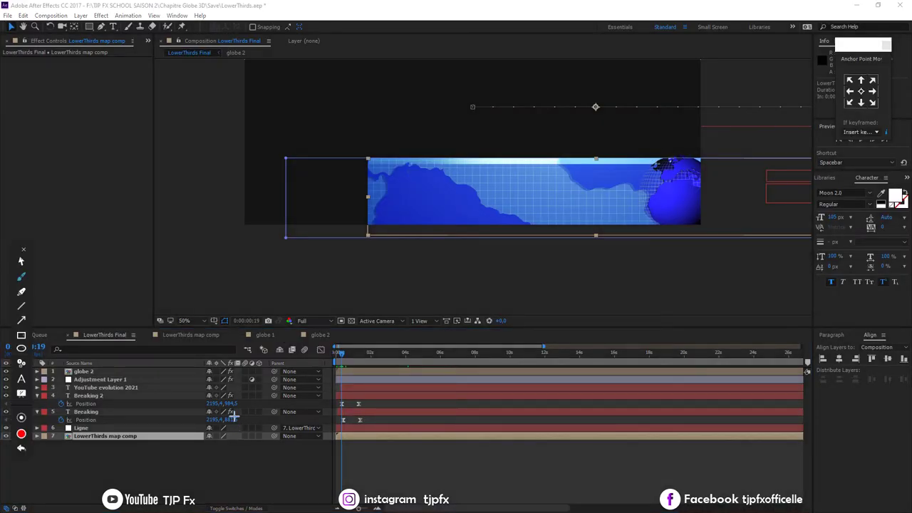
mouse_move(233, 371)
mouse_down()
mouse_move(277, 456)
mouse_move(283, 387)
mouse_up()
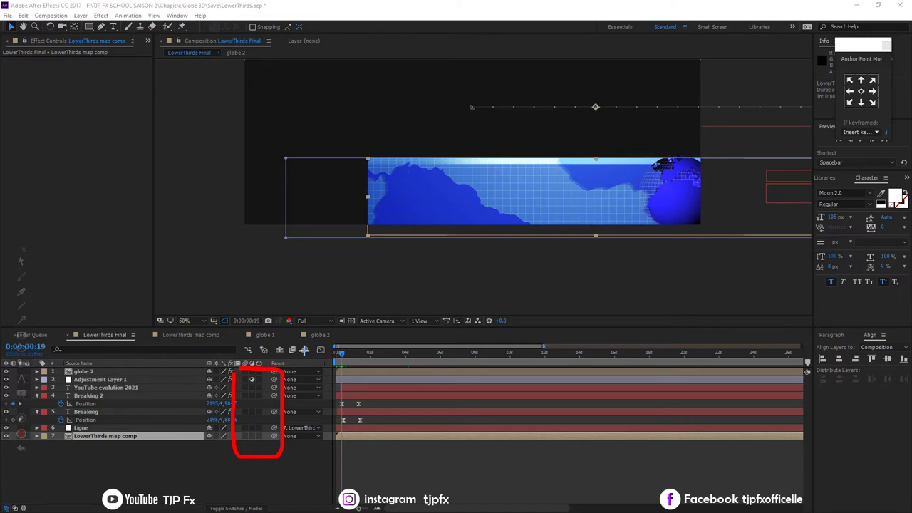
key(Escape)
click(278, 380)
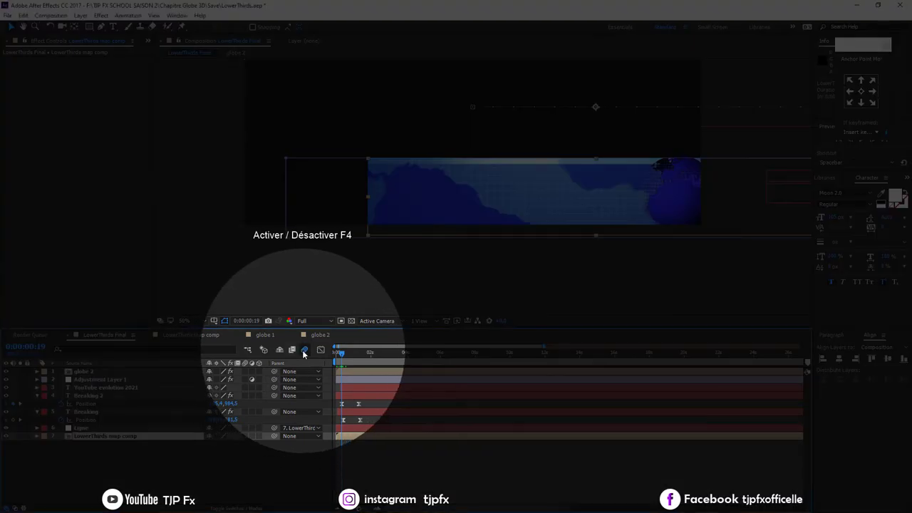
- Enable motion blur on LowerThirds map comp, Ligne, Breaking and YouTube evolution 2021
click(244, 435)
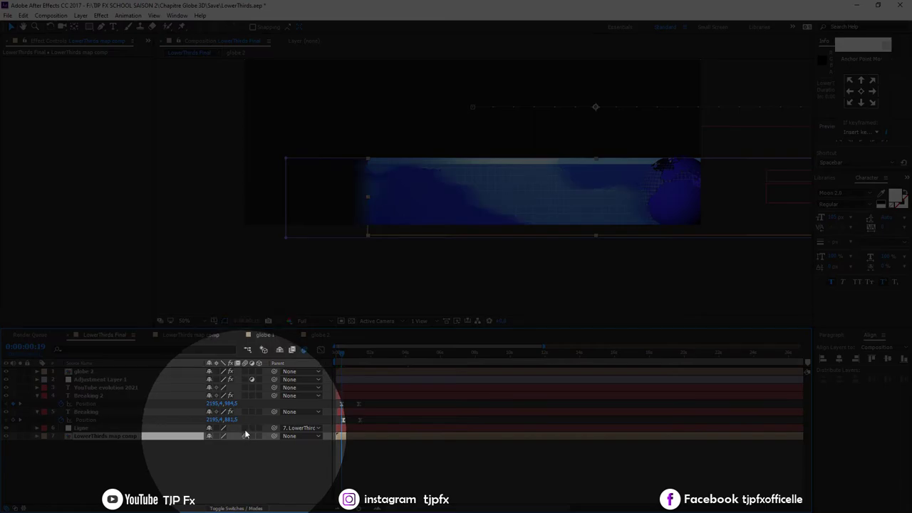
click(246, 428)
click(245, 412)
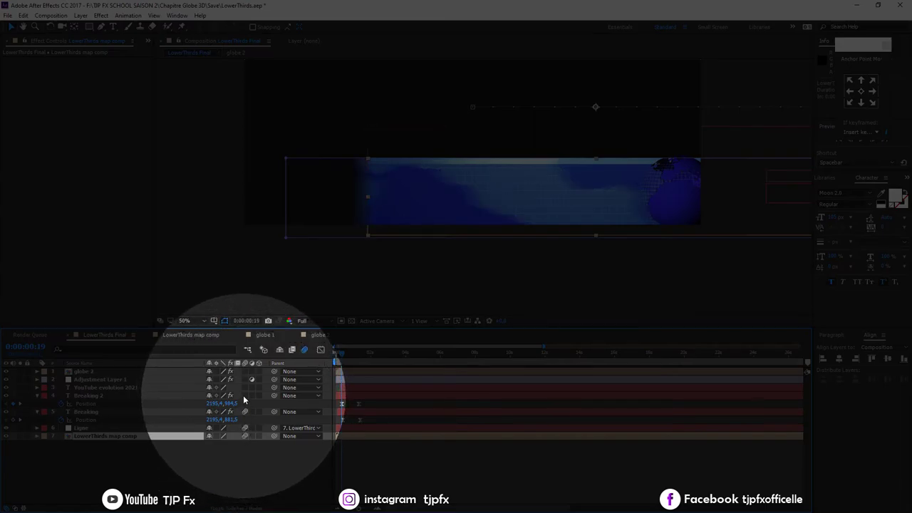
click(245, 388)
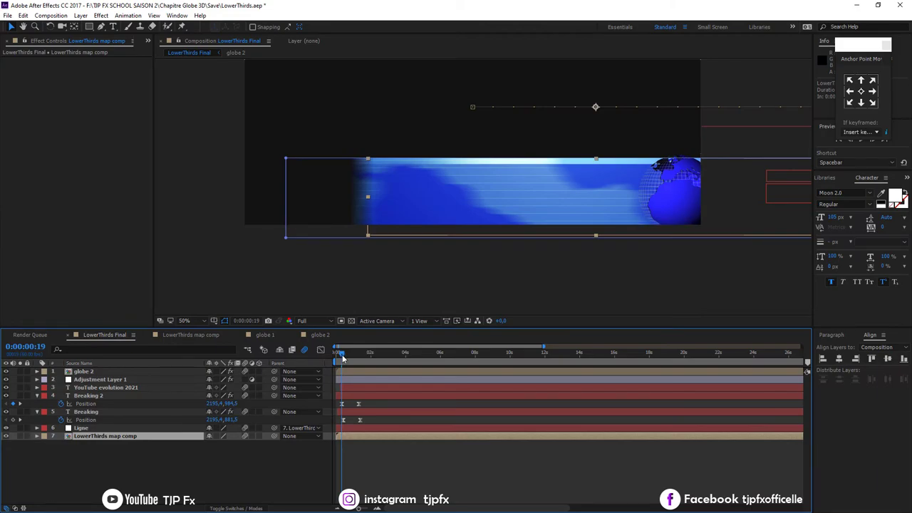
drag(343, 359, 341, 360)
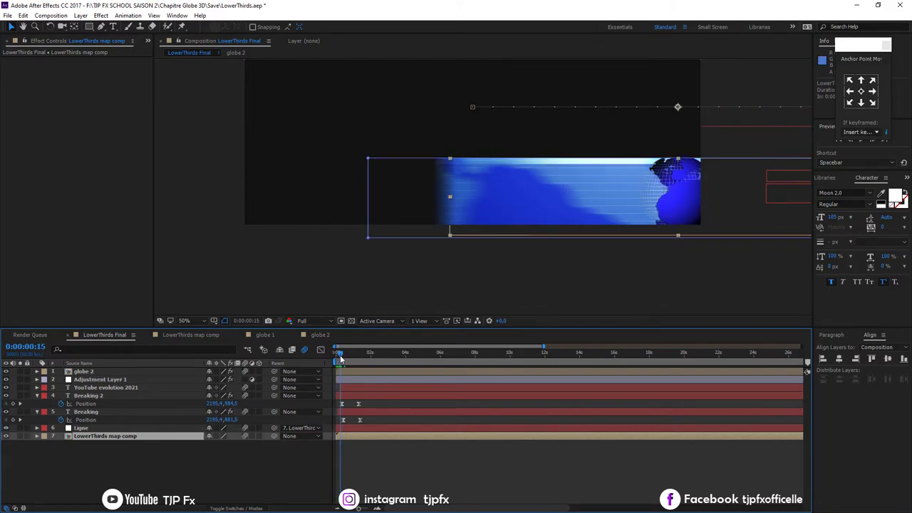
double_click(137, 372)
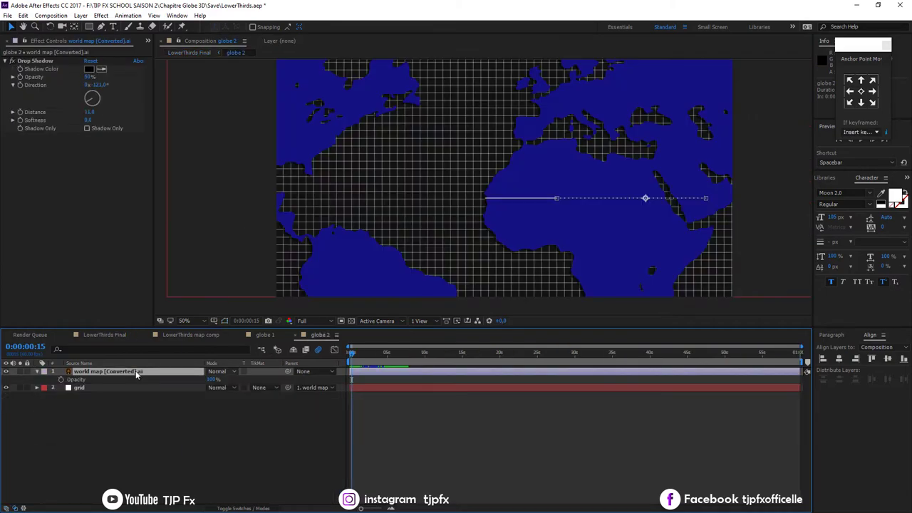
- Enable motion blur on the globe's grid layer, then go back to LowerThirds Final
click(272, 508)
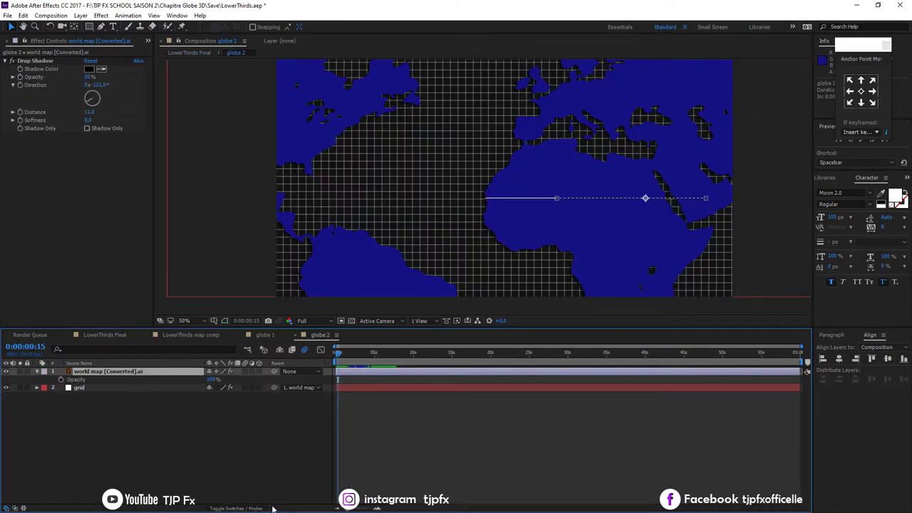
click(245, 388)
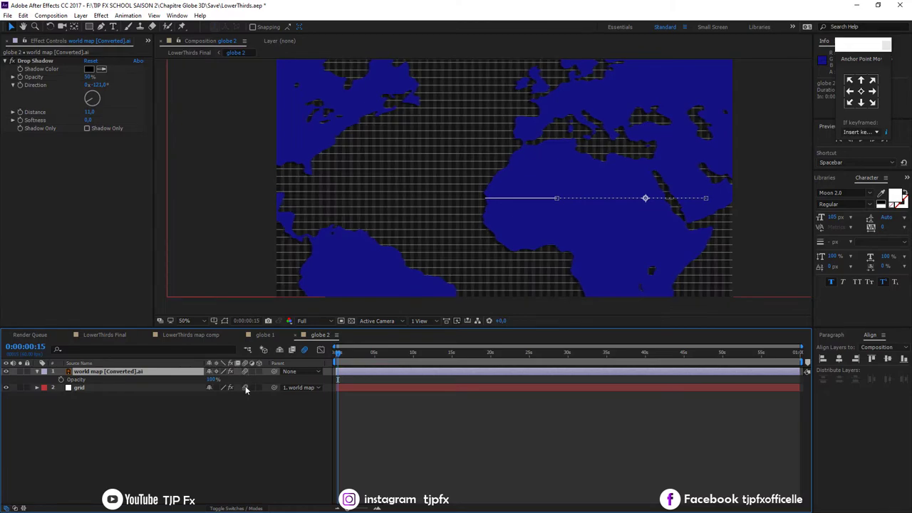
drag(342, 358, 382, 358)
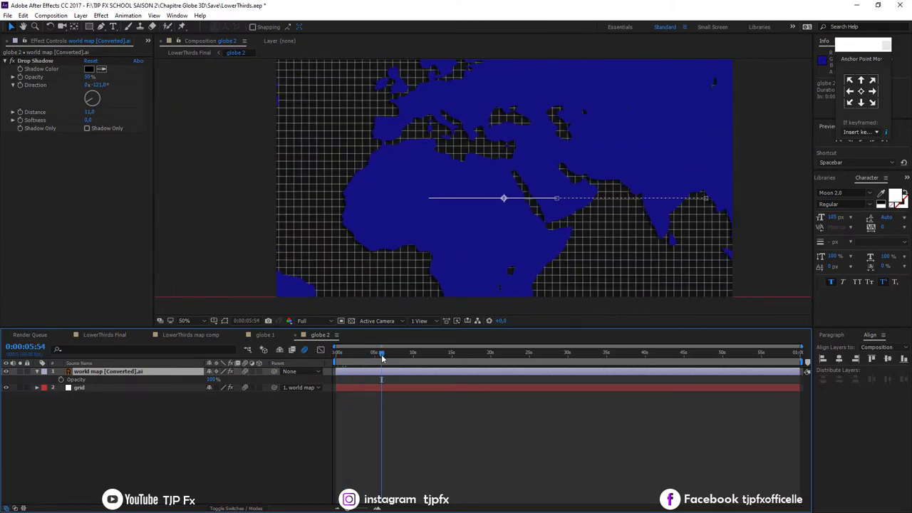
click(118, 336)
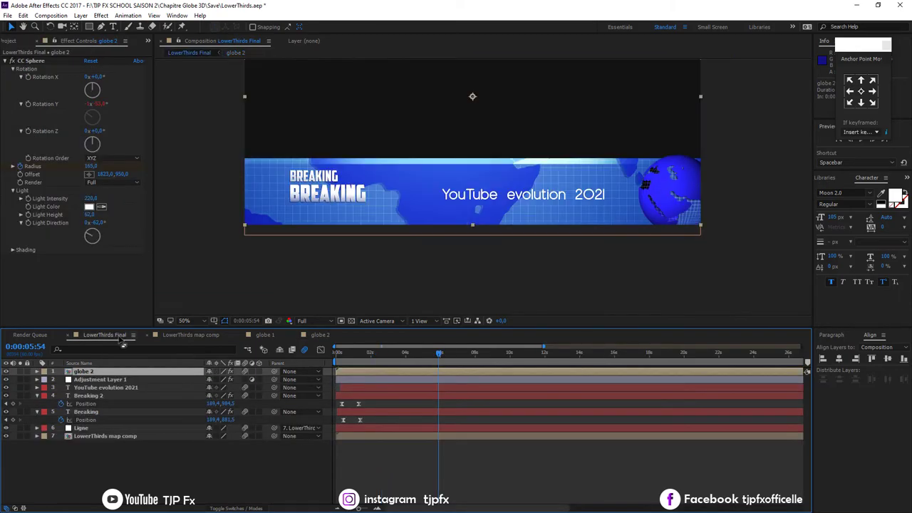
- Scrub back to where the banner starts sliding in, then open and cancel an FX Console search
drag(372, 360, 345, 365)
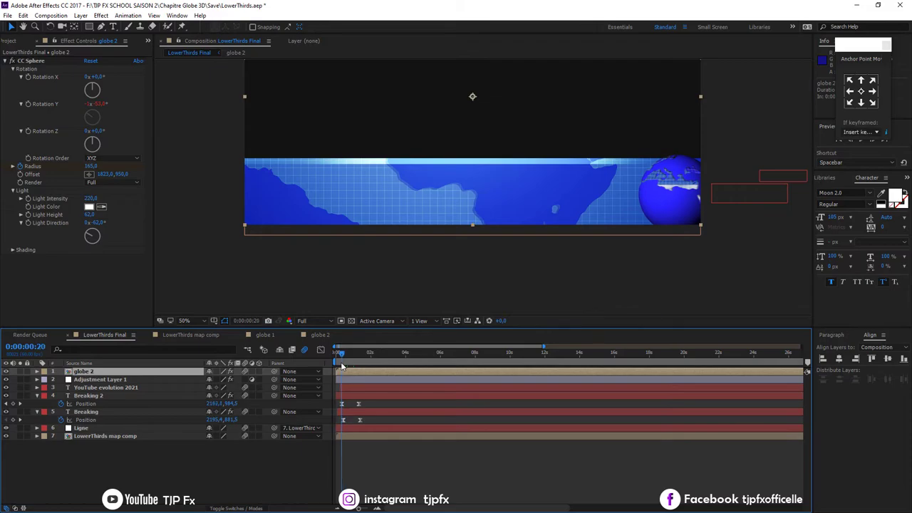
drag(345, 365, 344, 363)
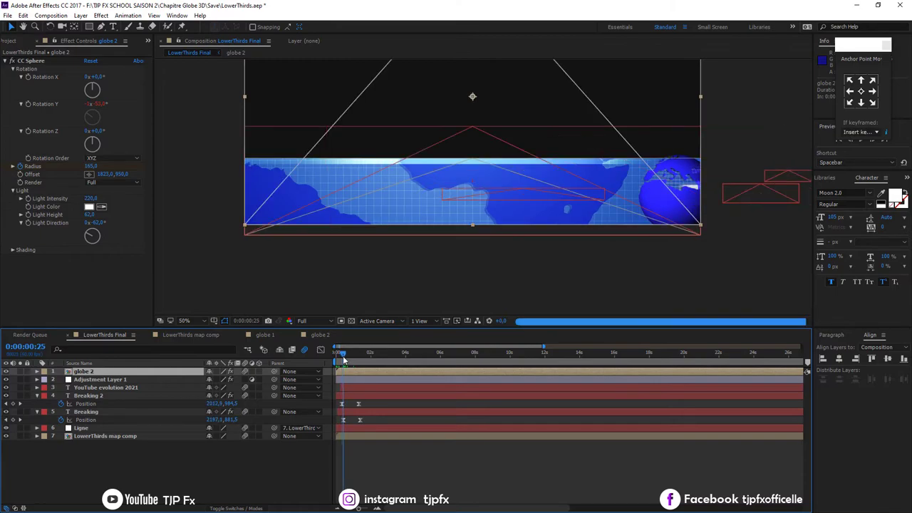
key(ctrl+space)
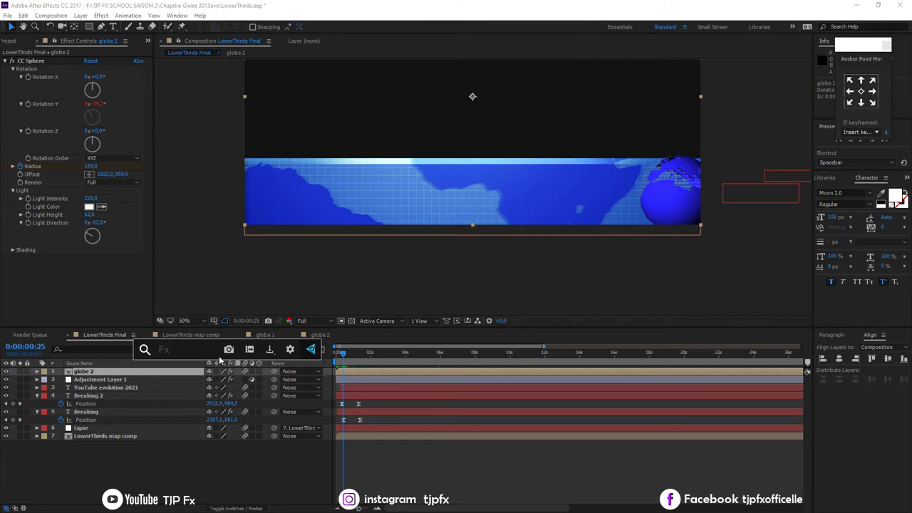
text(r)
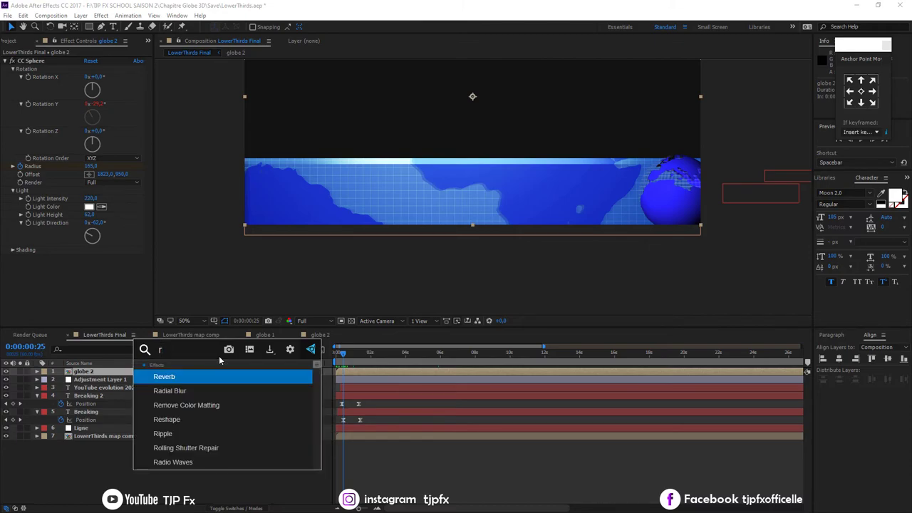
text(bs)
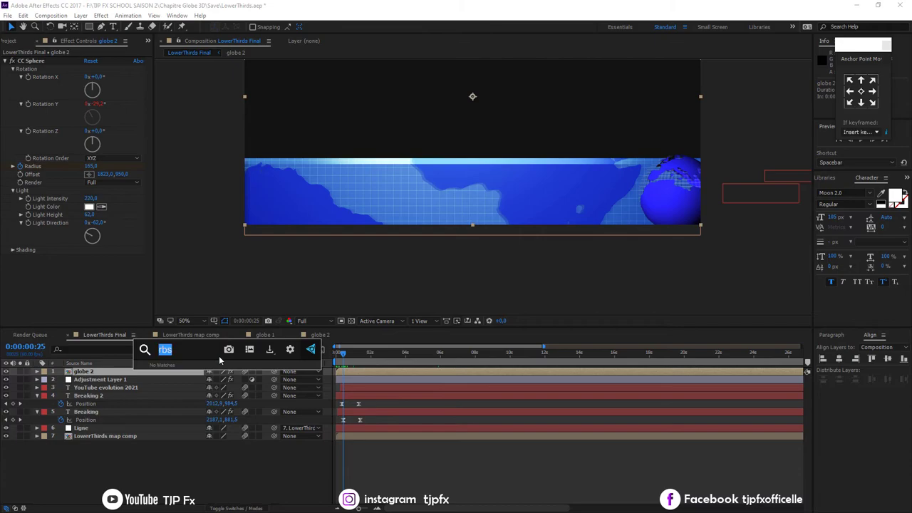
key(Escape)
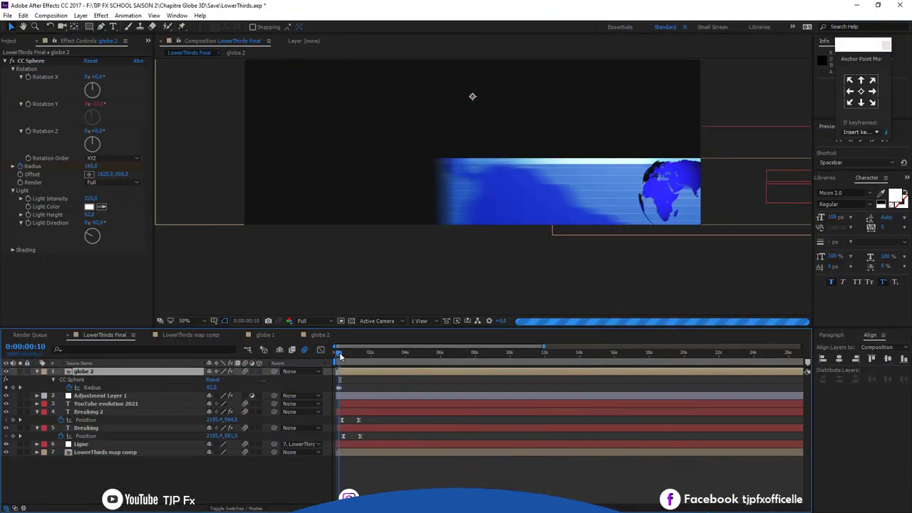
- Inspect the globe's first frames at 100% zoom and toggle the globe layer's render switch
drag(341, 357, 342, 352)
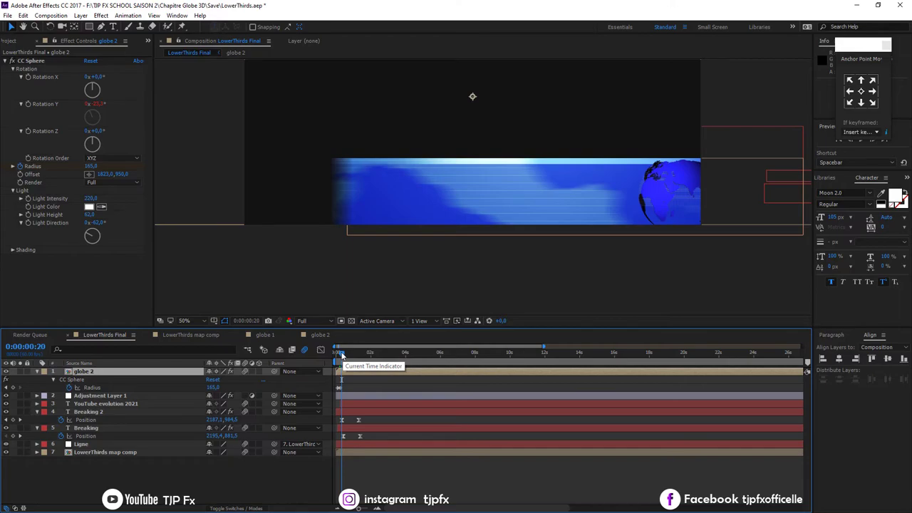
drag(342, 356, 340, 353)
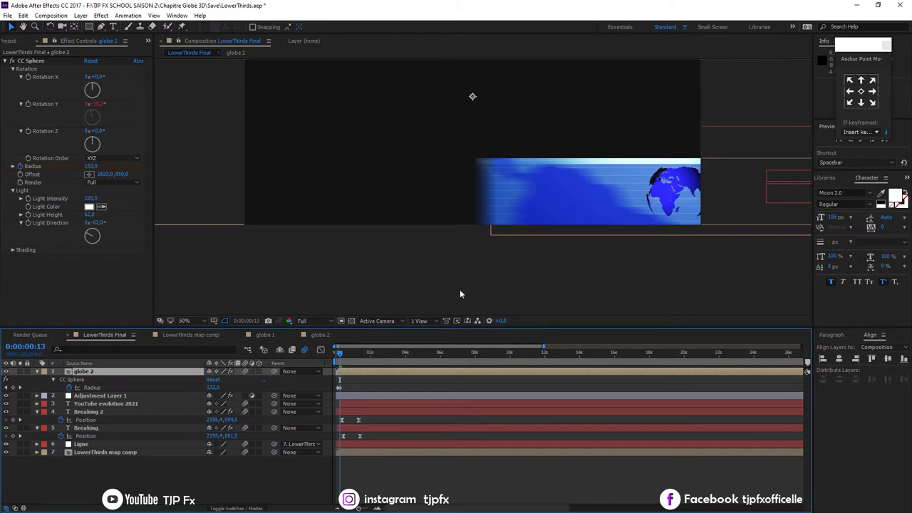
key(period)
key(comma)
key(period)
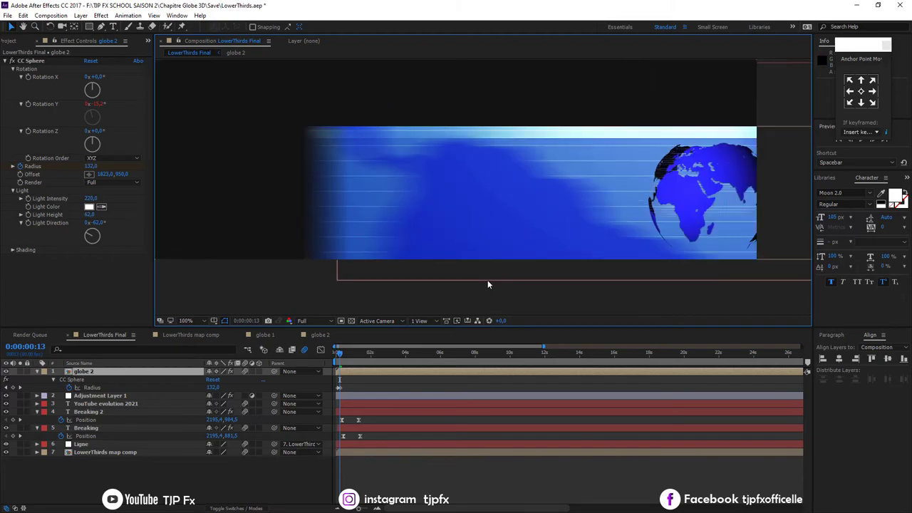
click(218, 372)
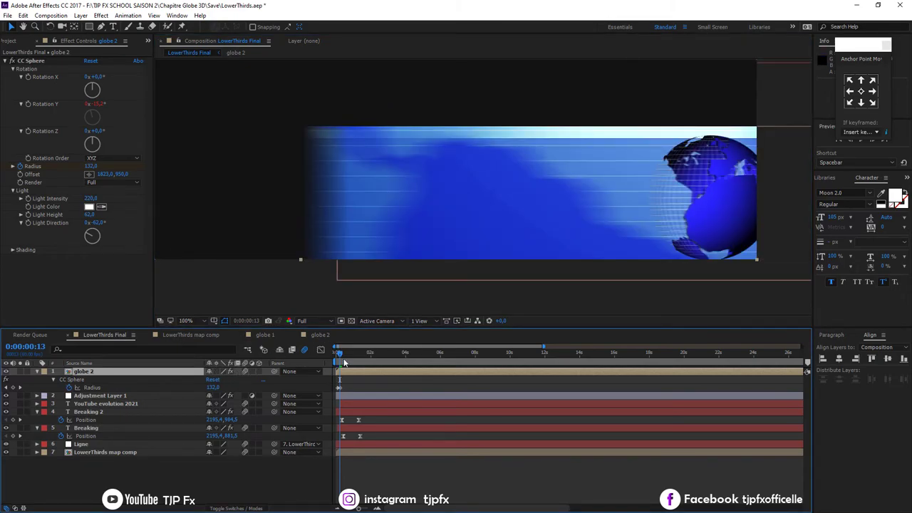
- Scrub to three seconds to check the subtitle, zoom out, and play the banner from the start
drag(344, 362, 397, 362)
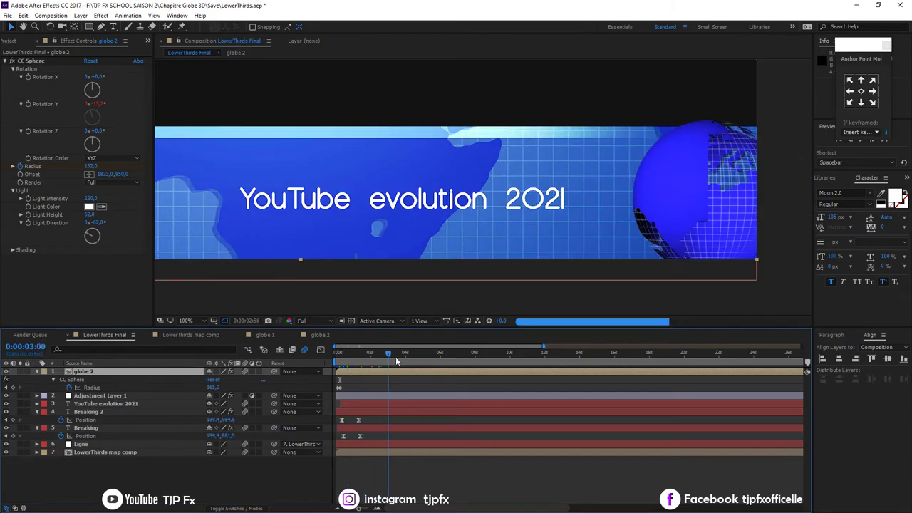
drag(397, 362, 400, 362)
key(comma)
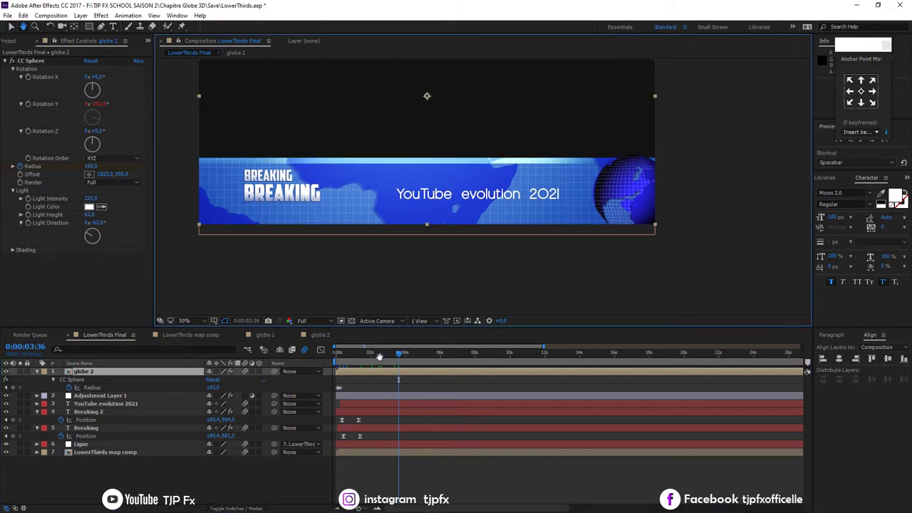
drag(400, 362, 340, 363)
key(space)
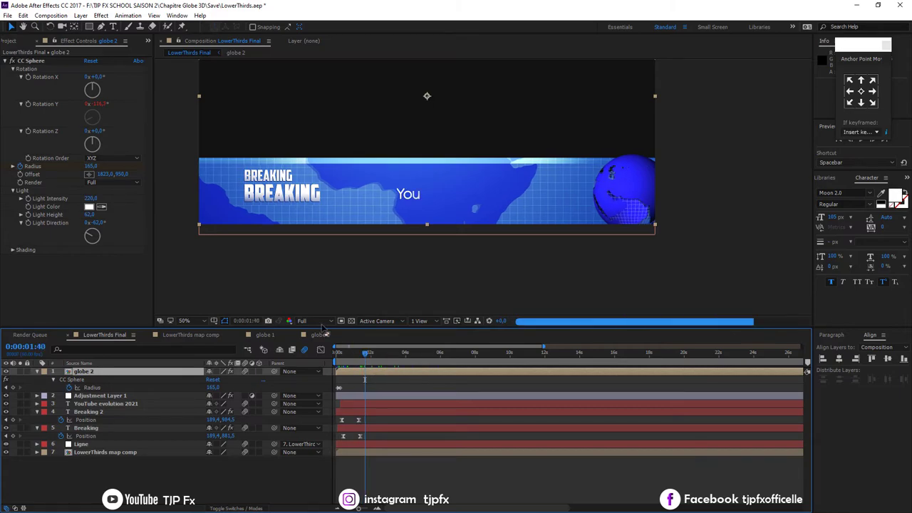
- Set preview resolution to Quarter, deselect and collapse all layers, then preview the animation
click(317, 321)
click(325, 377)
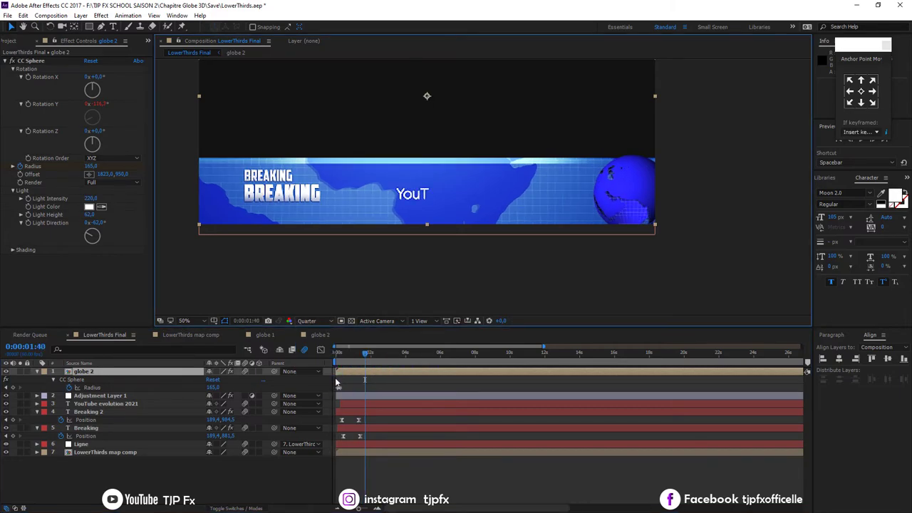
drag(376, 354, 456, 353)
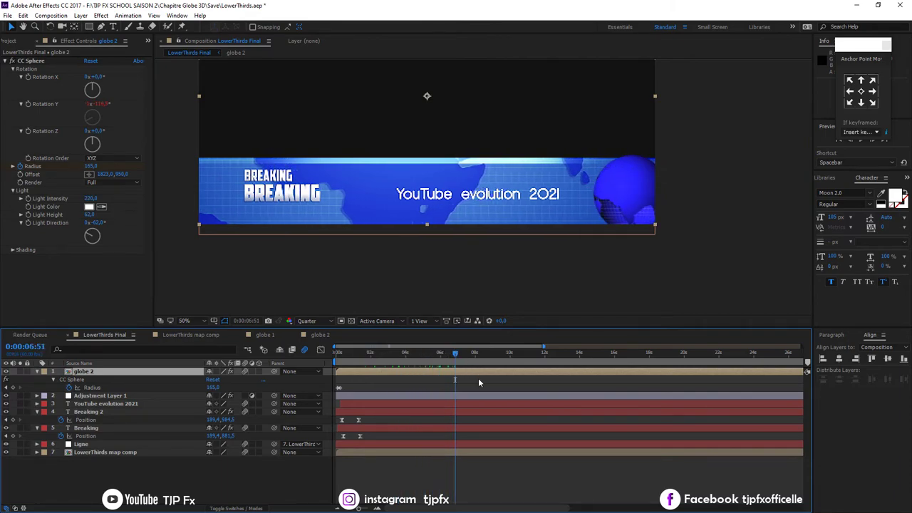
key(F2)
key(u)
key(space)
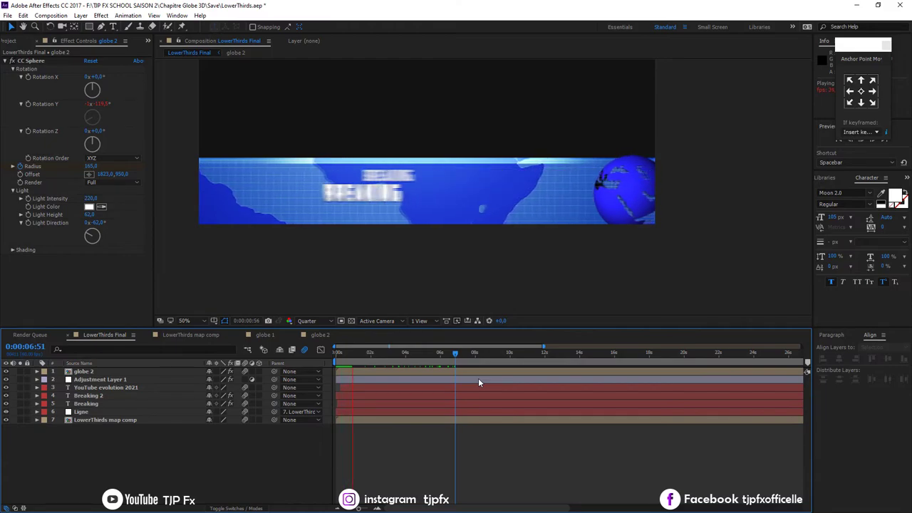
key(space)
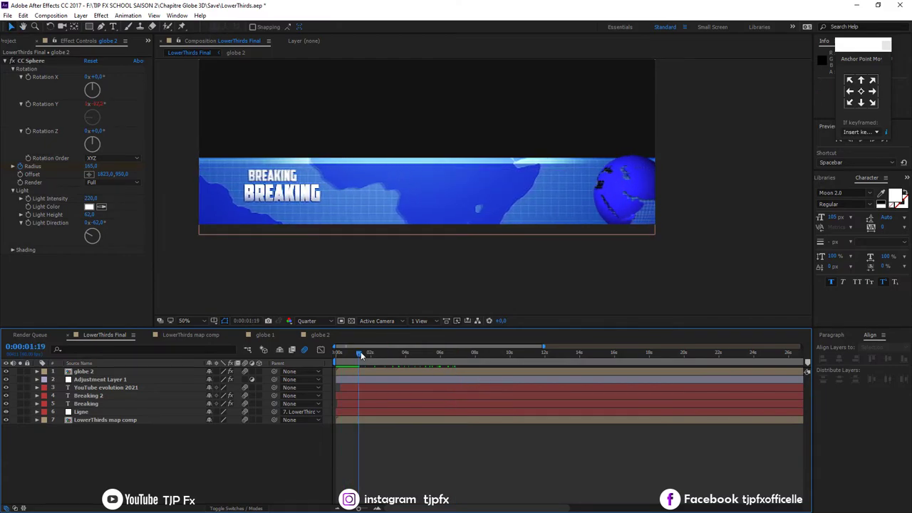
drag(362, 355, 359, 356)
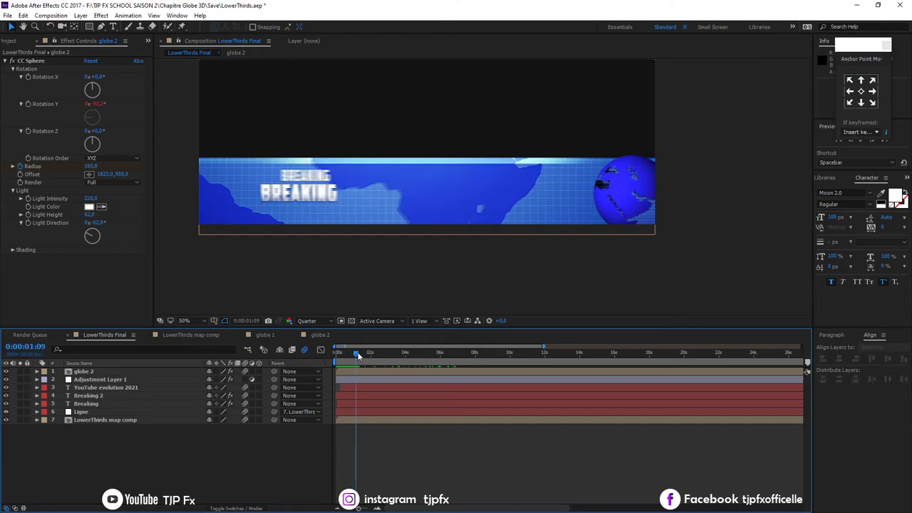
click(317, 198)
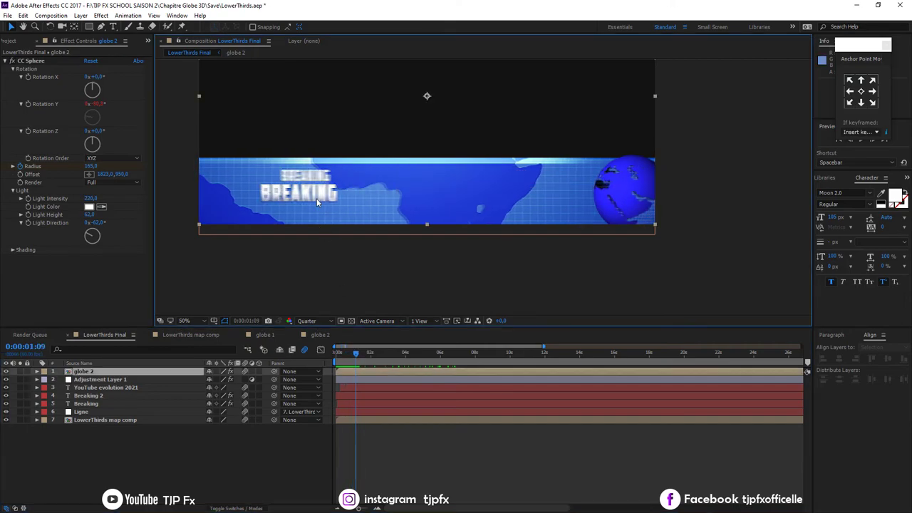
click(91, 397)
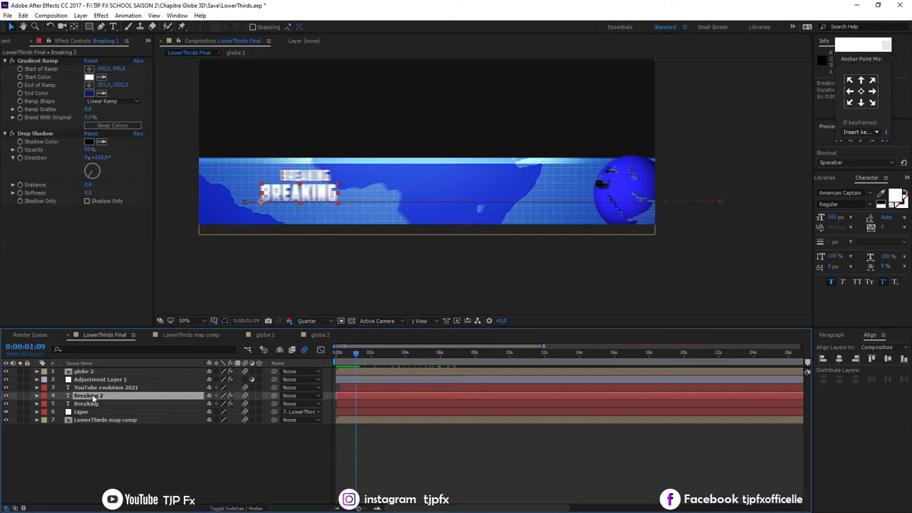
click(94, 404)
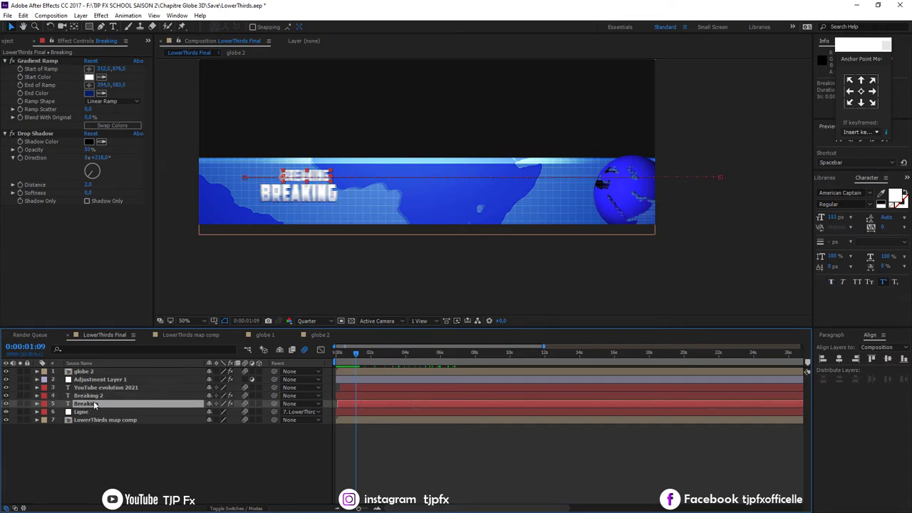
shift+click(91, 396)
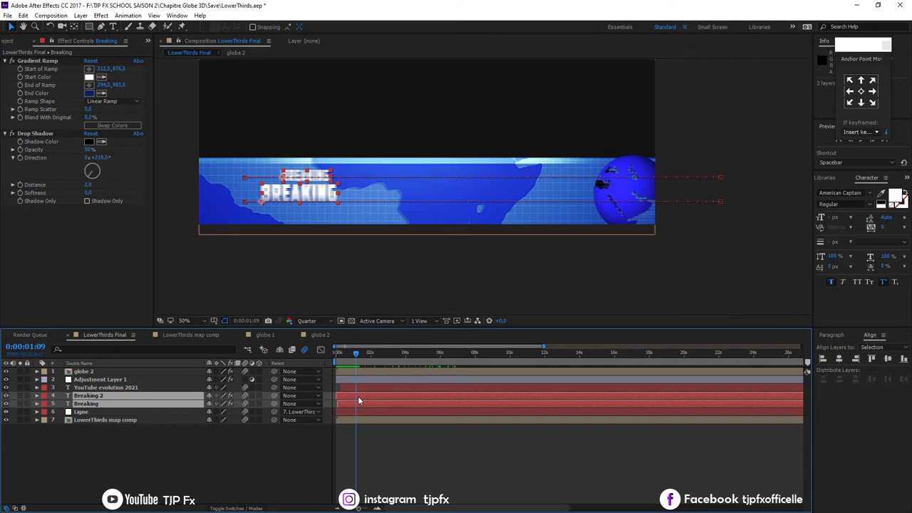
drag(348, 360, 346, 365)
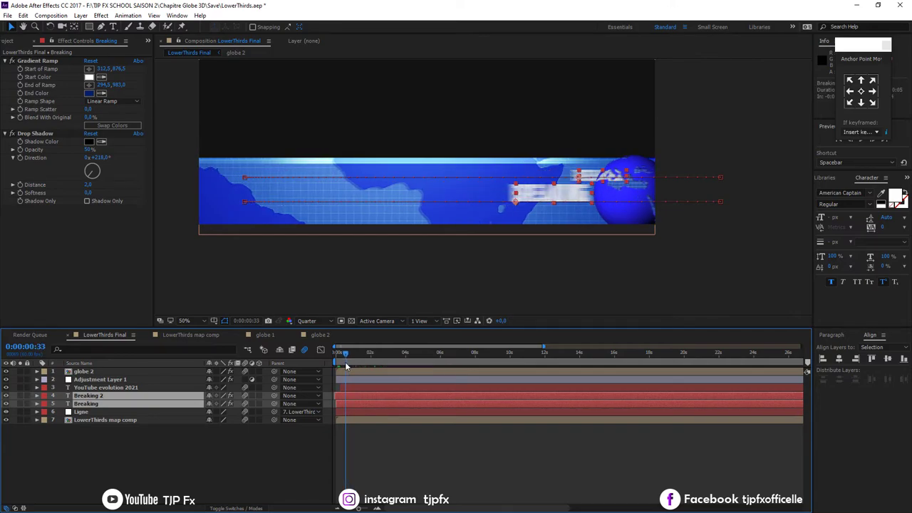
key(space)
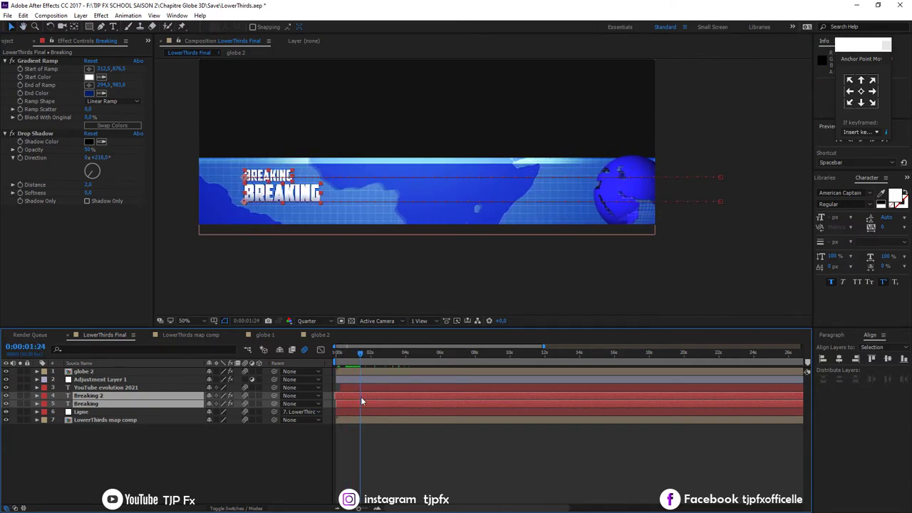
drag(339, 357, 342, 355)
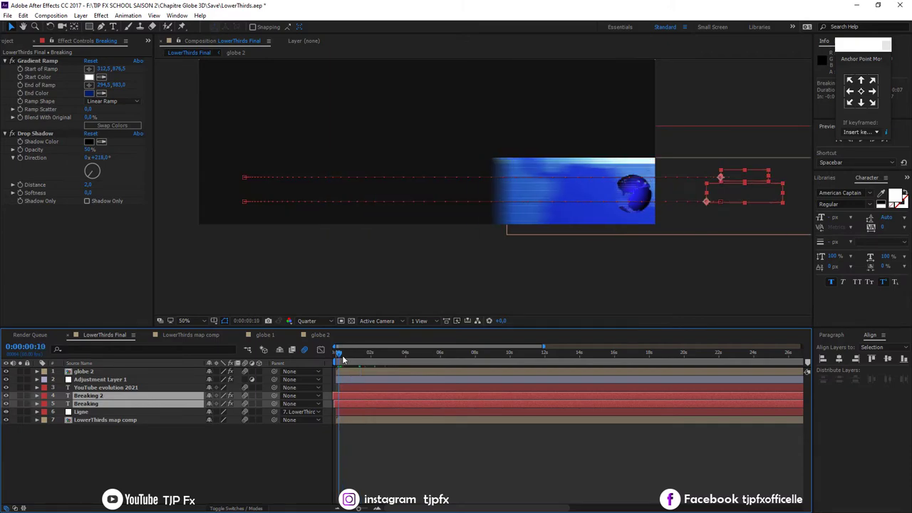
key(space)
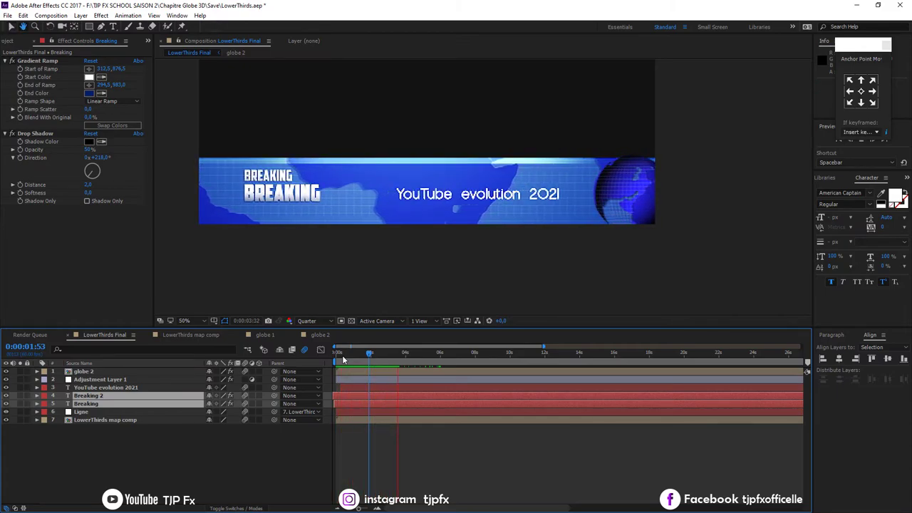
click(342, 355)
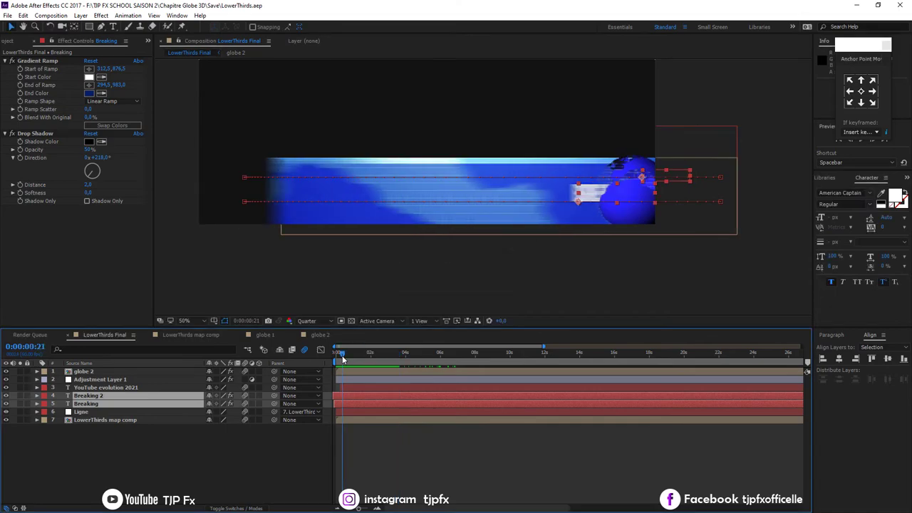
key(space)
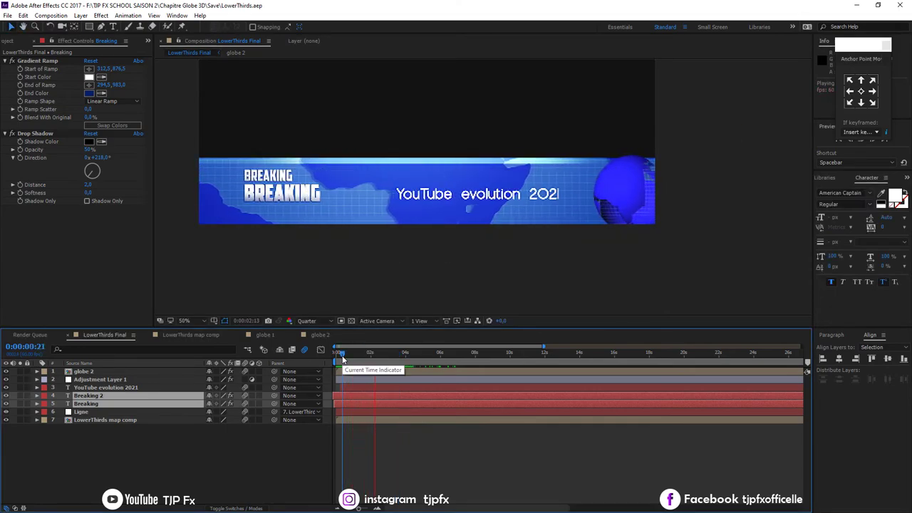
click(470, 433)
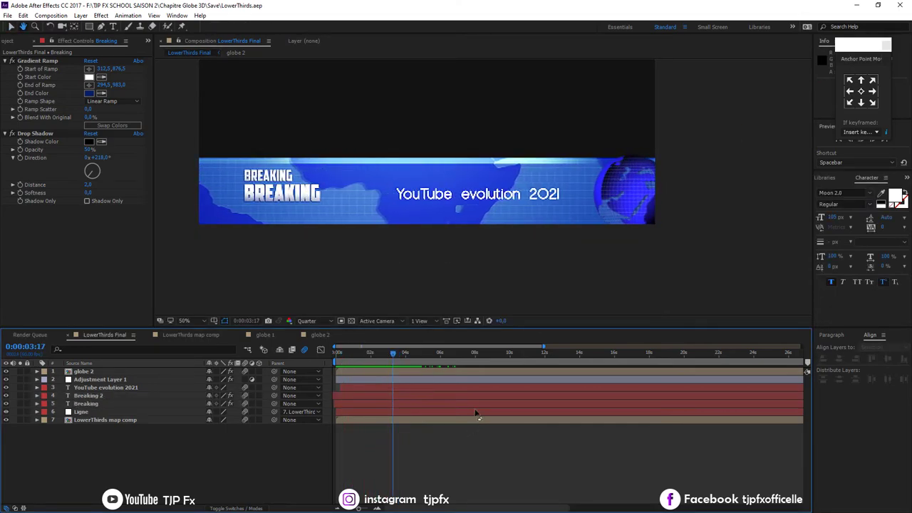
click(518, 199)
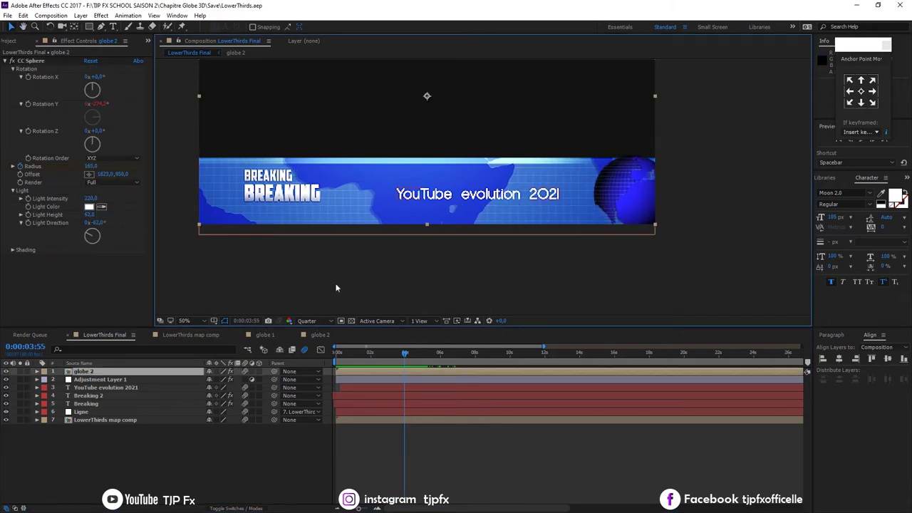
- Duplicate the YouTube evolution 2021 title below itself in Light style, no faux bold, smaller size
click(107, 388)
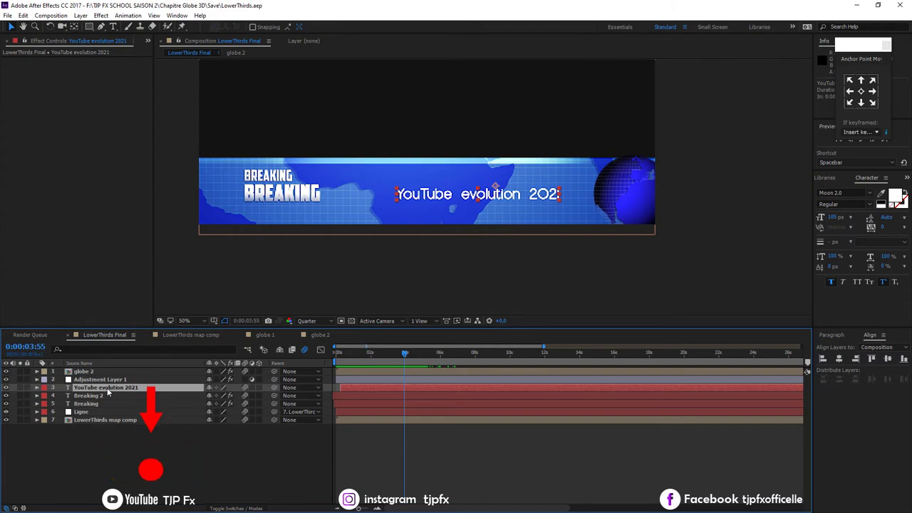
key(ctrl+d)
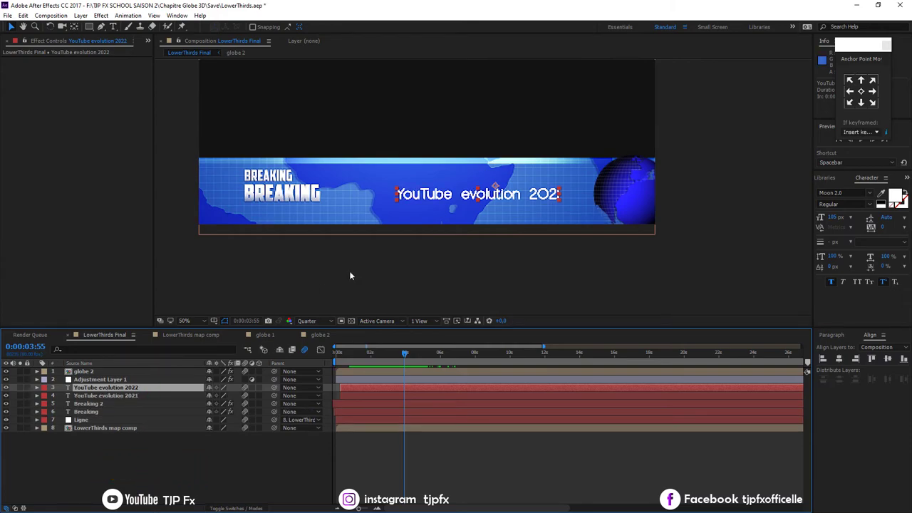
drag(515, 198, 515, 213)
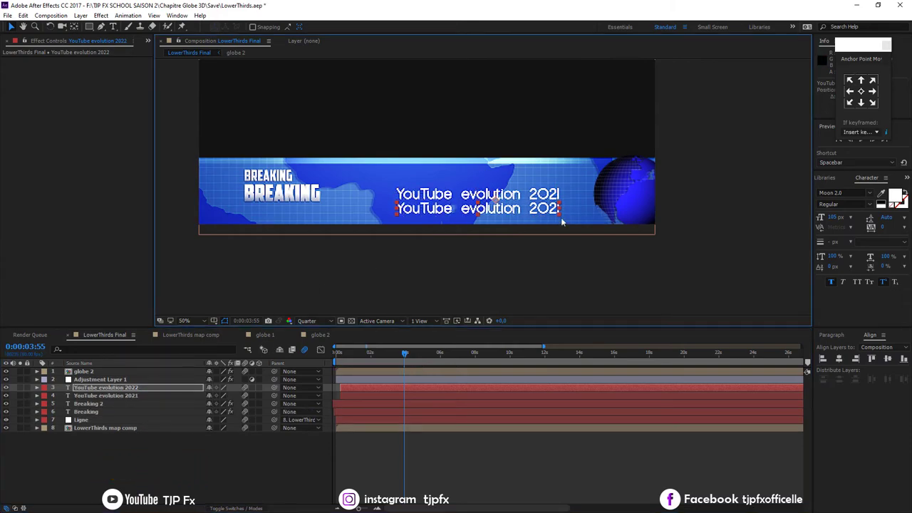
click(833, 283)
click(870, 204)
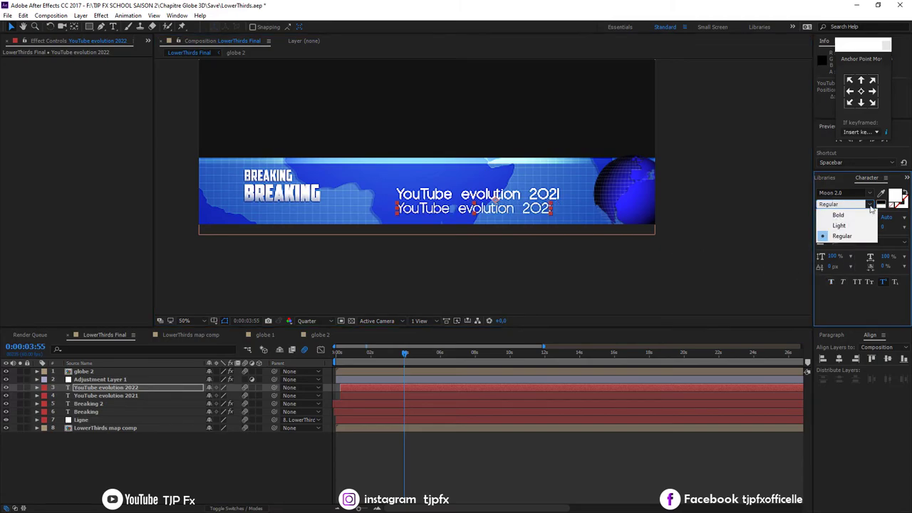
click(858, 226)
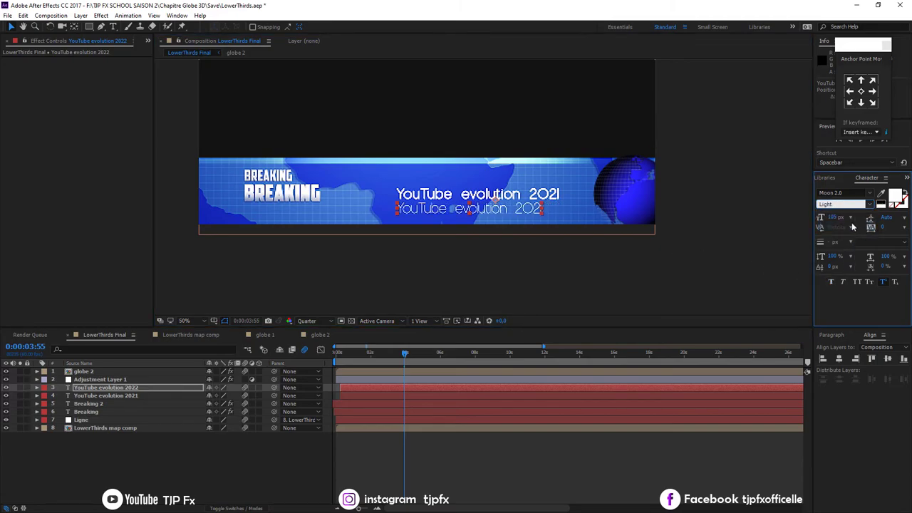
drag(834, 221, 820, 221)
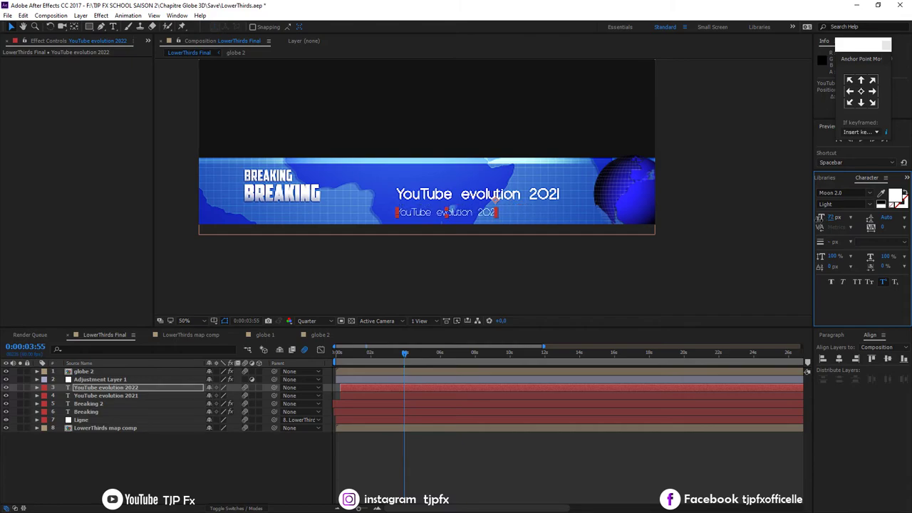
drag(485, 214, 537, 212)
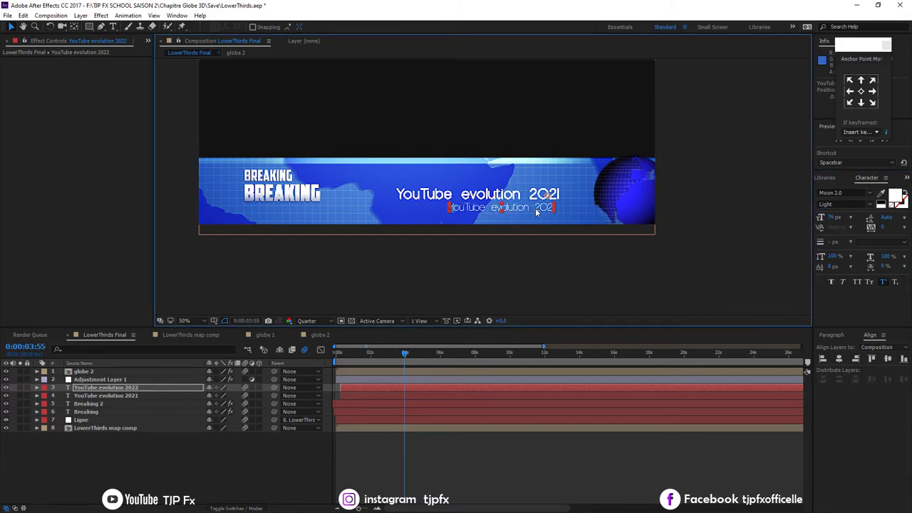
key(period)
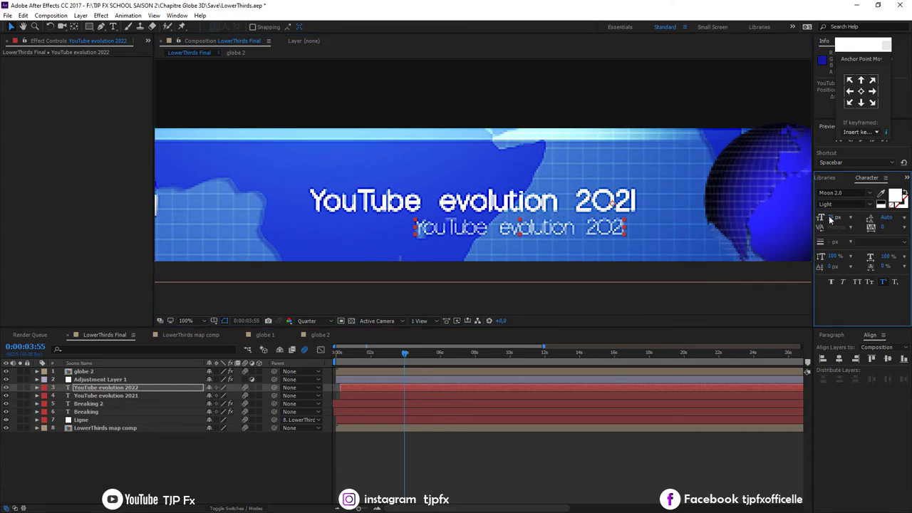
drag(820, 219, 818, 218)
- Replace the duplicate's text with 'Motion graphic by TJP FX'
double_click(579, 228)
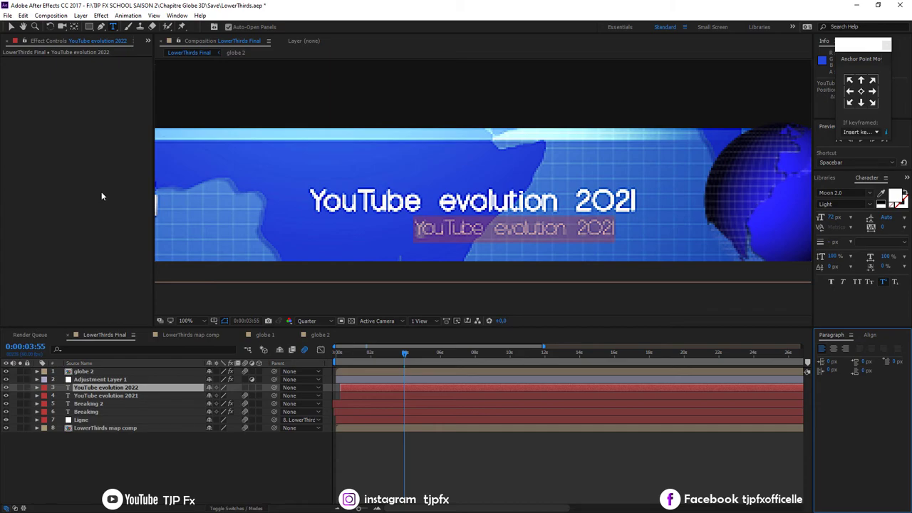
text(Motio)
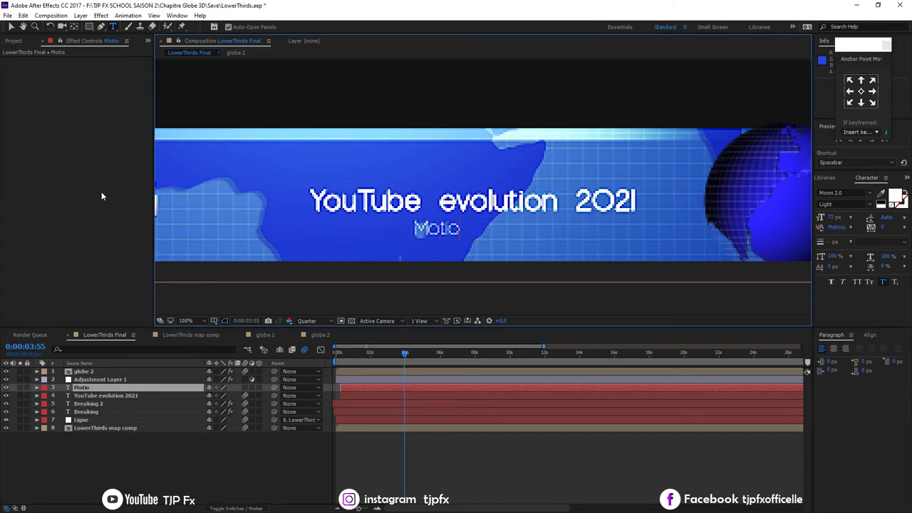
text(n g)
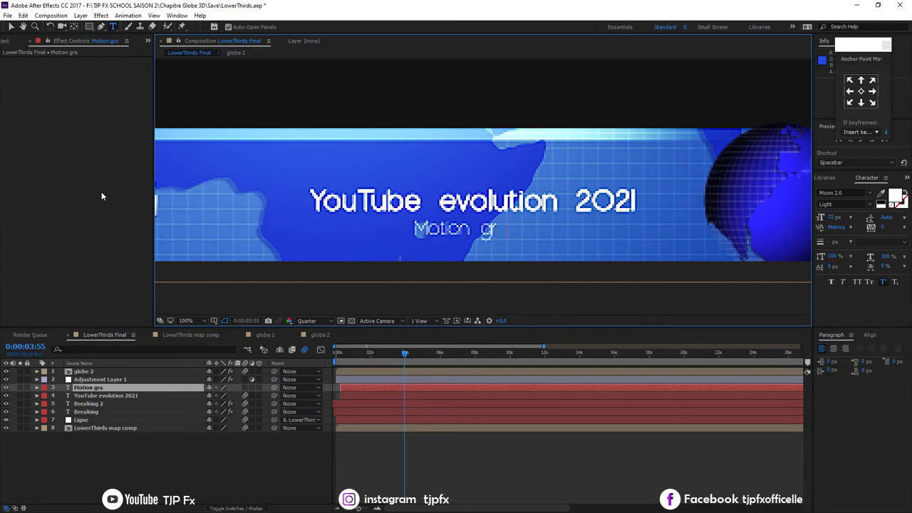
text(raphic b)
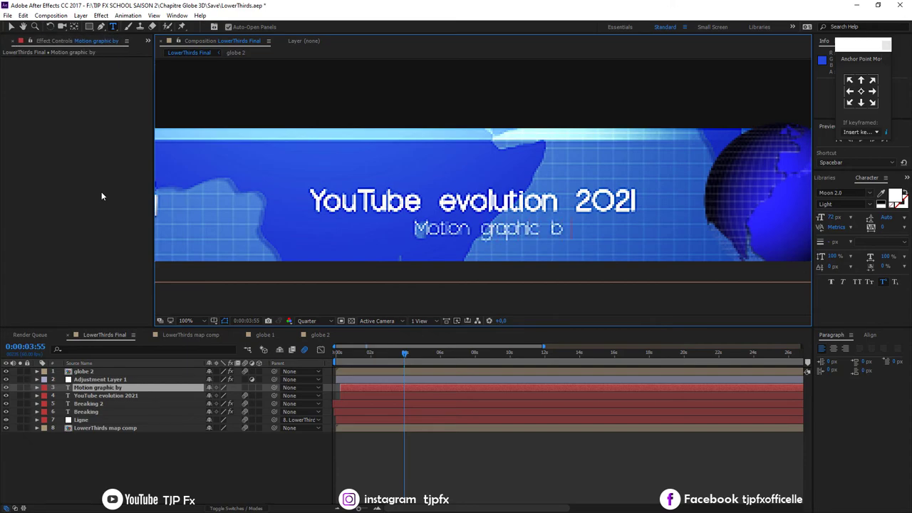
text(y TJP)
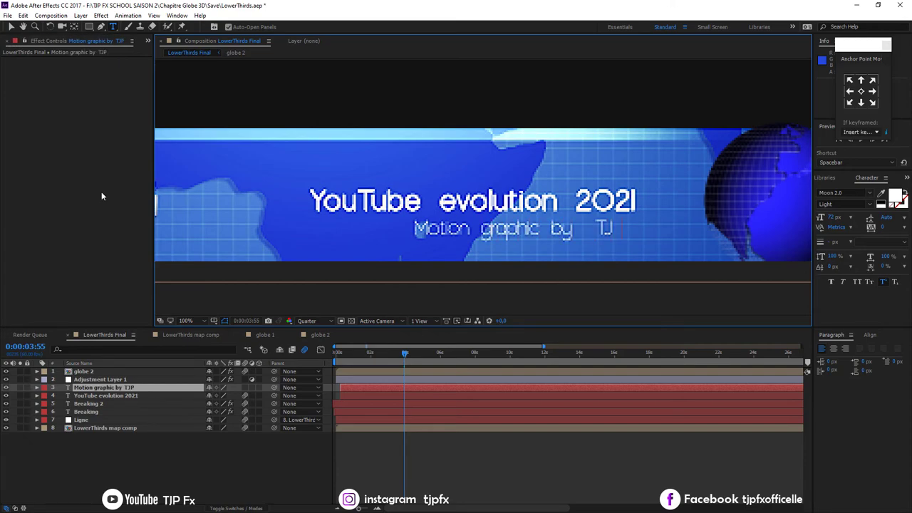
text( FX)
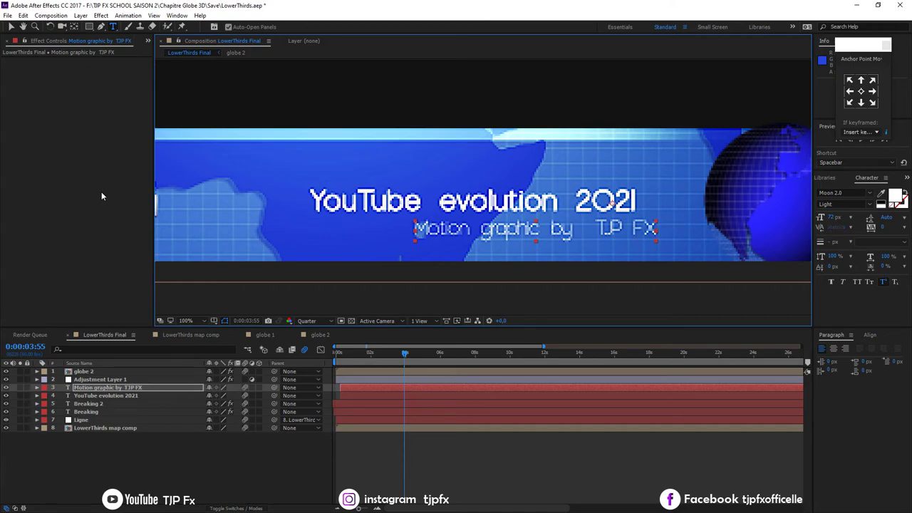
key(Escape)
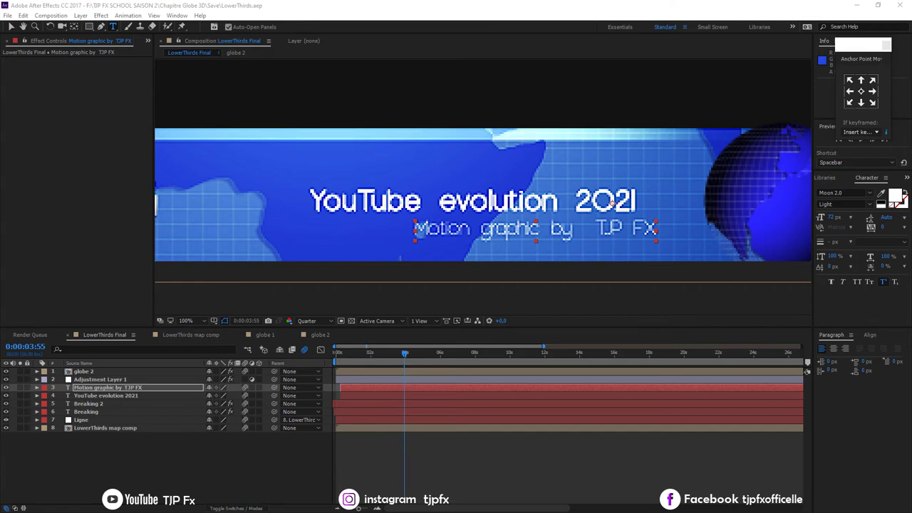
- Select both text layers at about 3 seconds and apply Align Right Edges
click(433, 357)
key(comma)
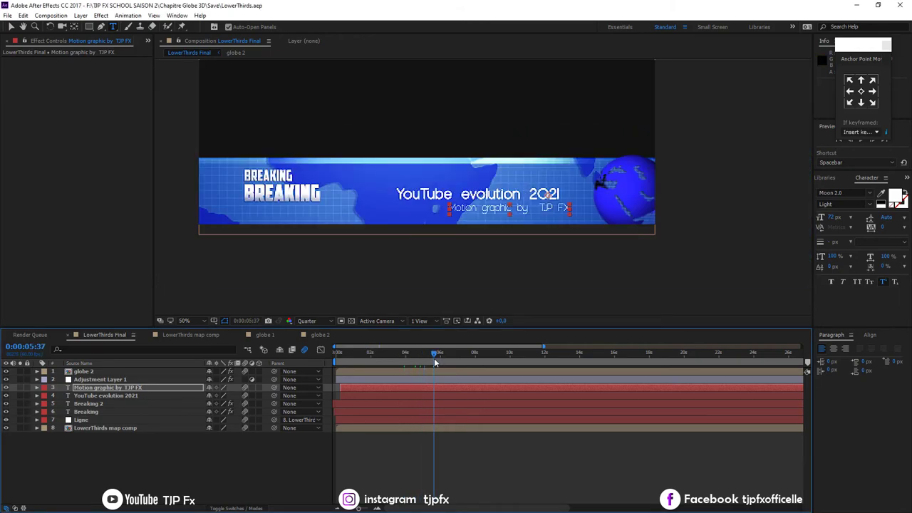
mouse_move(434, 358)
mouse_down()
mouse_move(353, 358)
mouse_move(394, 362)
mouse_up()
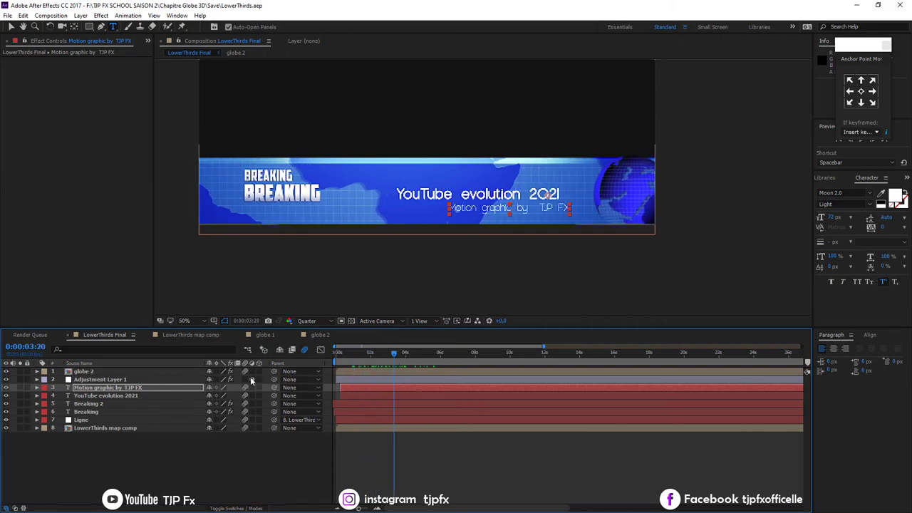
ctrl+click(144, 390)
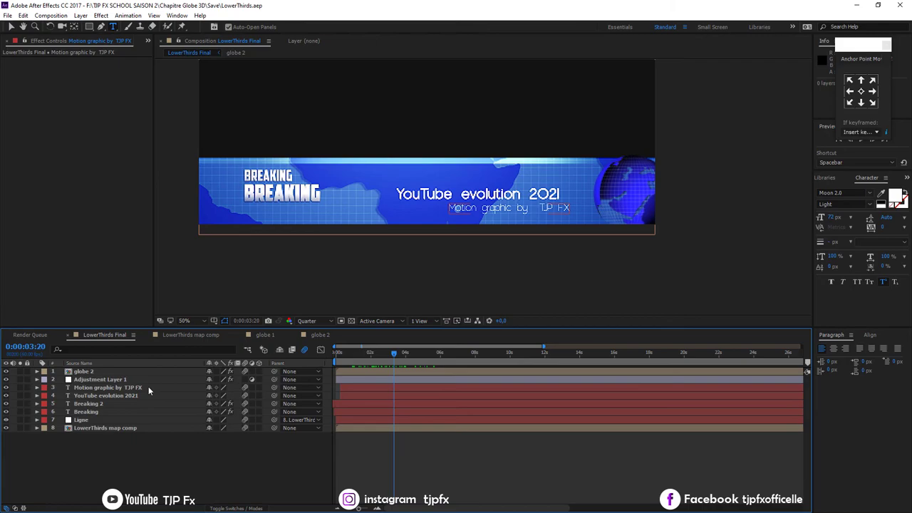
click(148, 387)
ctrl+click(150, 397)
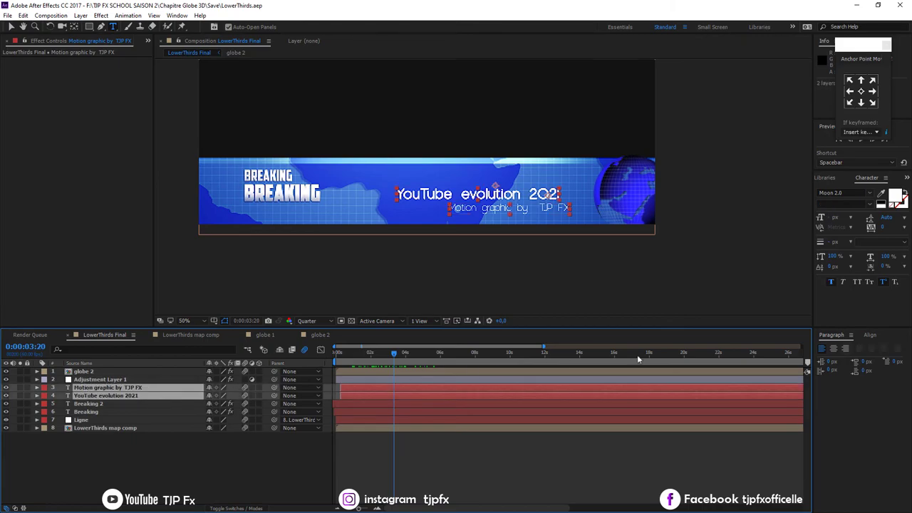
click(870, 335)
click(857, 359)
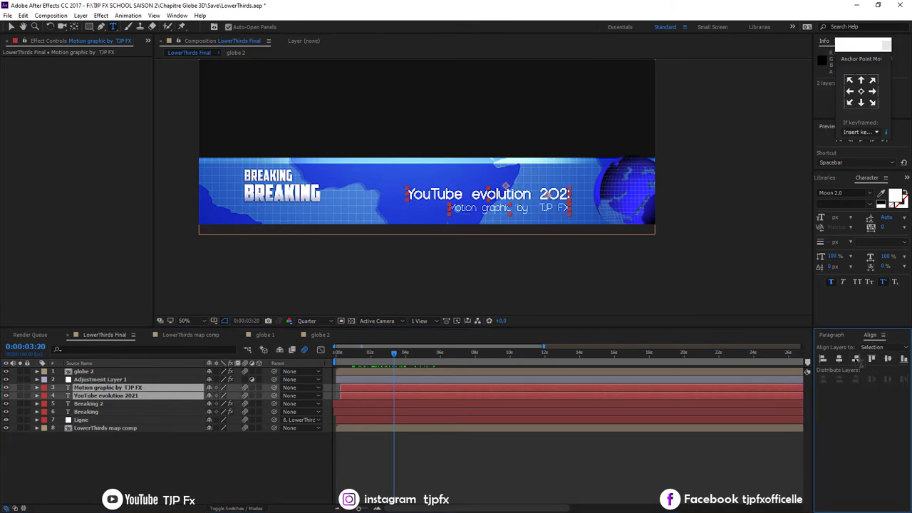
click(539, 442)
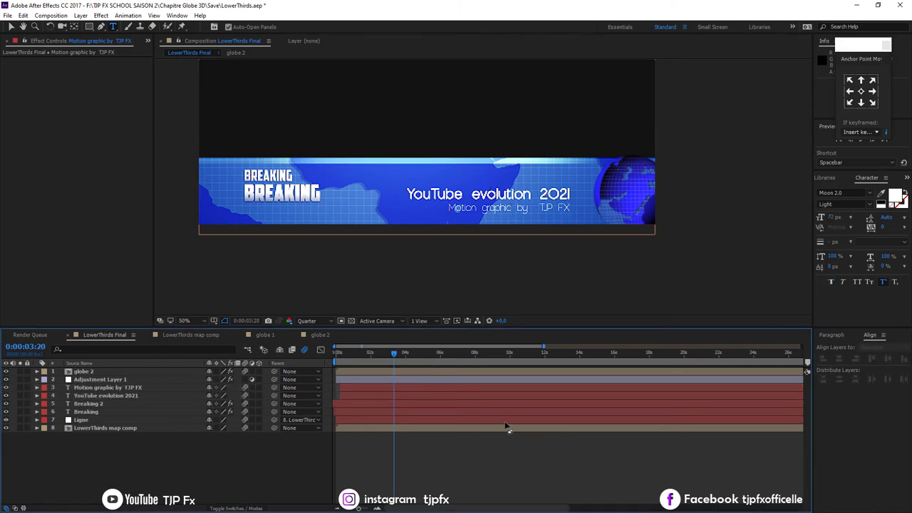
- Keyframe Position on both text lines and slide them left at about 4 seconds
click(396, 354)
click(403, 354)
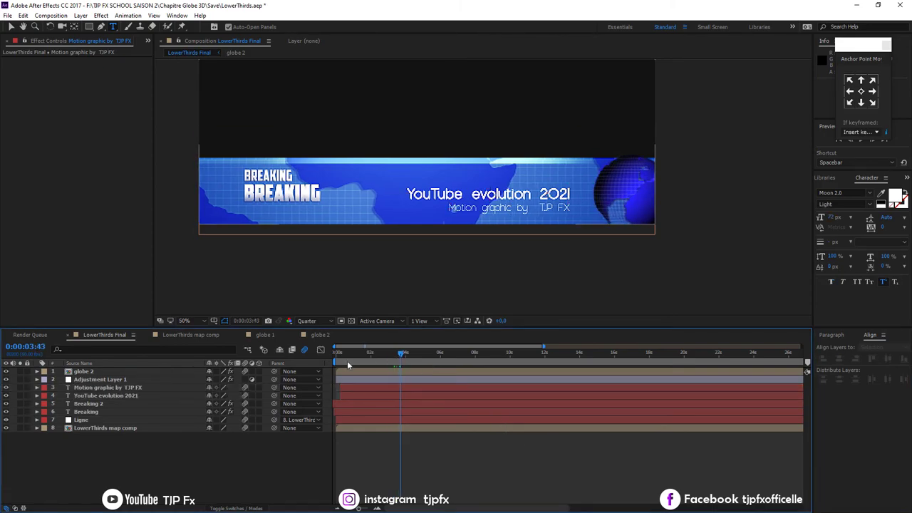
click(146, 389)
ctrl+click(143, 395)
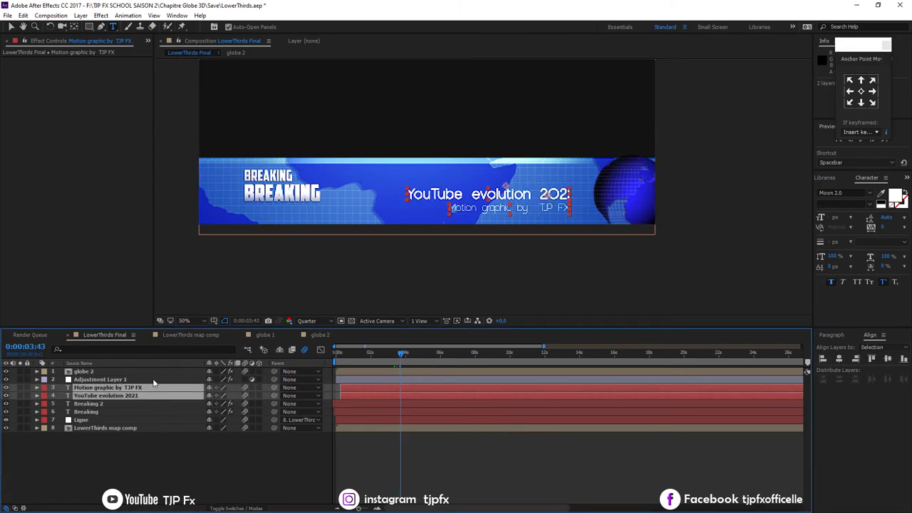
key(p)
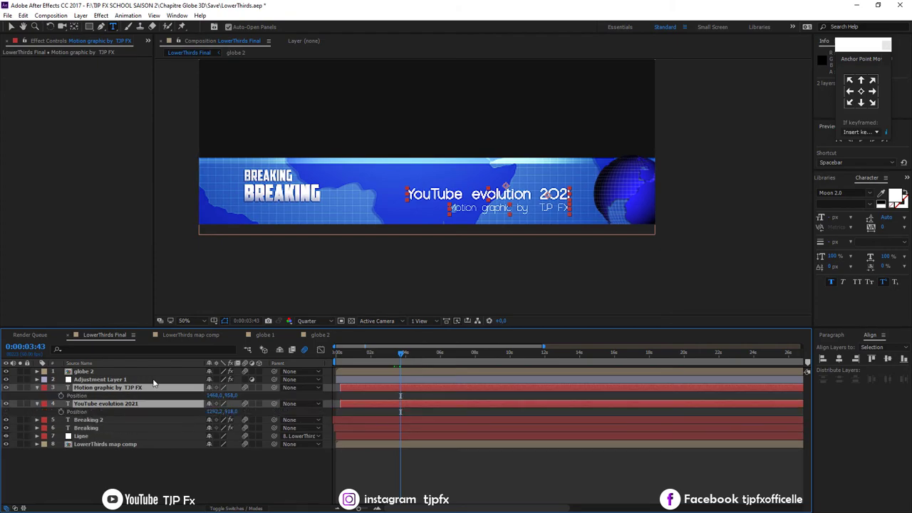
click(61, 396)
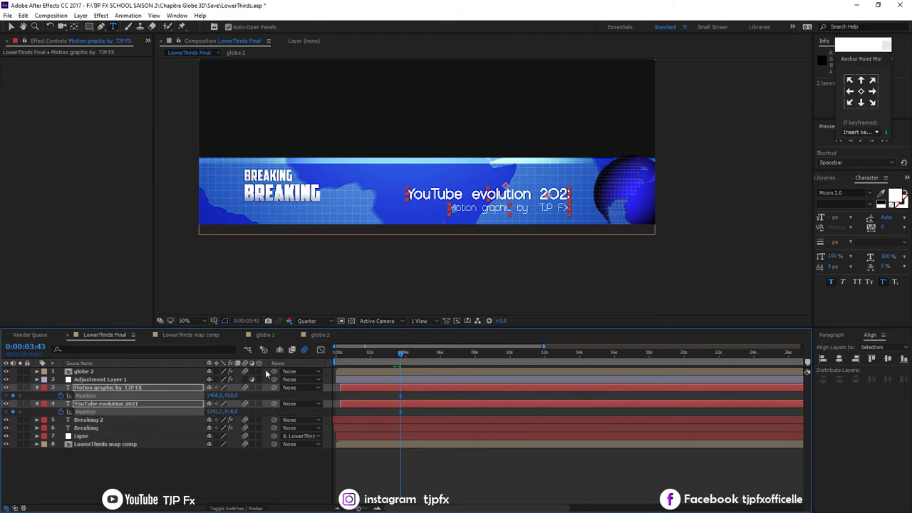
drag(403, 352, 410, 354)
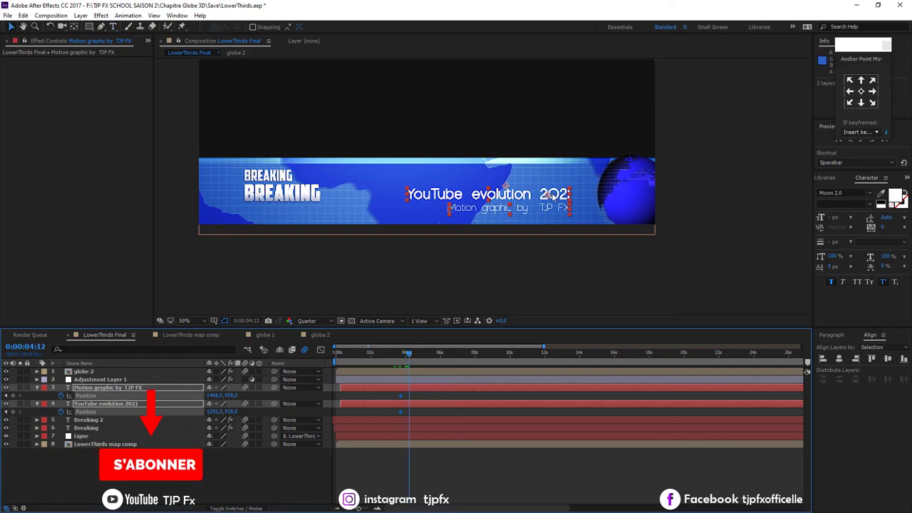
key(v)
drag(552, 196, 533, 199)
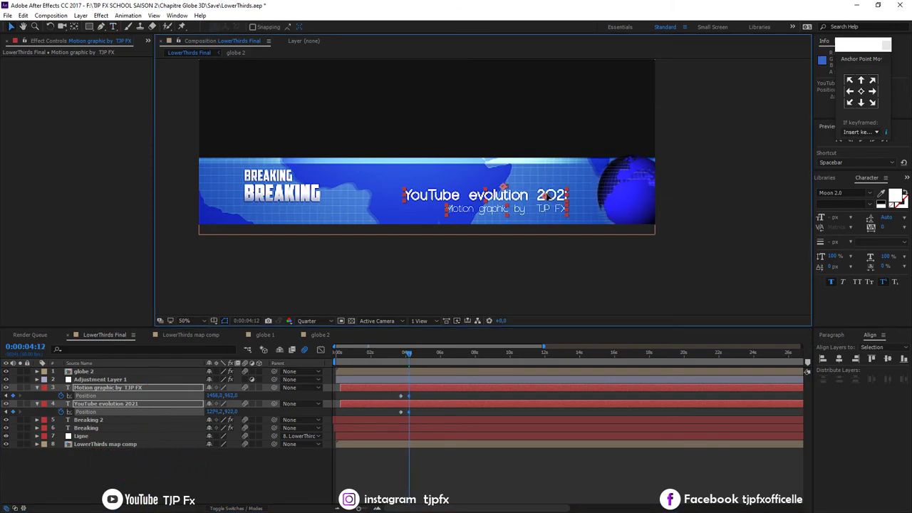
- Keyframe Opacity on both text lines and fade them from 100% to 0%
key(shift+t)
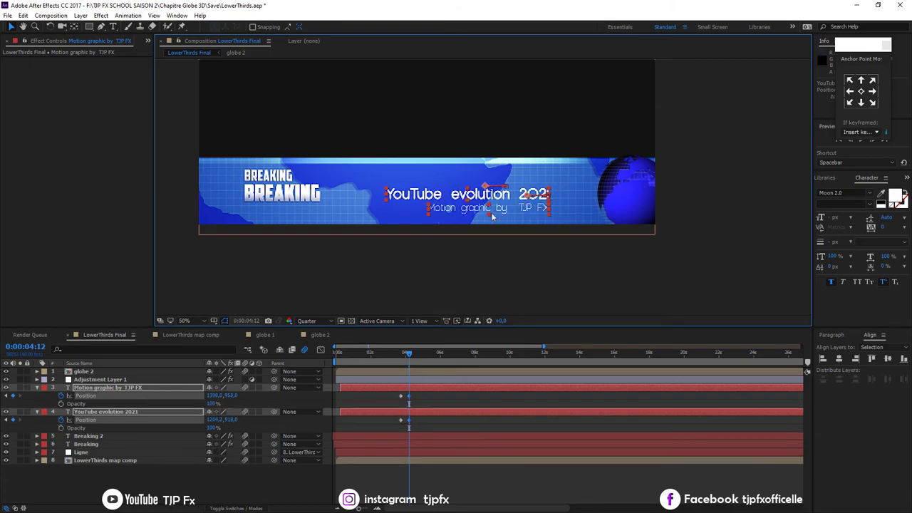
click(60, 405)
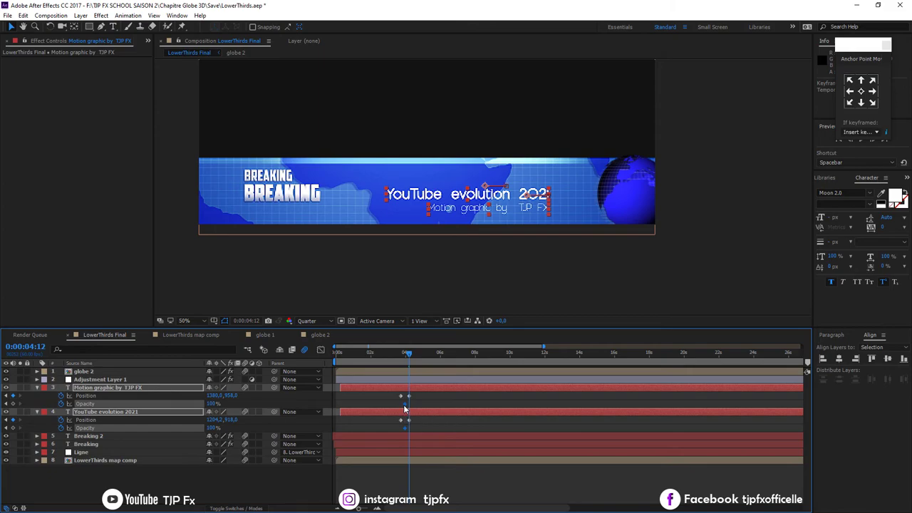
drag(211, 428, 119, 426)
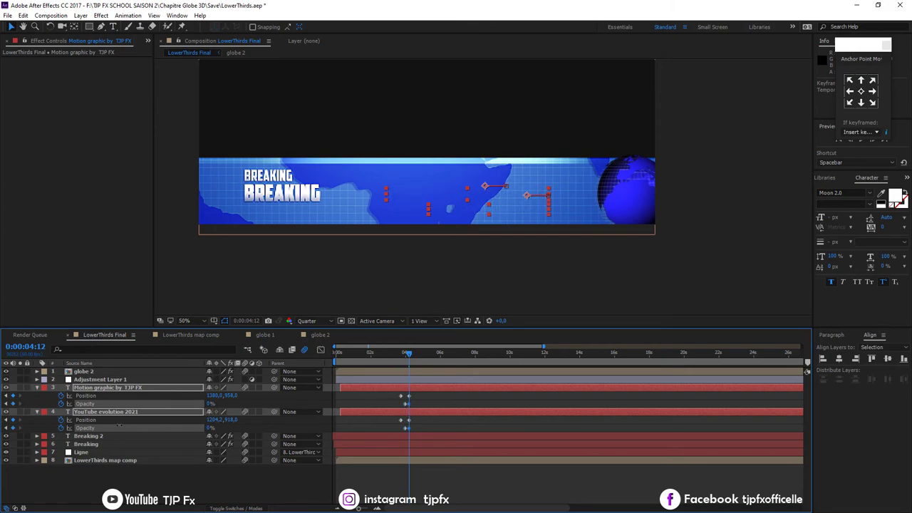
- Preview the fade-out from about 2:19, before the fade begins
click(400, 364)
key(space)
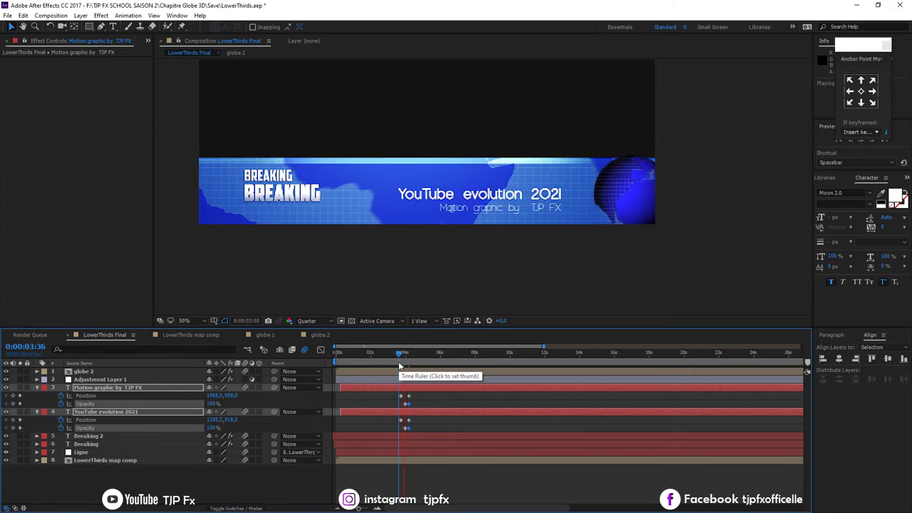
drag(388, 355, 377, 362)
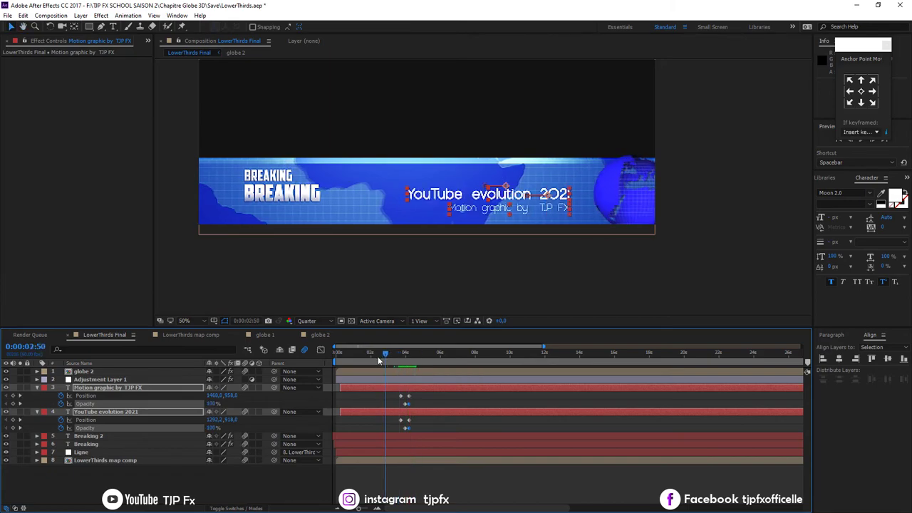
key(space)
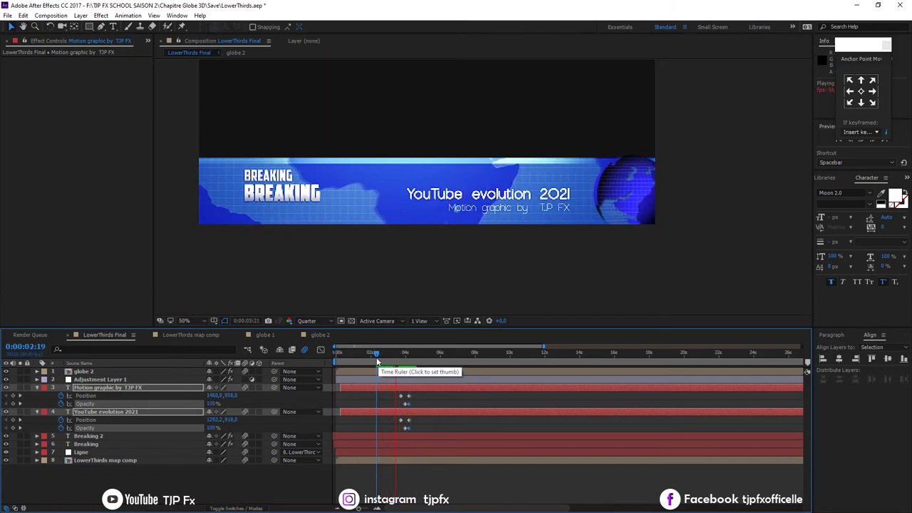
key(space)
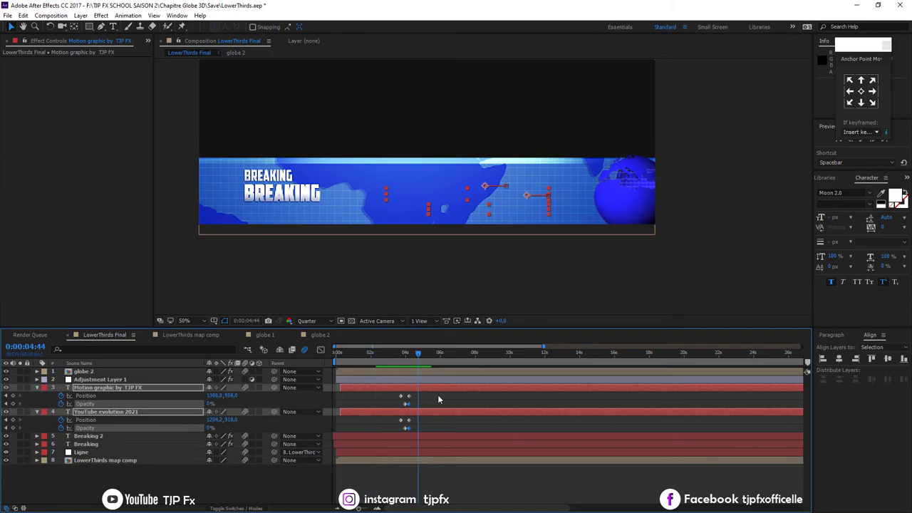
- Duplicate the YouTube evolution 2021 layer and start the copy near four seconds
click(438, 399)
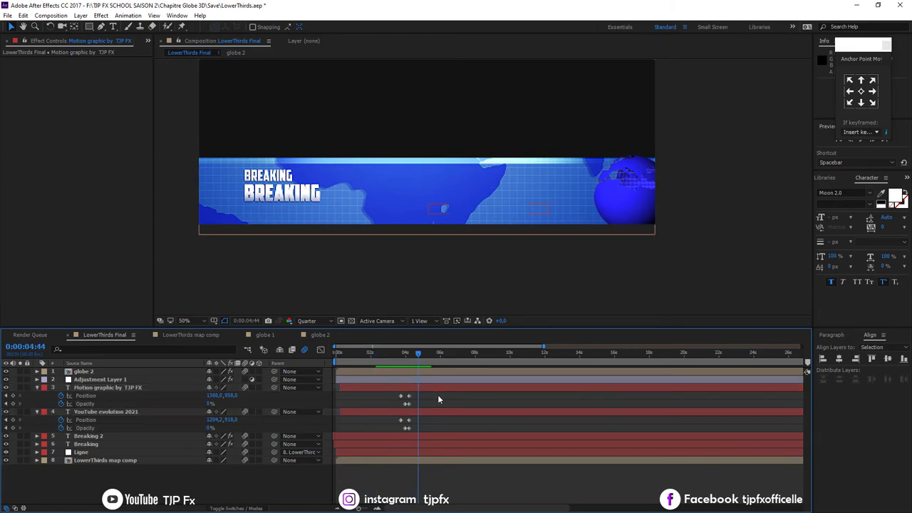
click(442, 412)
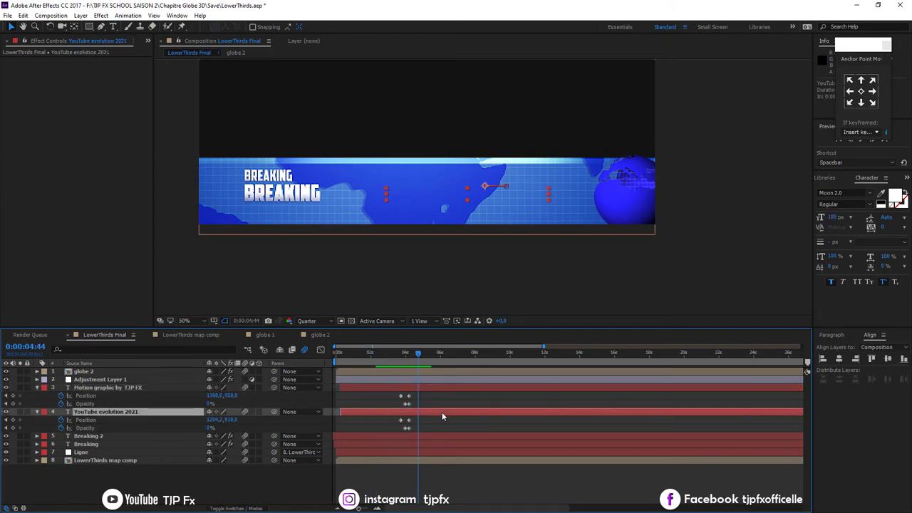
key(ctrl+d)
drag(367, 412, 426, 412)
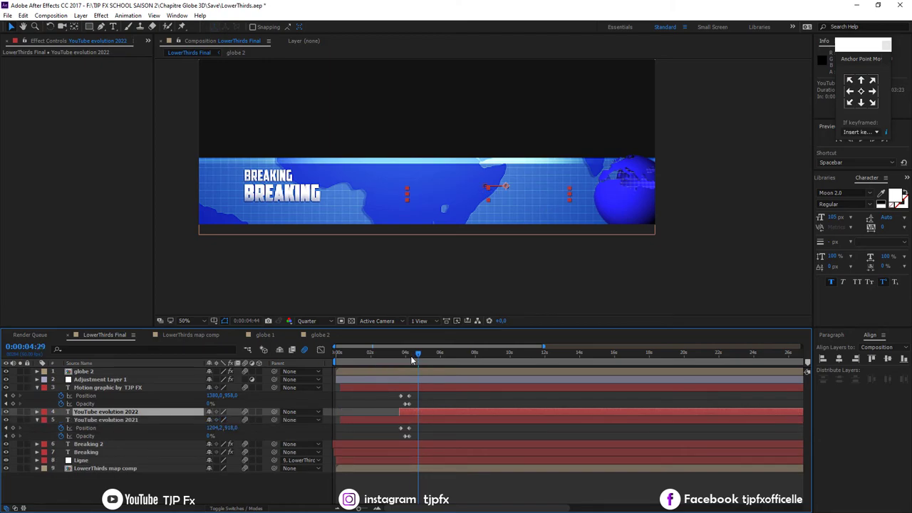
mouse_move(416, 356)
mouse_down()
mouse_move(406, 362)
mouse_move(414, 365)
mouse_up()
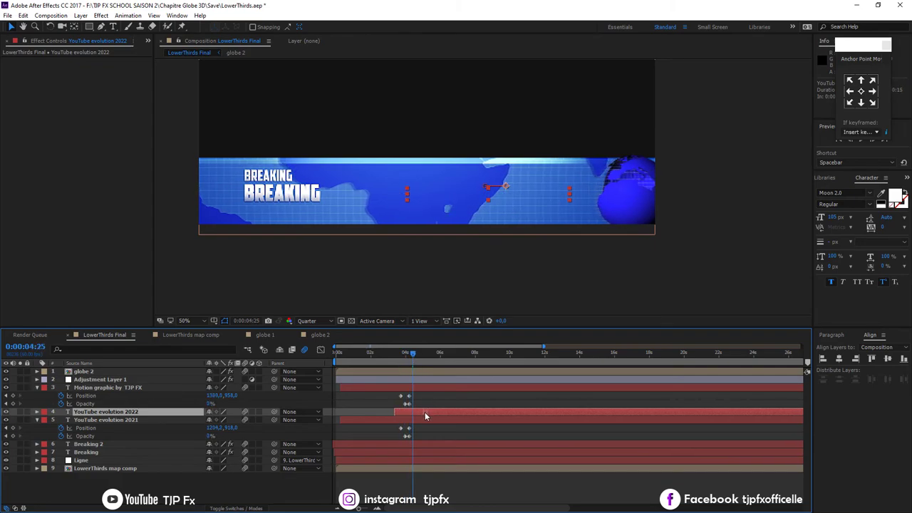
drag(428, 411, 419, 417)
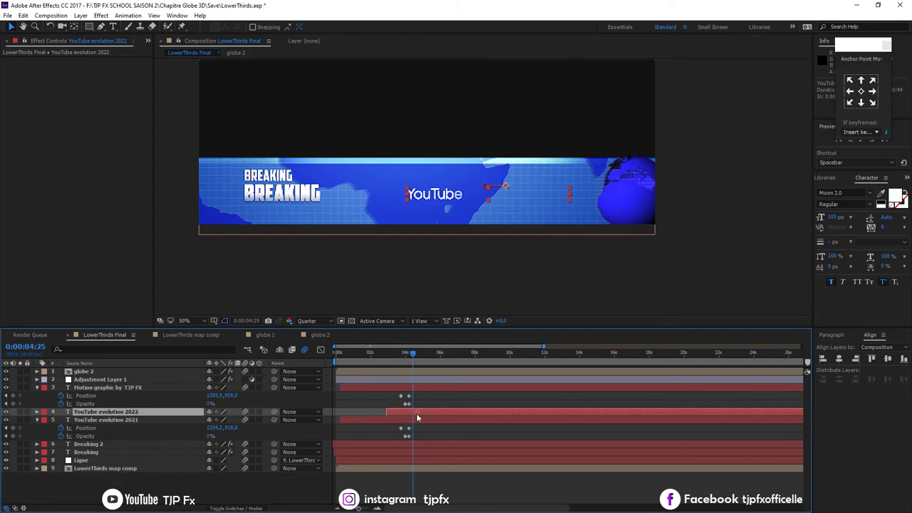
- Shift the copy's Position and Opacity keyframes later, past about 6:58
drag(416, 363, 462, 365)
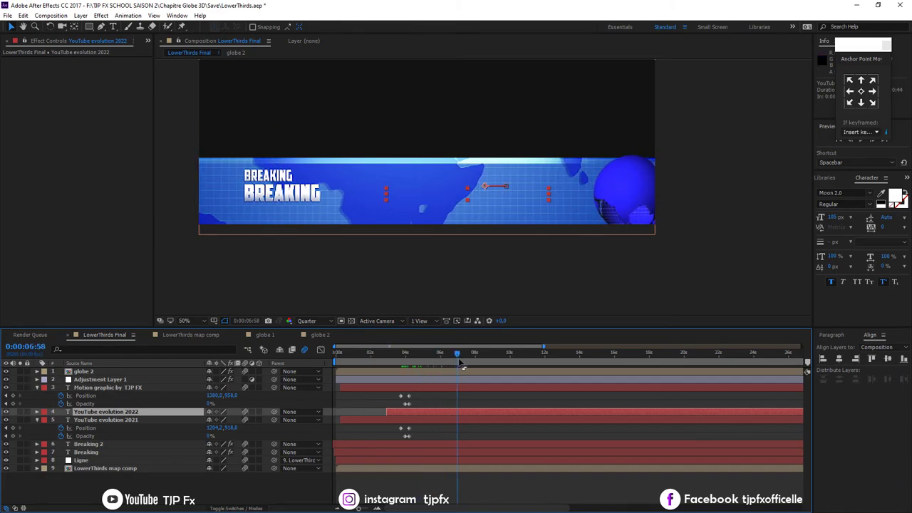
key(u)
drag(471, 433, 437, 452)
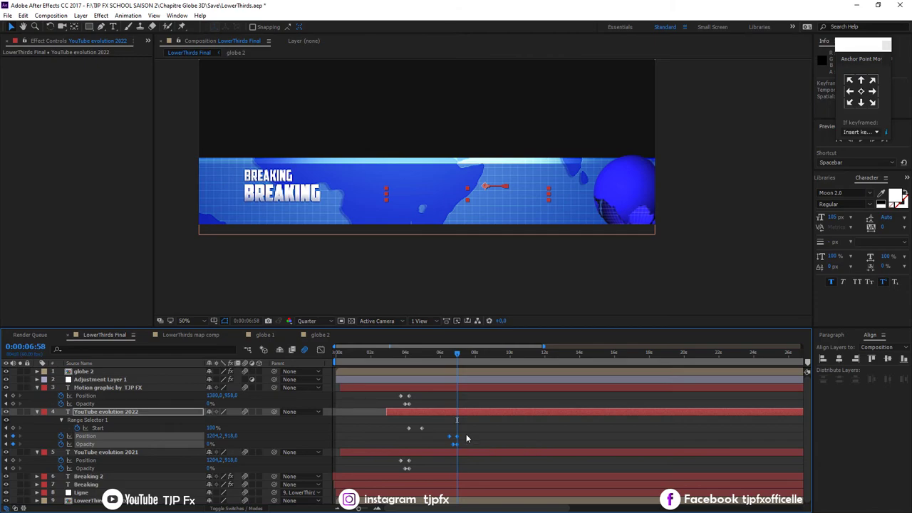
drag(457, 439, 480, 437)
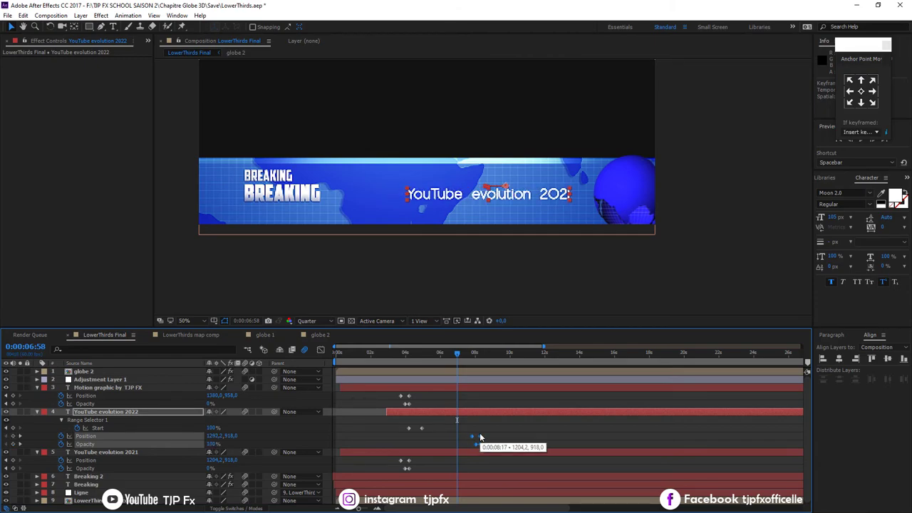
- Retype the copied title in the viewer as 'Thanks for watching'
double_click(512, 200)
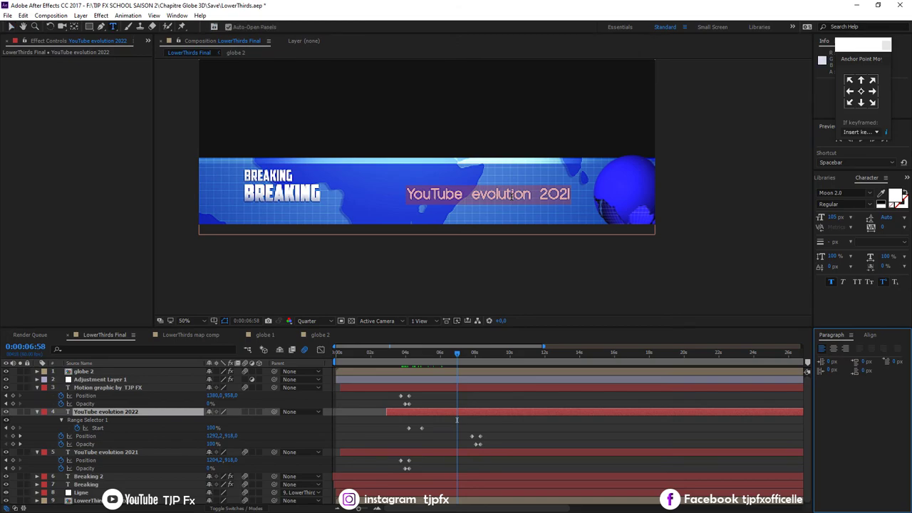
text(Thanks)
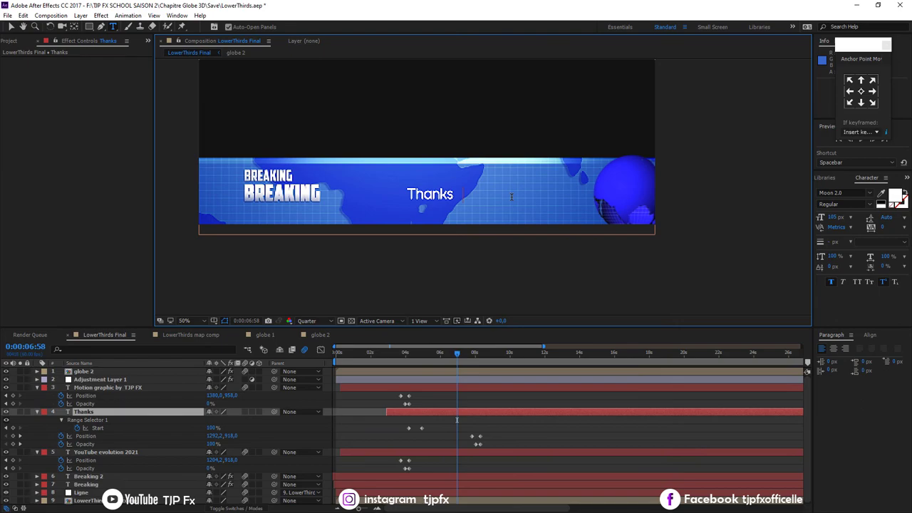
text( for watching)
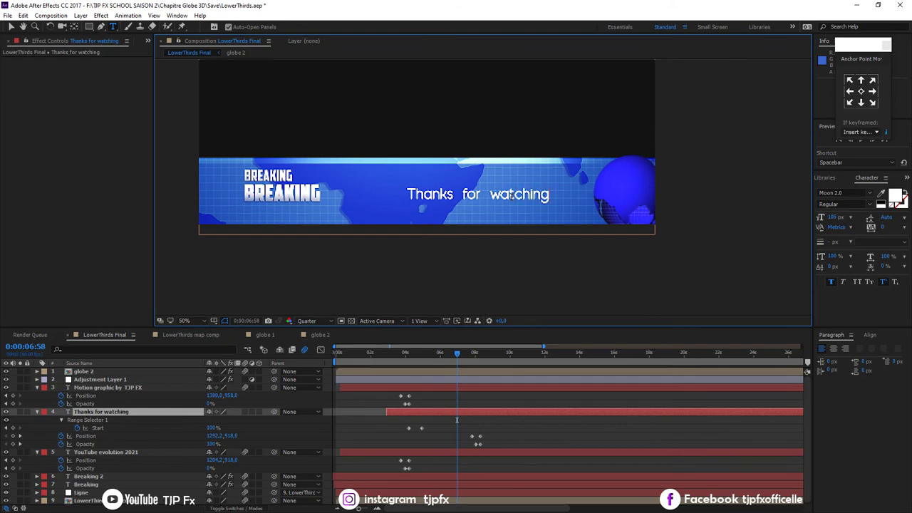
key(Escape)
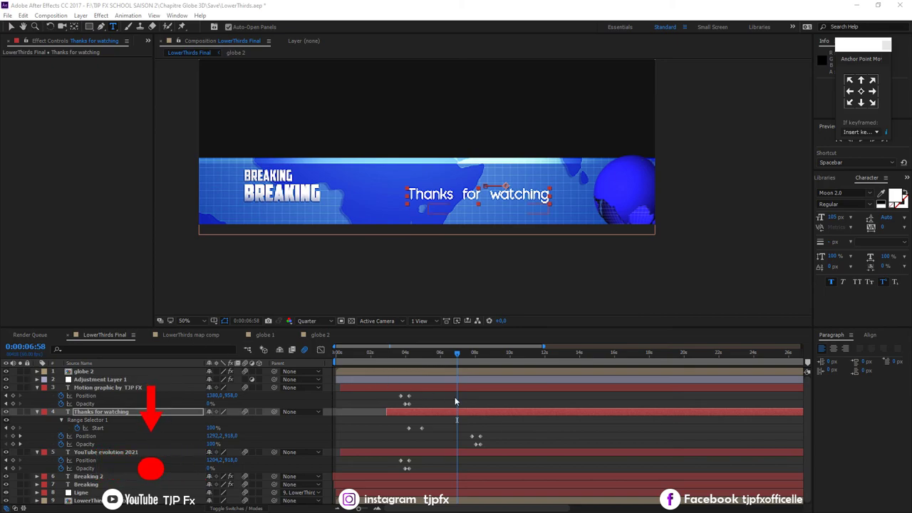
- Check the new title's animation and end the work area at about 7:17
click(455, 401)
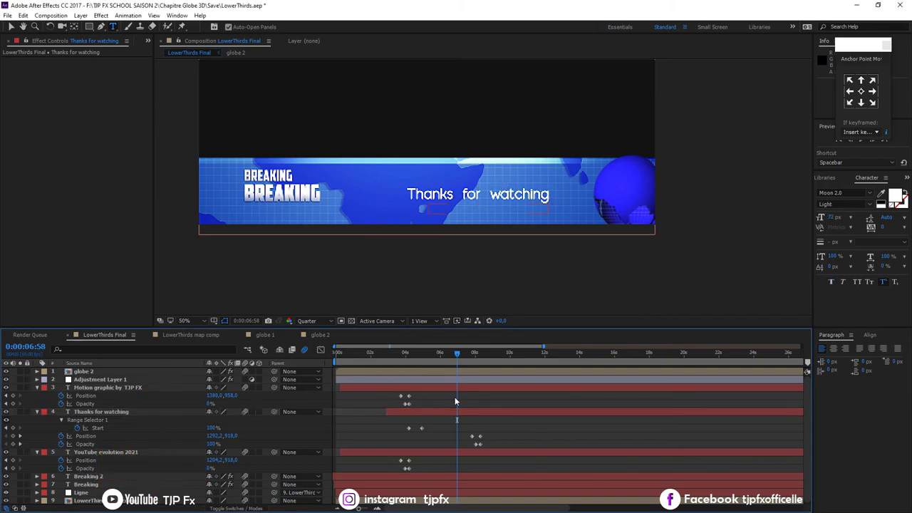
drag(445, 361, 482, 354)
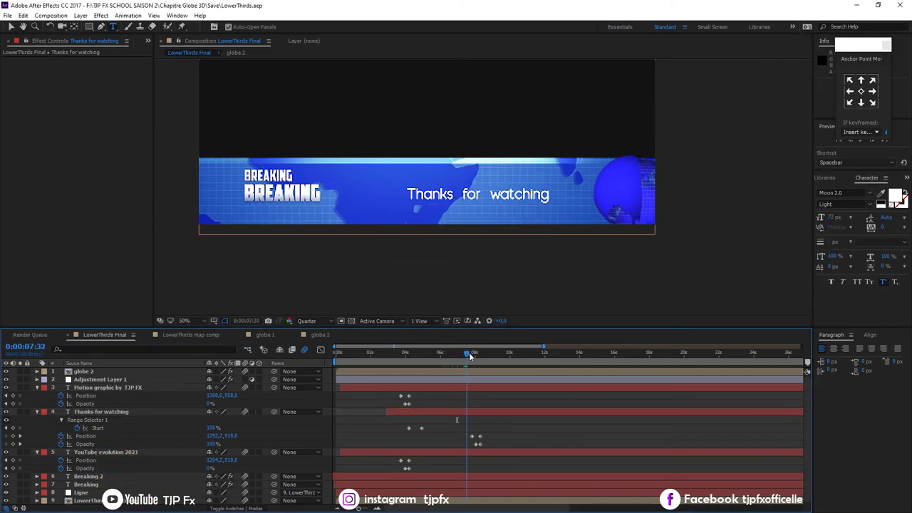
click(464, 362)
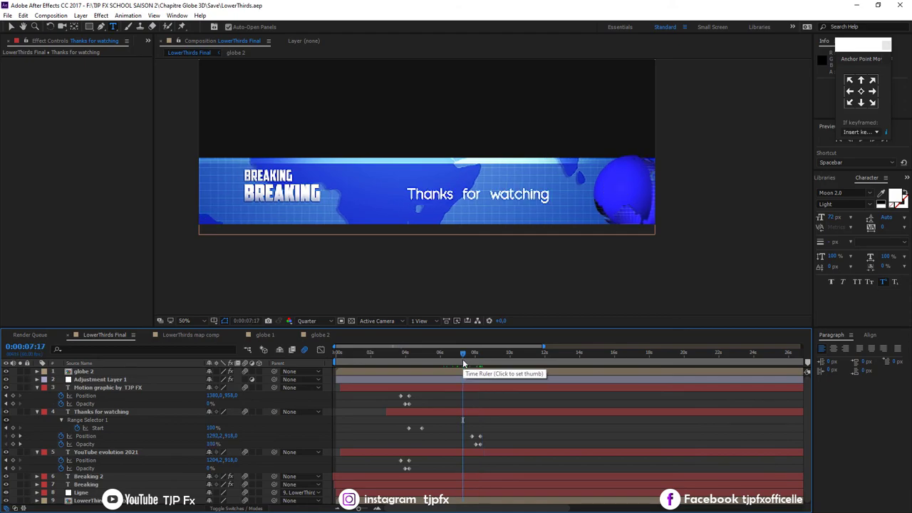
key(n)
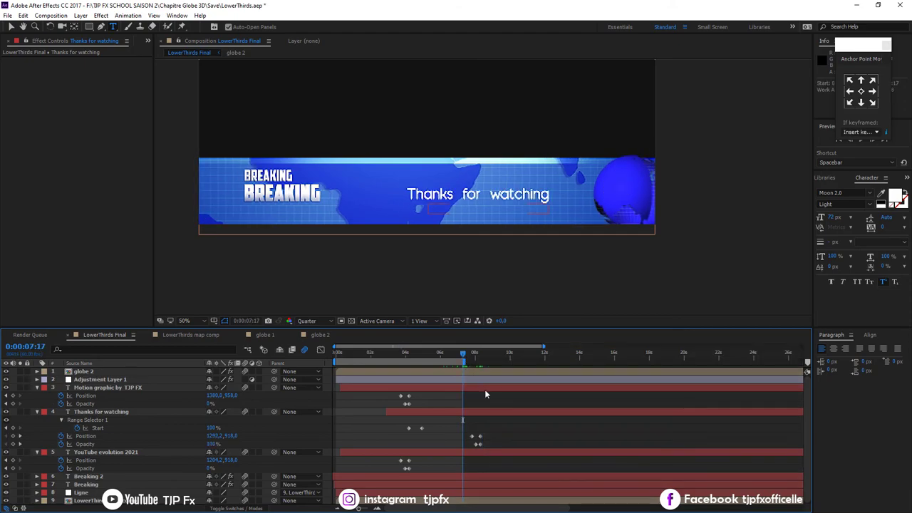
- Paste the range-selector text animator onto the Motion graphic by TJP FX layer and preview
click(485, 390)
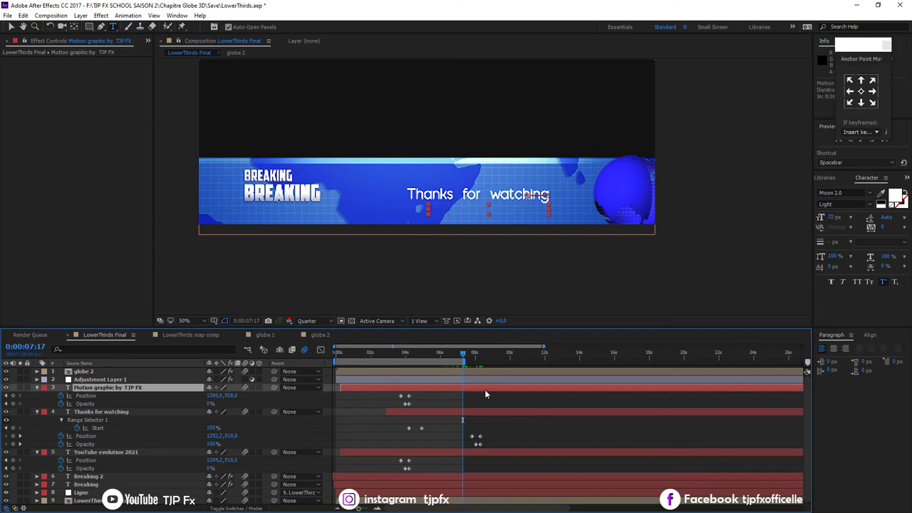
key(ctrl+v)
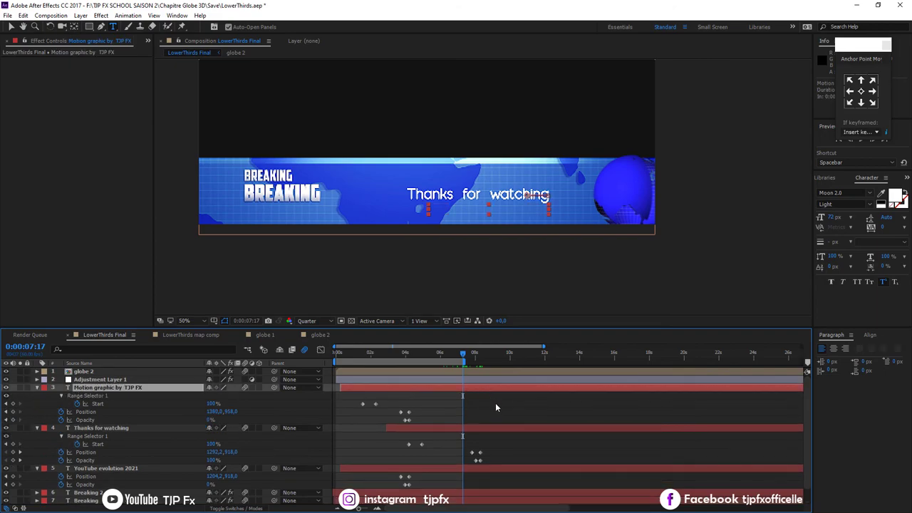
click(495, 403)
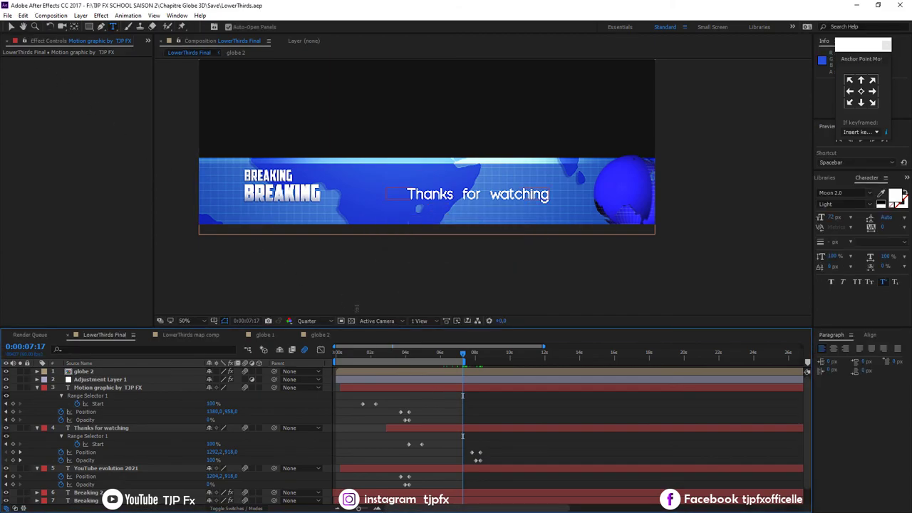
key(space)
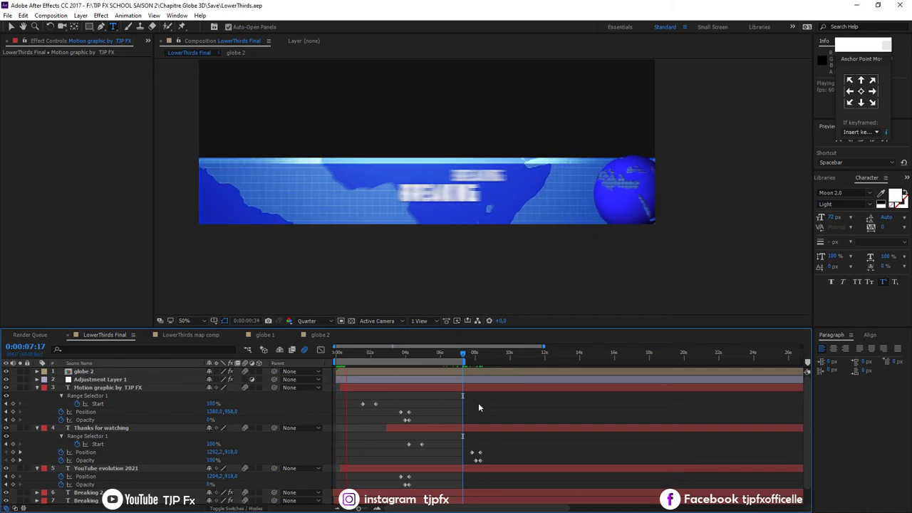